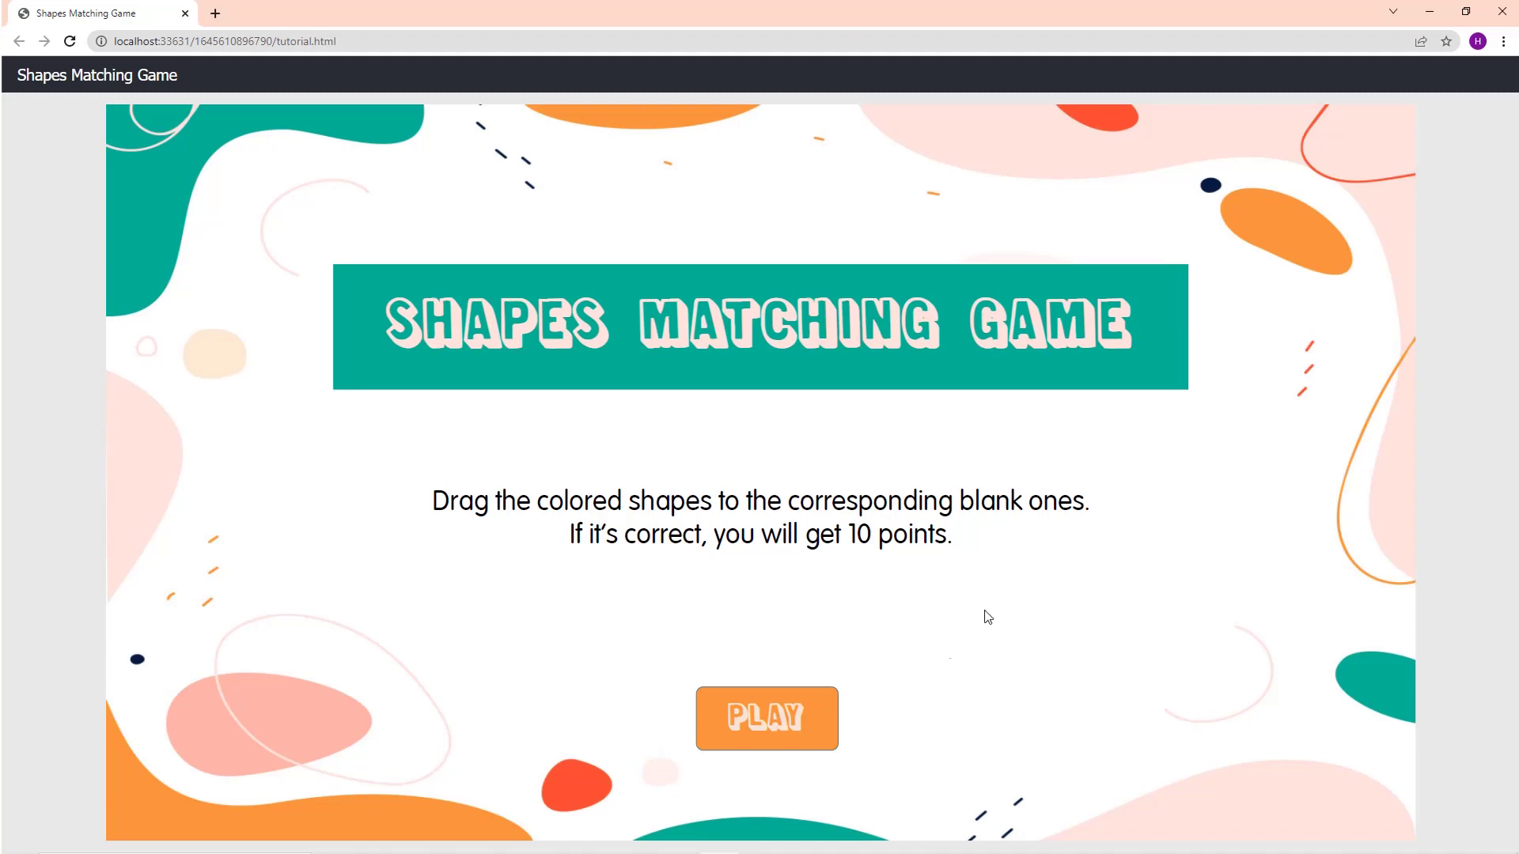
Start the game and fit the triangle, square, rectangle and hexagon into the house outlines.
left_click(828, 734)
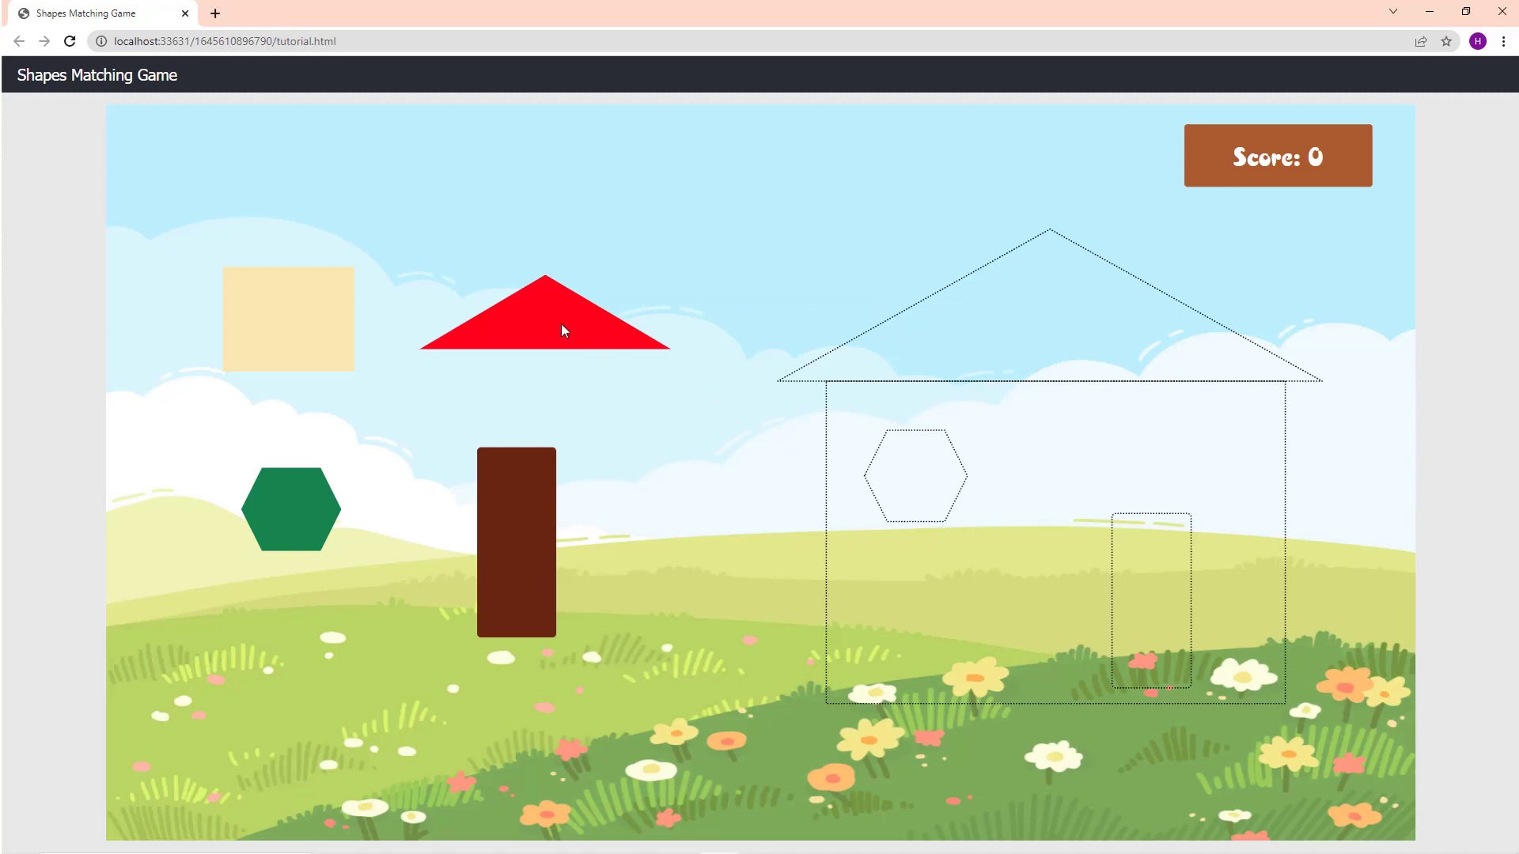
left_click_drag(541, 315, 1325, 461)
left_click_drag(591, 305, 995, 338)
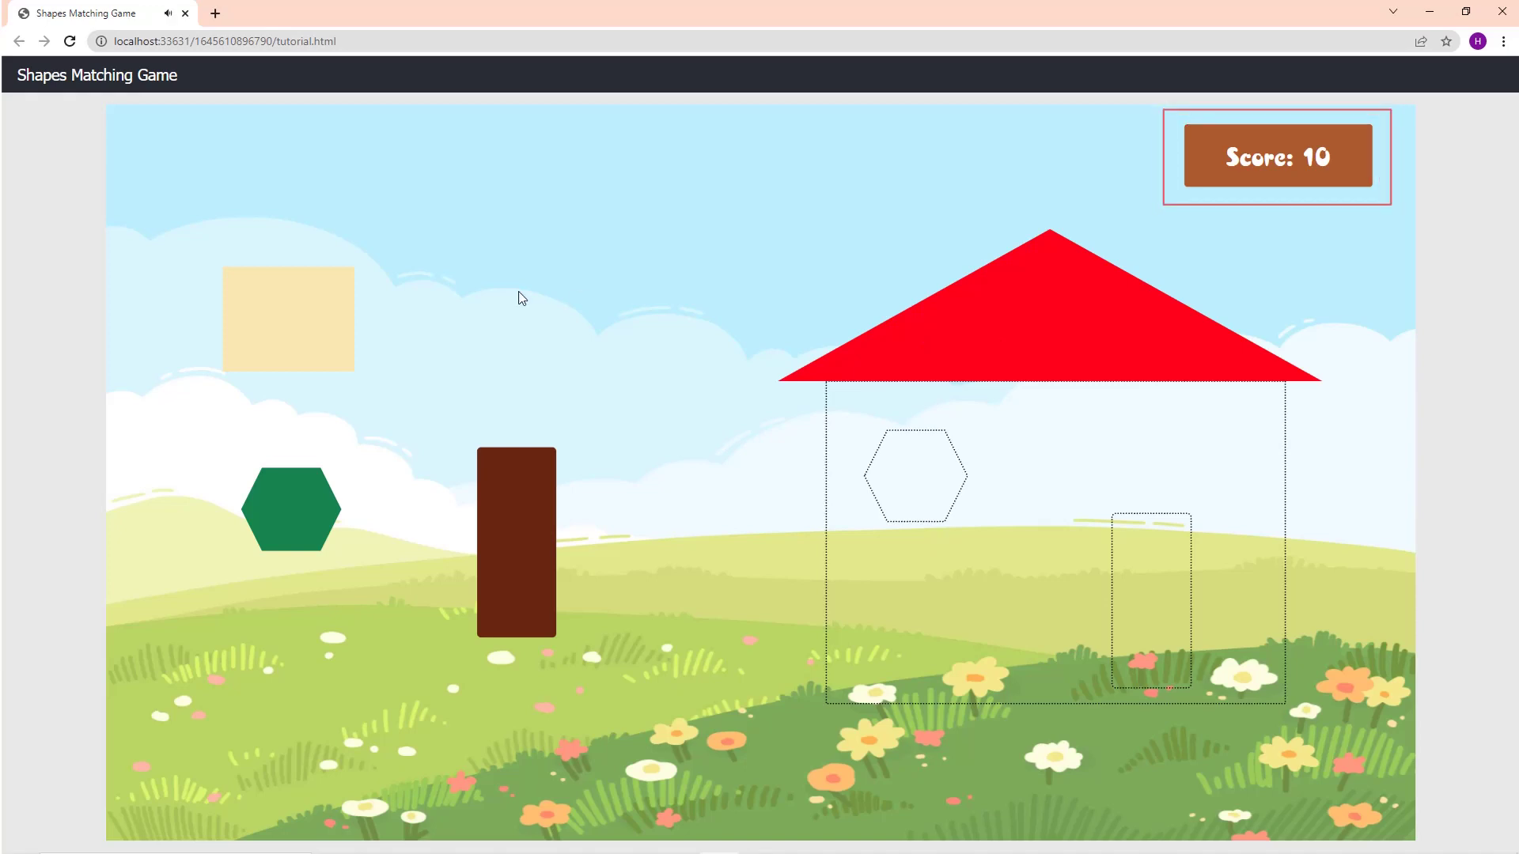
left_click_drag(314, 313, 1072, 577)
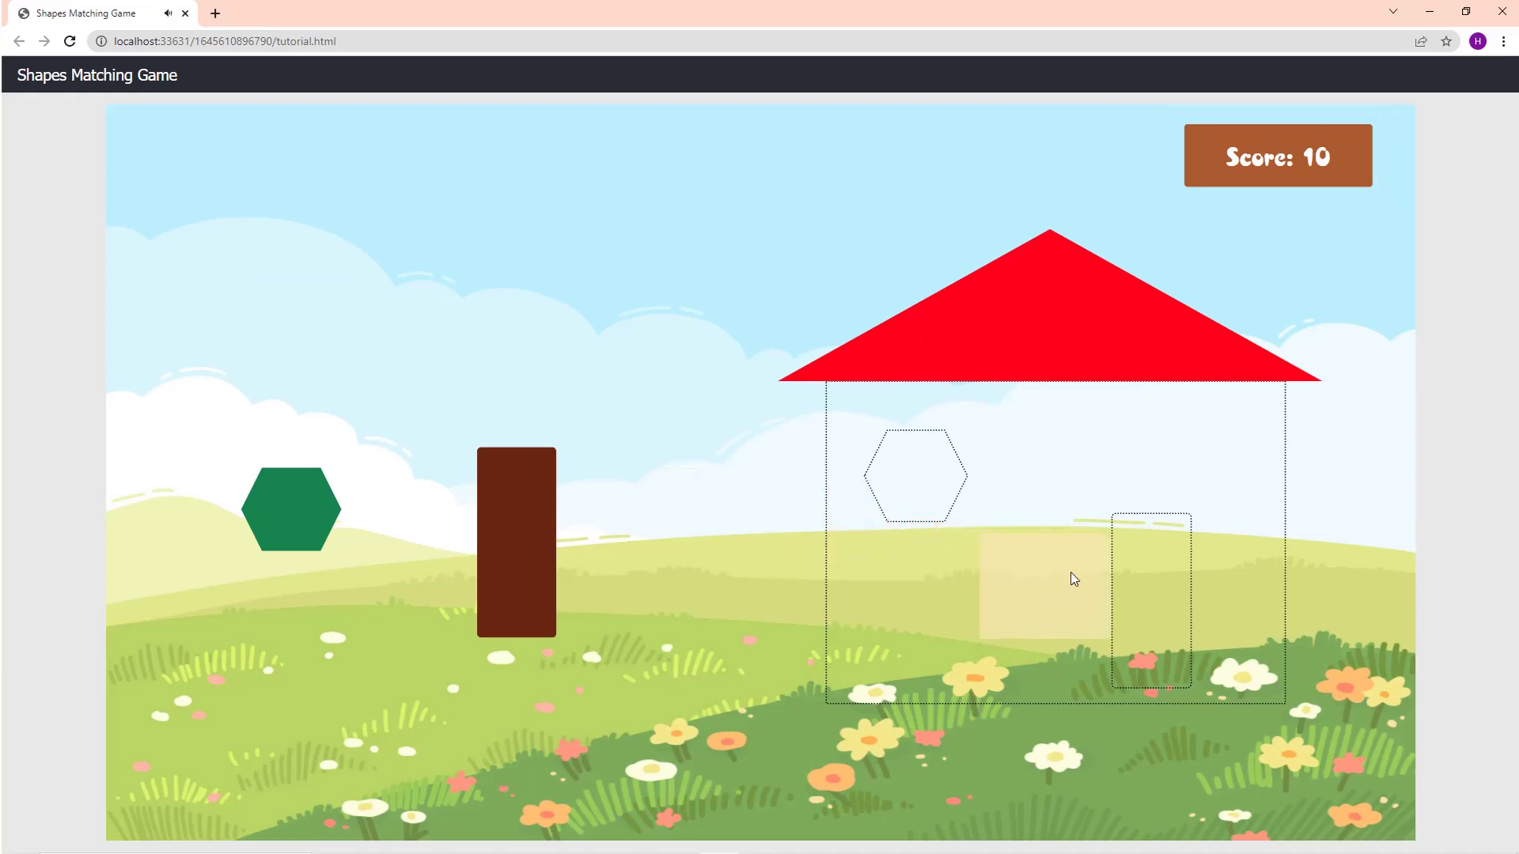
left_click_drag(561, 552, 1139, 606)
left_click_drag(332, 525, 947, 491)
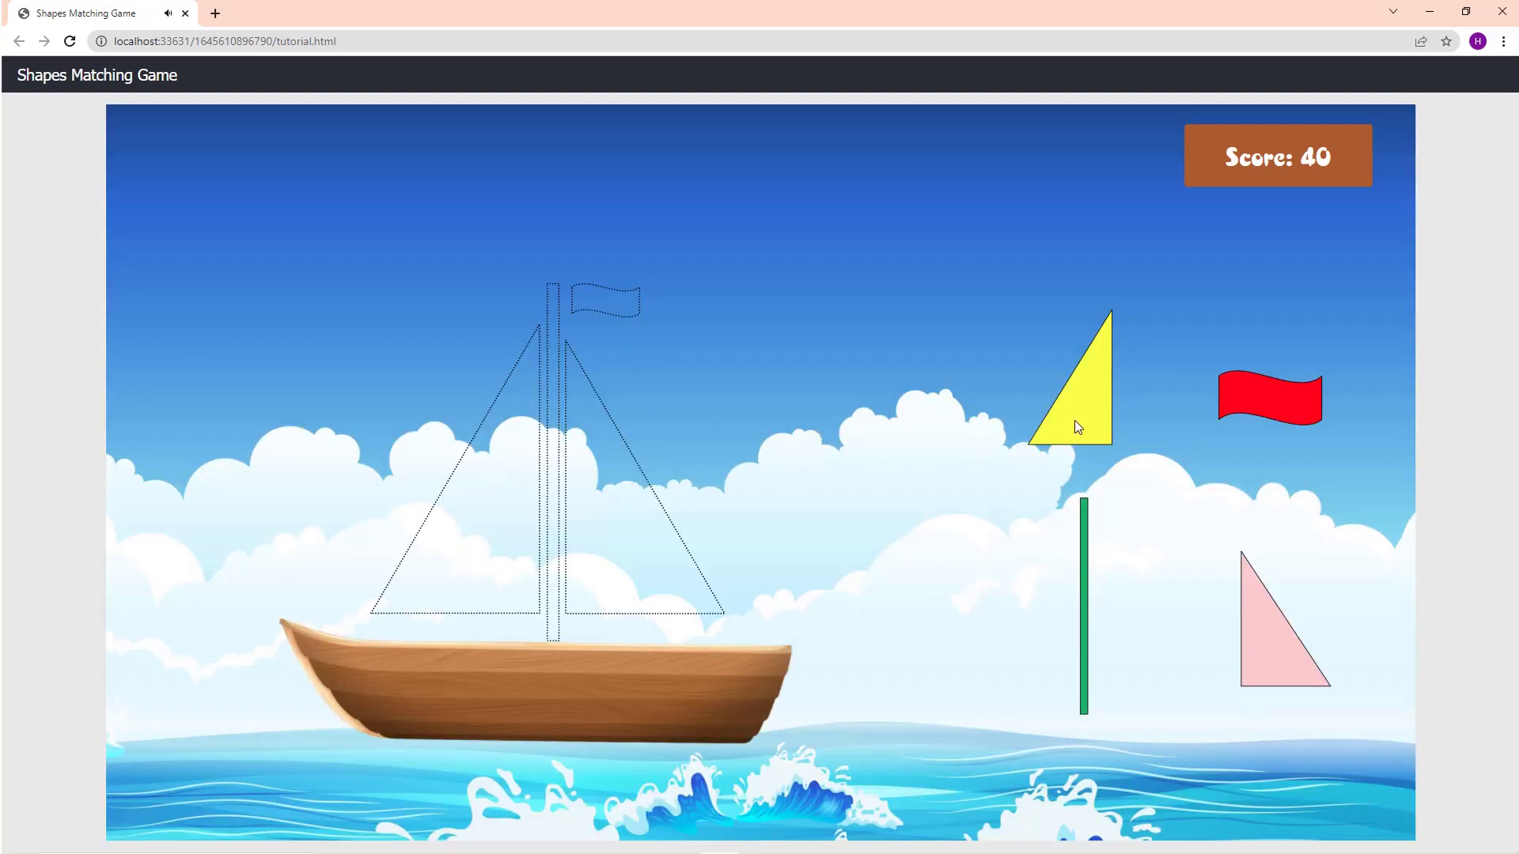
Complete the boat with the yellow and pink sails, green pole and red flag.
left_click_drag(1070, 422, 645, 459)
left_click_drag(1104, 386, 515, 509)
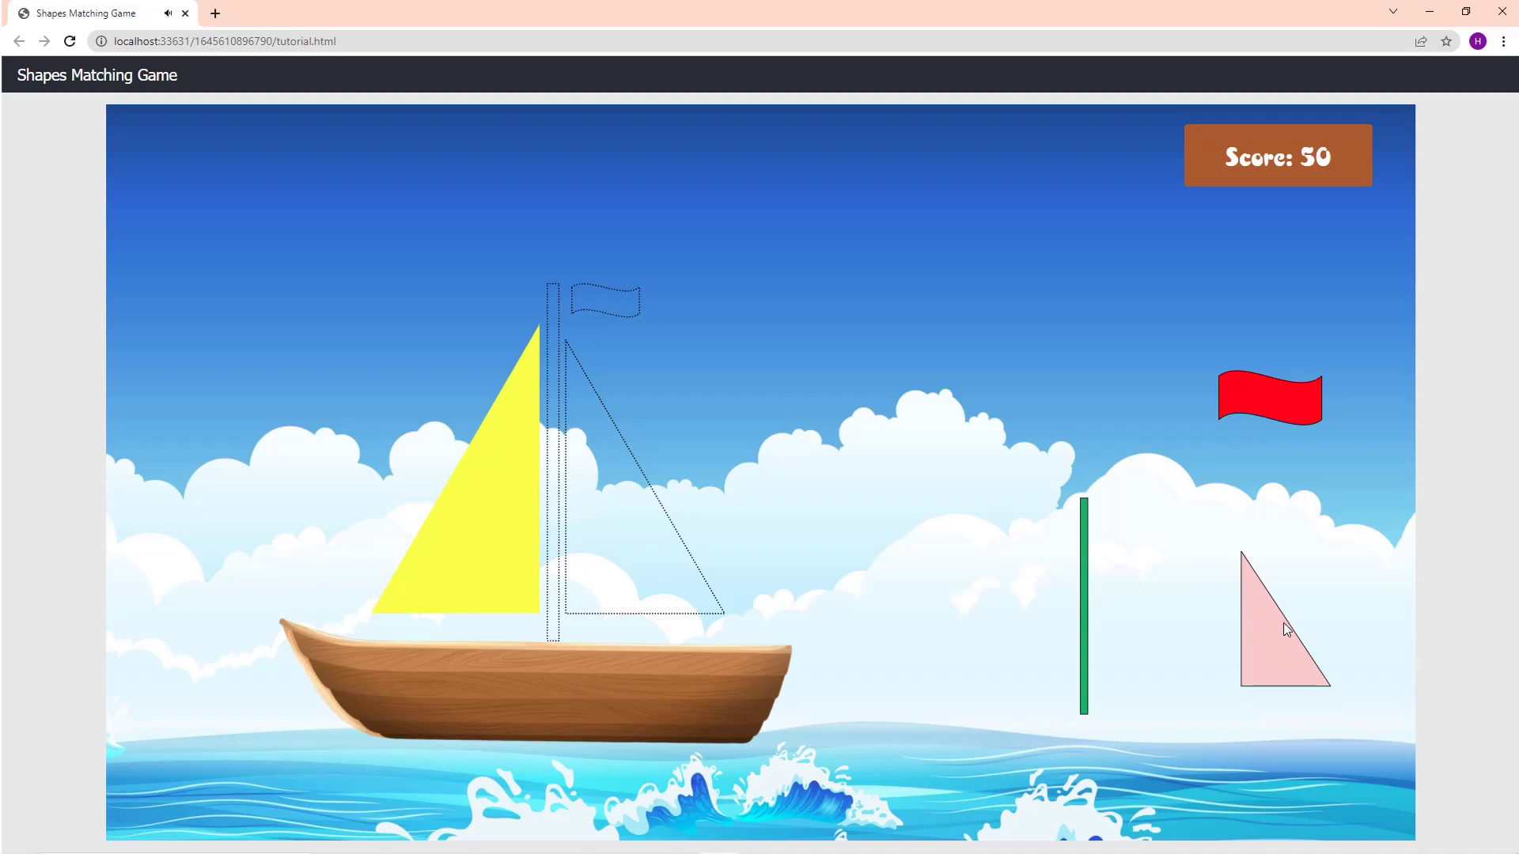
mouse_move(1280, 633)
left_mouse_down()
mouse_move(915, 548)
mouse_move(636, 547)
left_mouse_up()
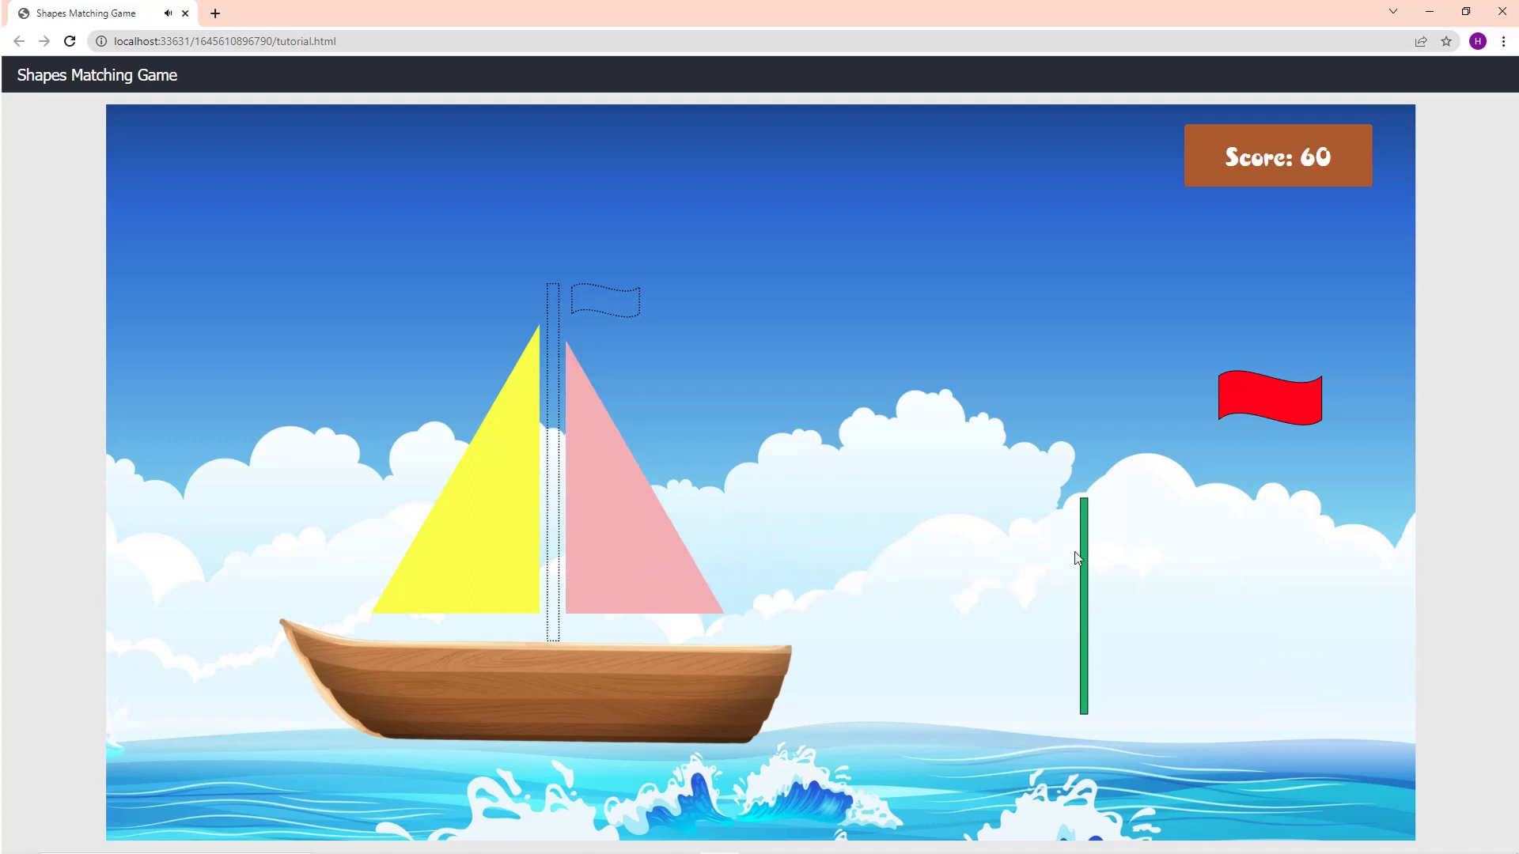
left_click_drag(1082, 552, 555, 443)
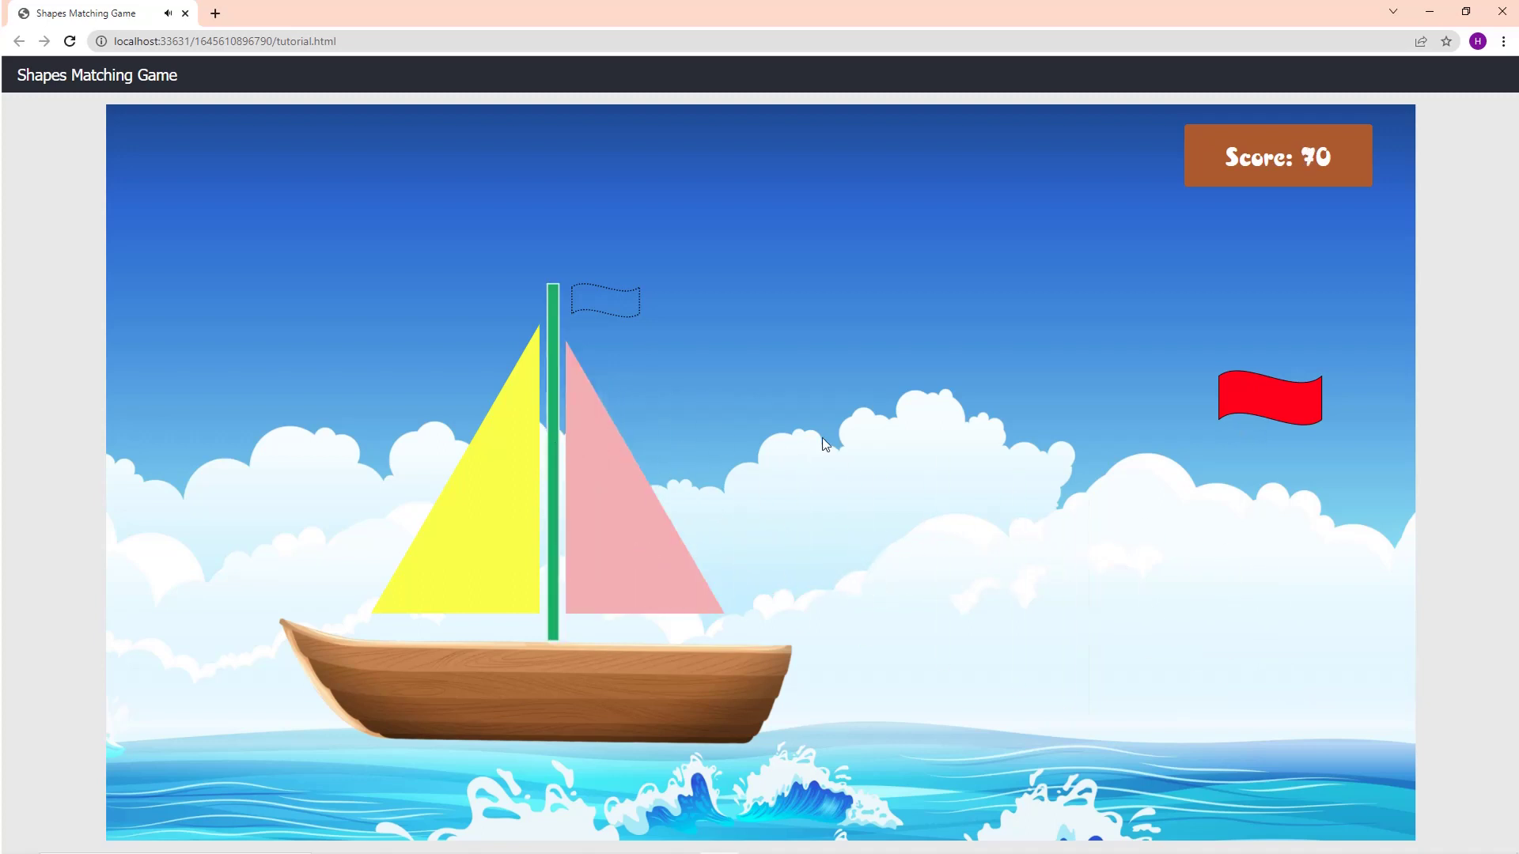
left_click_drag(1284, 400, 622, 306)
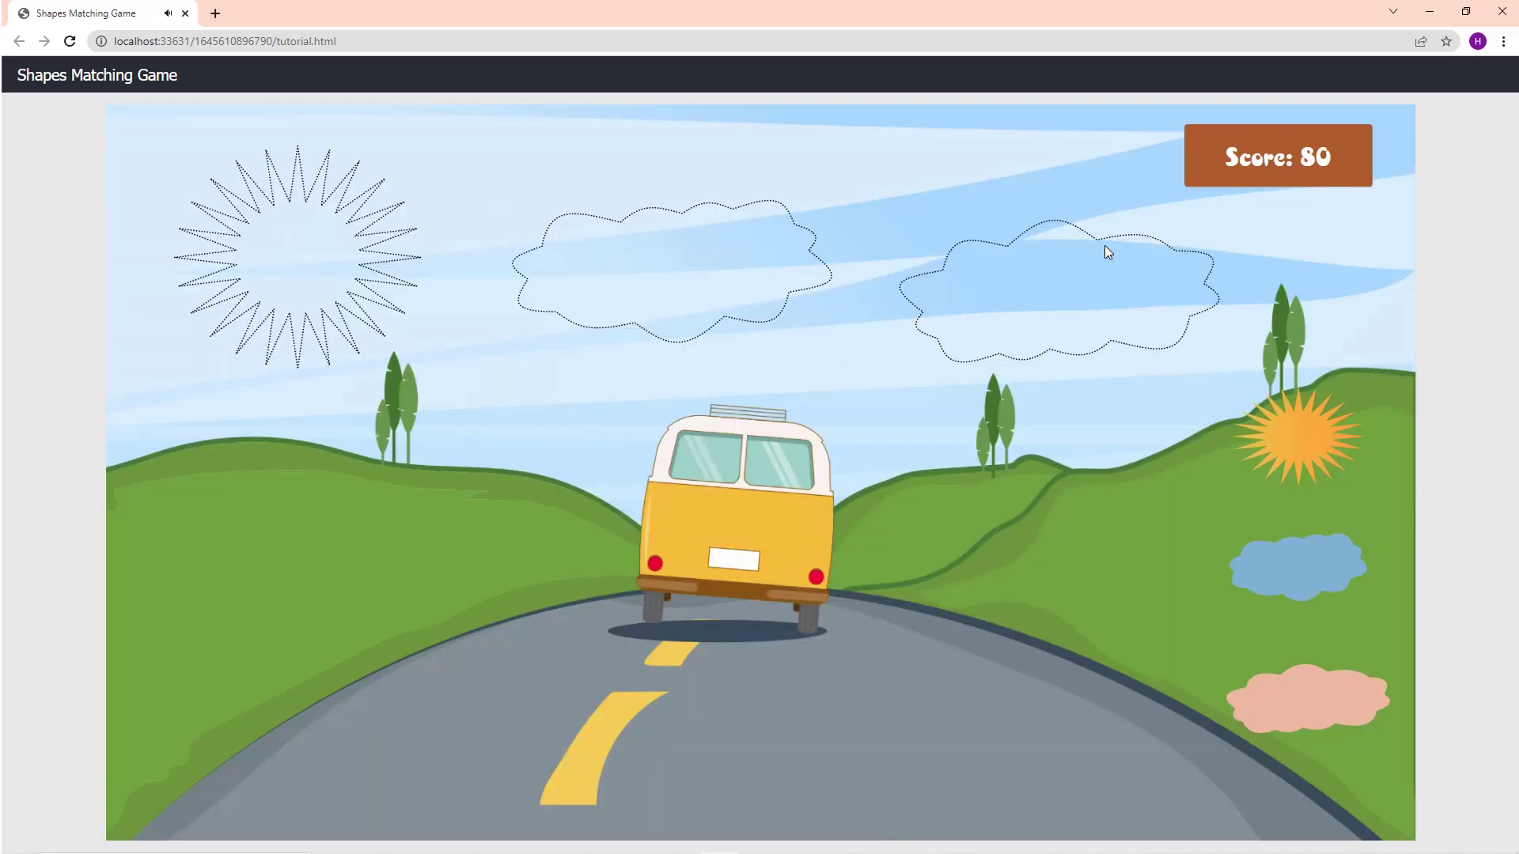
Place the orange sun and the blue and pink clouds on their outlines.
left_click_drag(1216, 430, 216, 252)
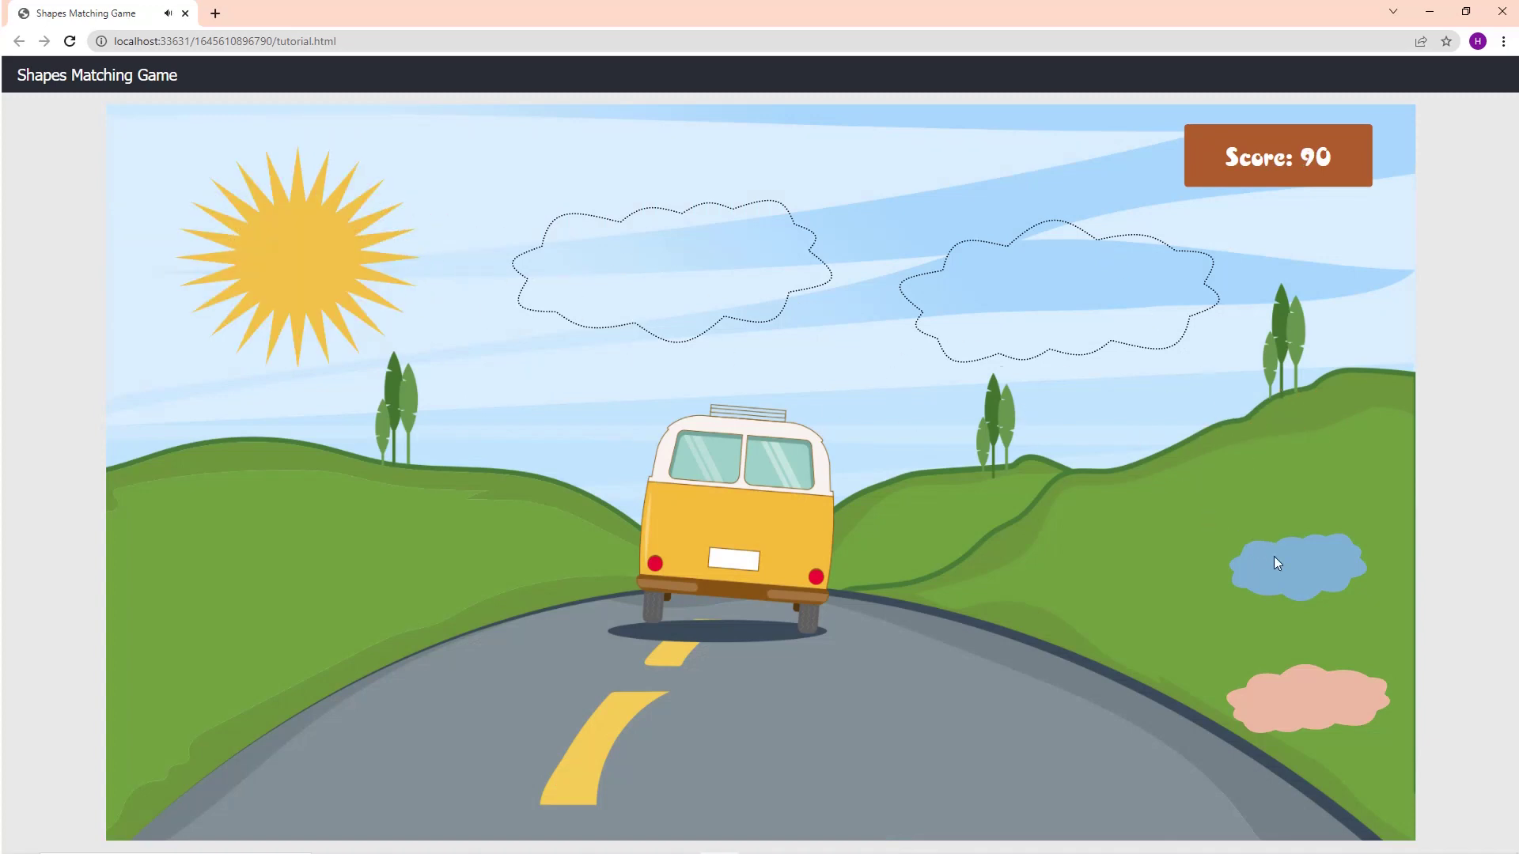
mouse_move(1274, 557)
left_mouse_down()
mouse_move(1101, 290)
mouse_move(1014, 204)
left_mouse_up()
left_click_drag(1285, 564, 664, 286)
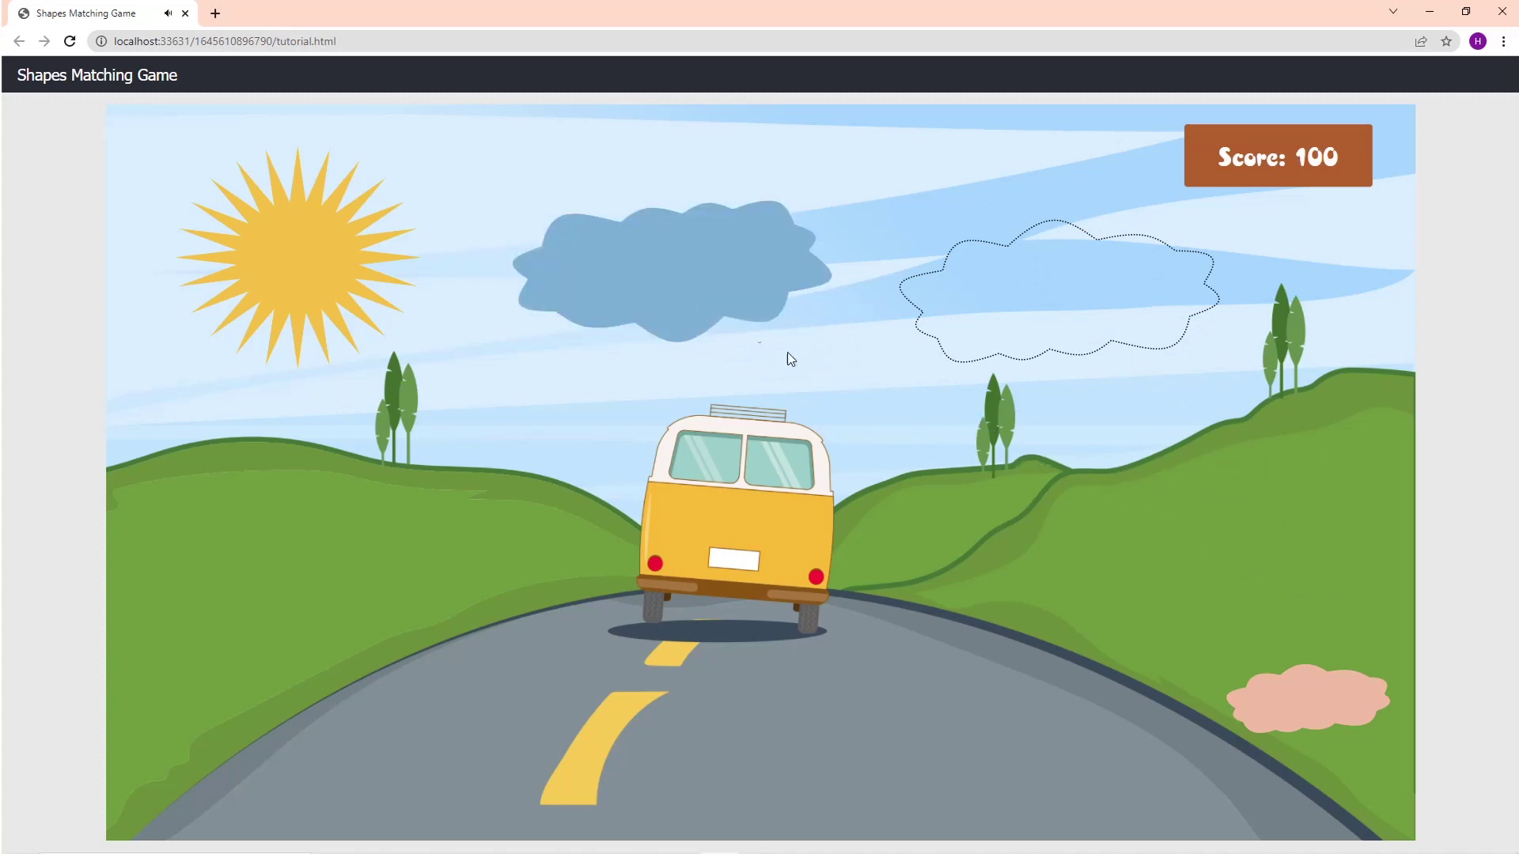
left_click_drag(1316, 701, 1094, 307)
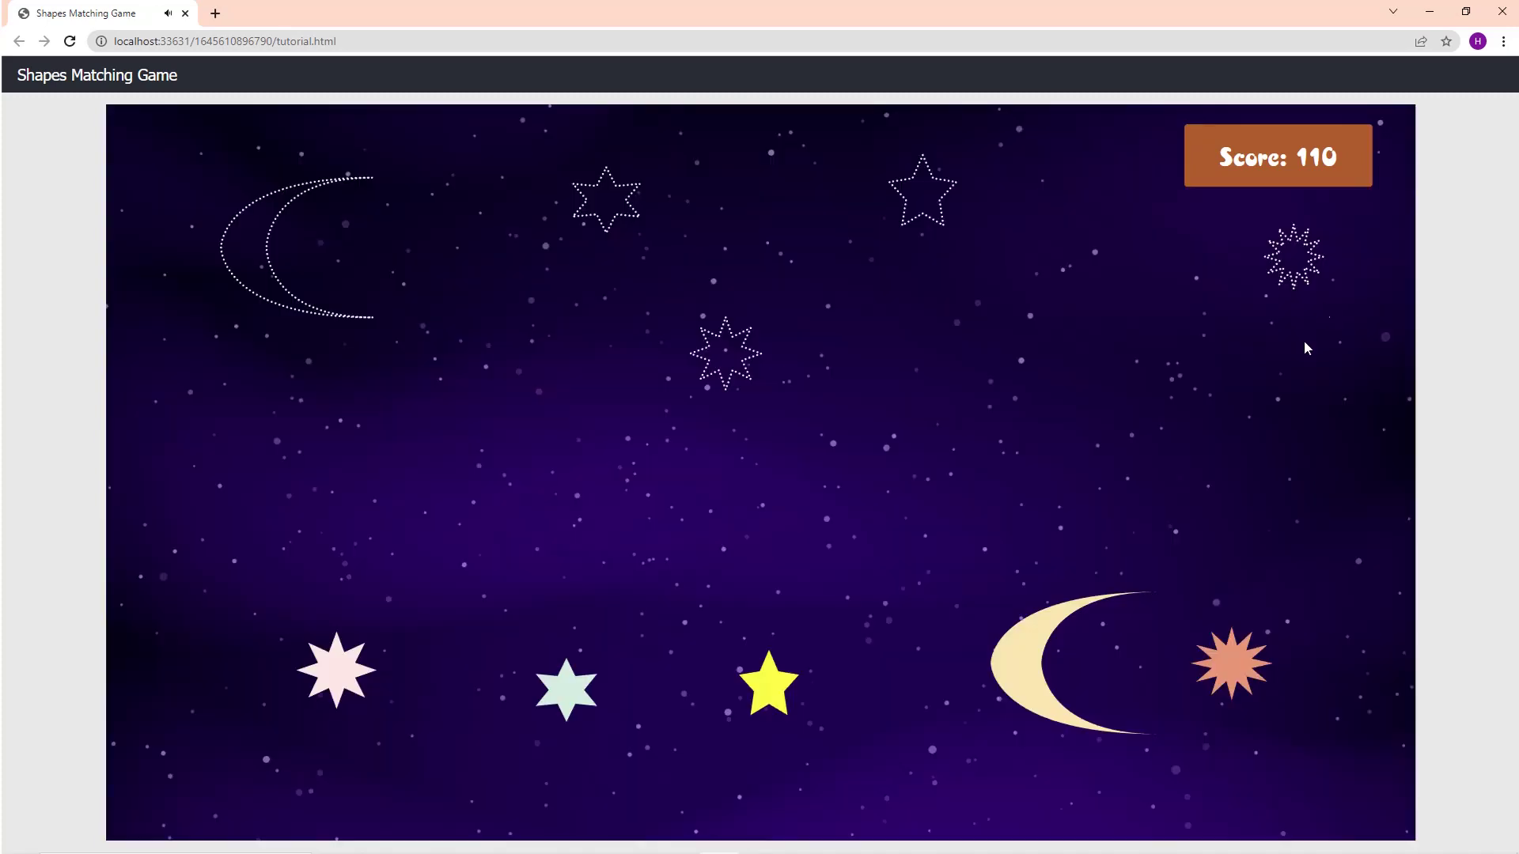
Match the crescent moon and the yellow, six-point, eight-point and twelve-point stars.
left_click_drag(1044, 655, 264, 250)
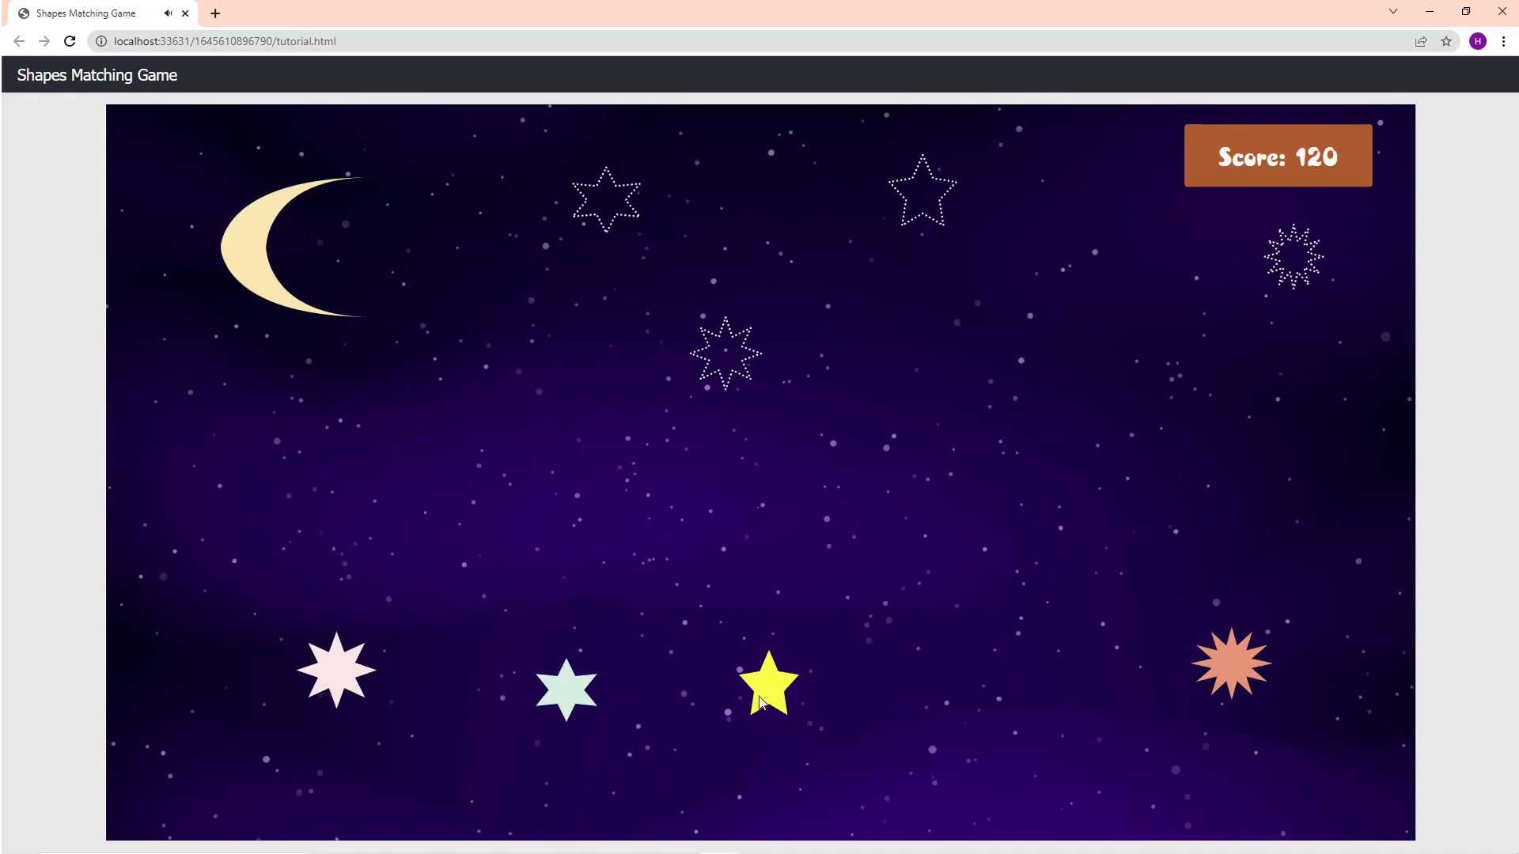
left_click_drag(759, 702, 923, 192)
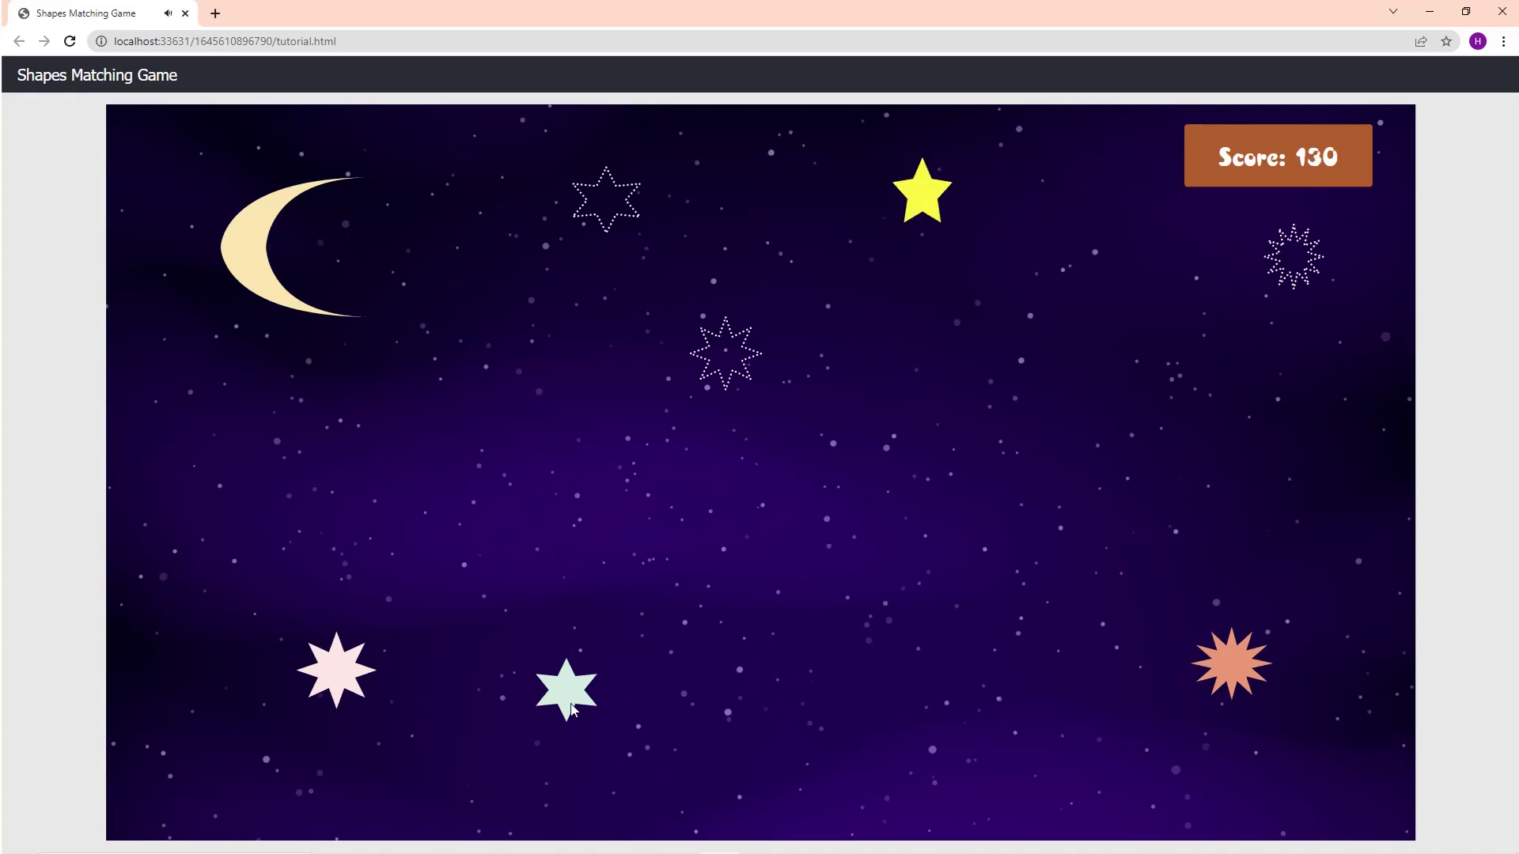
left_click_drag(570, 708, 786, 356)
mouse_move(558, 701)
left_mouse_down()
mouse_move(585, 592)
mouse_move(607, 200)
left_mouse_up()
left_click_drag(356, 662, 743, 346)
left_click_drag(1227, 673, 1289, 263)
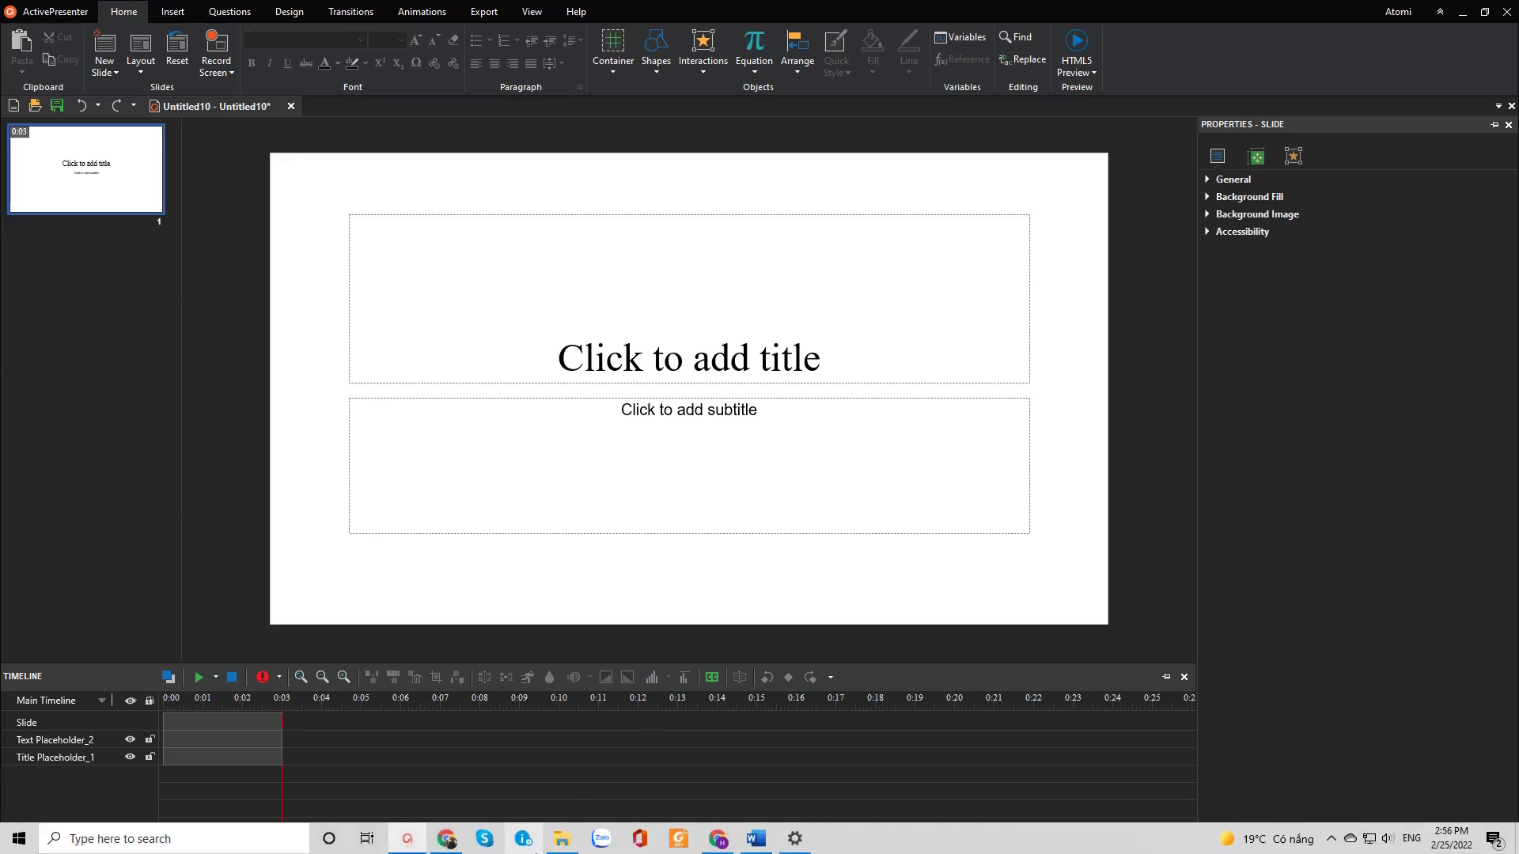
Browse the Resources background images, then open and close the Insert Shapes gallery.
left_click(573, 848)
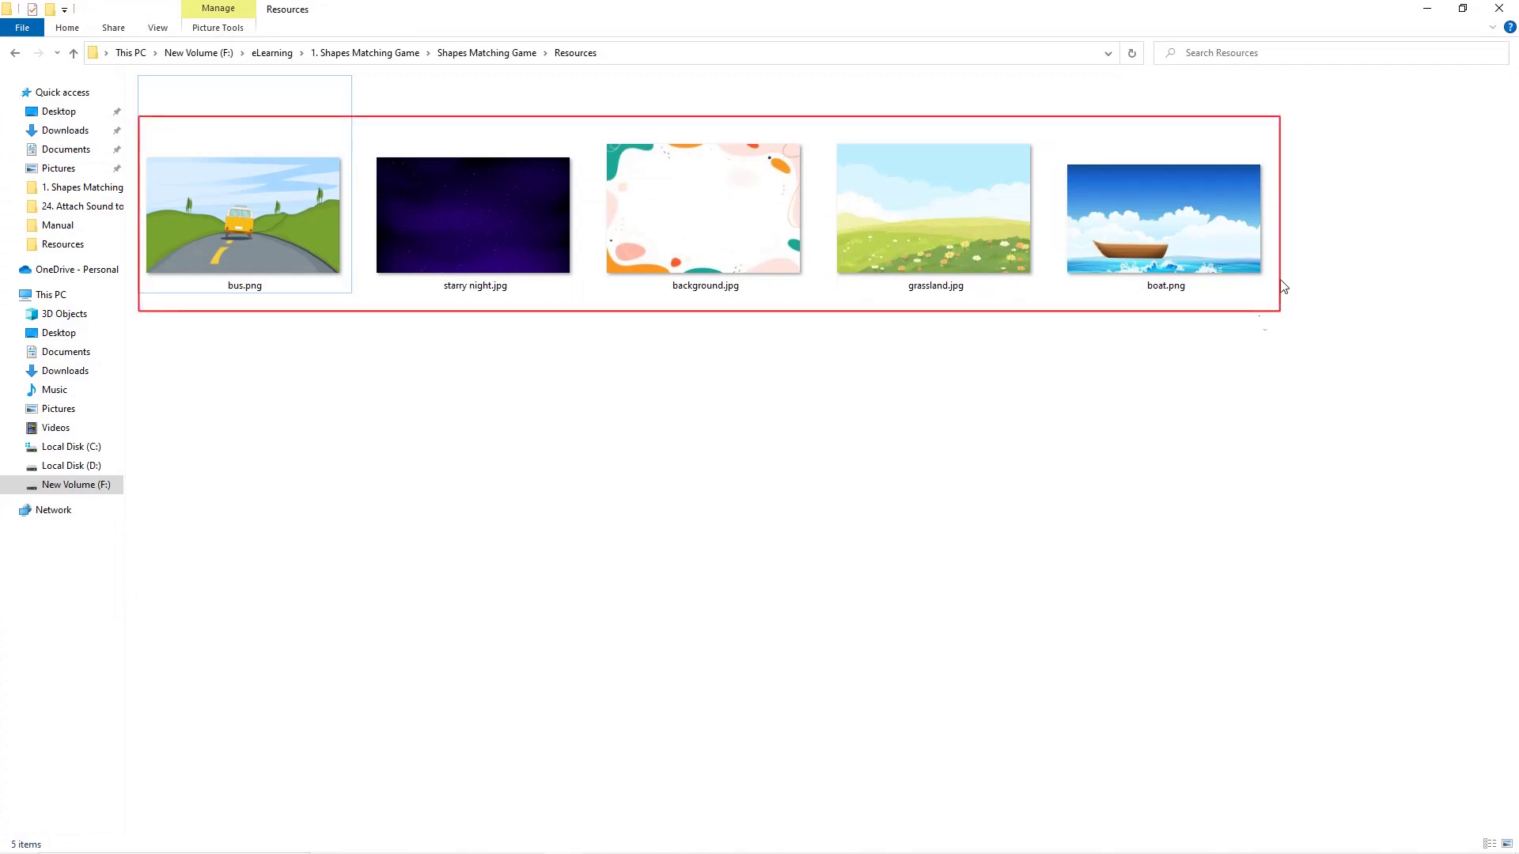
left_click(1416, 15)
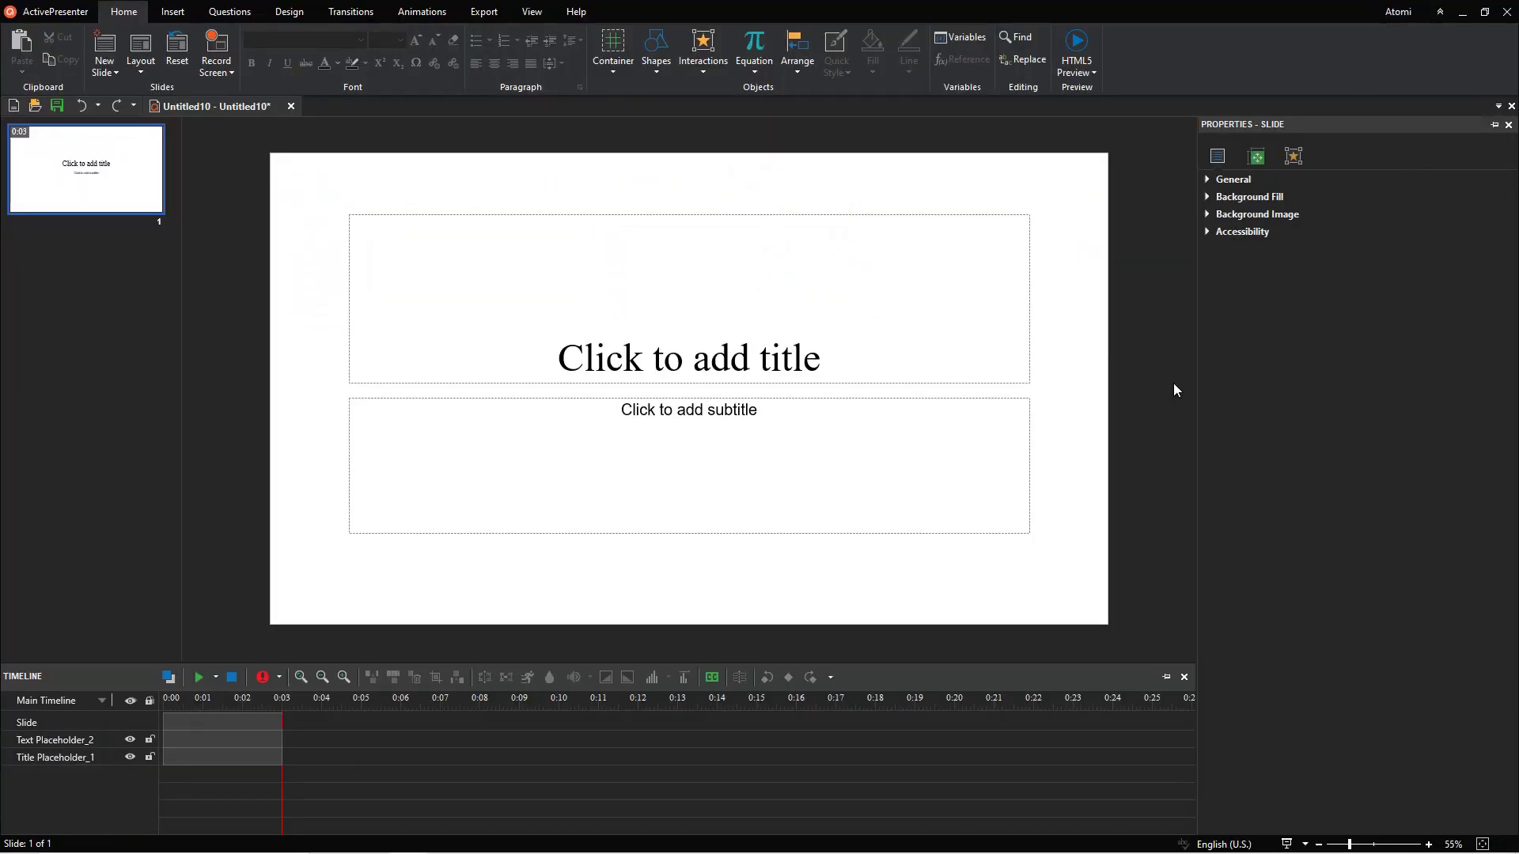
left_click(172, 12)
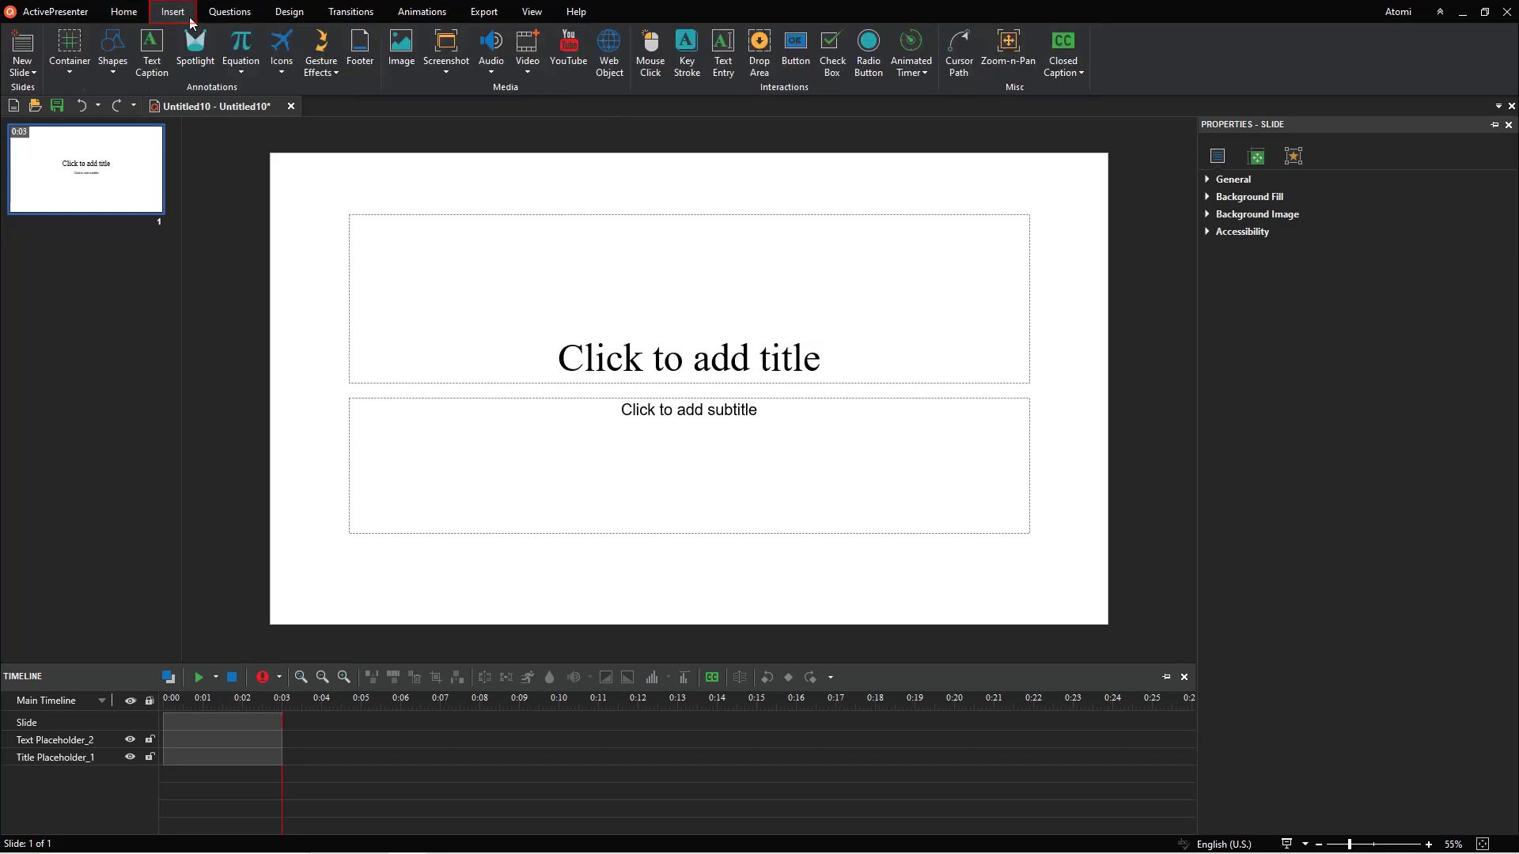
left_click(113, 60)
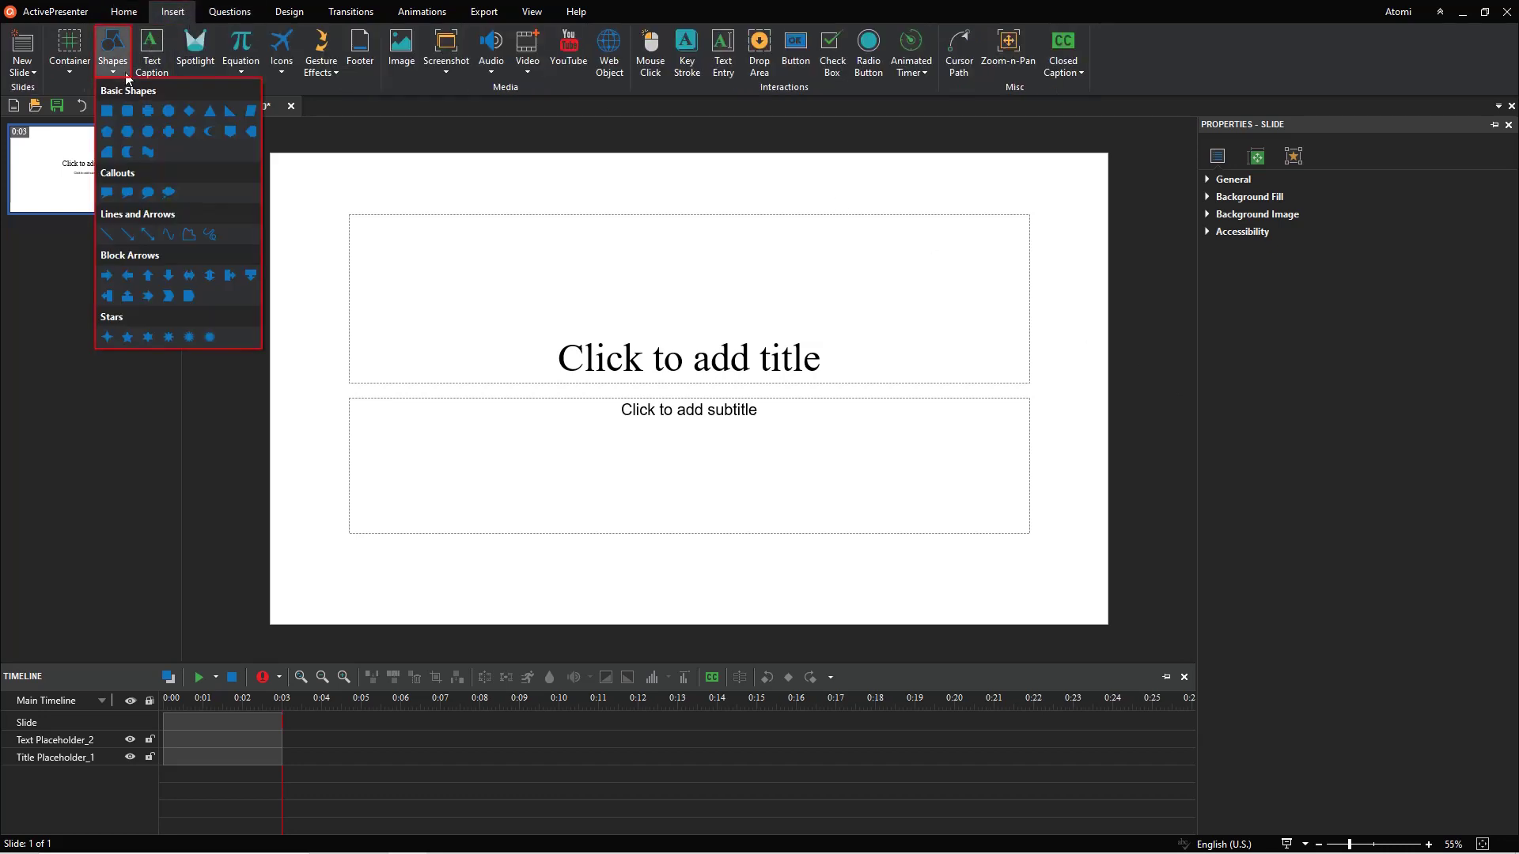
left_click(49, 280)
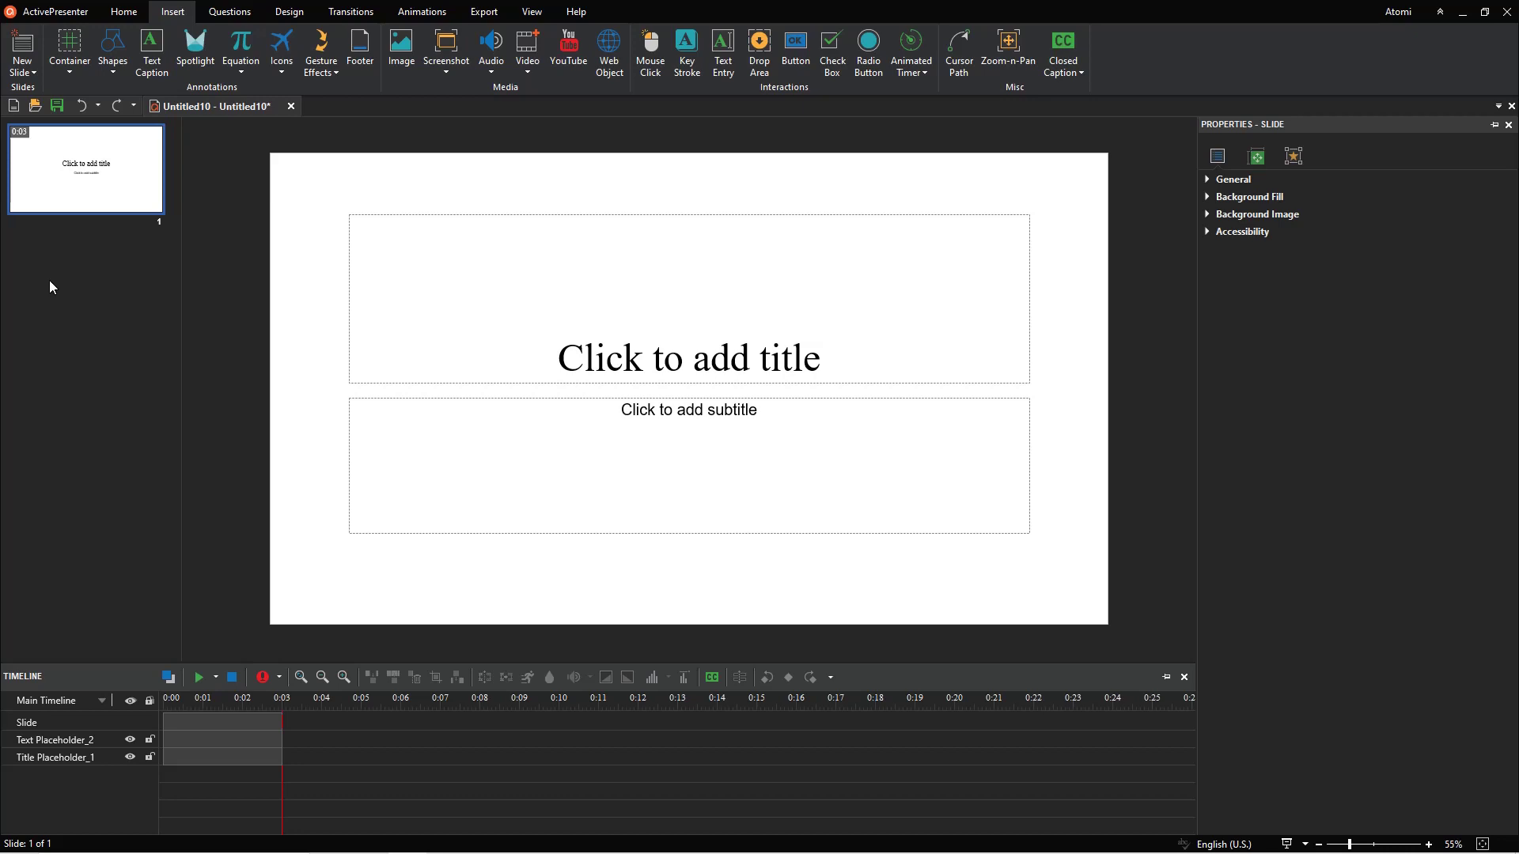
Delete the title and subtitle placeholders and use background.jpg as the slide's image fill.
left_click_drag(400, 197, 502, 564)
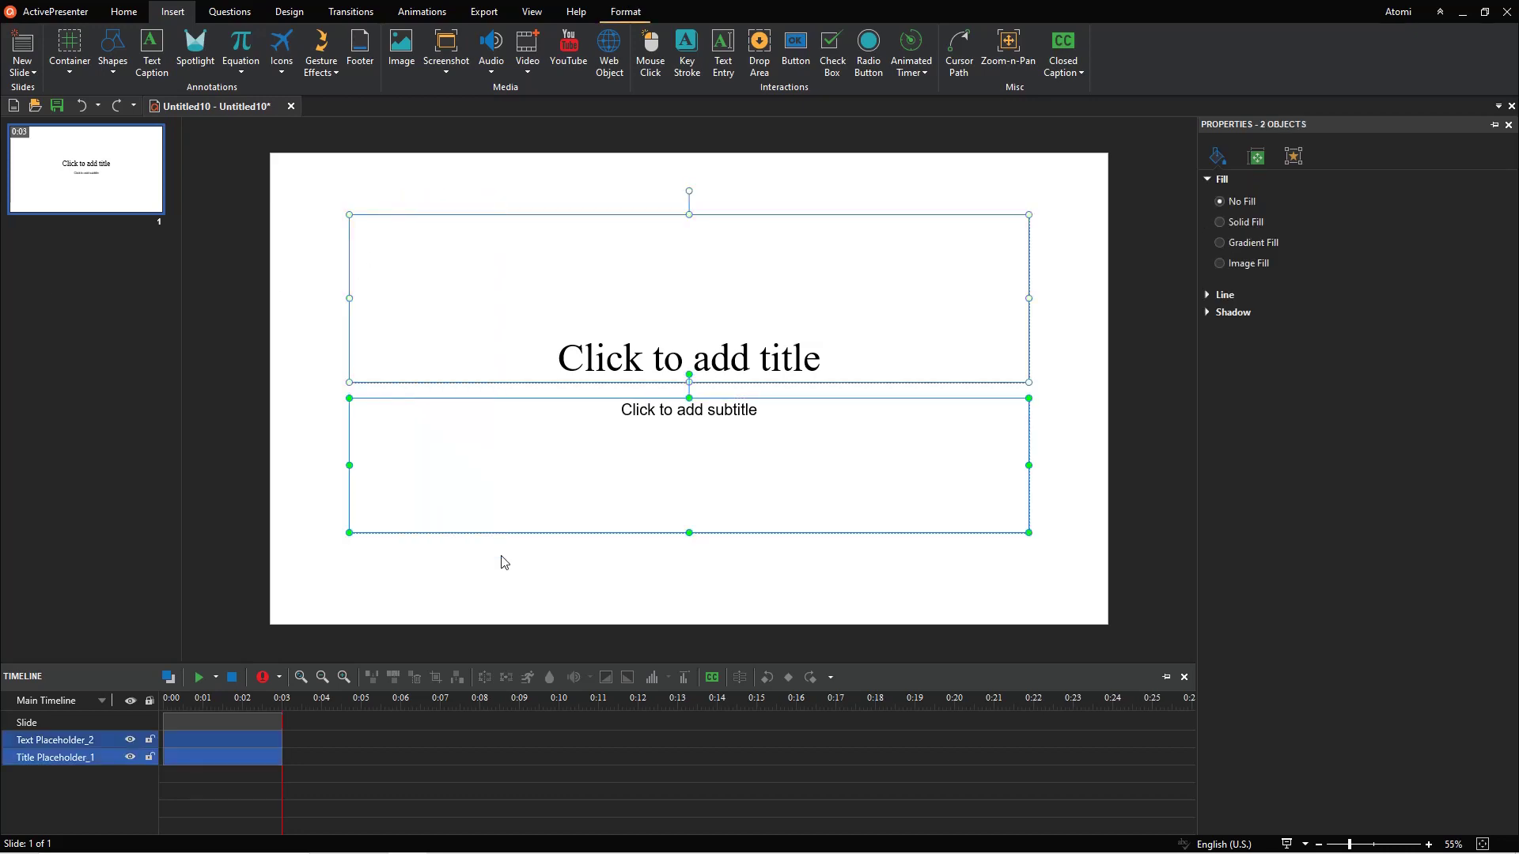
key("Delete")
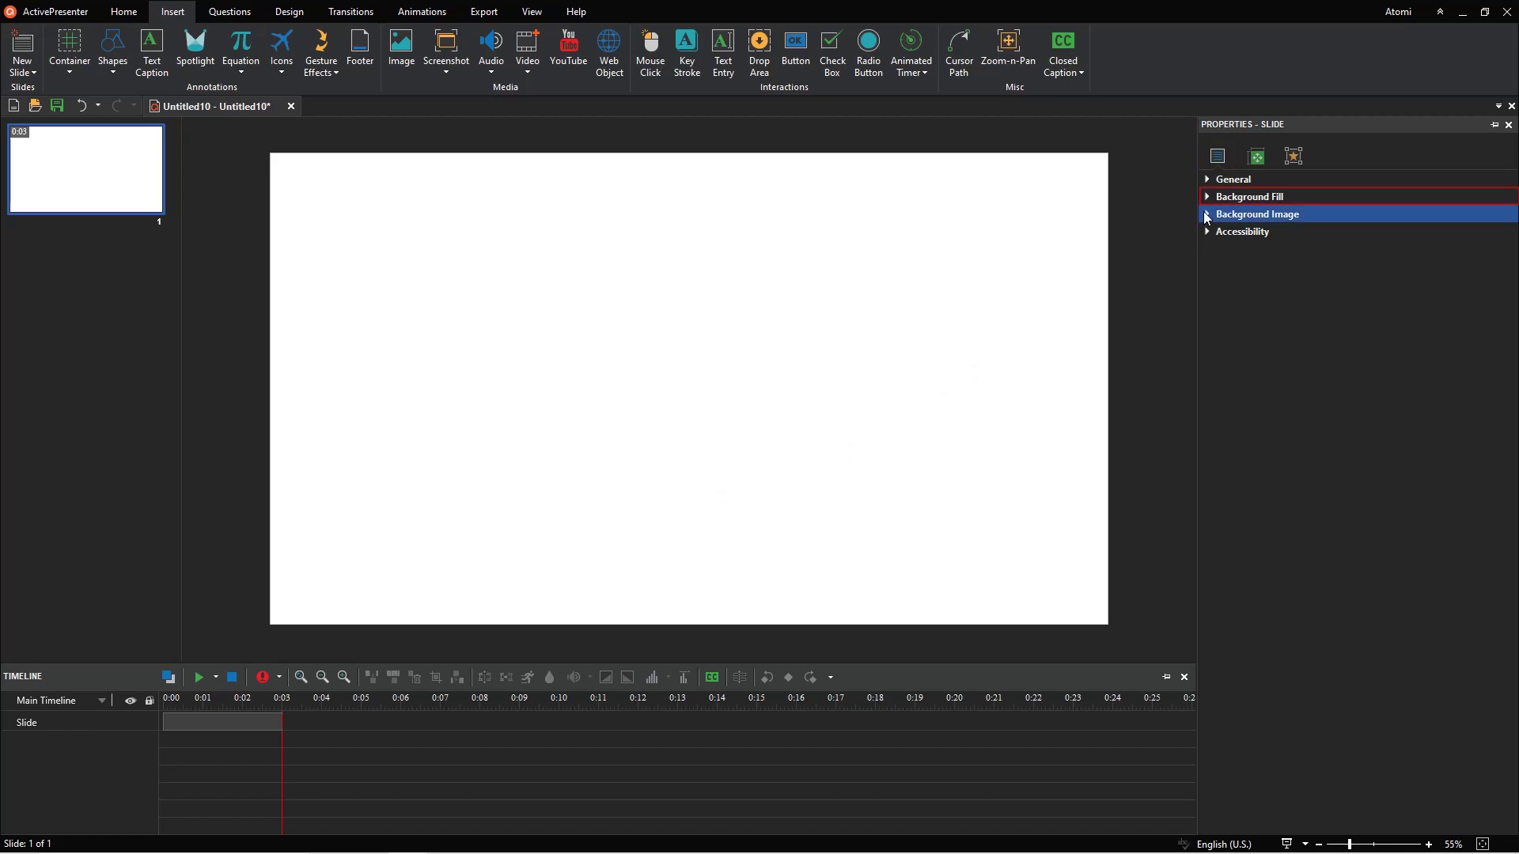
left_click(1246, 196)
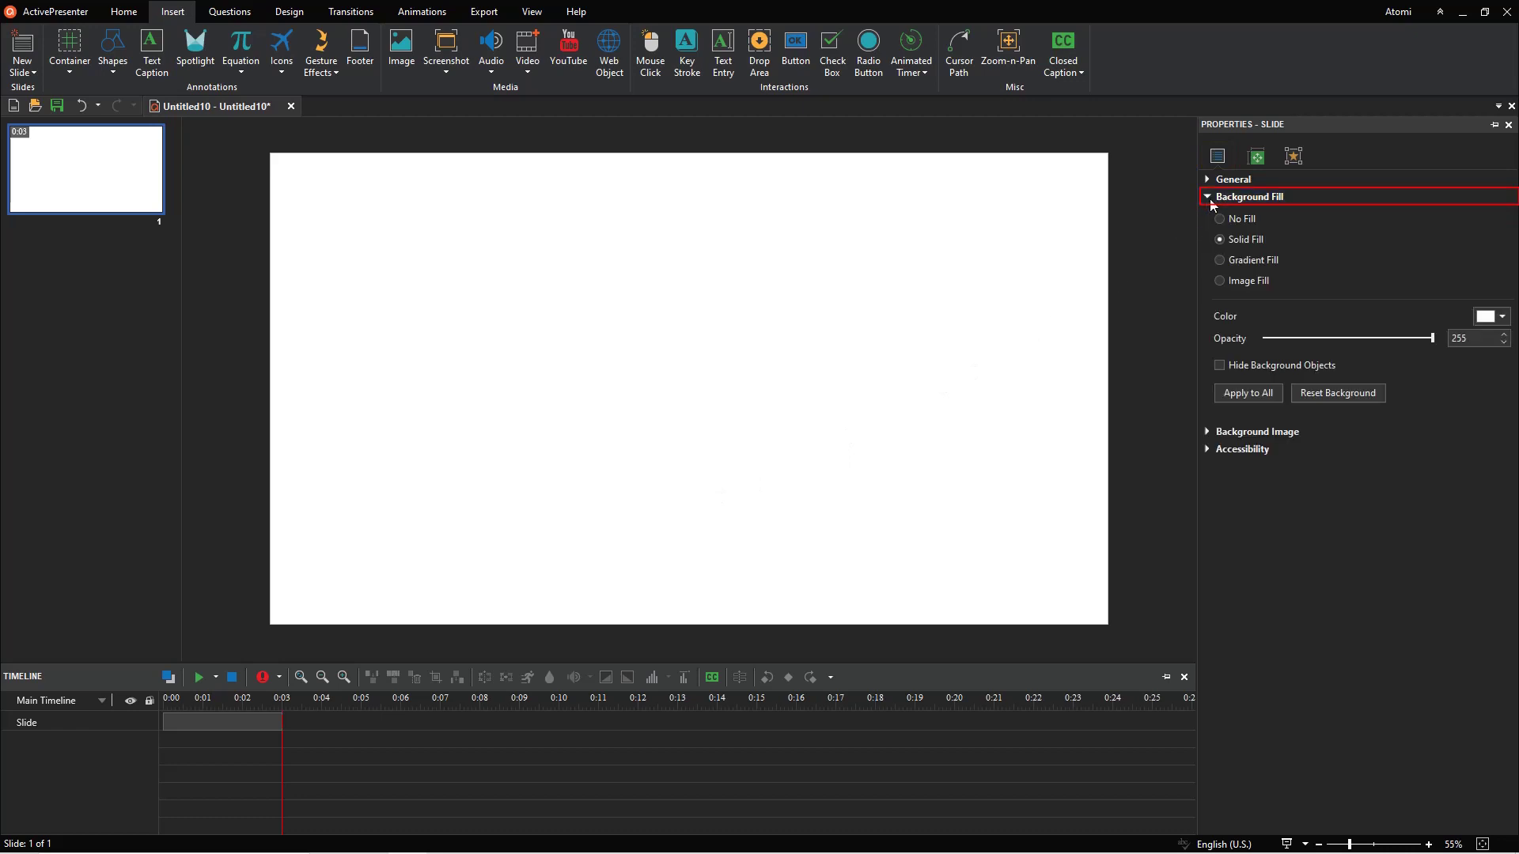
left_click(1258, 283)
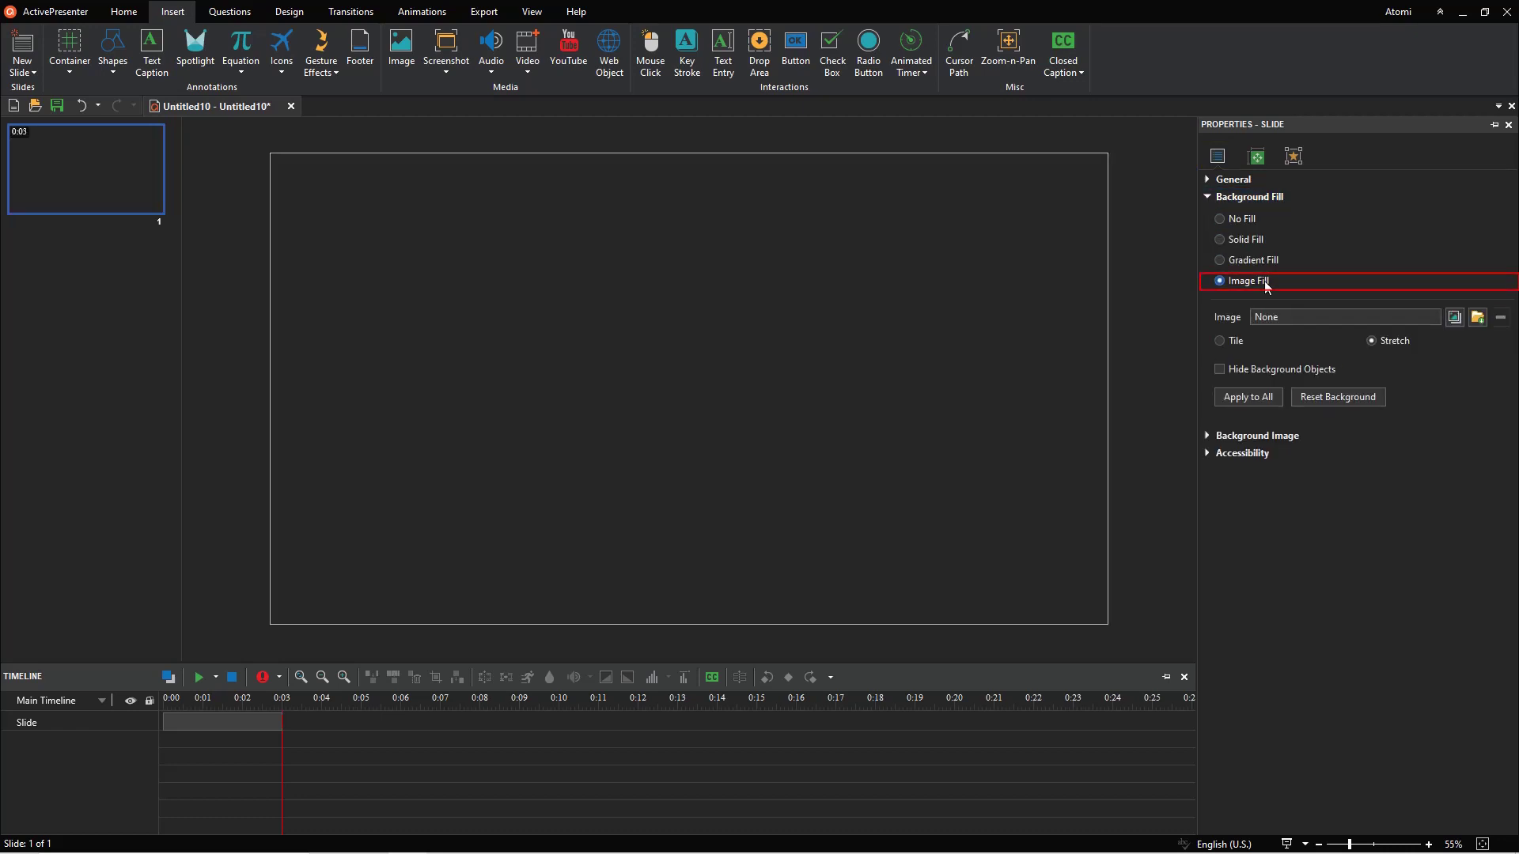
left_click(1476, 318)
left_click(189, 155)
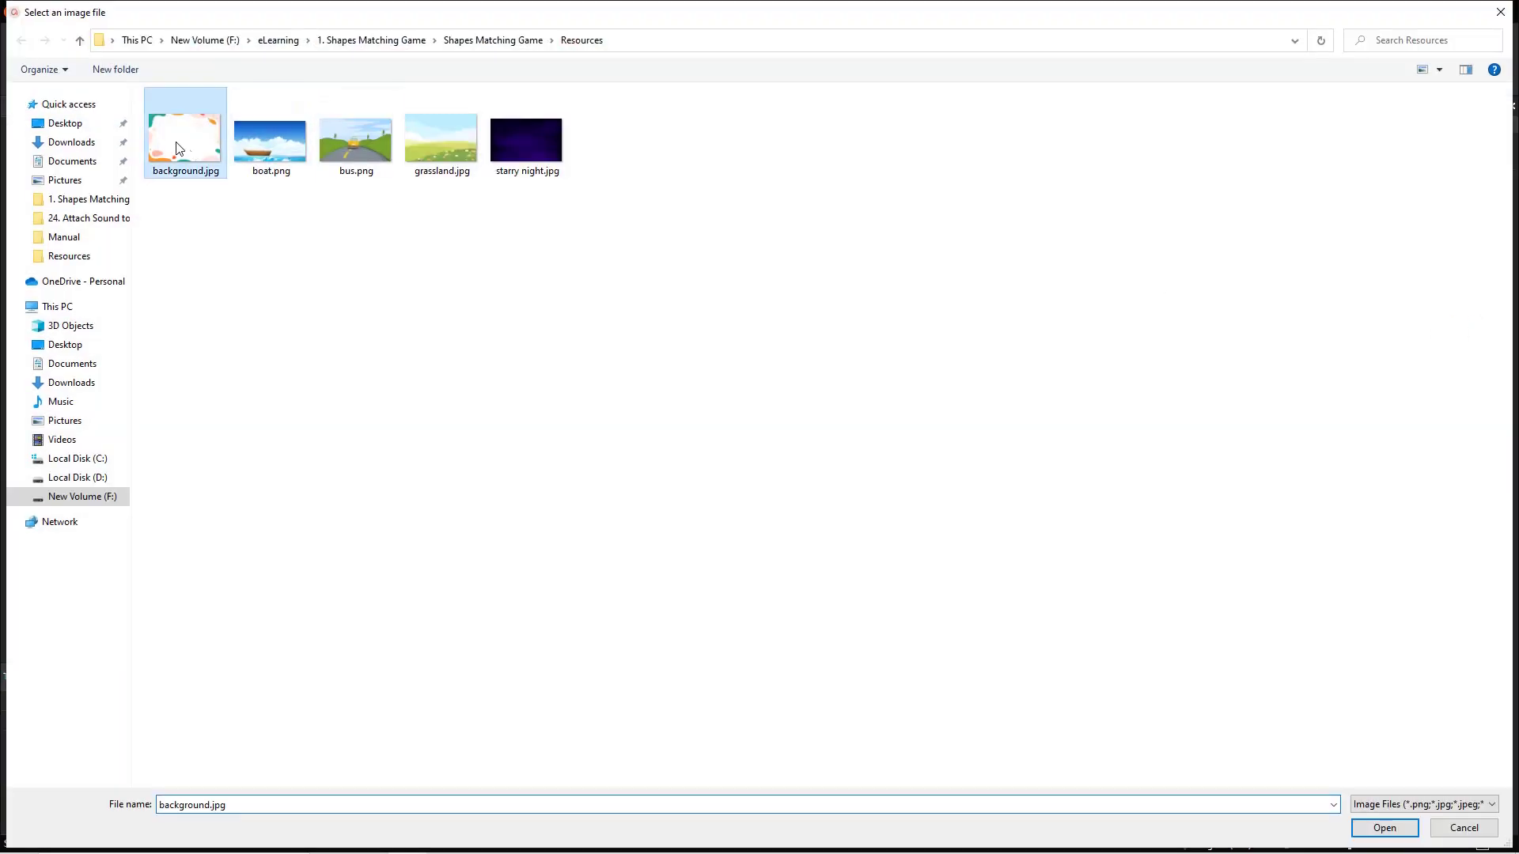
left_click(1378, 829)
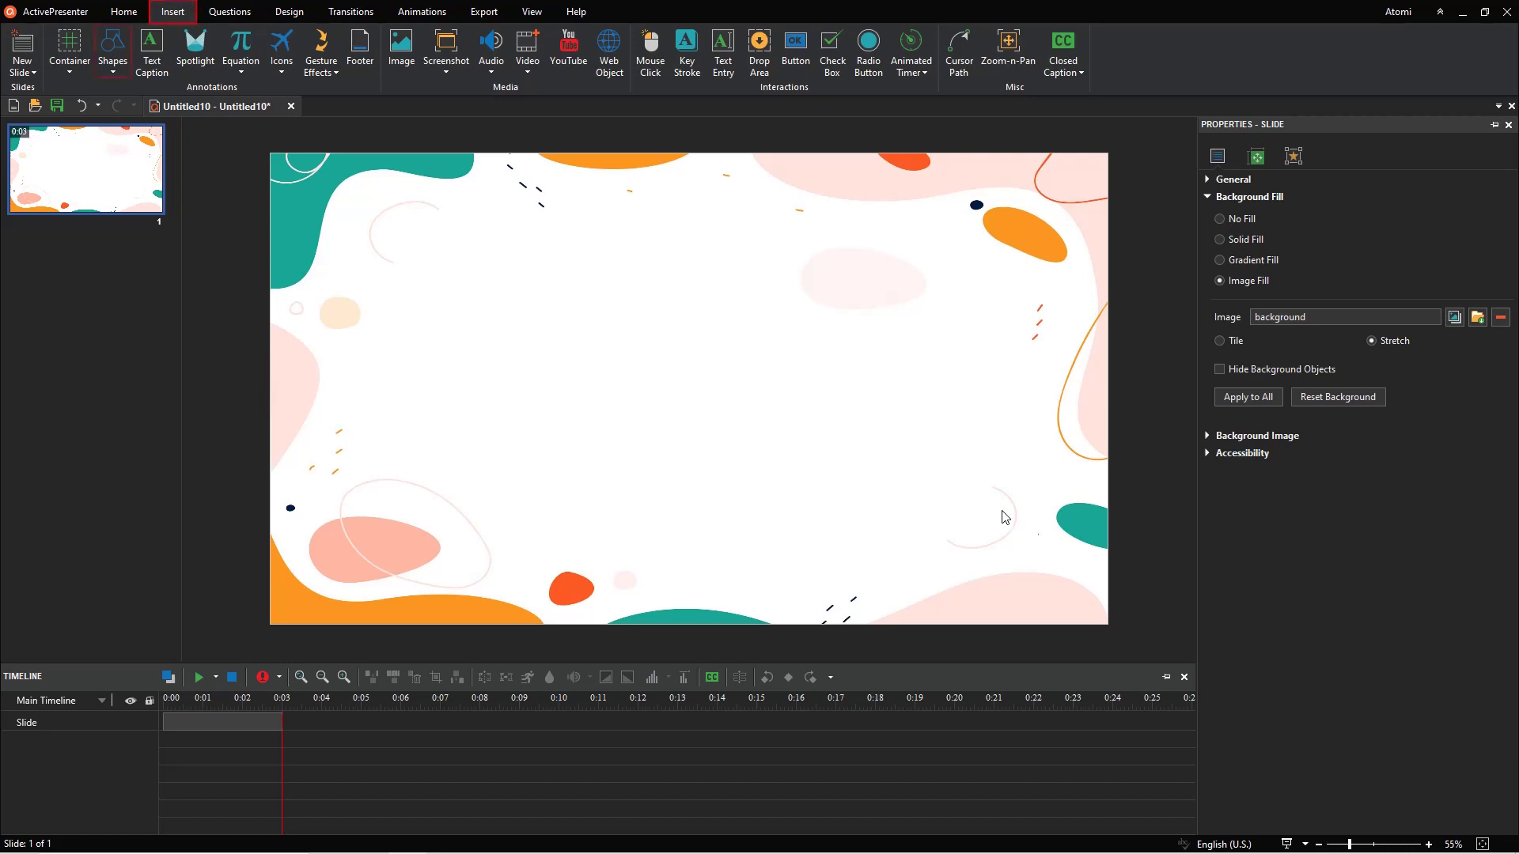
Draw a rectangle square and place a duplicate above it.
left_click(124, 76)
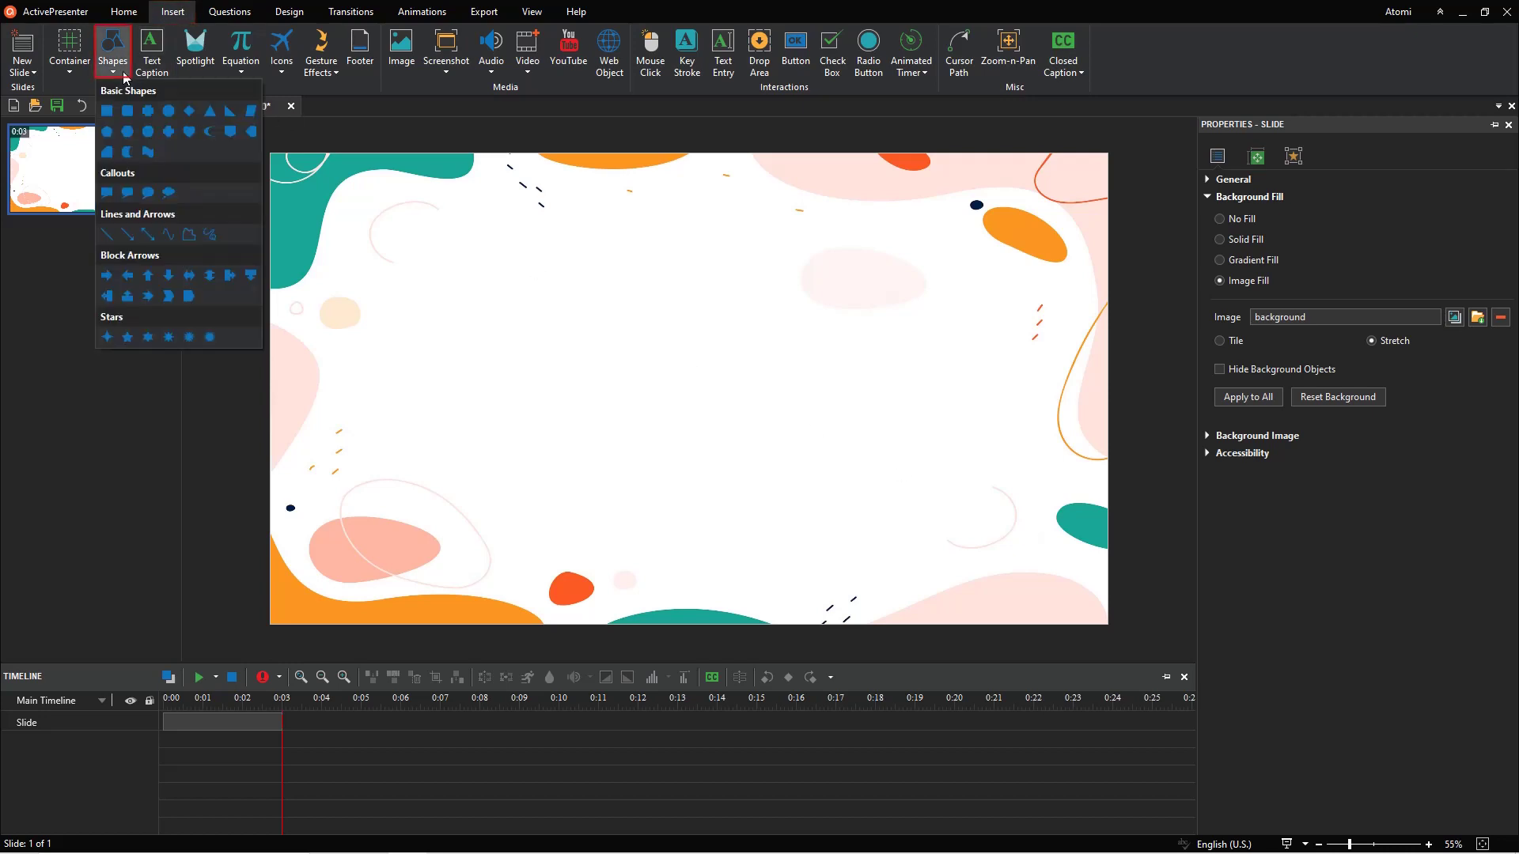
left_click(111, 114)
left_click_drag(352, 370, 451, 470)
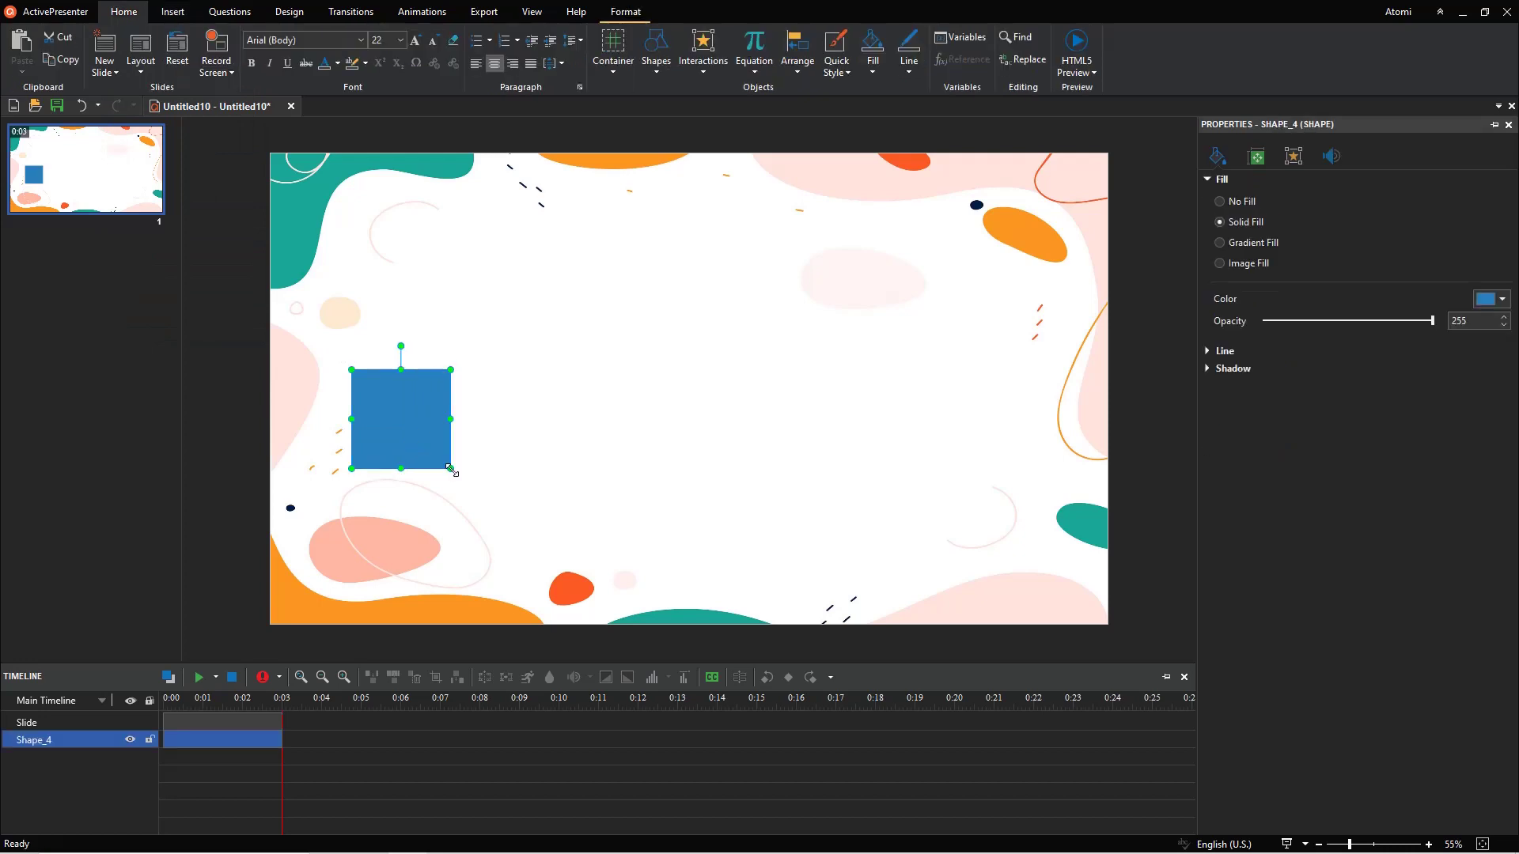
key("ctrl+c")
key("ctrl+v")
left_click_drag(441, 445, 435, 284)
Name the lower square 'moving square' and the upper one 'target square'.
left_click(423, 397)
left_click(1294, 155)
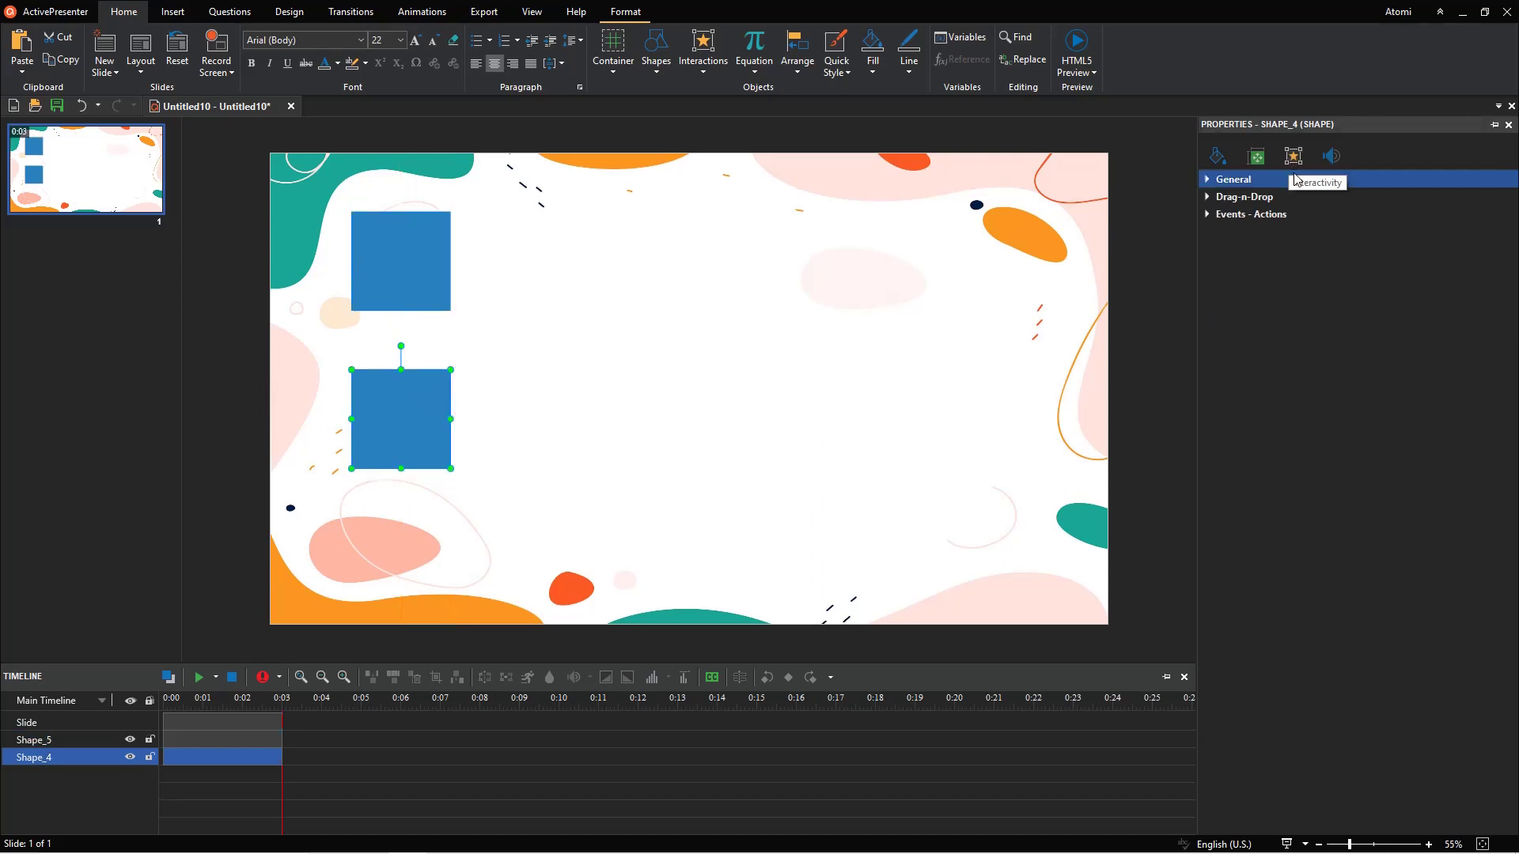
type("moving square")
left_click(437, 285)
left_click(1306, 205)
type("target square")
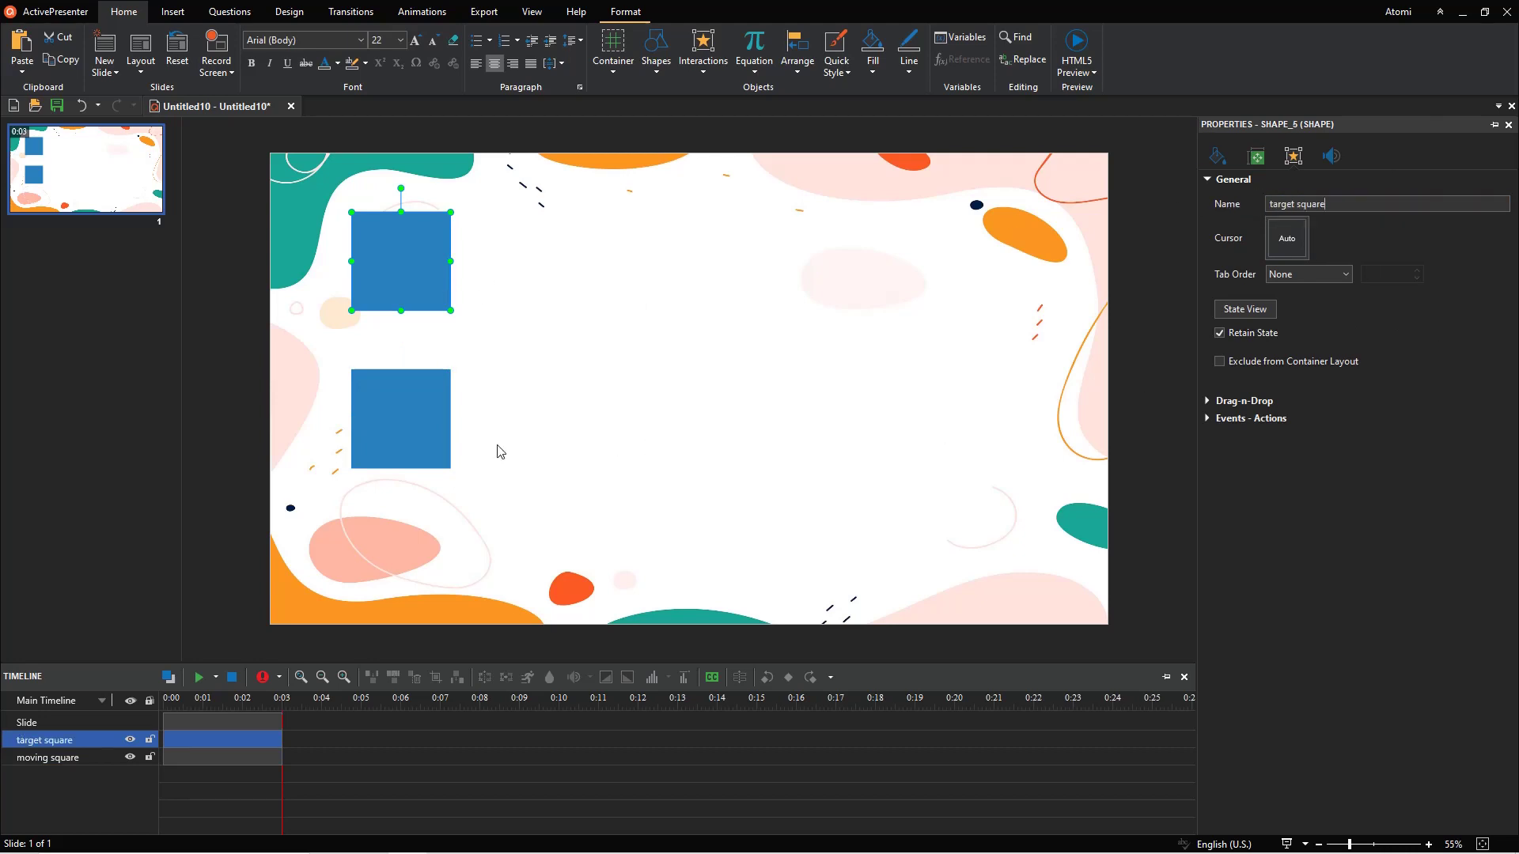
left_click(442, 441)
Give the moving square a red fill with a solid outline.
left_click(1491, 299)
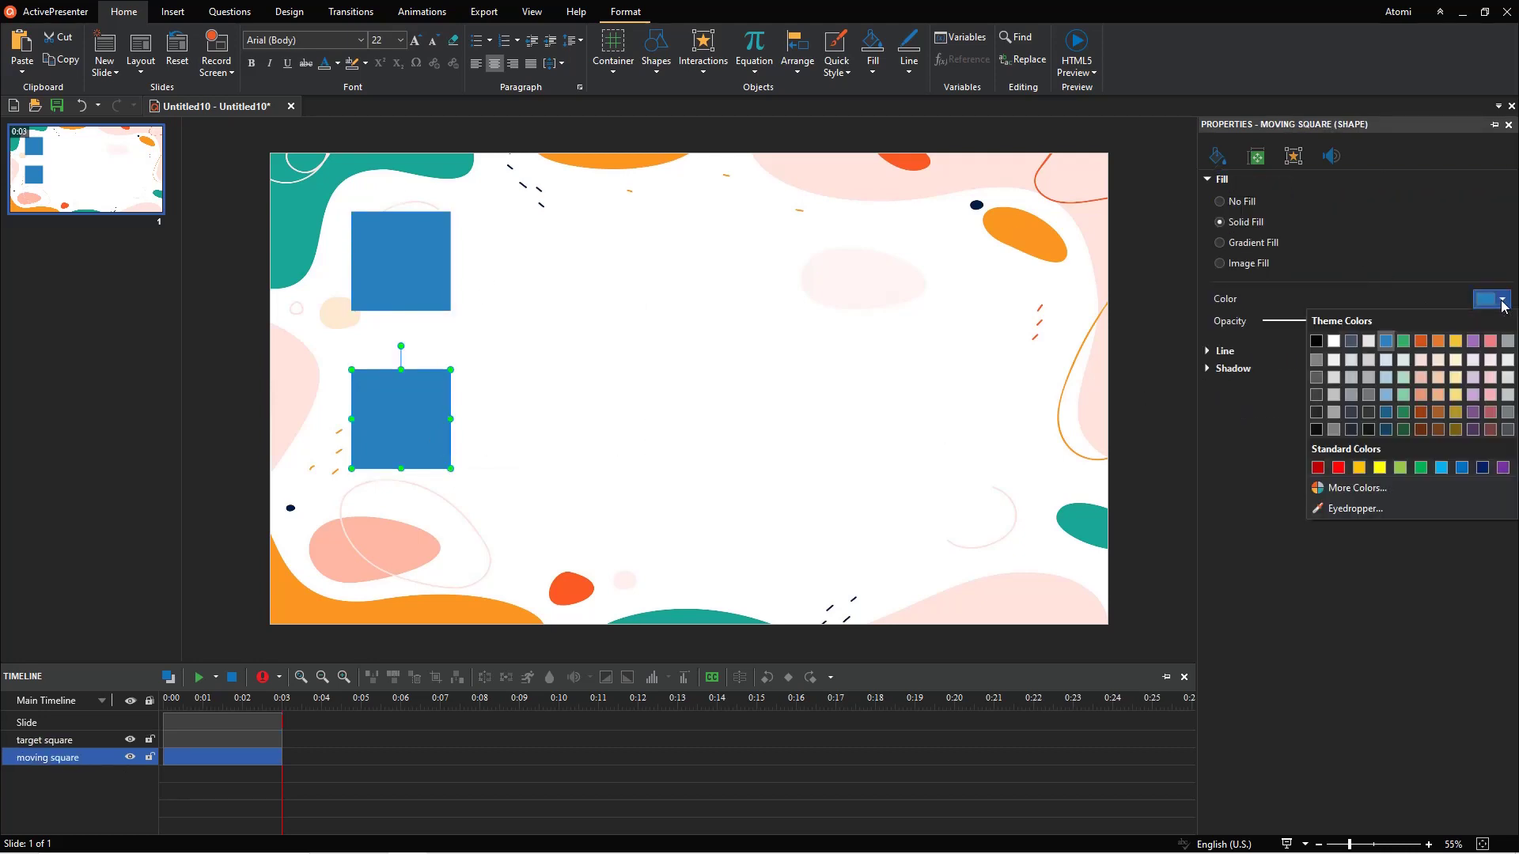
left_click(1327, 462)
left_click(1210, 351)
left_click(1220, 394)
left_click(1504, 421)
Give the target square no fill and a dashed 2 px outline.
left_click(447, 273)
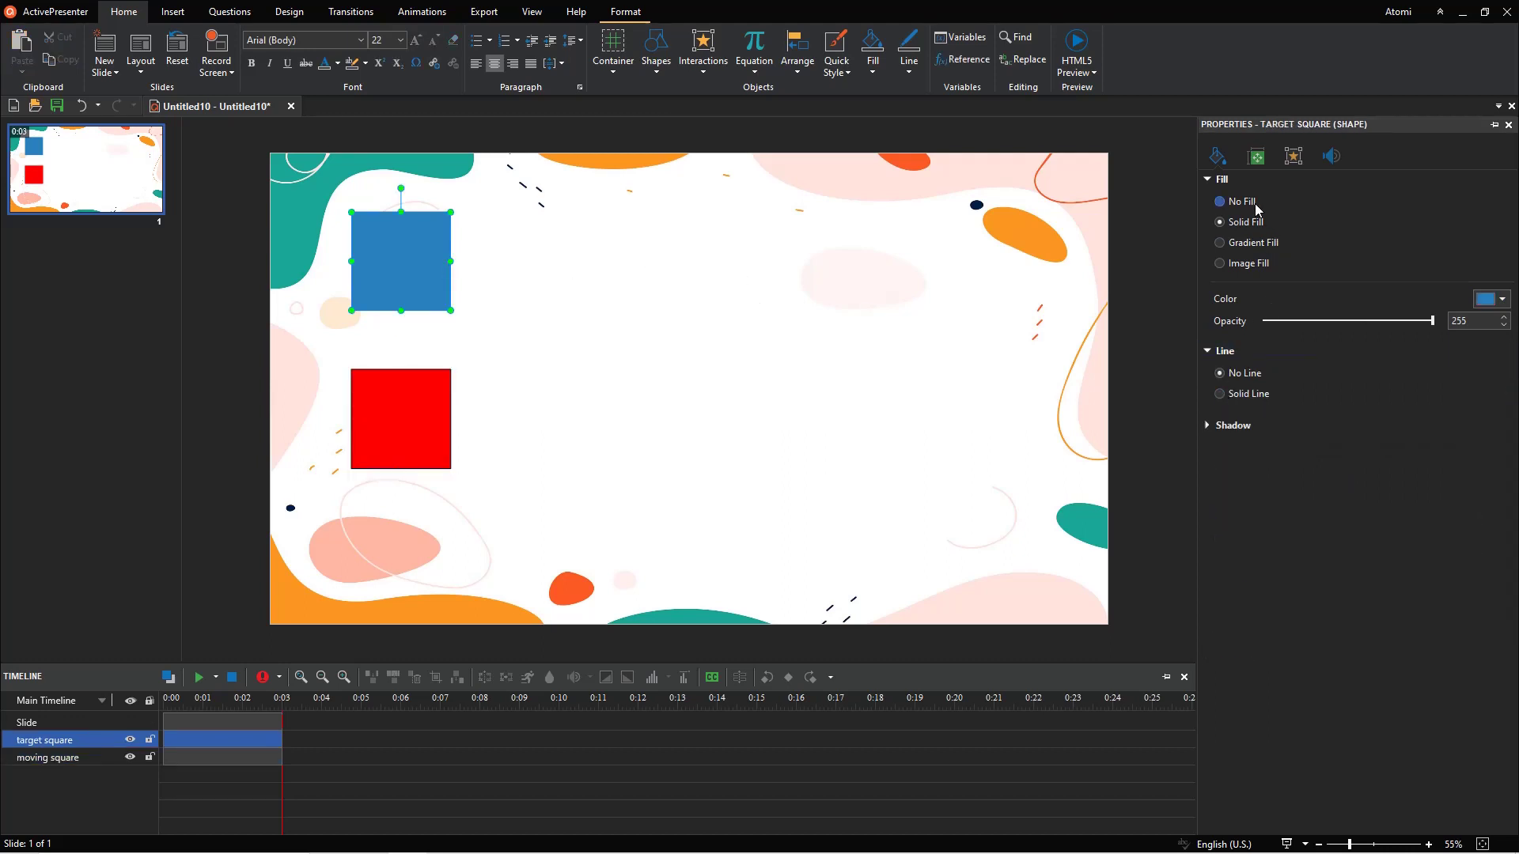
left_click(1220, 201)
left_click(1504, 366)
left_click(1501, 437)
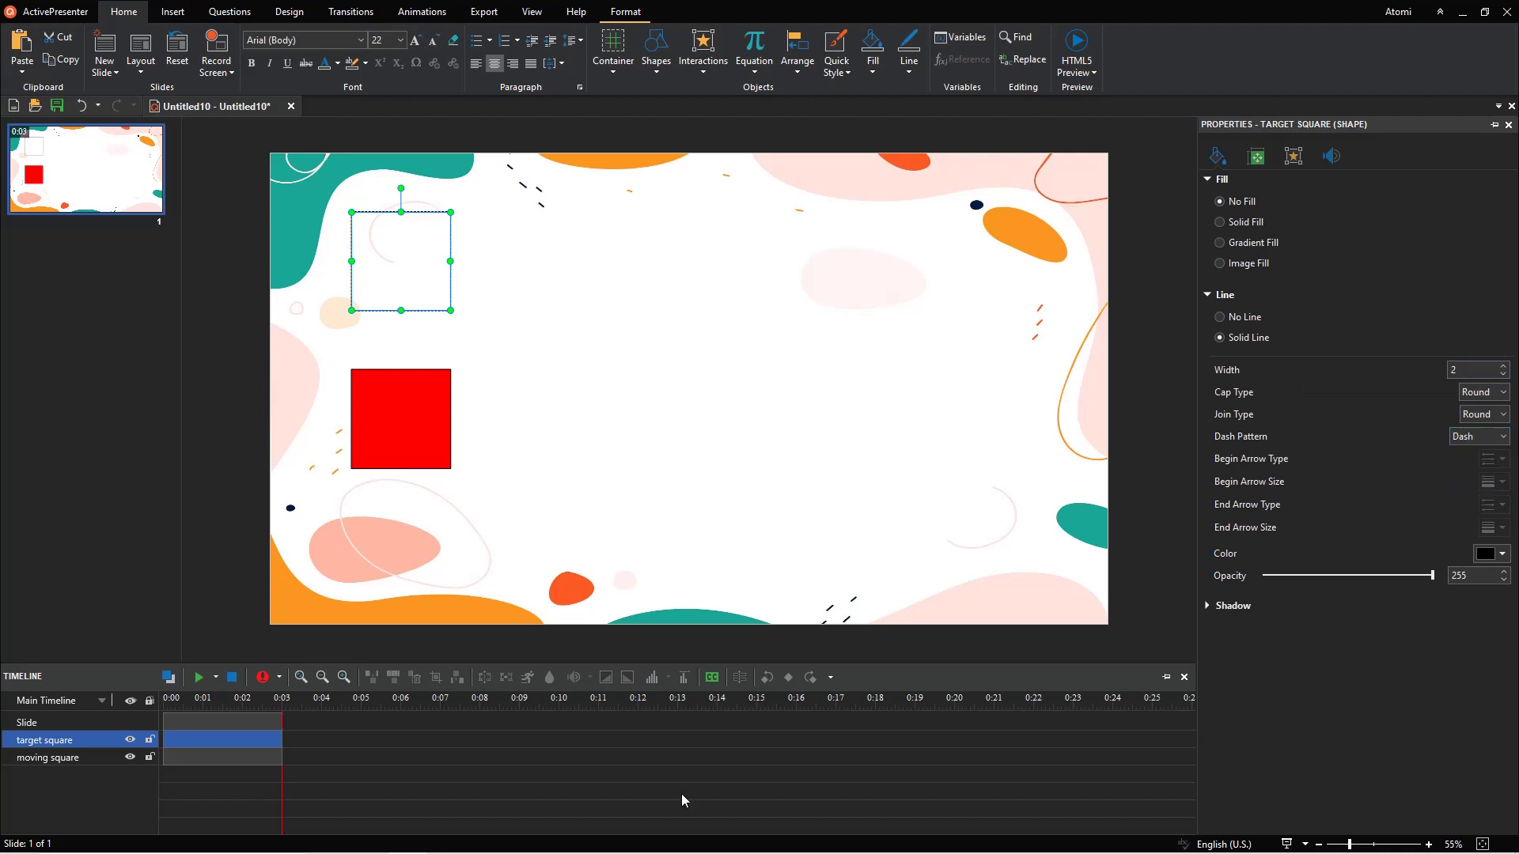
Add an entrance effect and a Fly Out To Top exit effect to both squares.
left_click(254, 758, "ctrl")
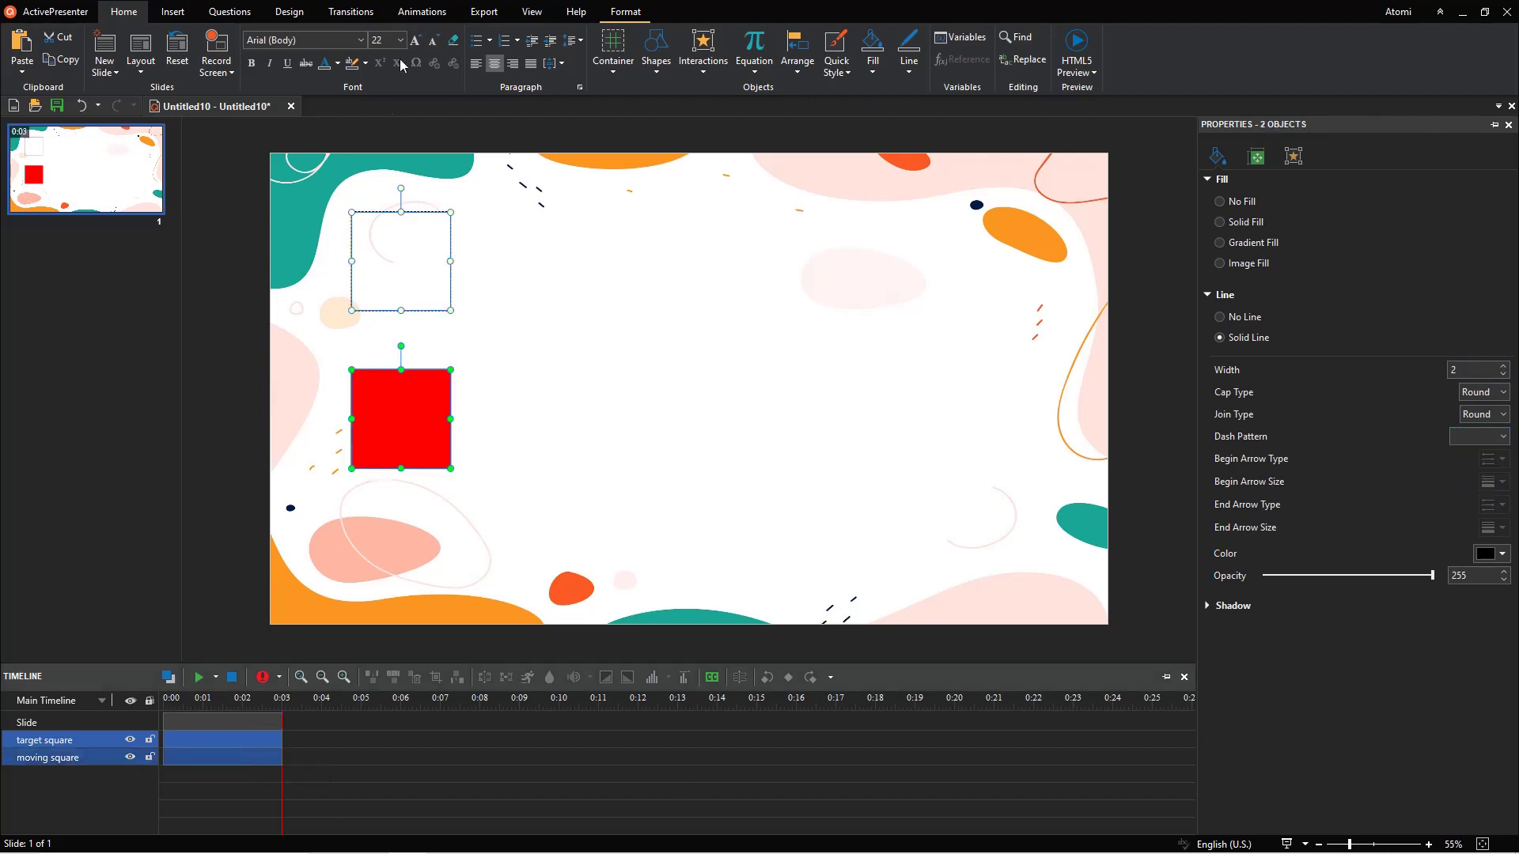
left_click(420, 14)
left_click(26, 54)
left_click(98, 180)
left_click(259, 73)
left_click(409, 207)
left_click(303, 75)
left_click(359, 250)
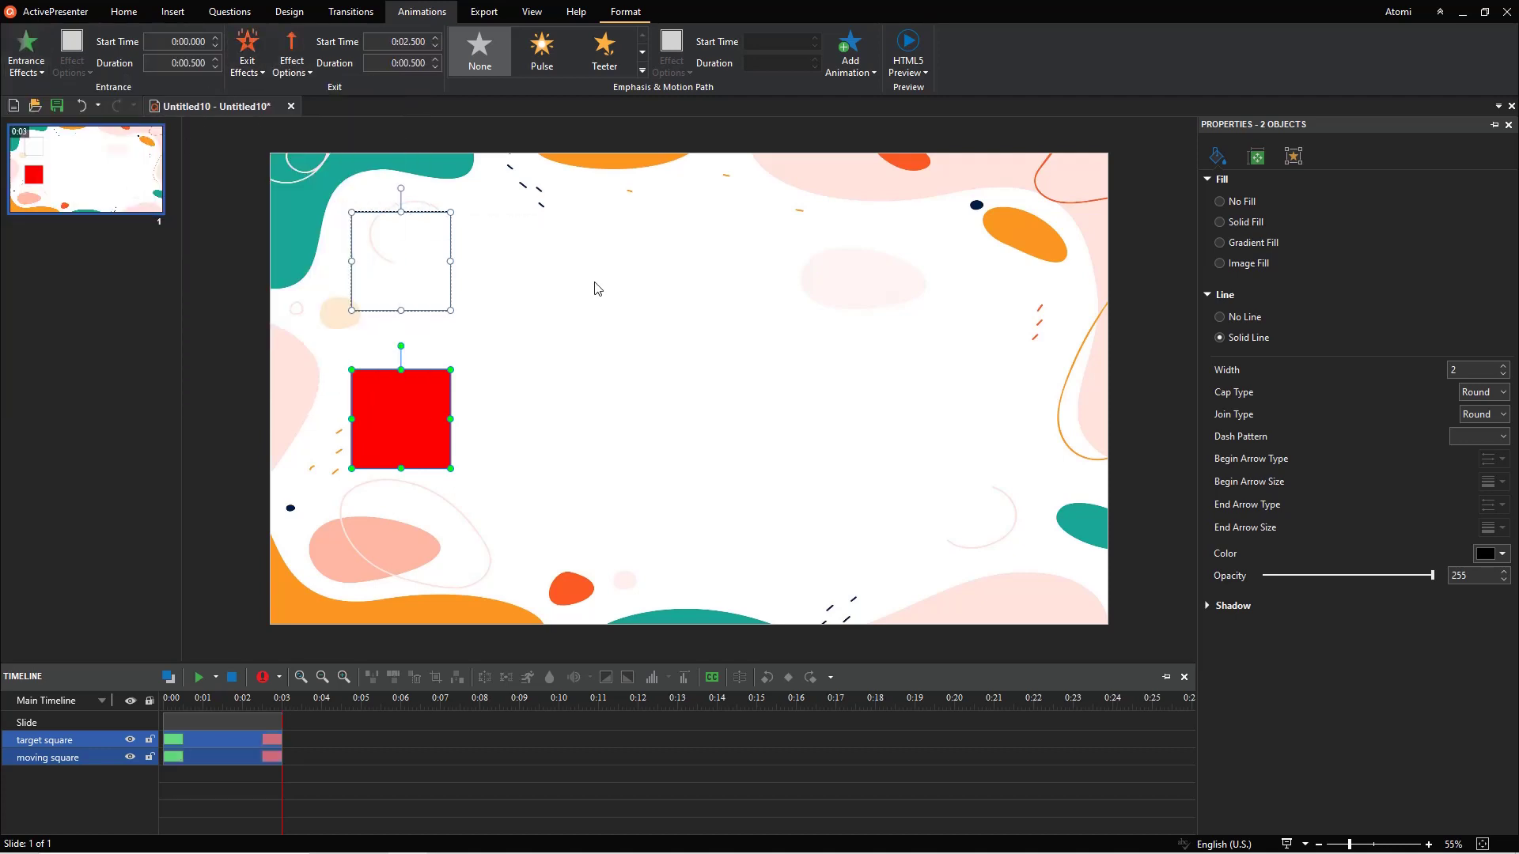
Add a Lines motion path from the red square to the target square and preview it.
left_click(429, 422)
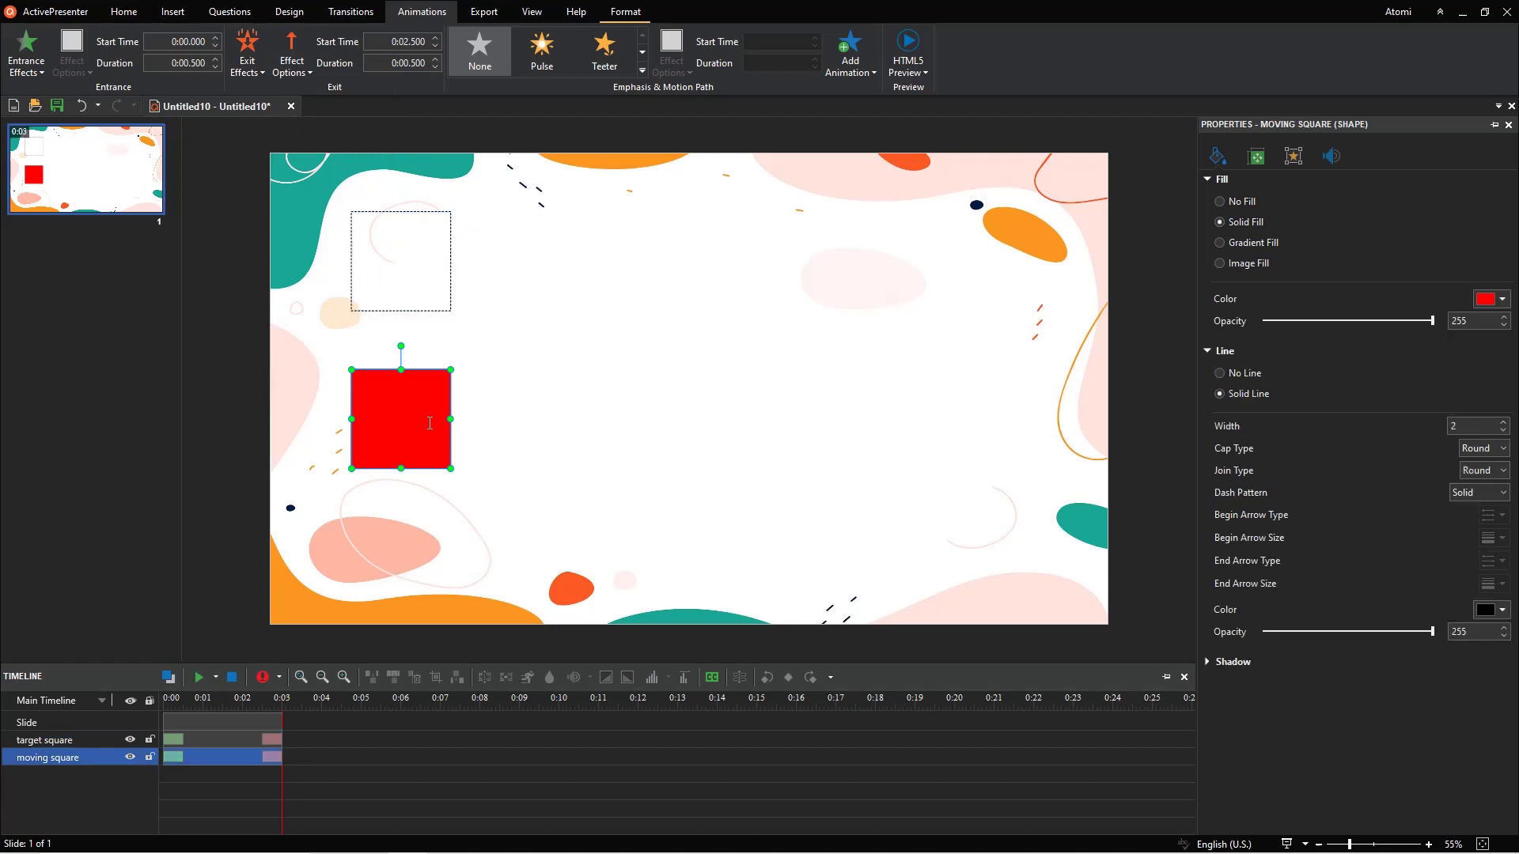
left_click(642, 69)
left_click(481, 211)
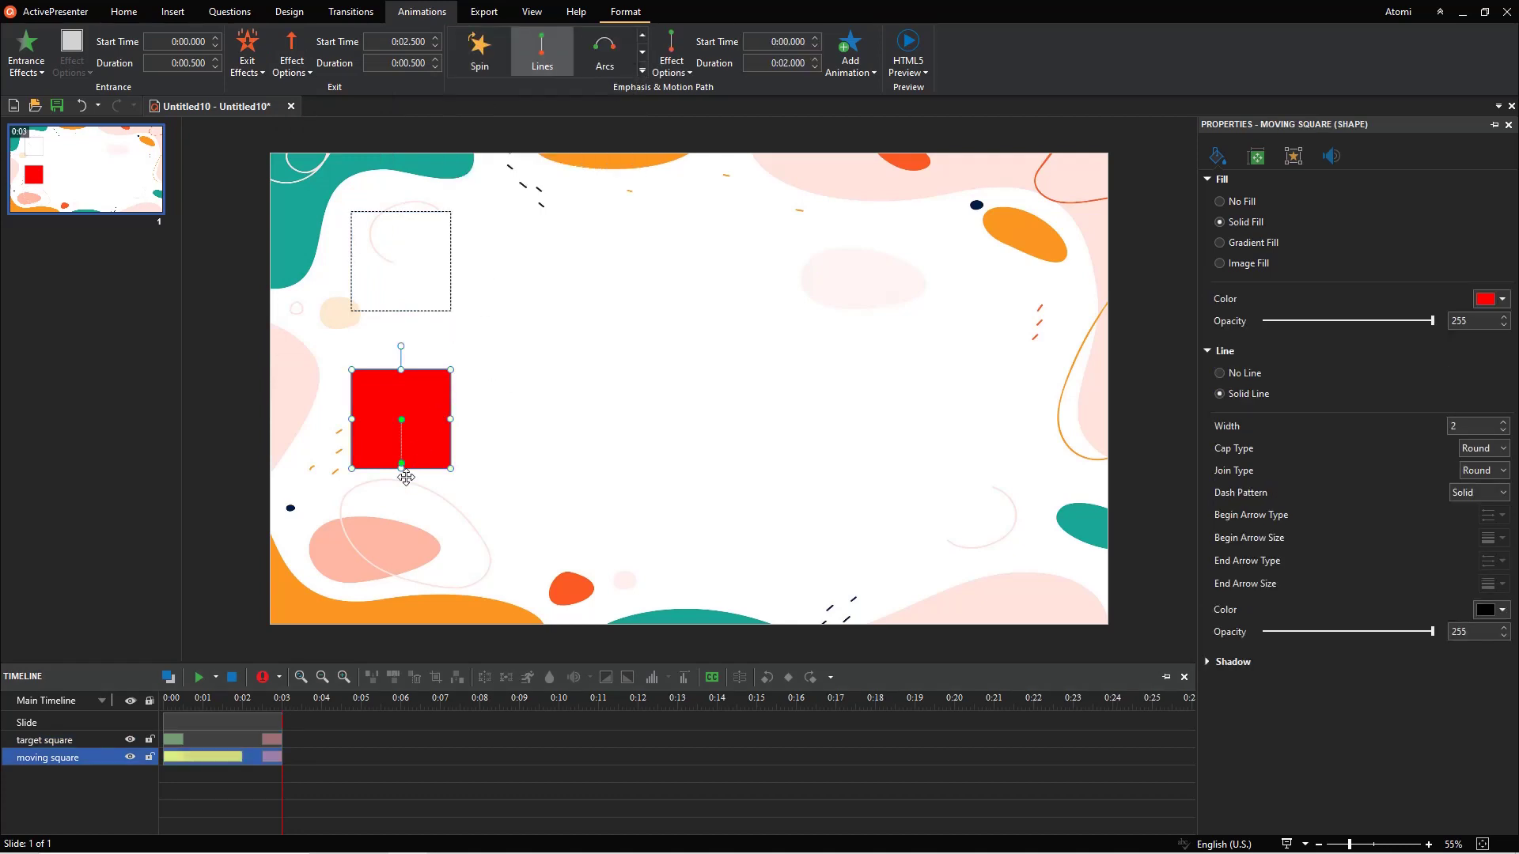
left_click_drag(400, 467, 405, 264)
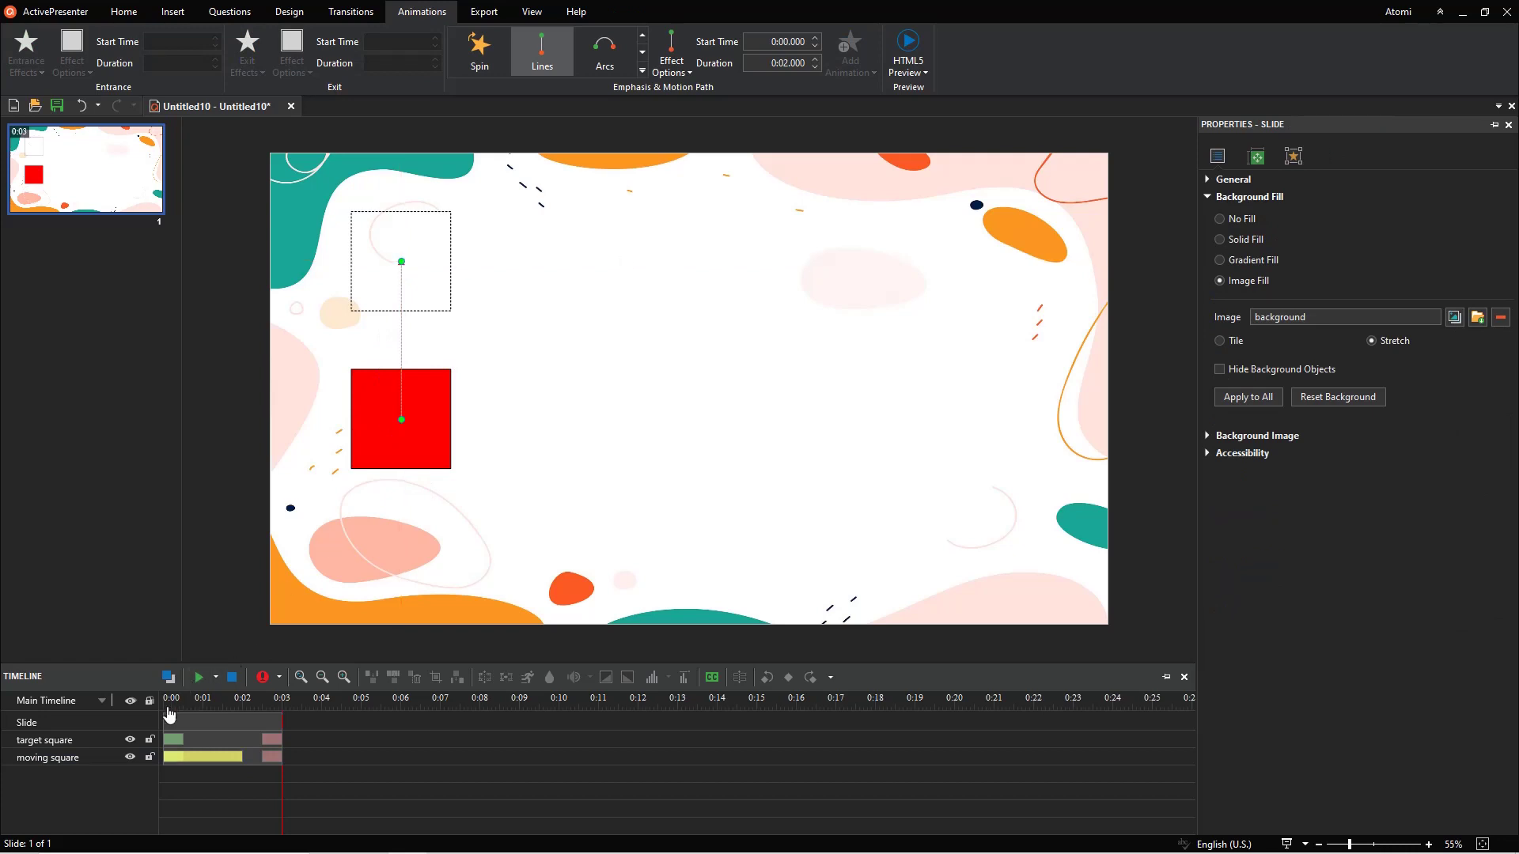
left_click(199, 677)
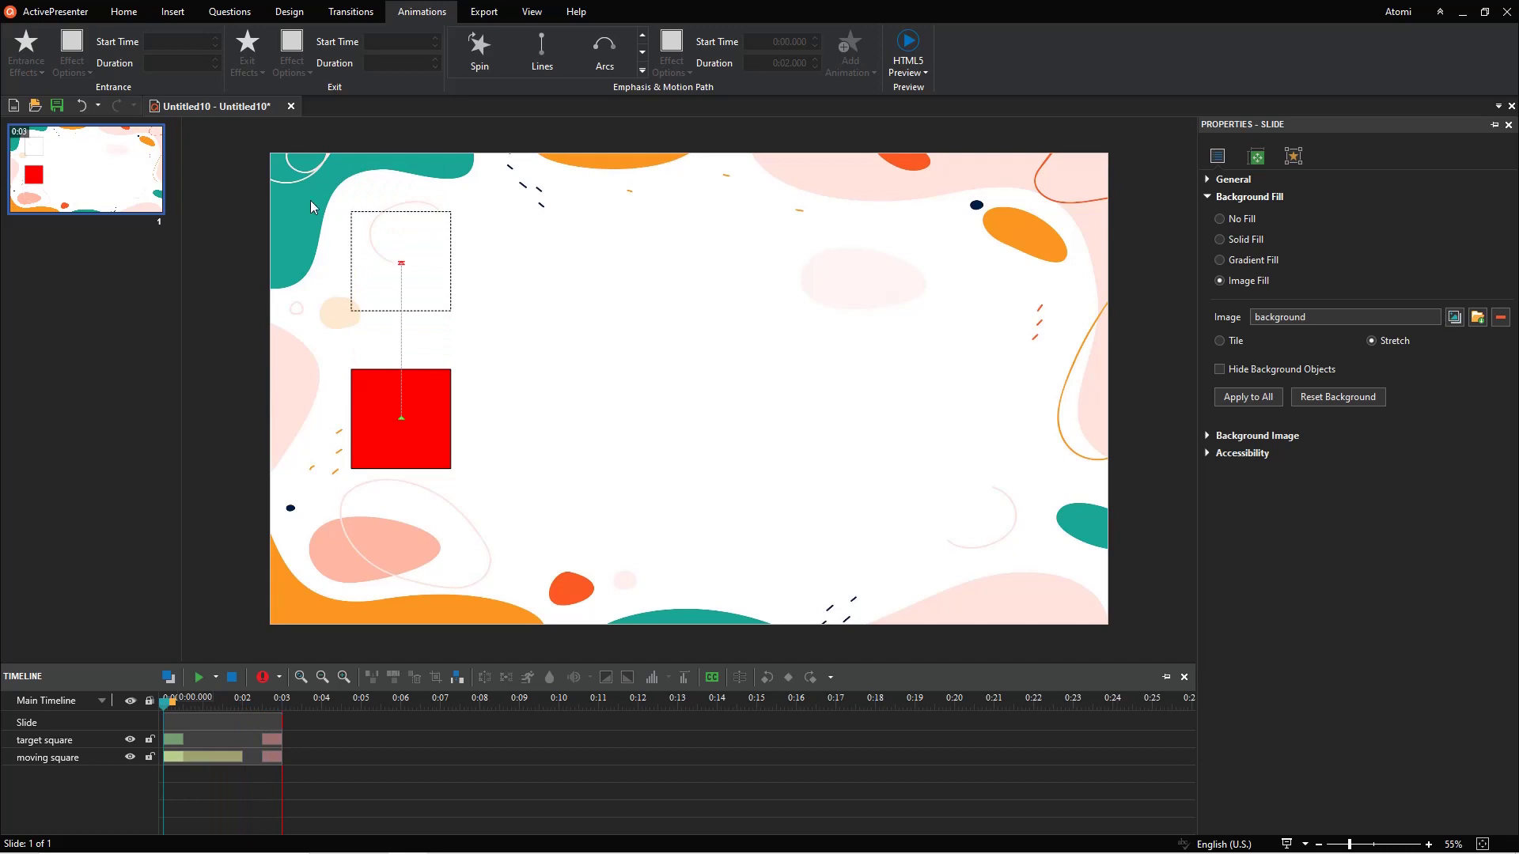
Group the square pair, duplicate it, and line up four pairs across the slide.
left_click_drag(310, 200, 492, 510)
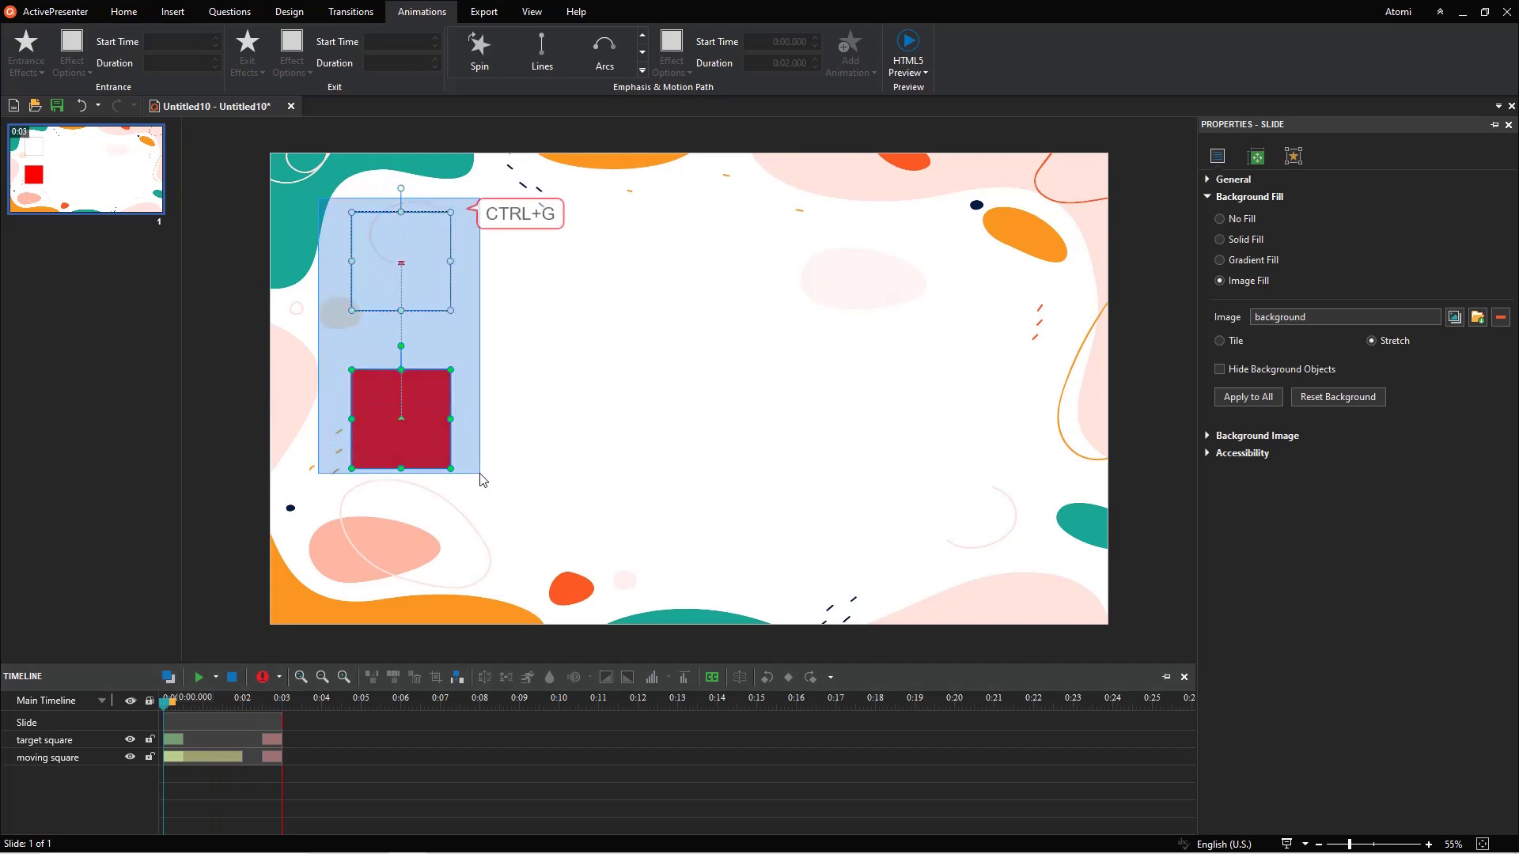
key("ctrl+g")
key("ctrl+c")
key("ctrl+v")
key("ctrl+v")
key("ctrl+v")
left_click_drag(461, 338, 986, 356)
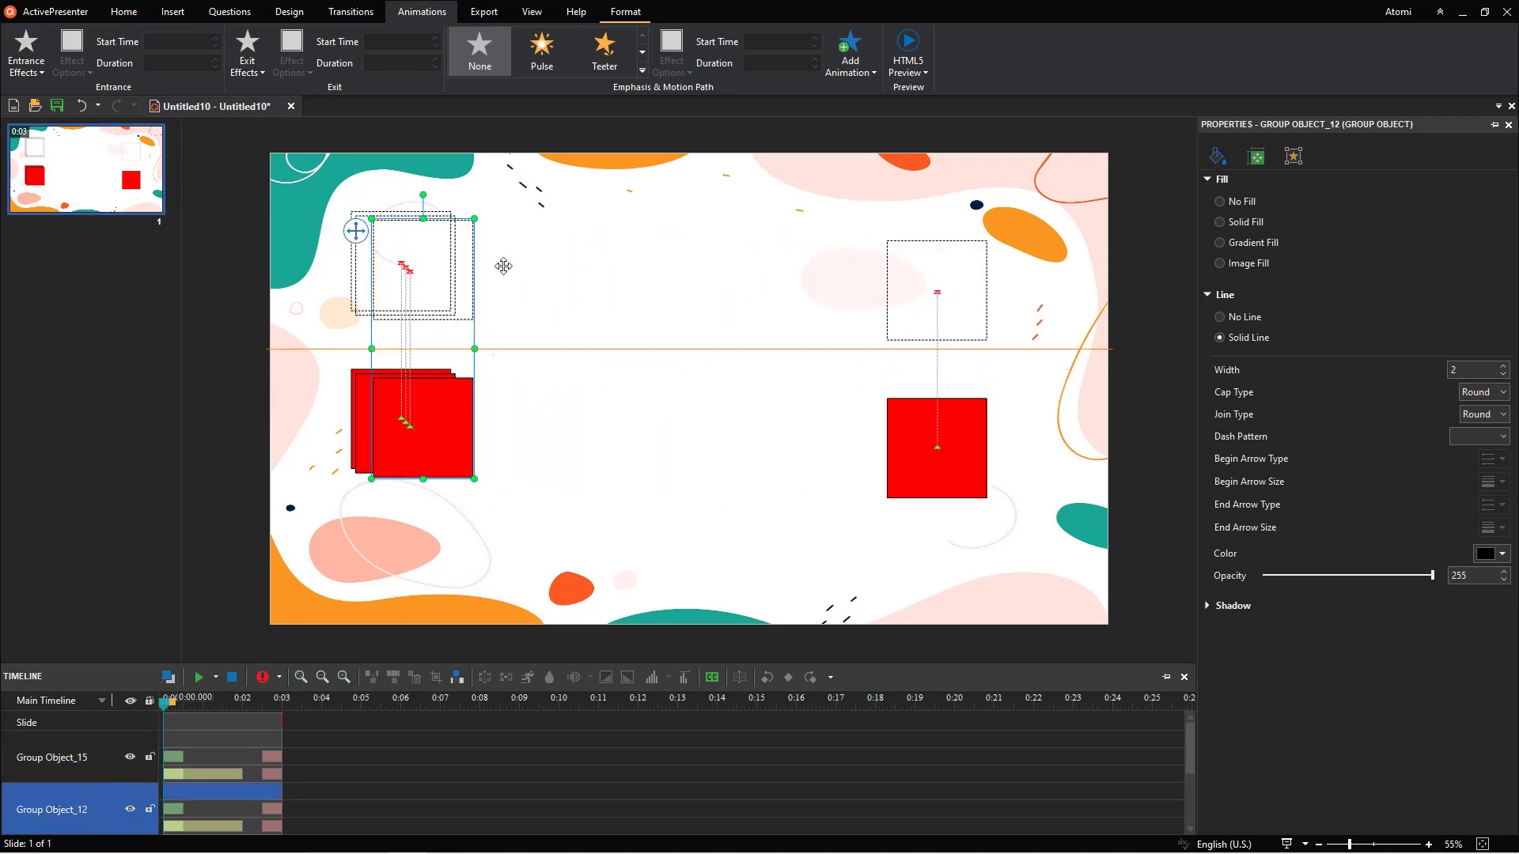
mouse_move(458, 258)
left_mouse_down()
mouse_move(821, 284)
mouse_move(657, 293)
left_mouse_up()
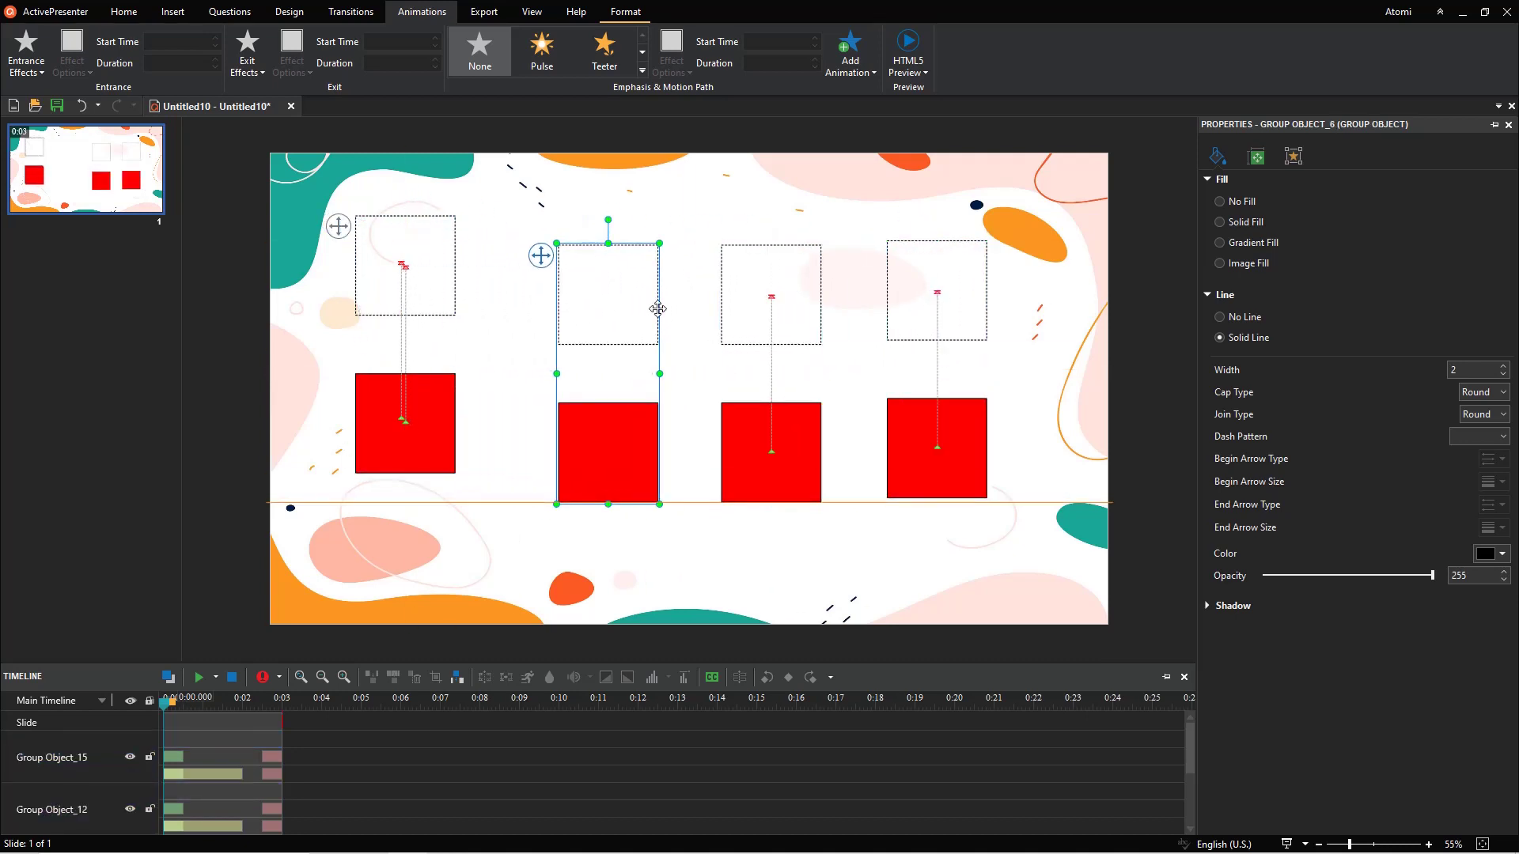
left_click_drag(451, 261, 490, 289)
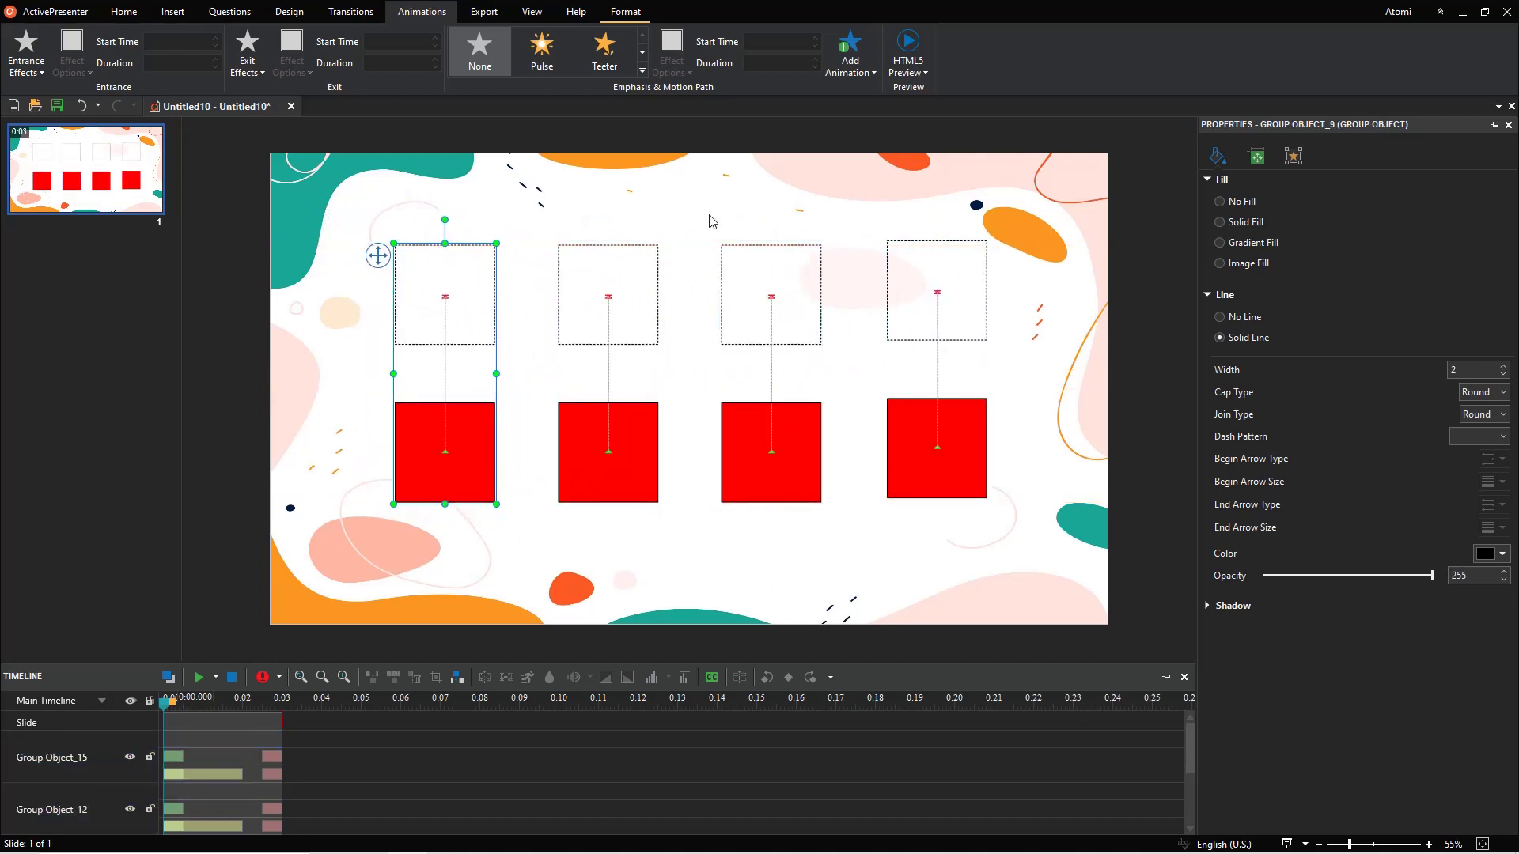
Ungroup all pairs and change the second pair's shapes into circles.
key("ctrl+a")
key("ctrl+shift+g")
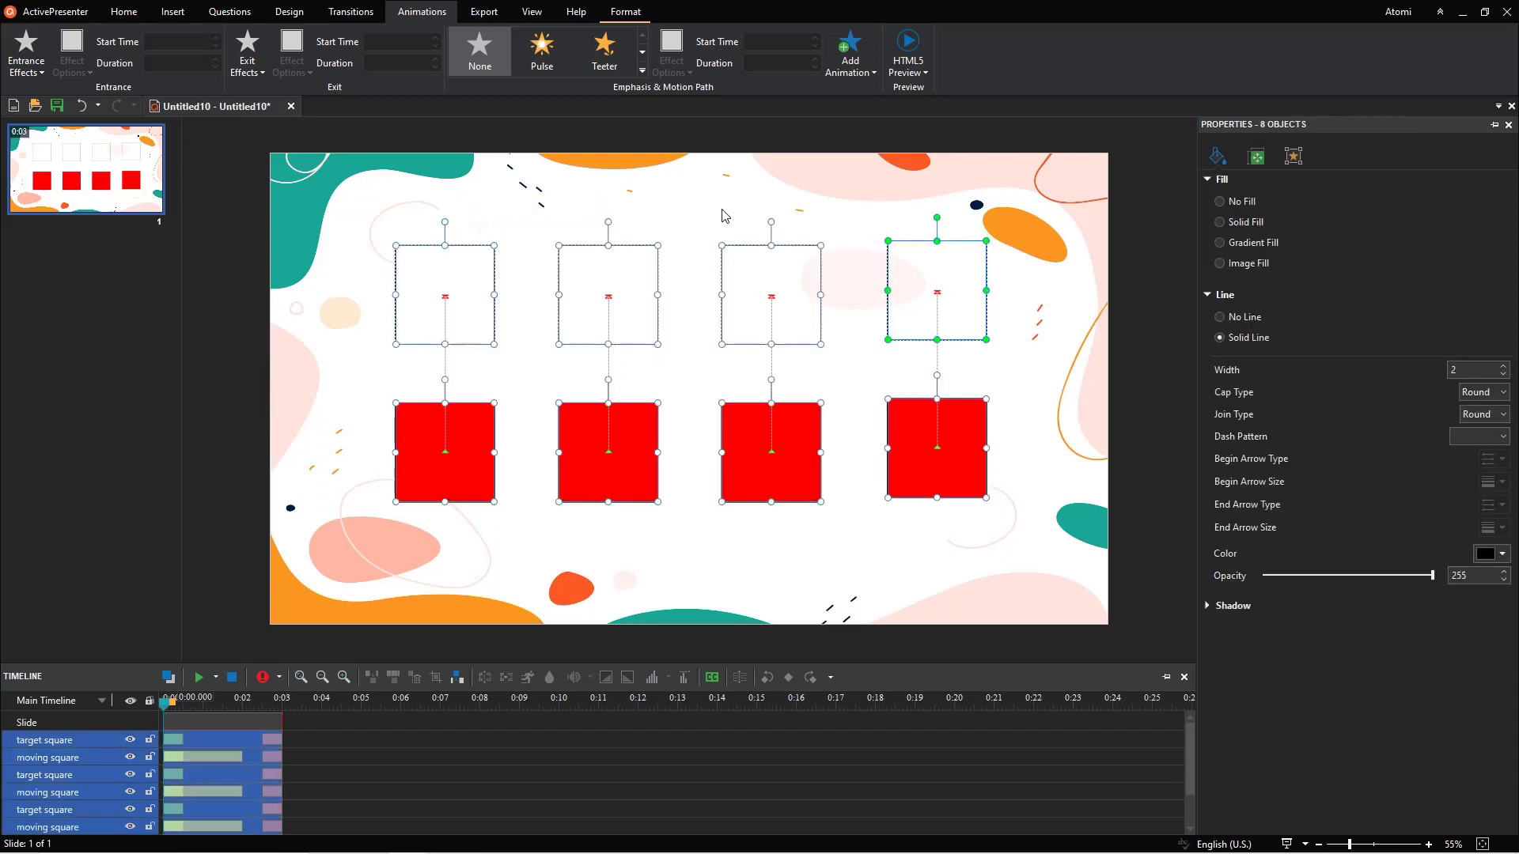
left_click(590, 229)
left_click_drag(588, 229, 652, 512)
left_click(648, 25)
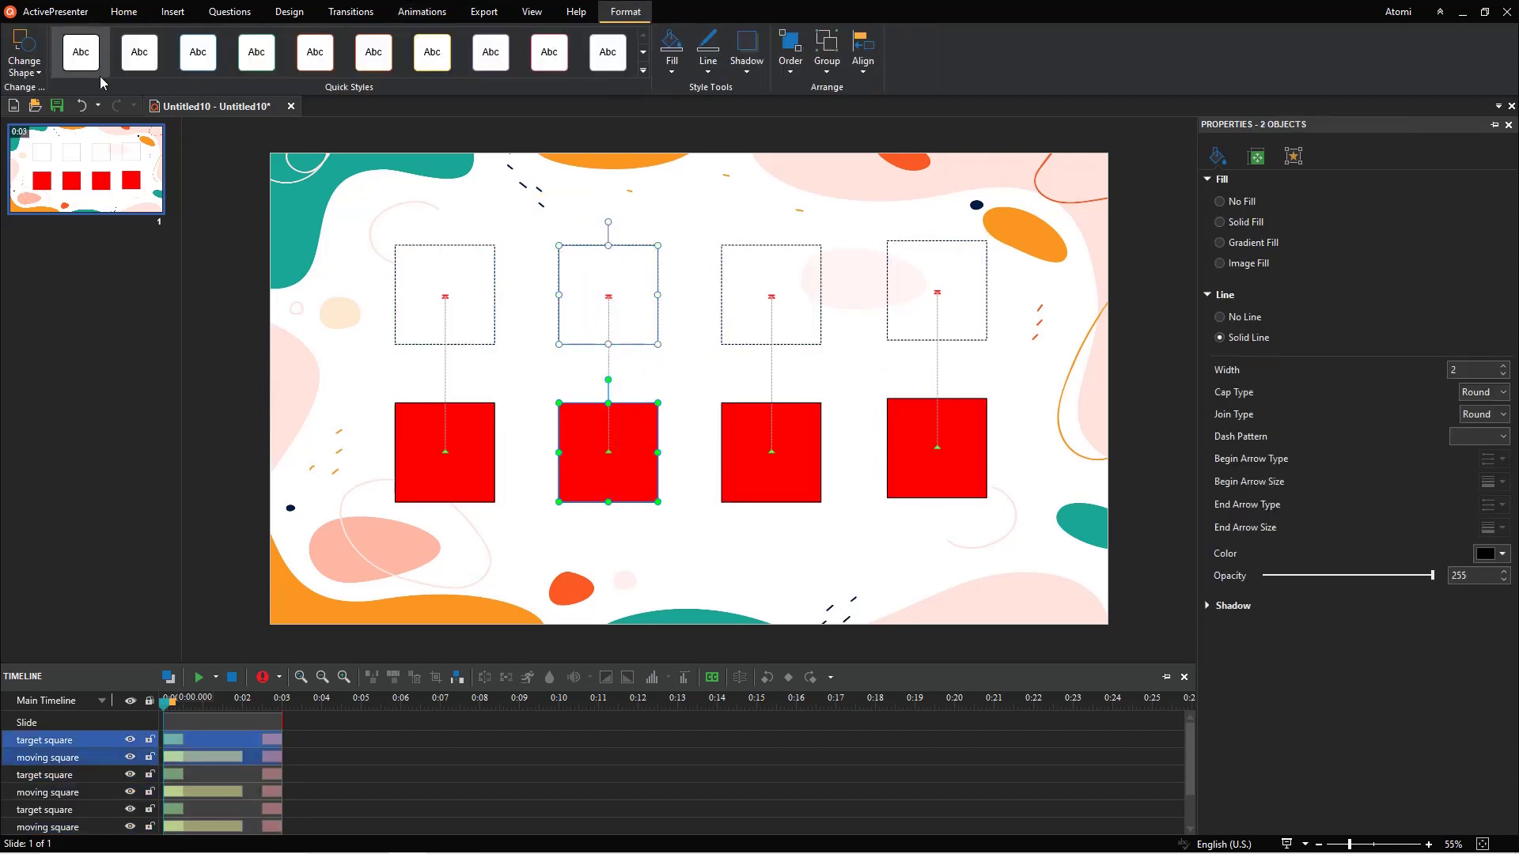
left_click(24, 59)
left_click(90, 122)
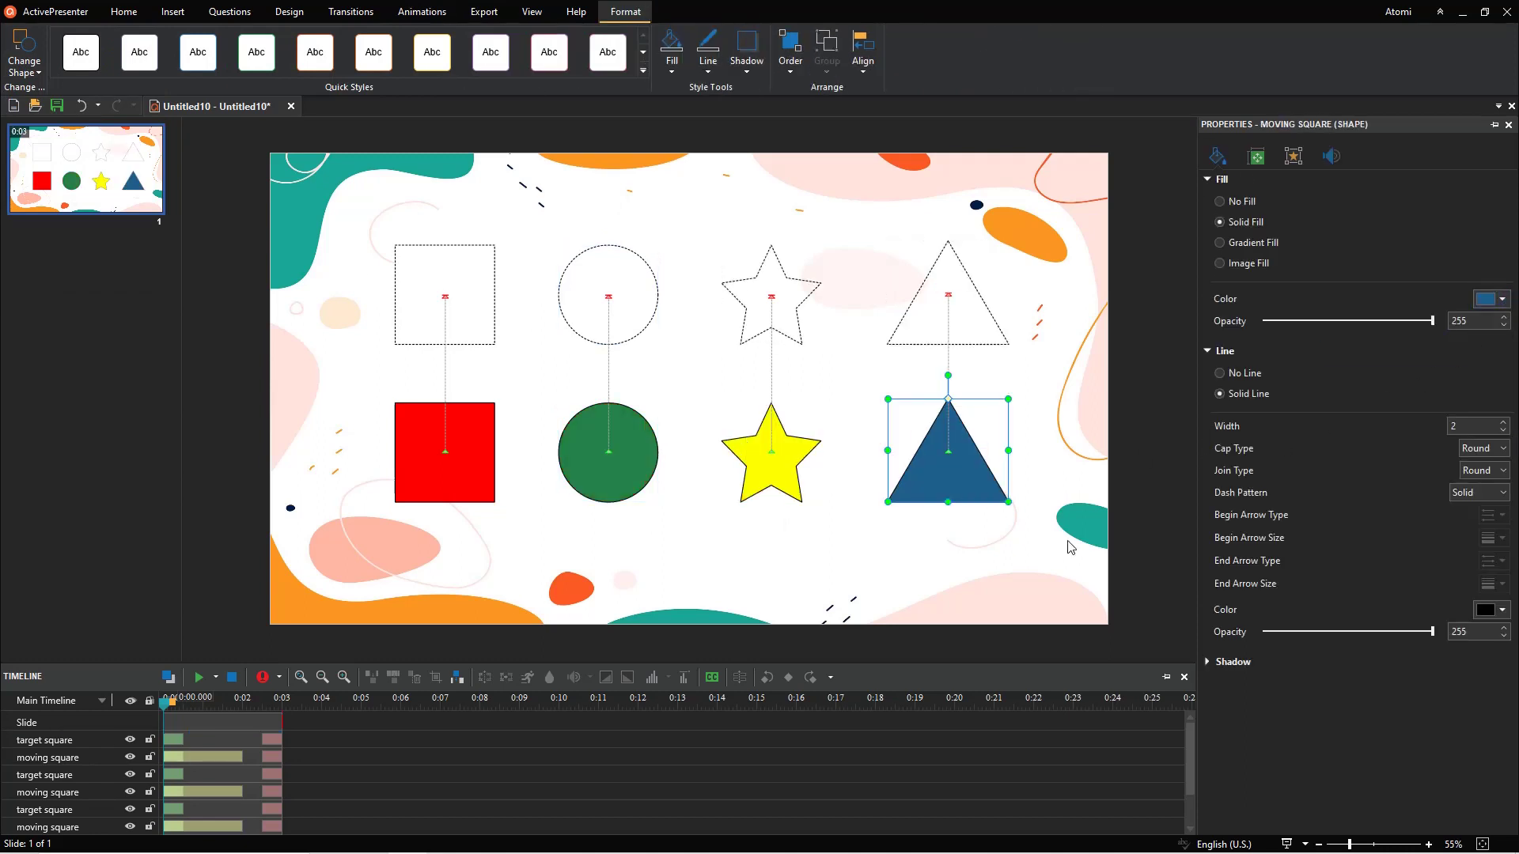
Rename the green circle, replacing 'square' with 'oval' in its General properties.
left_click(1069, 547)
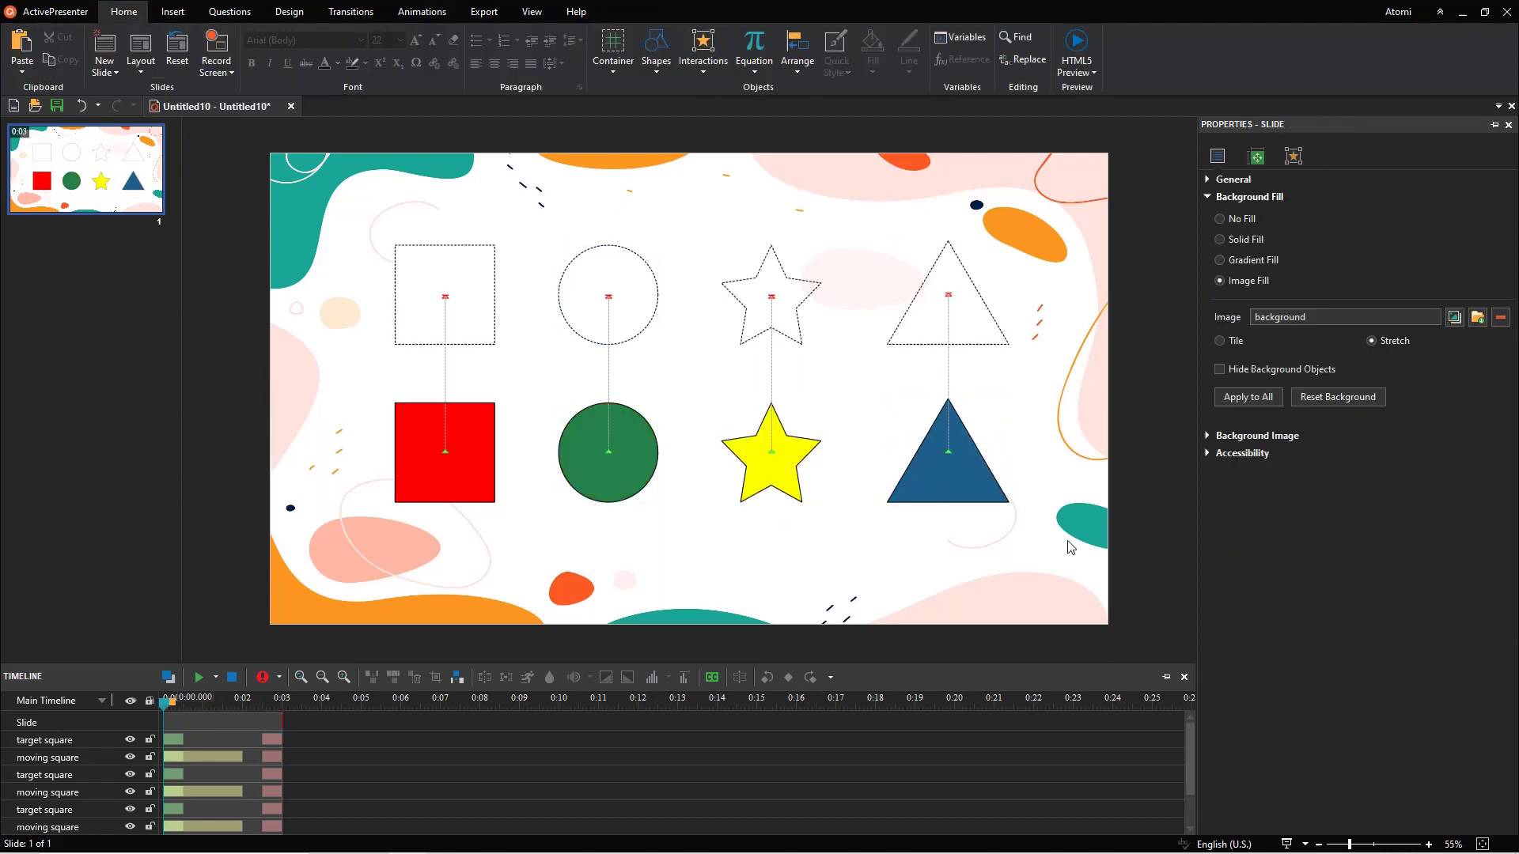
left_click(619, 481)
left_click(1293, 155)
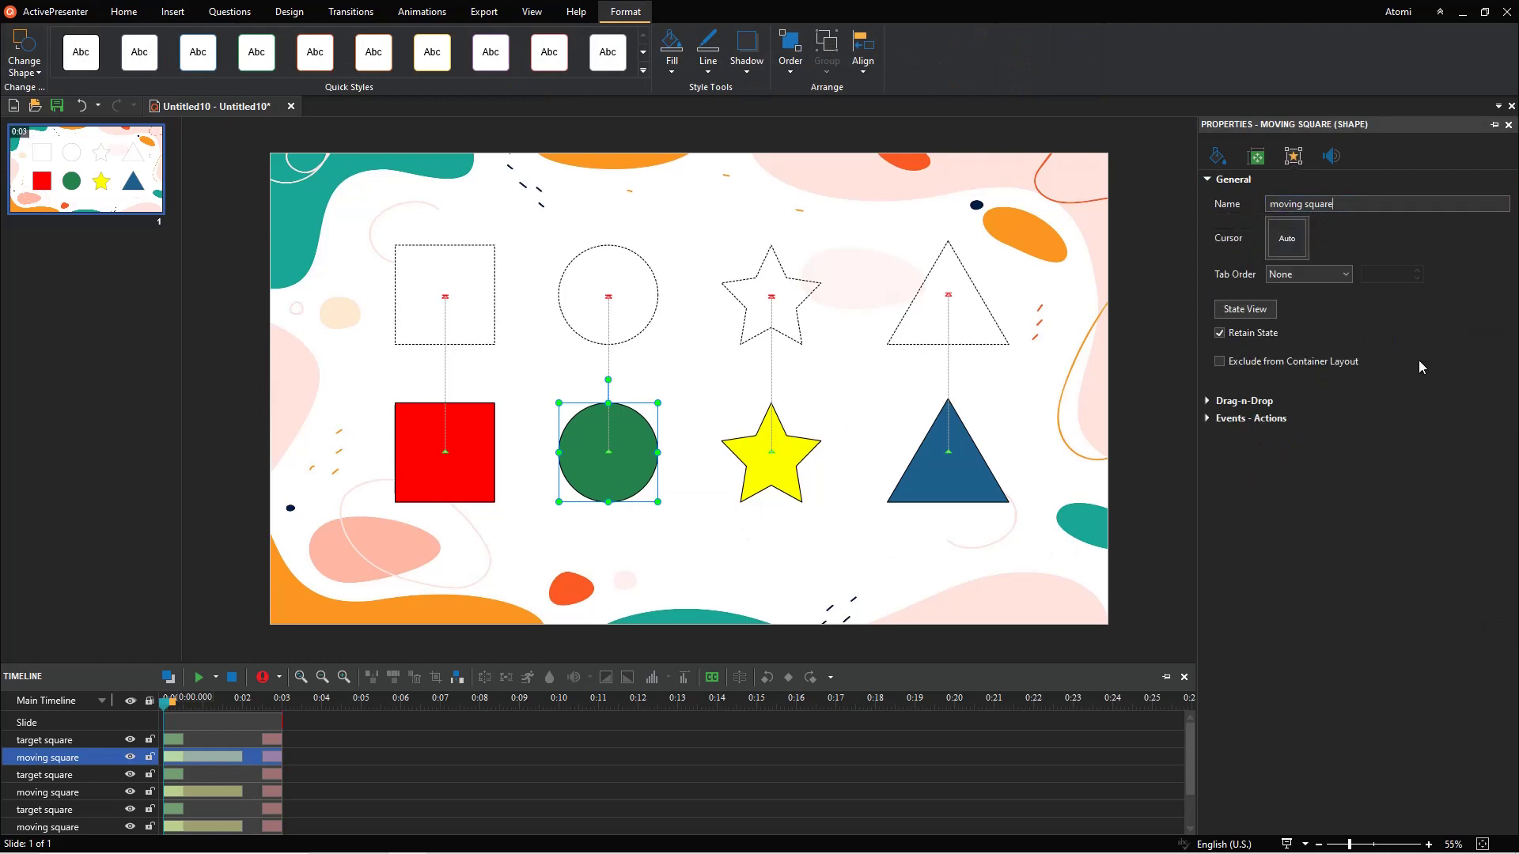
key("BackSpace")
key("BackSpace")
key("BackSpace")
type("oval")
key("Tab")
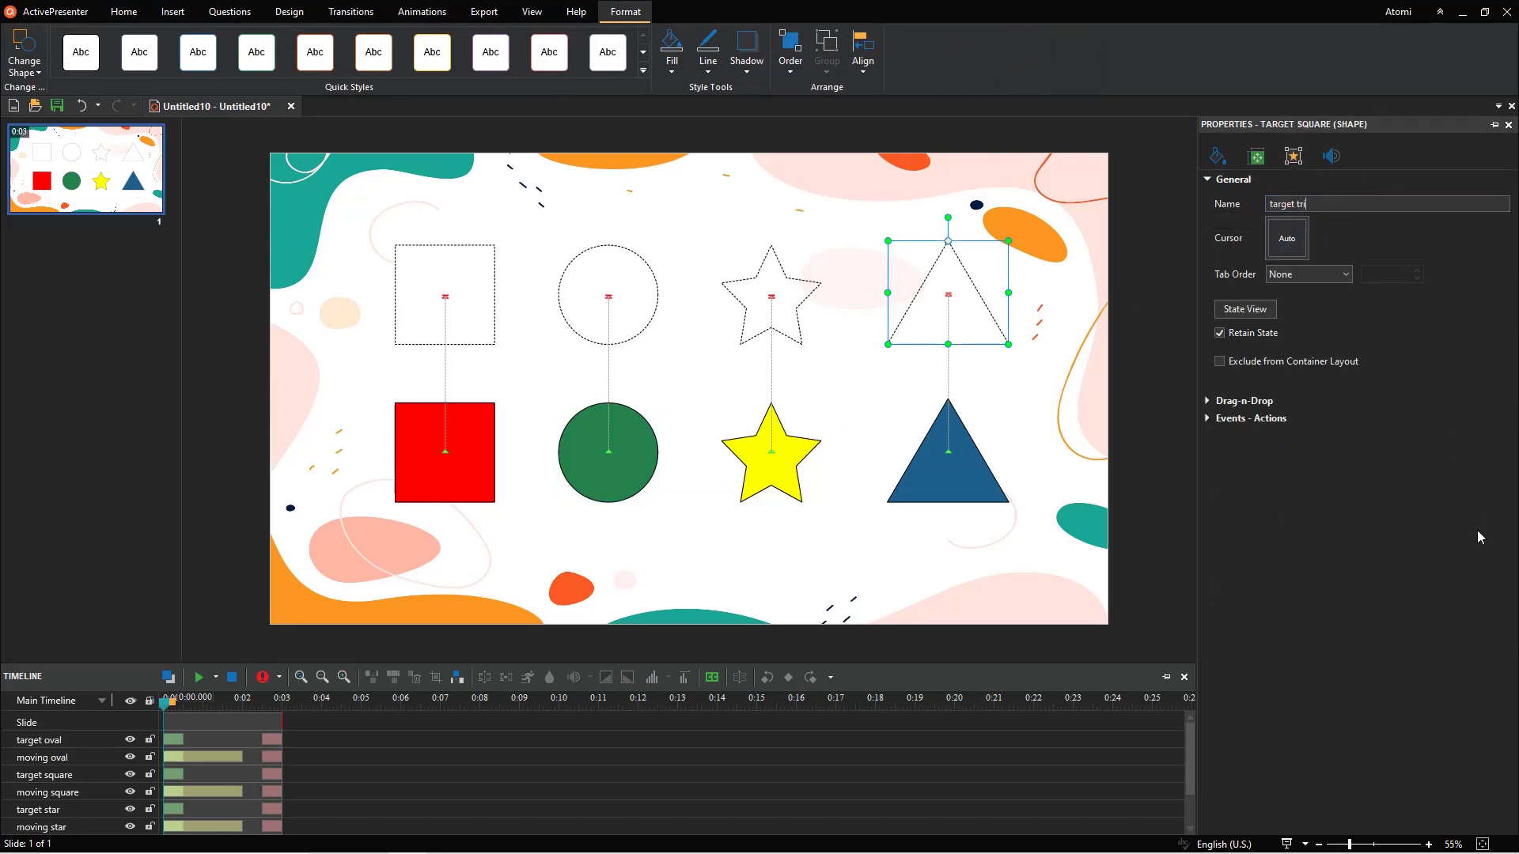
Align the four dashed outlines by top edge, centre them, and space them evenly.
left_click(978, 569)
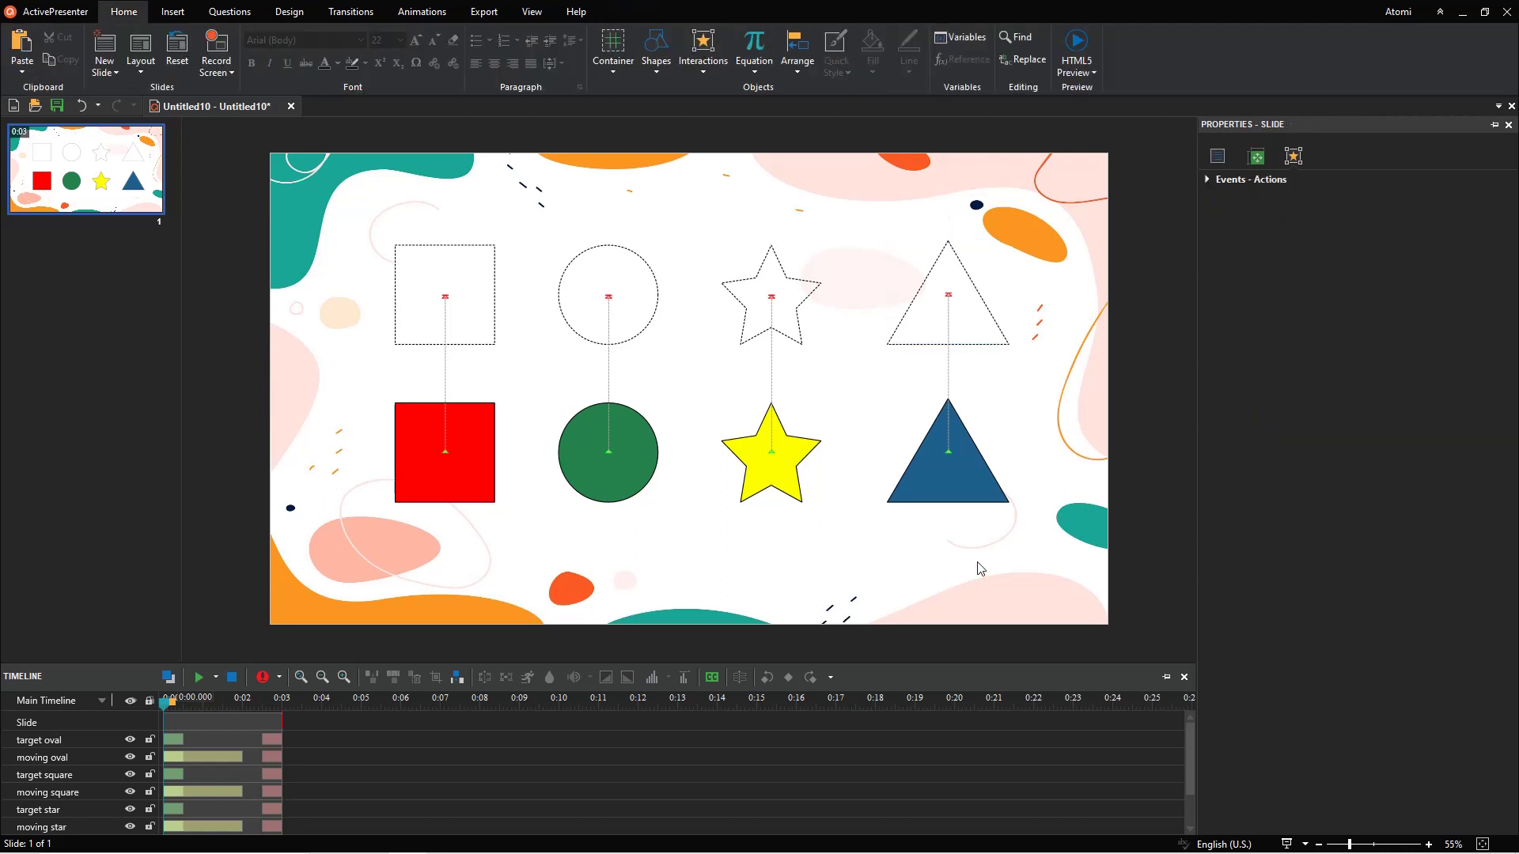
left_click_drag(362, 270, 1028, 316)
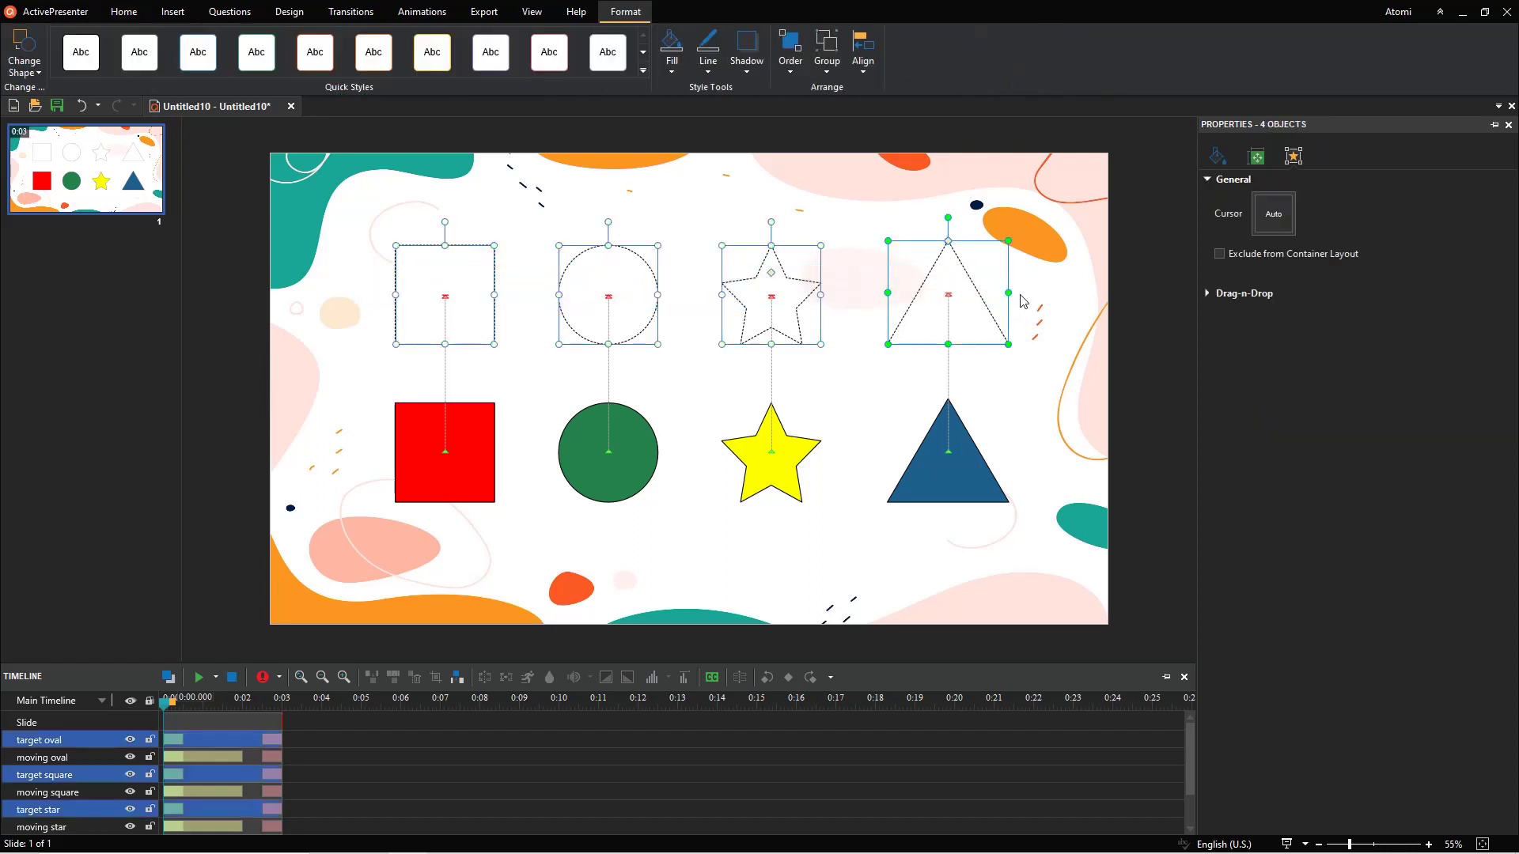
left_click(866, 70)
left_click(940, 152)
left_click(870, 65)
left_click(957, 220)
left_click(863, 59)
left_click(914, 258)
Align the four filled shapes by top edge, centre them, and space them evenly.
left_click_drag(345, 447, 1030, 487)
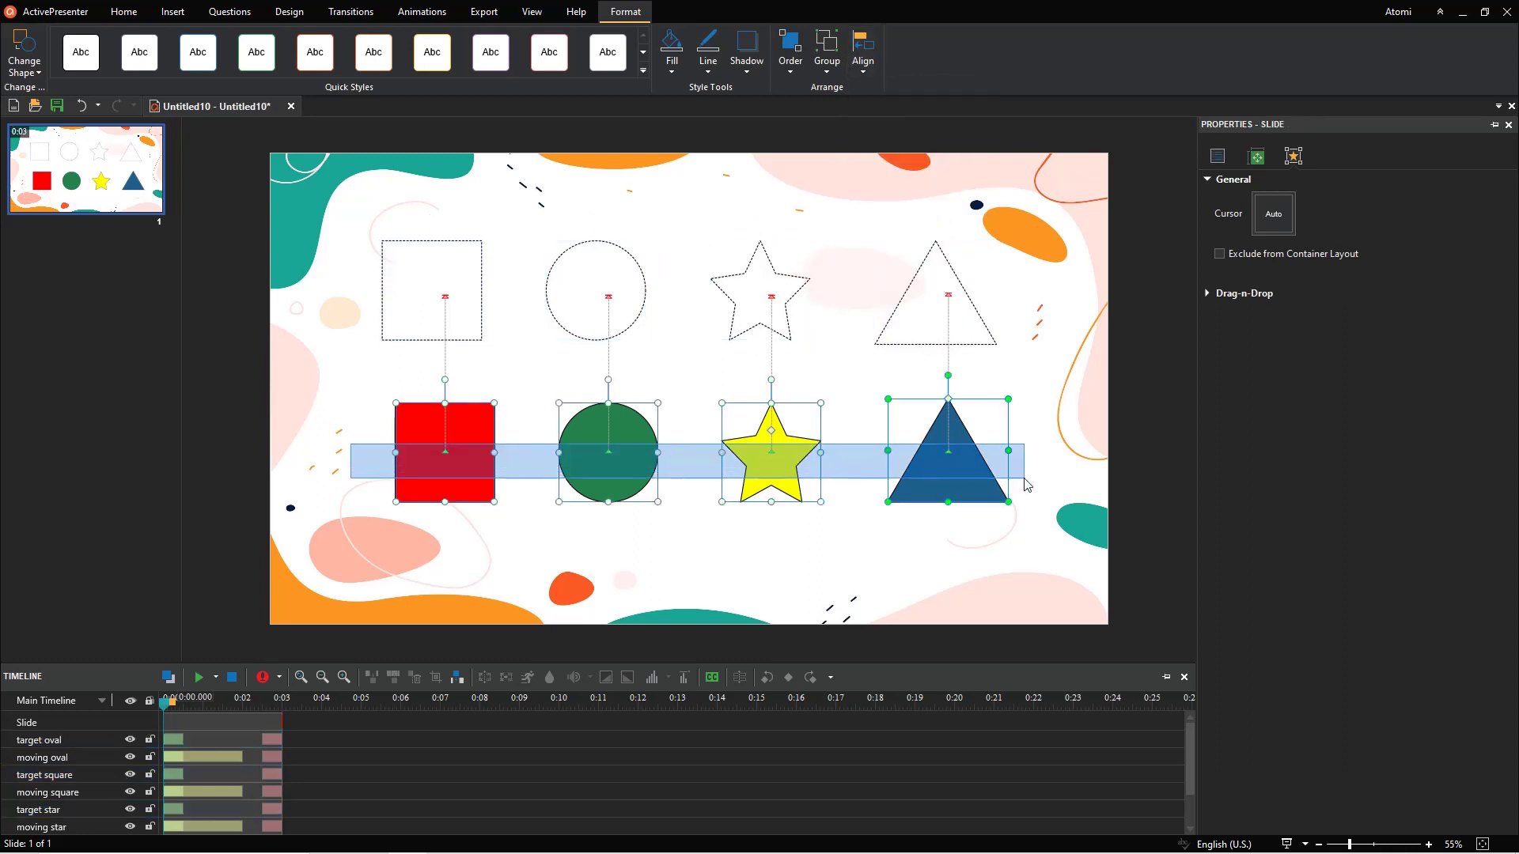
left_click(862, 74)
left_click(885, 153)
left_click(862, 60)
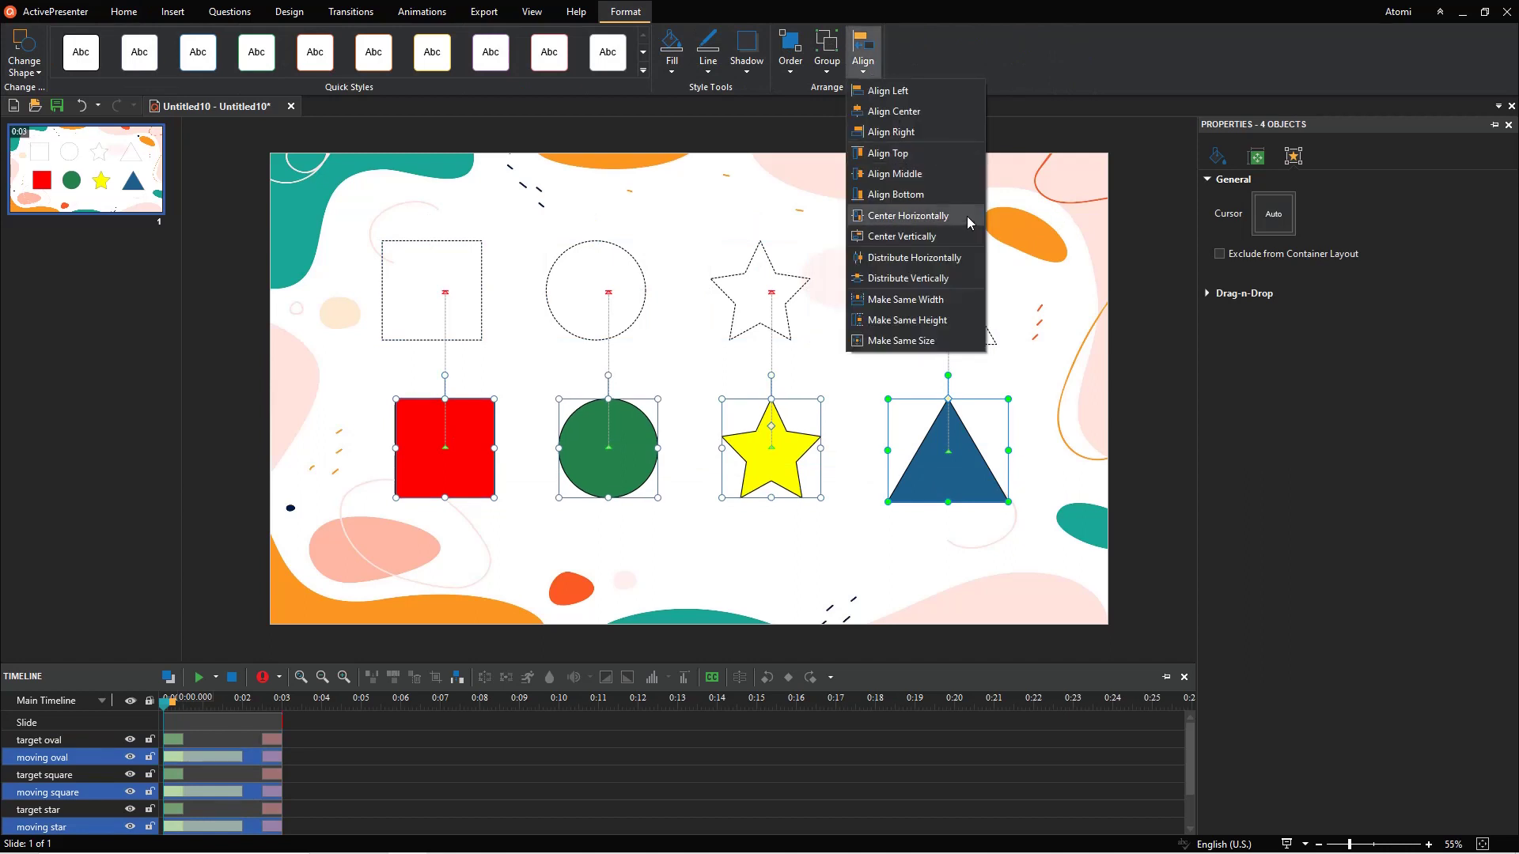
left_click(967, 217)
left_click(865, 73)
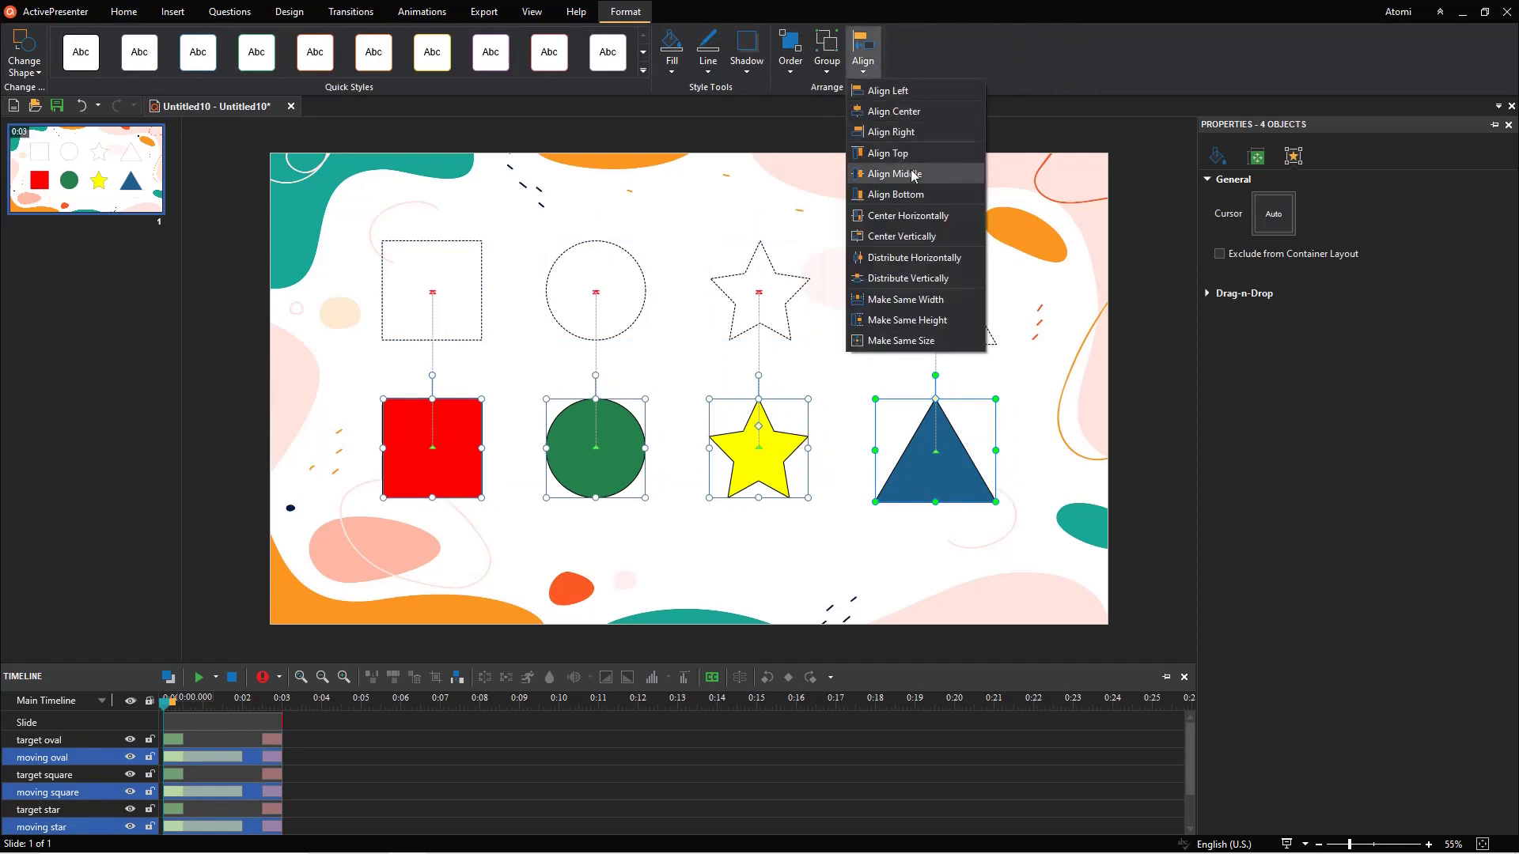
left_click(969, 257)
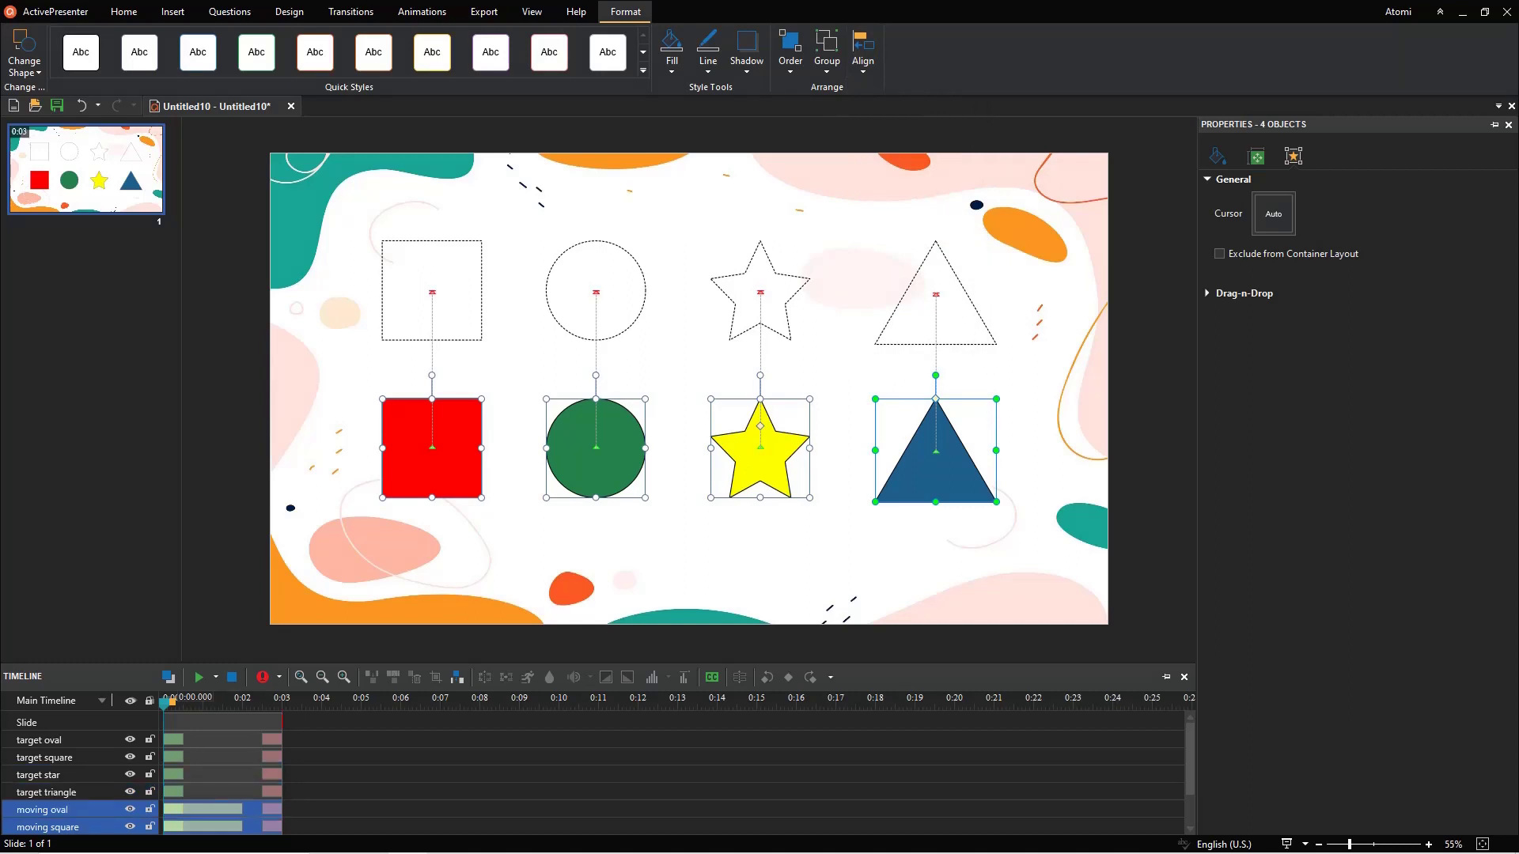
Extend the slide duration to about 11 seconds and move the playhead past the animations.
left_click_drag(282, 721, 597, 721)
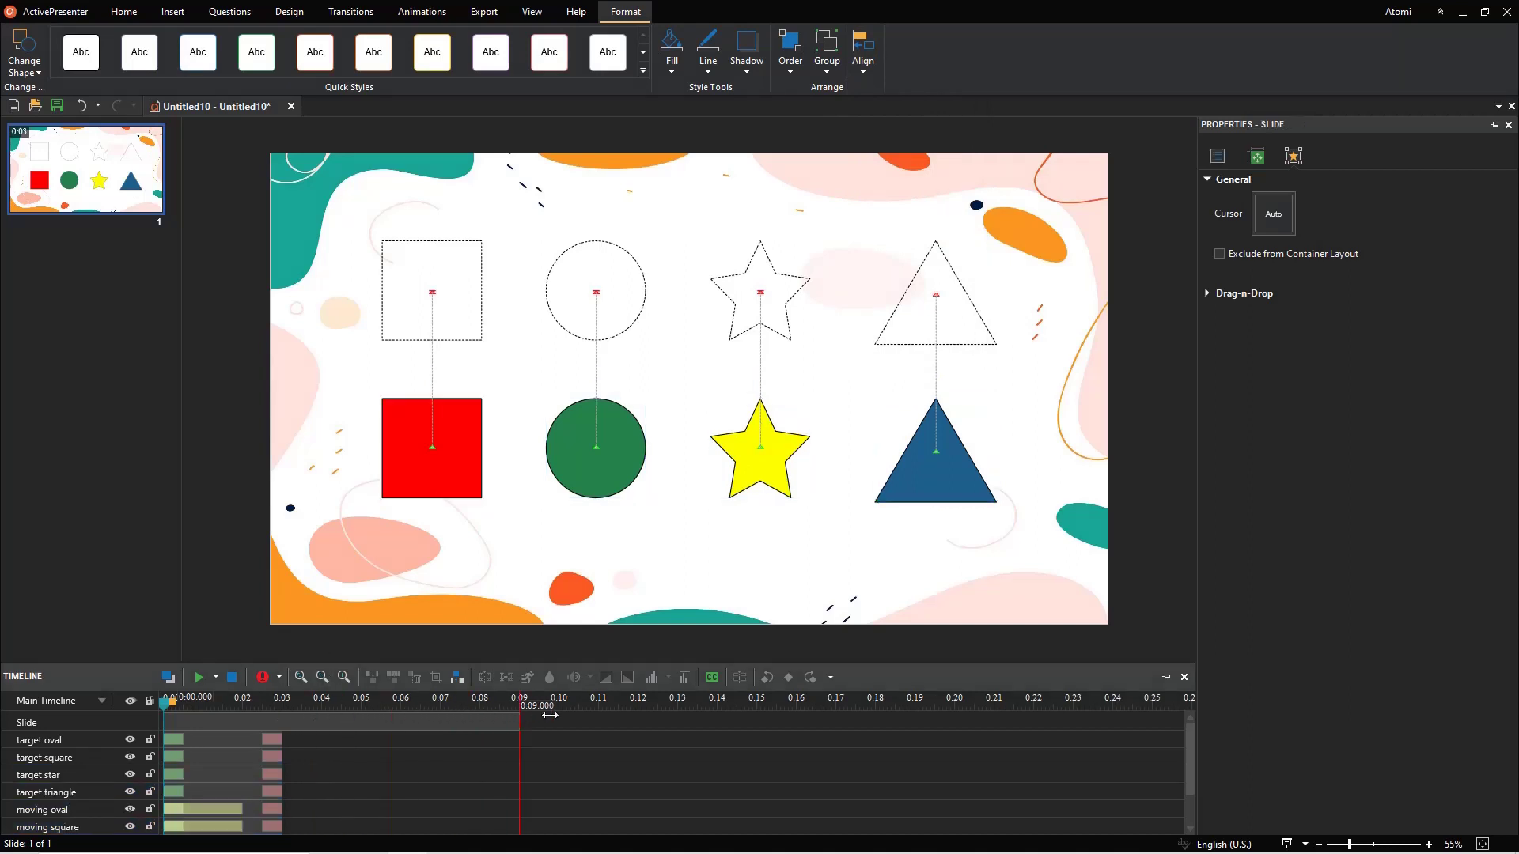
left_click(280, 709)
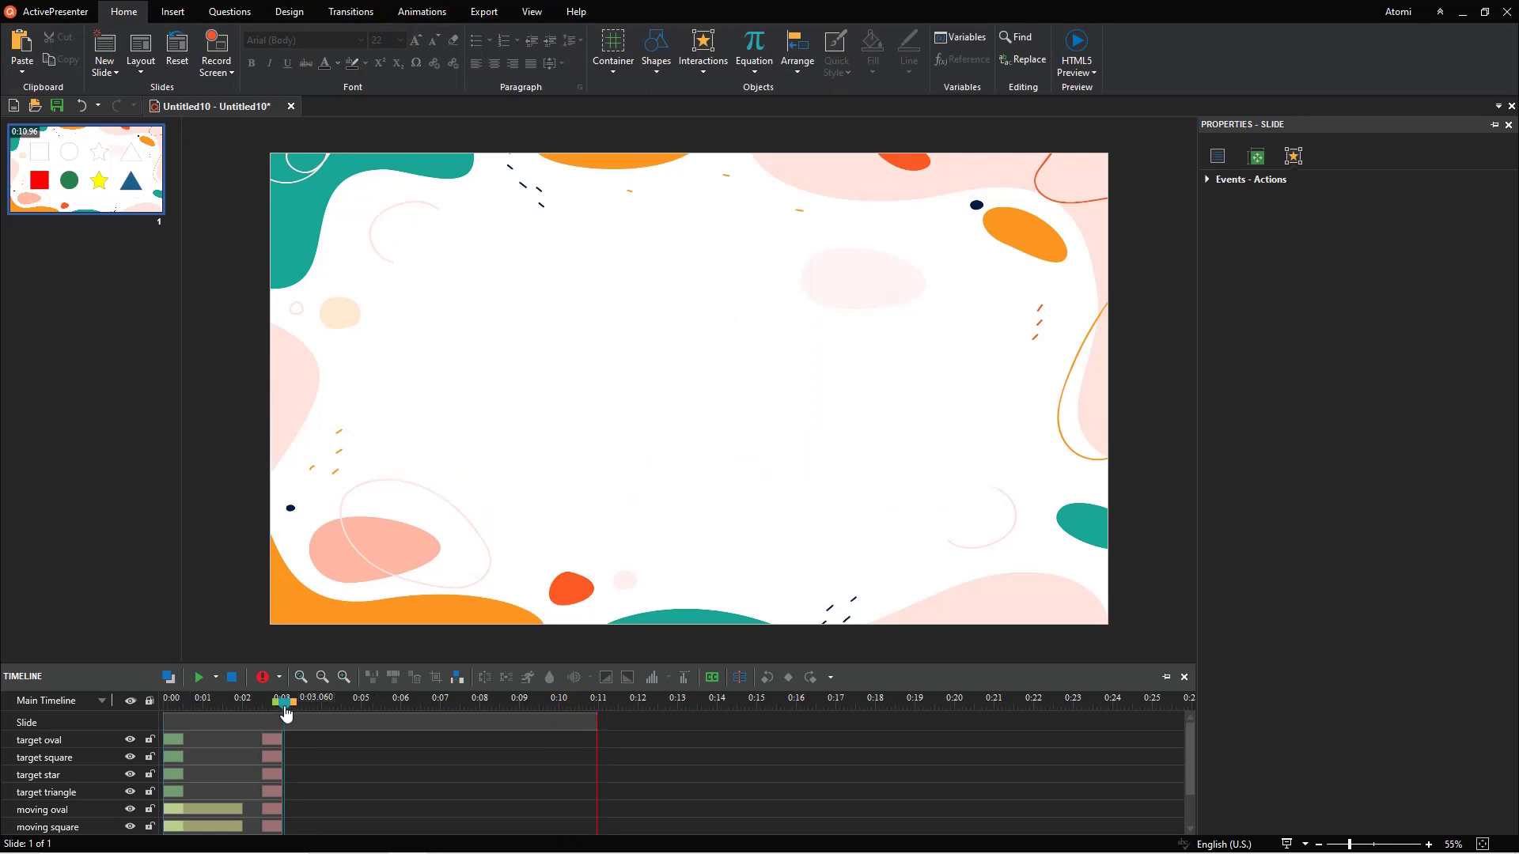
left_click(172, 12)
Draw a title caption and set its text to Lunch font, size 88, with a sampled colour.
left_click(170, 53)
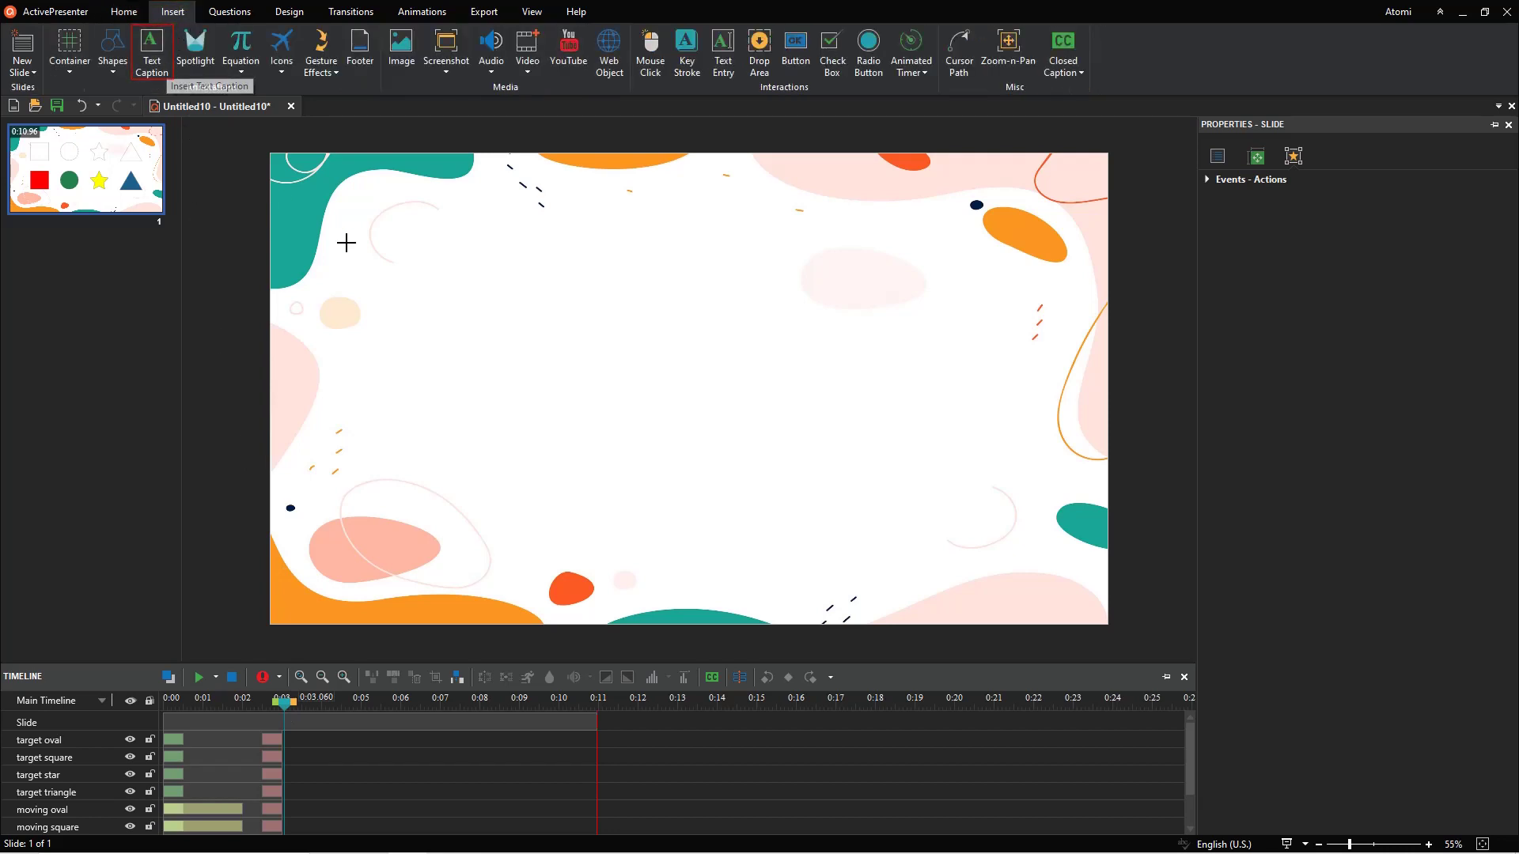
left_click_drag(437, 280, 917, 350)
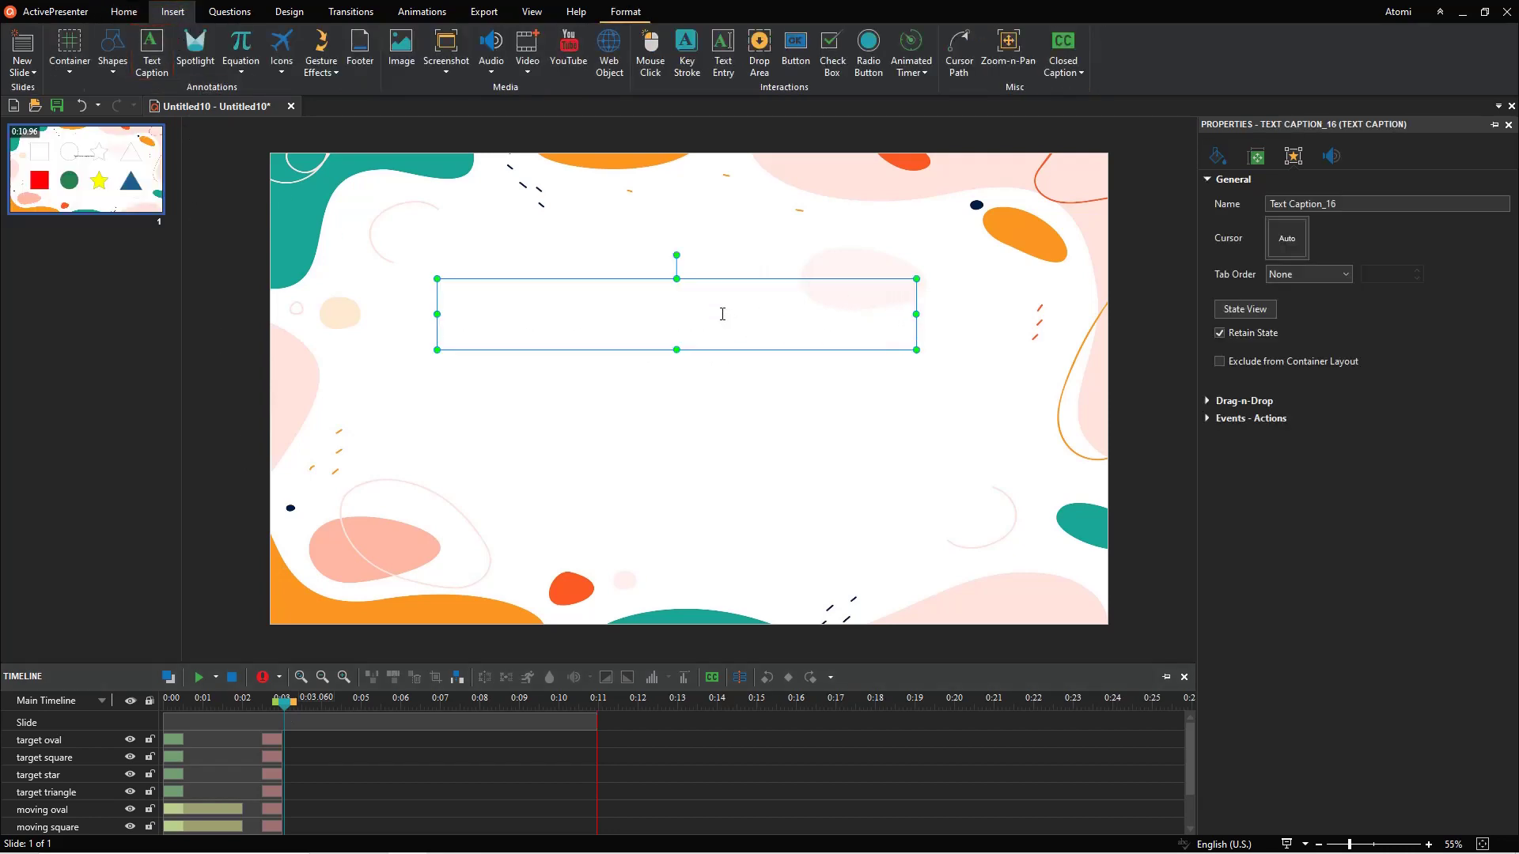
type("Shapes Matching Game")
key("ctrl+a")
type("Lunch")
key("Return")
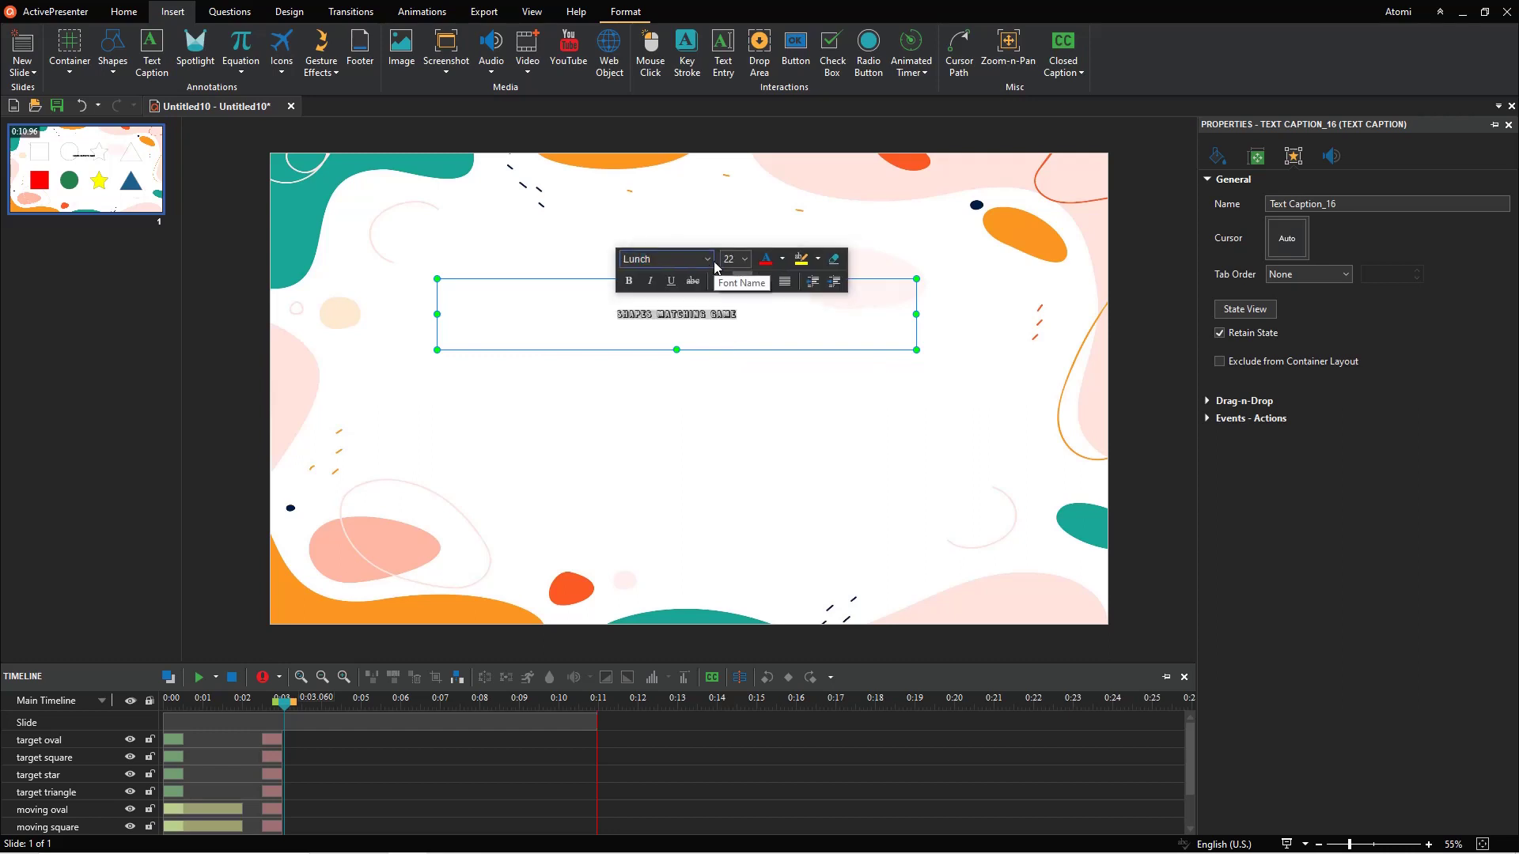
left_click(748, 259)
left_click(724, 564)
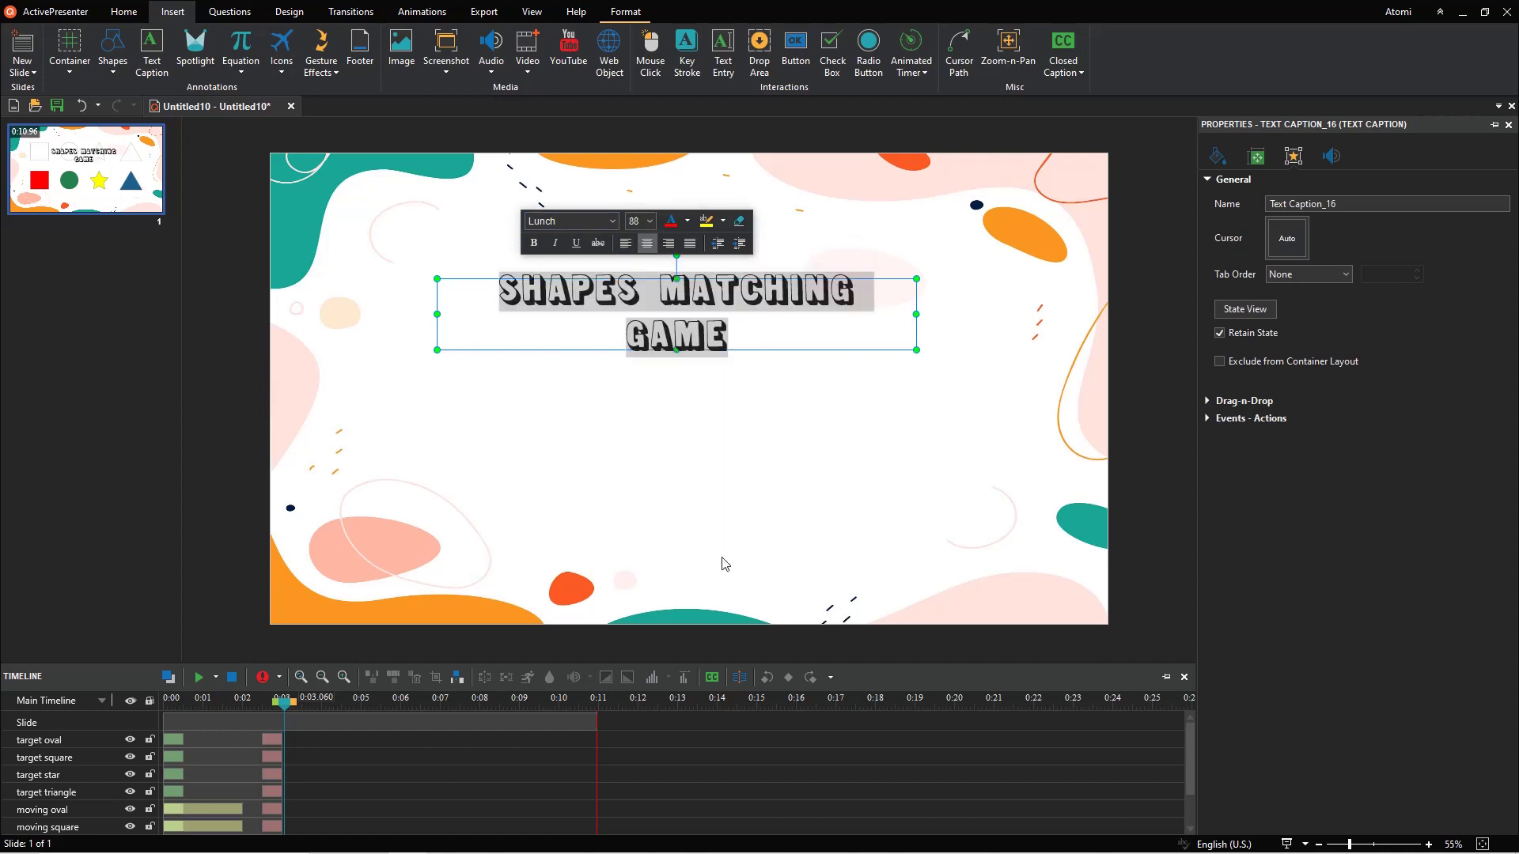
left_click(686, 221)
left_click(730, 431)
Give the title box a solid teal fill sampled from the slide and widen it to one line.
left_click(1219, 161)
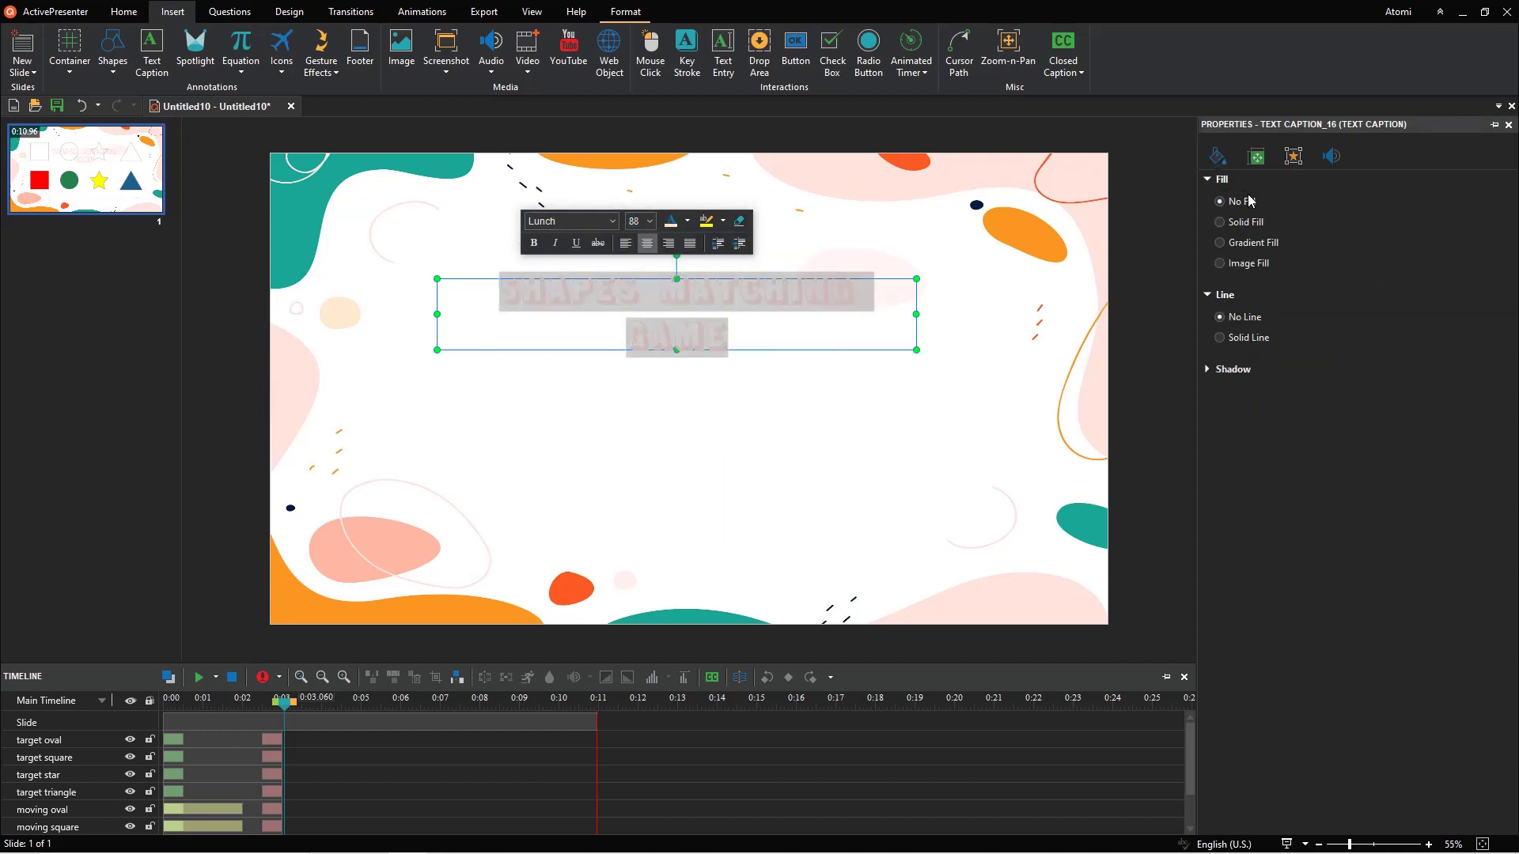
left_click(1261, 224)
left_click(1504, 302)
left_click(1371, 510)
left_click(1093, 526)
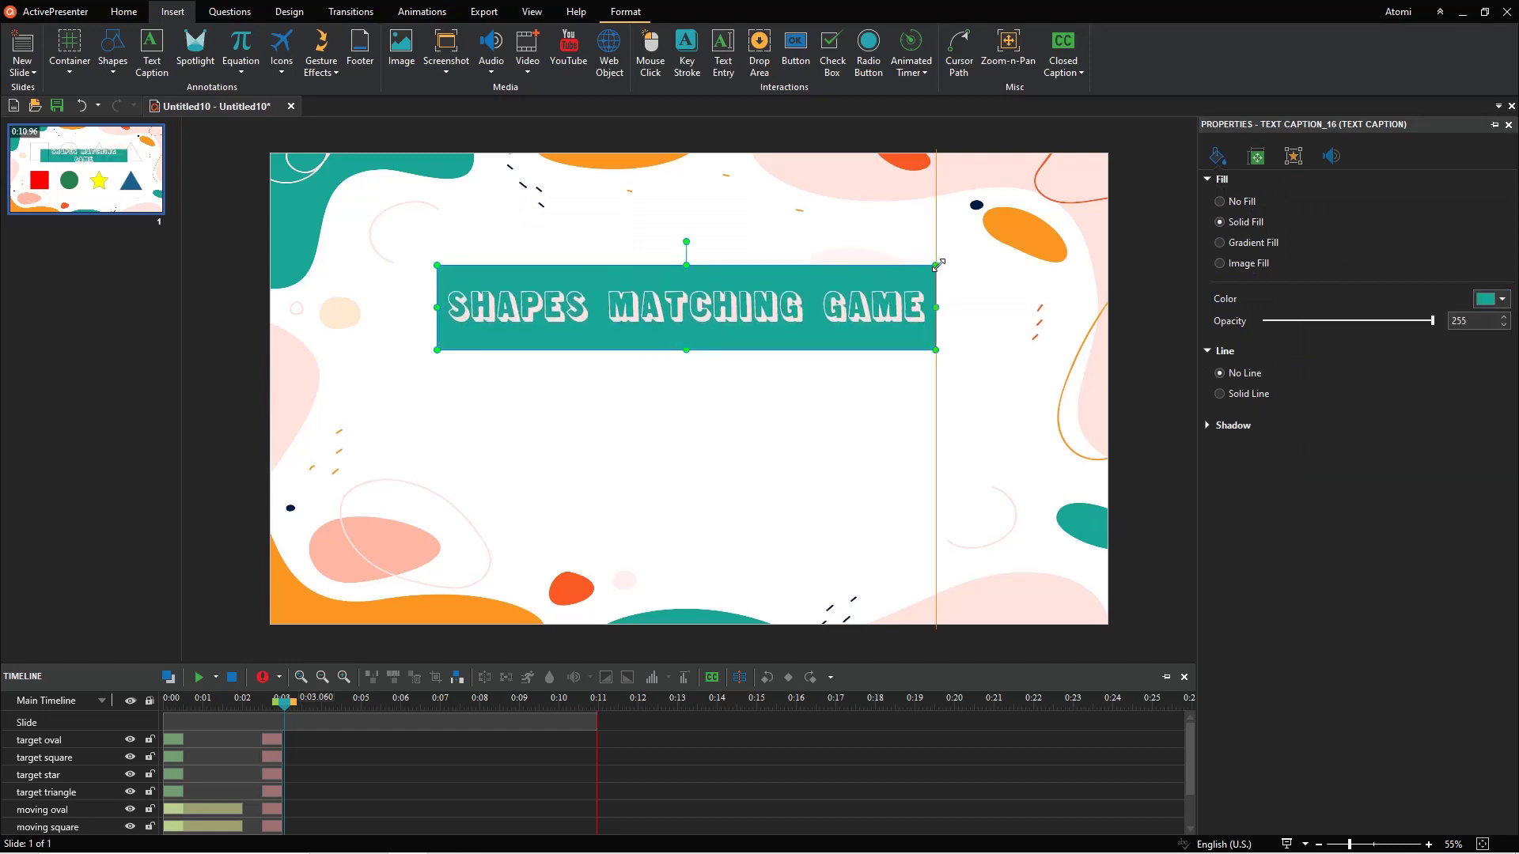
mouse_move(915, 309)
left_mouse_down()
mouse_move(938, 284)
mouse_move(890, 318)
mouse_move(890, 361)
left_mouse_up()
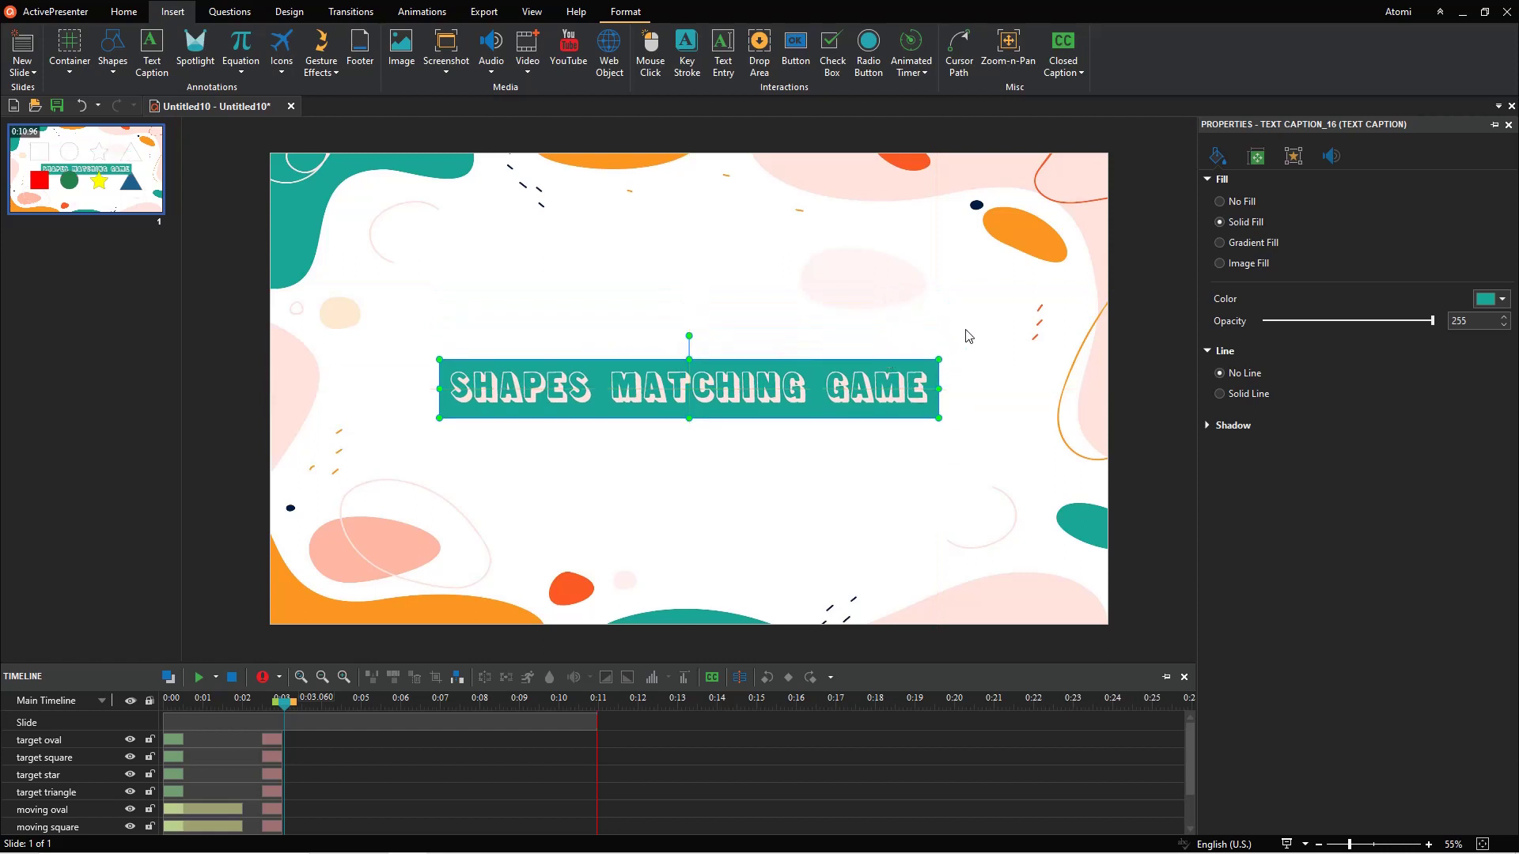
Give the title a Fly In entrance and a straight Lines motion path ending higher up.
left_click(453, 19)
left_click(26, 54)
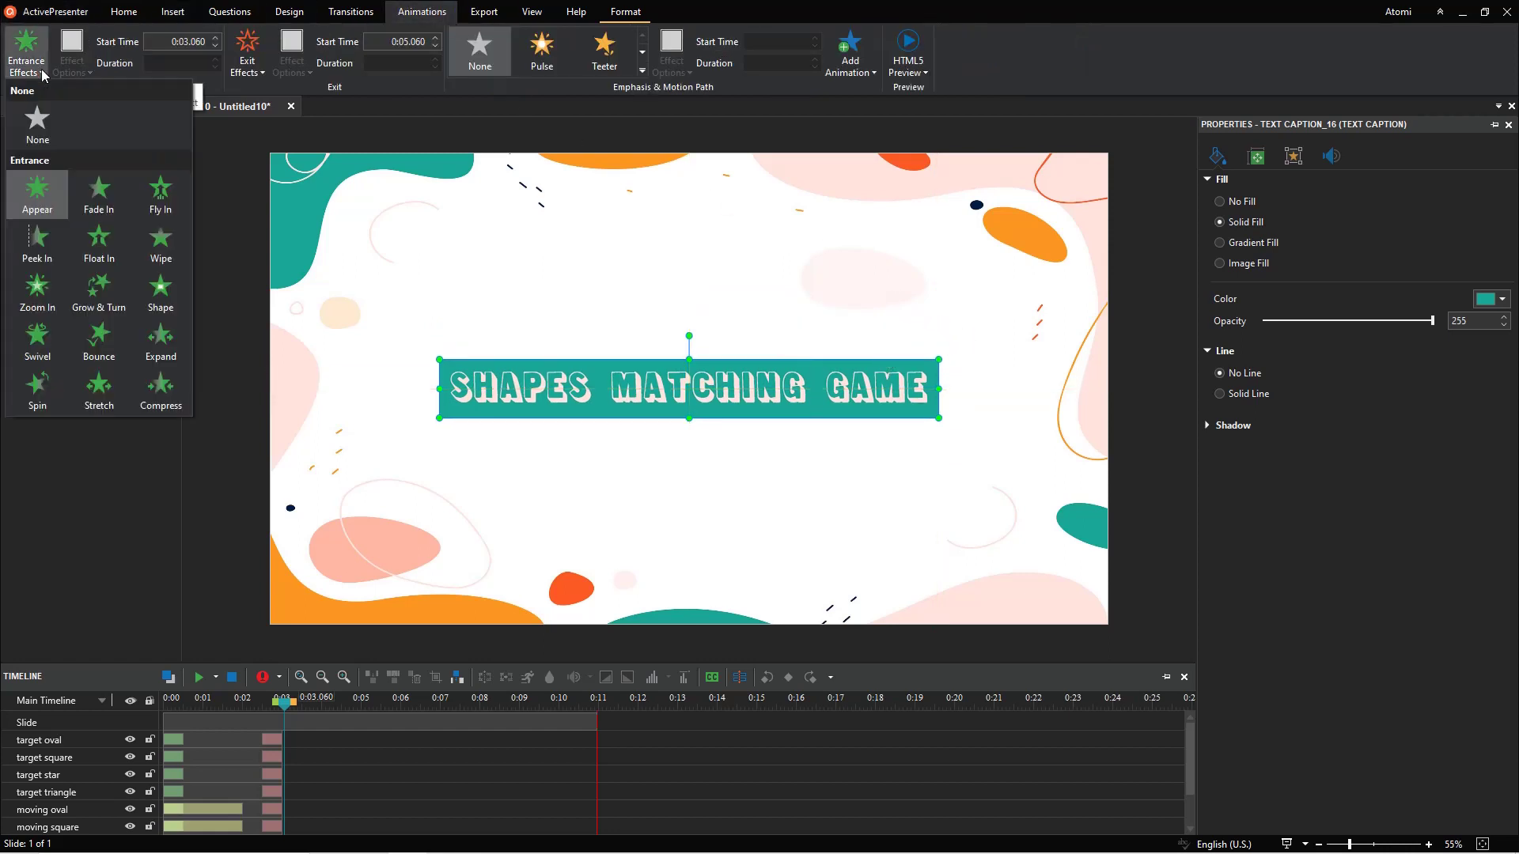
left_click(169, 207)
left_click(642, 71)
left_click(482, 219)
left_click_drag(694, 442, 690, 306)
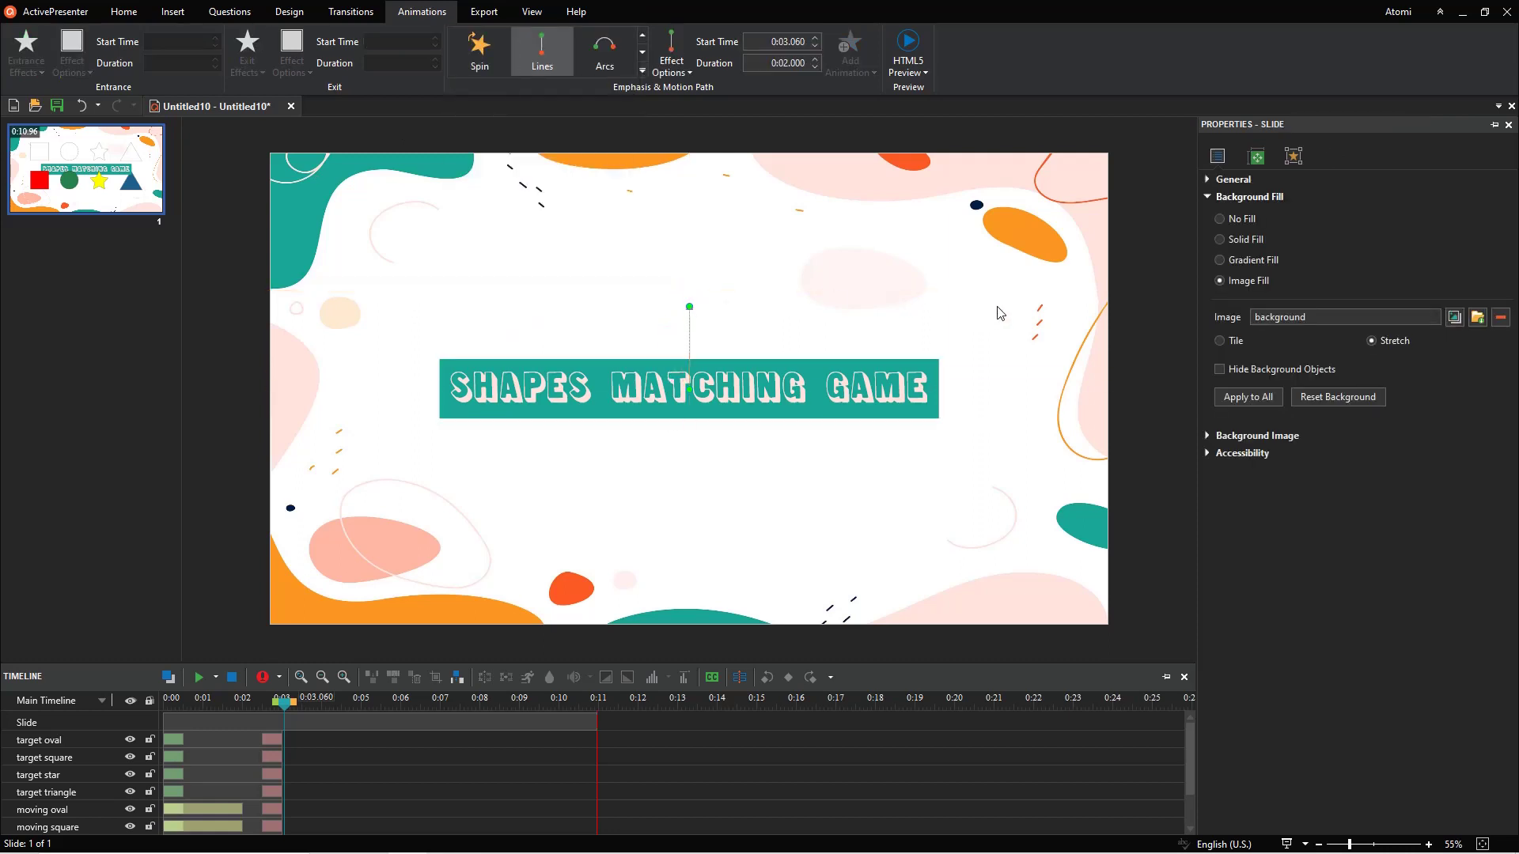
scroll(356, 771, "down", 2)
left_click(366, 706)
Draw a centred caption and paste in the drag-the-shapes-for-10-points instructions.
left_click(173, 11)
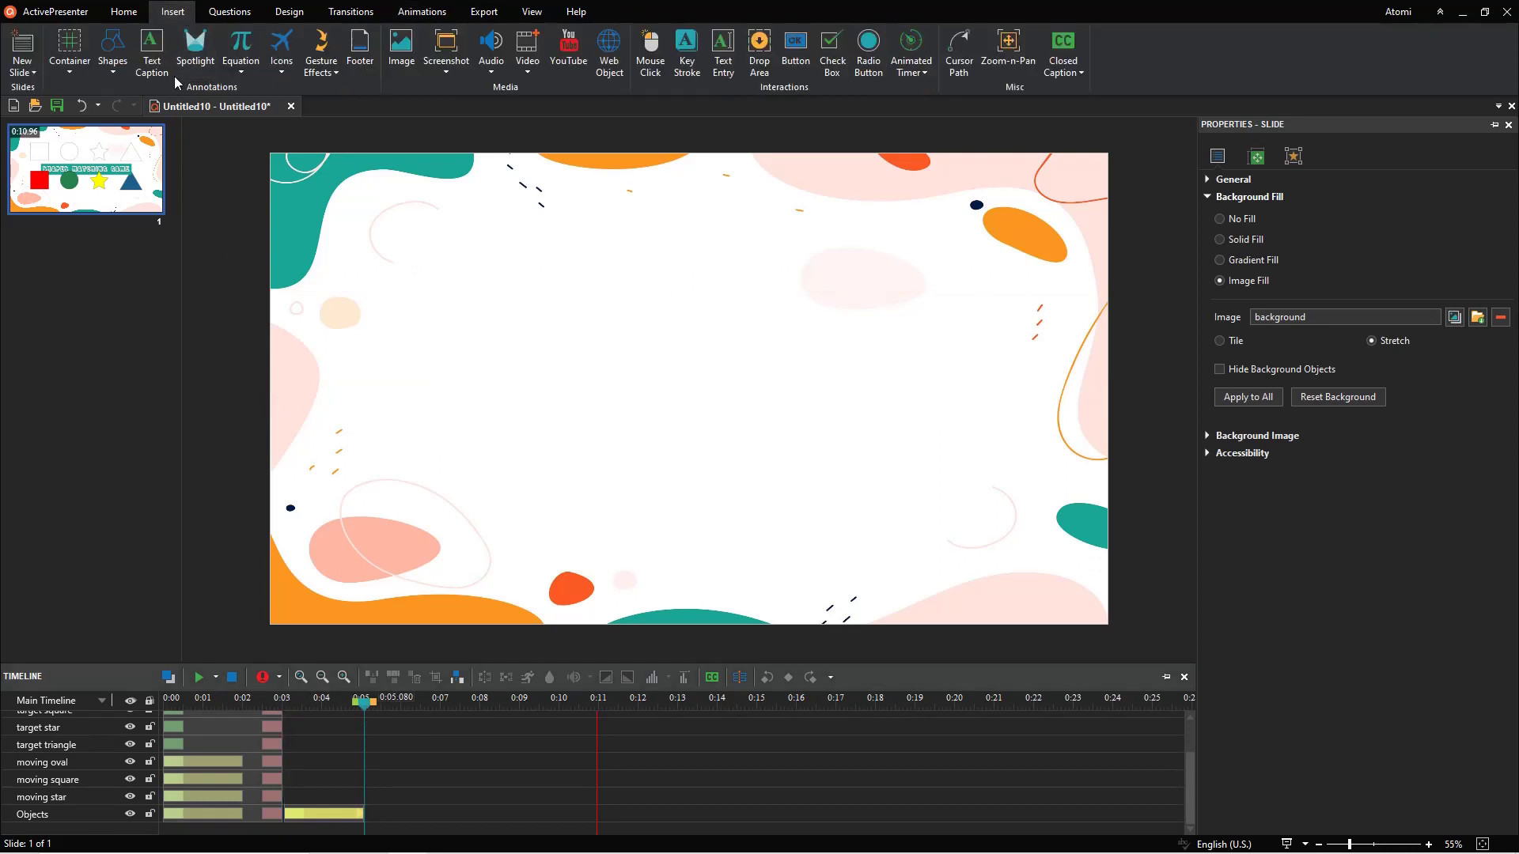
left_click(152, 53)
left_click_drag(531, 389, 899, 450)
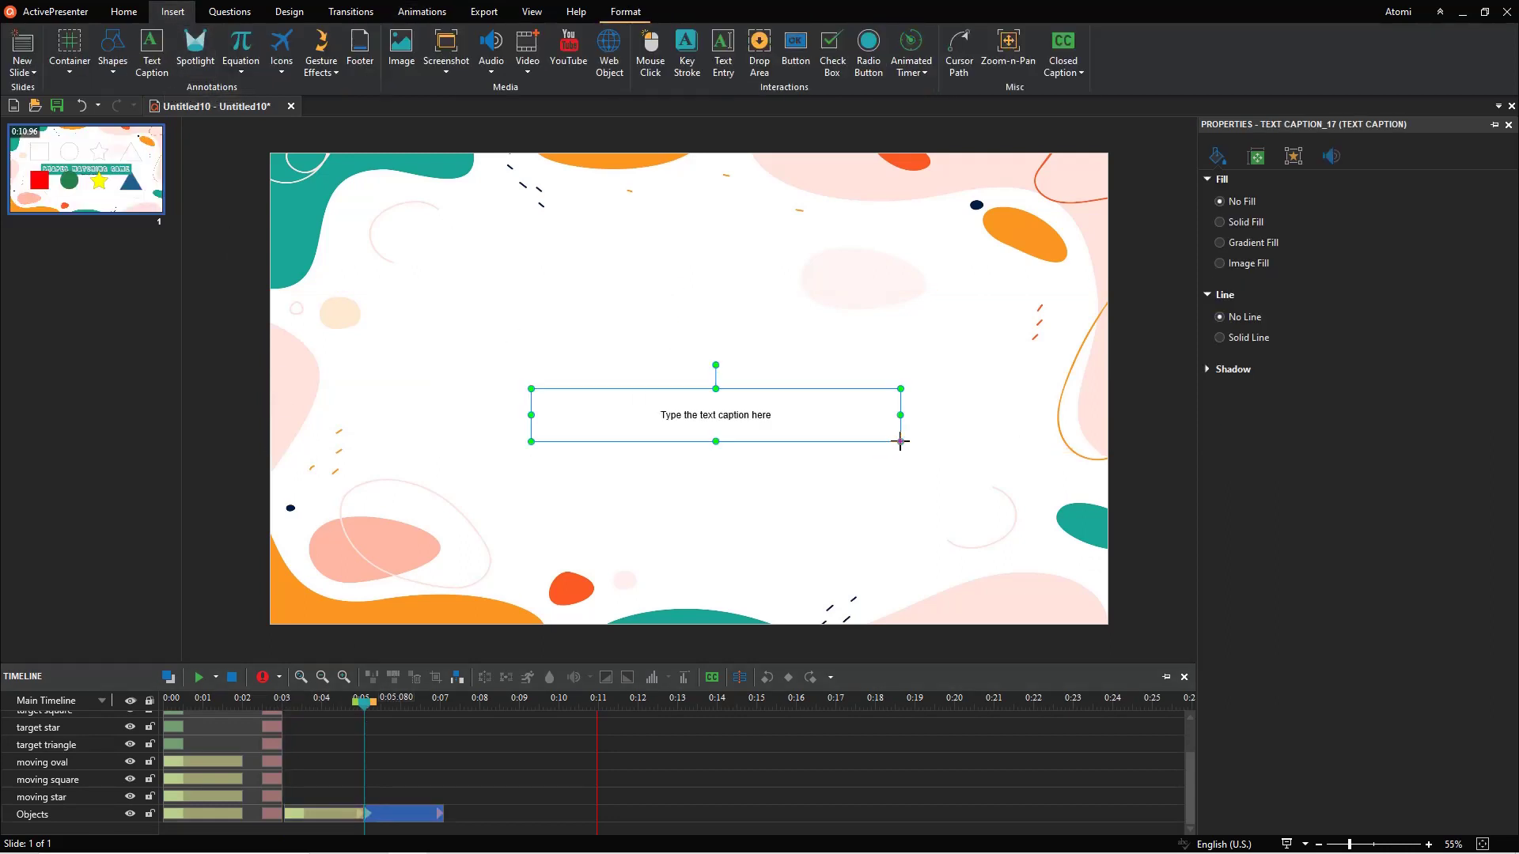
left_click(753, 414)
type("Drag the colored shapes to the corresponding blank ones. If it's correct, you will get 10 points.")
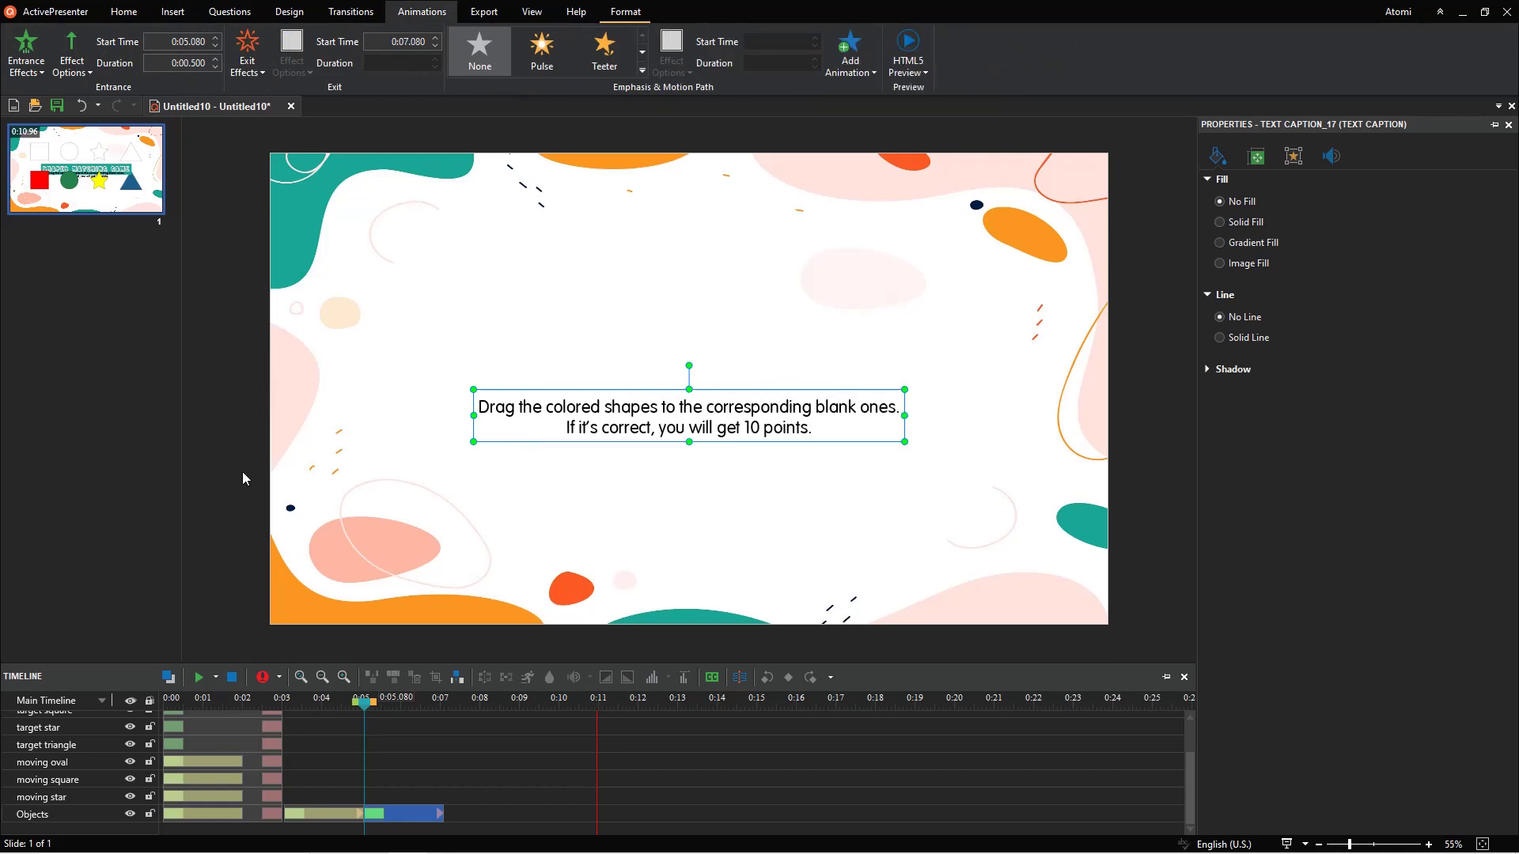
left_click(440, 710)
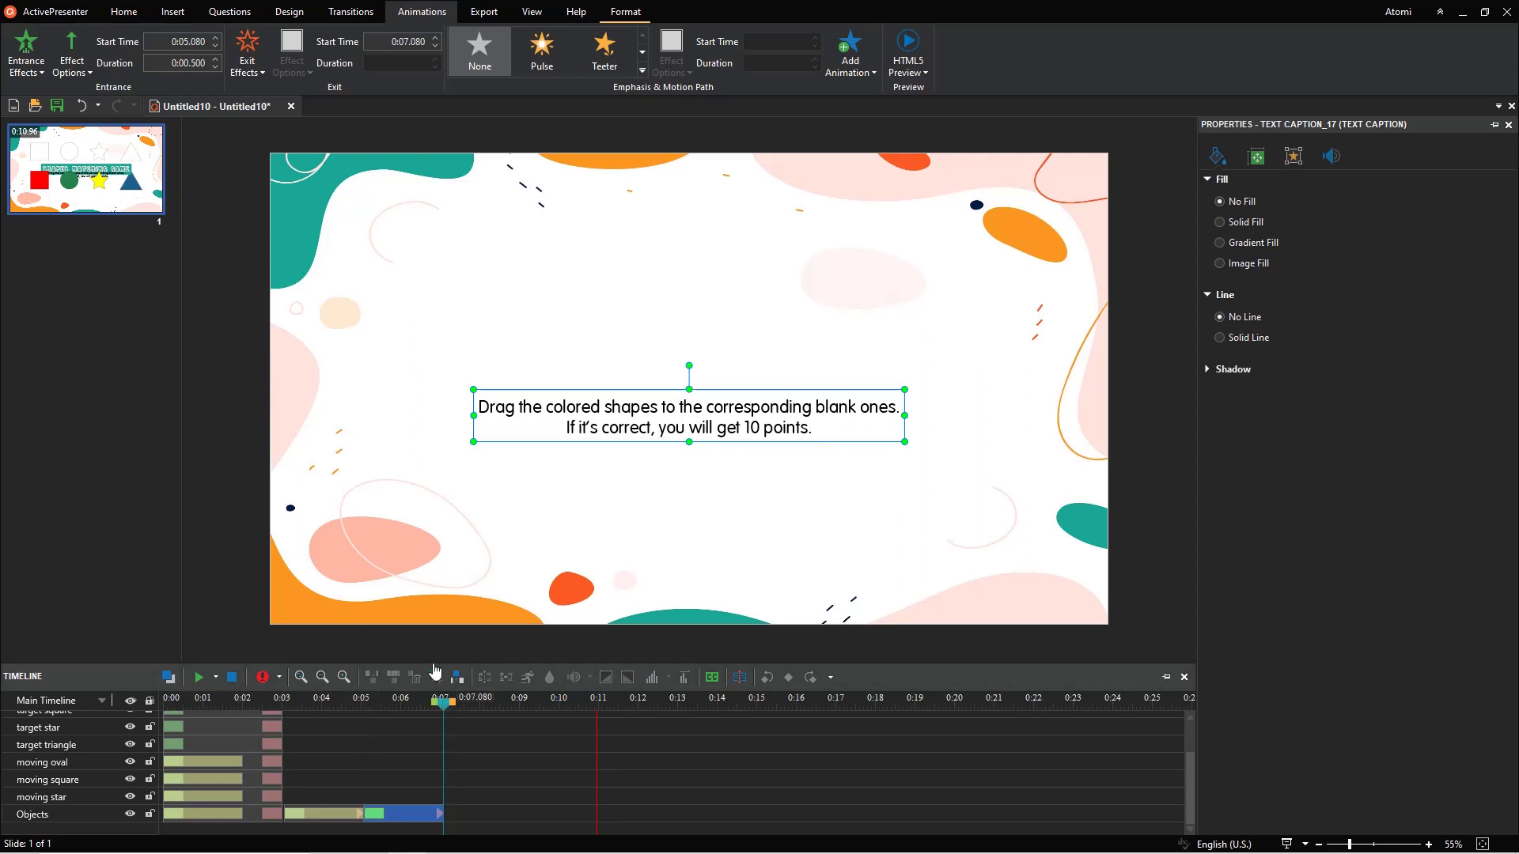
Draw a Play button below the instructions with its label in Lunch font, size 48.
left_click(172, 12)
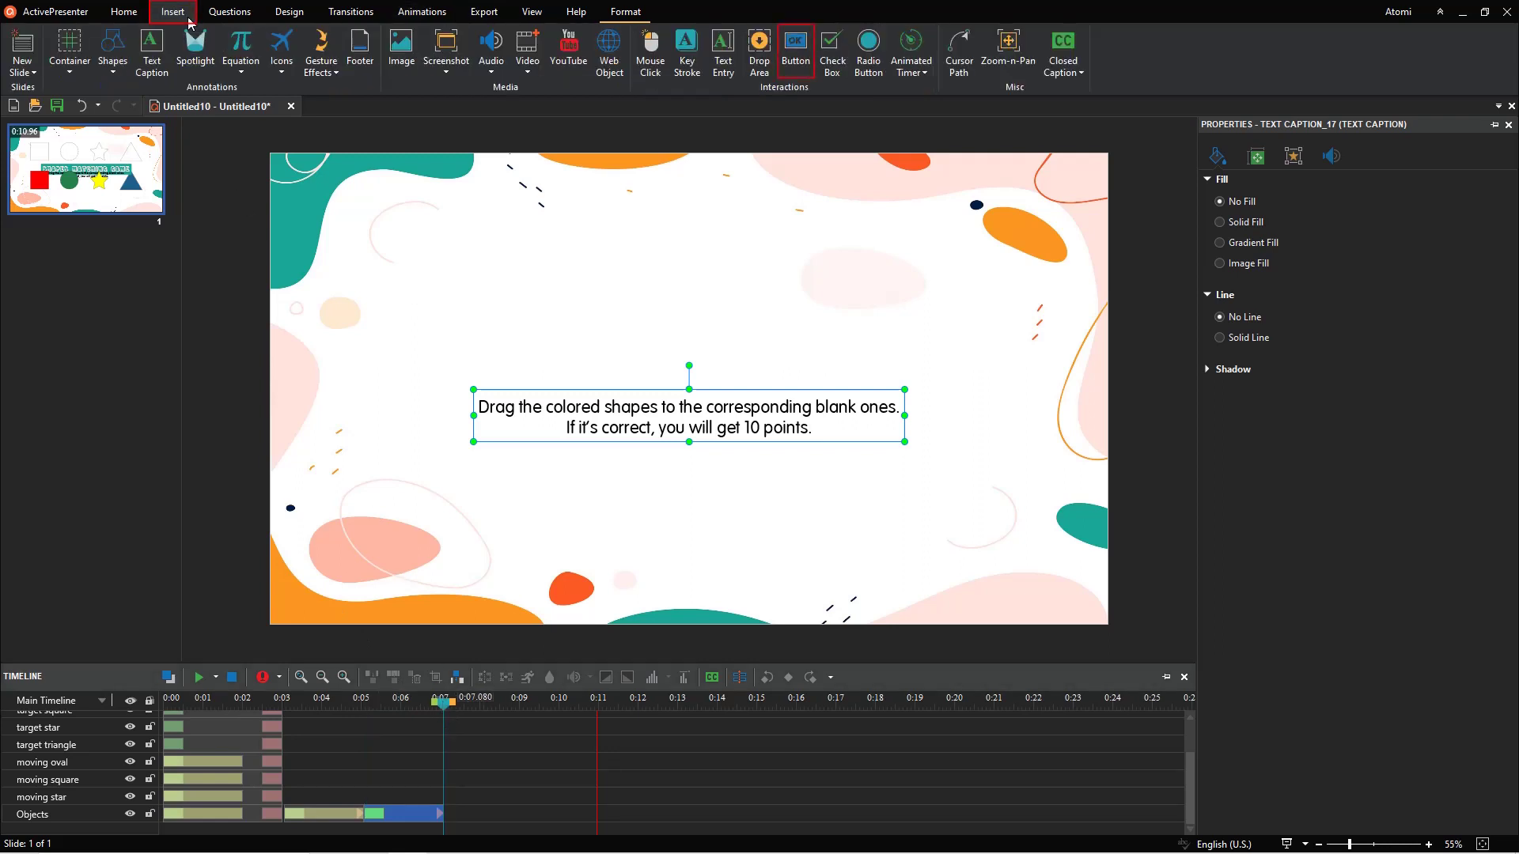
left_click(789, 59)
left_click_drag(630, 503, 722, 548)
type("Play")
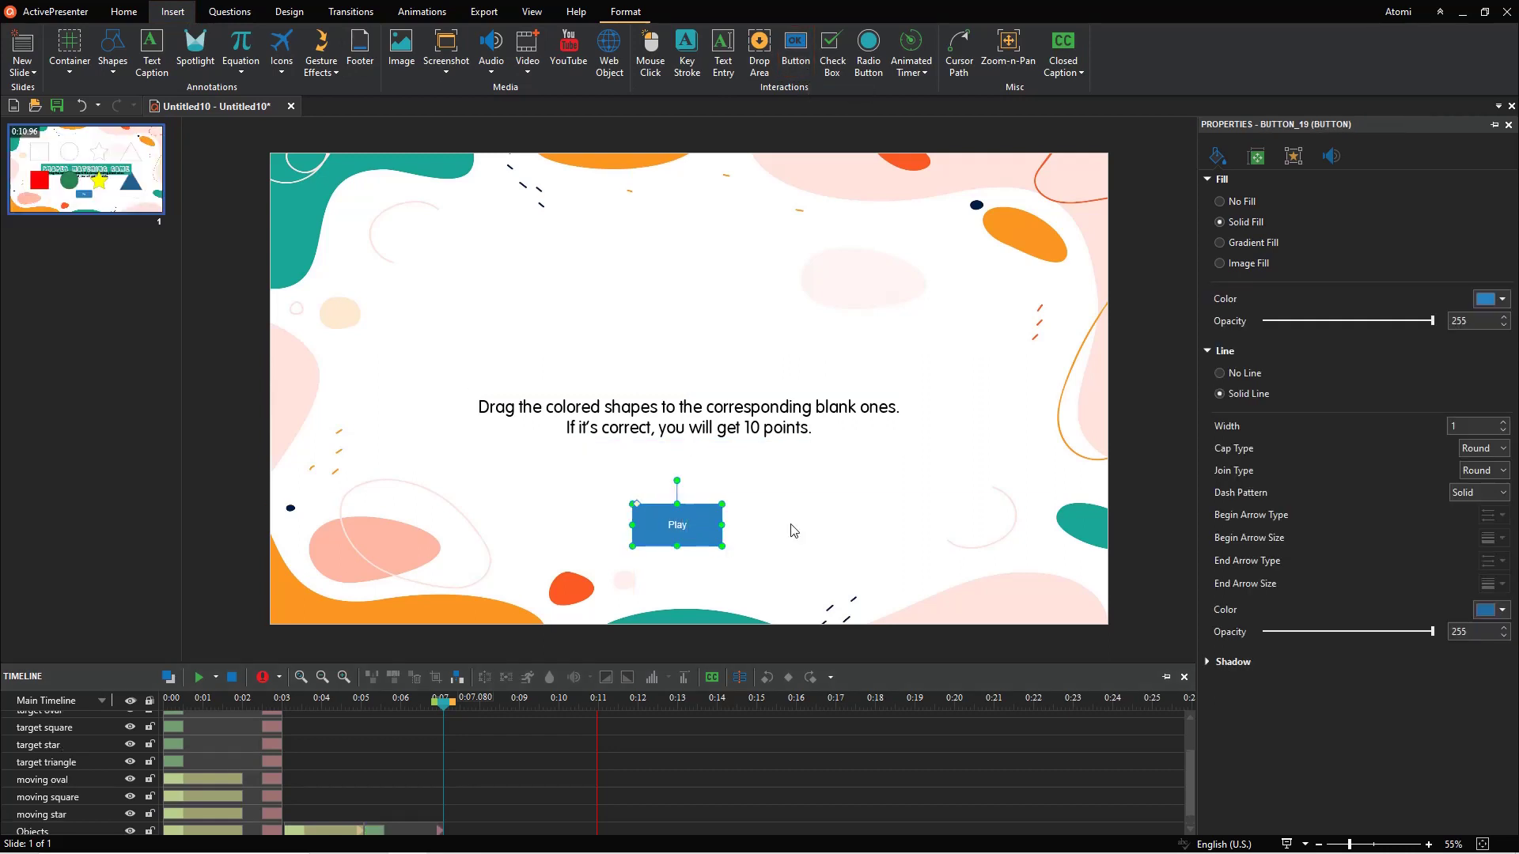
left_click(763, 476)
type("Lunch")
key("Return")
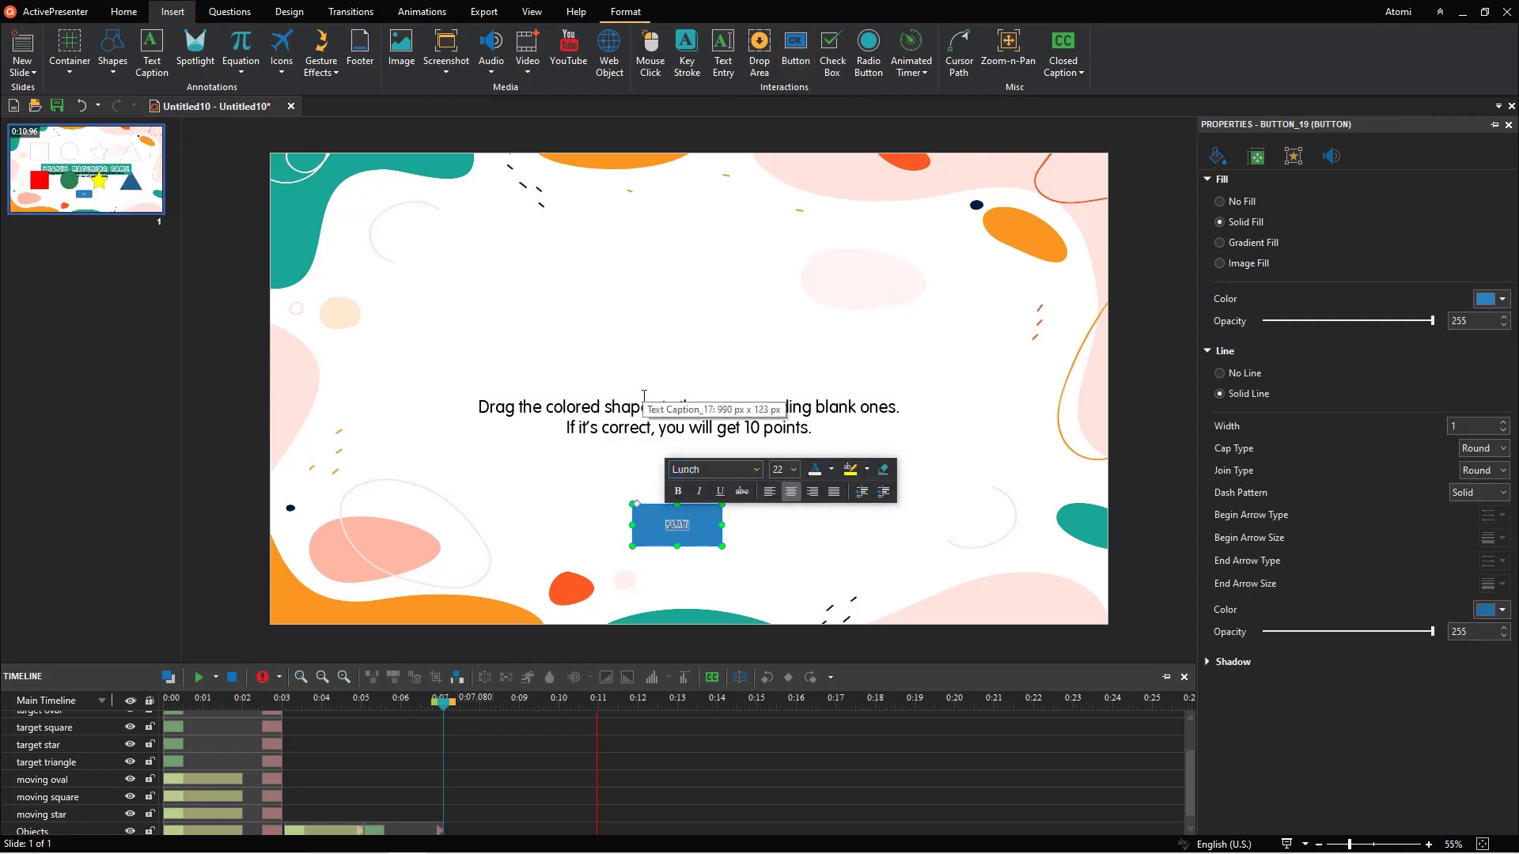
left_click(793, 470)
left_click(781, 676)
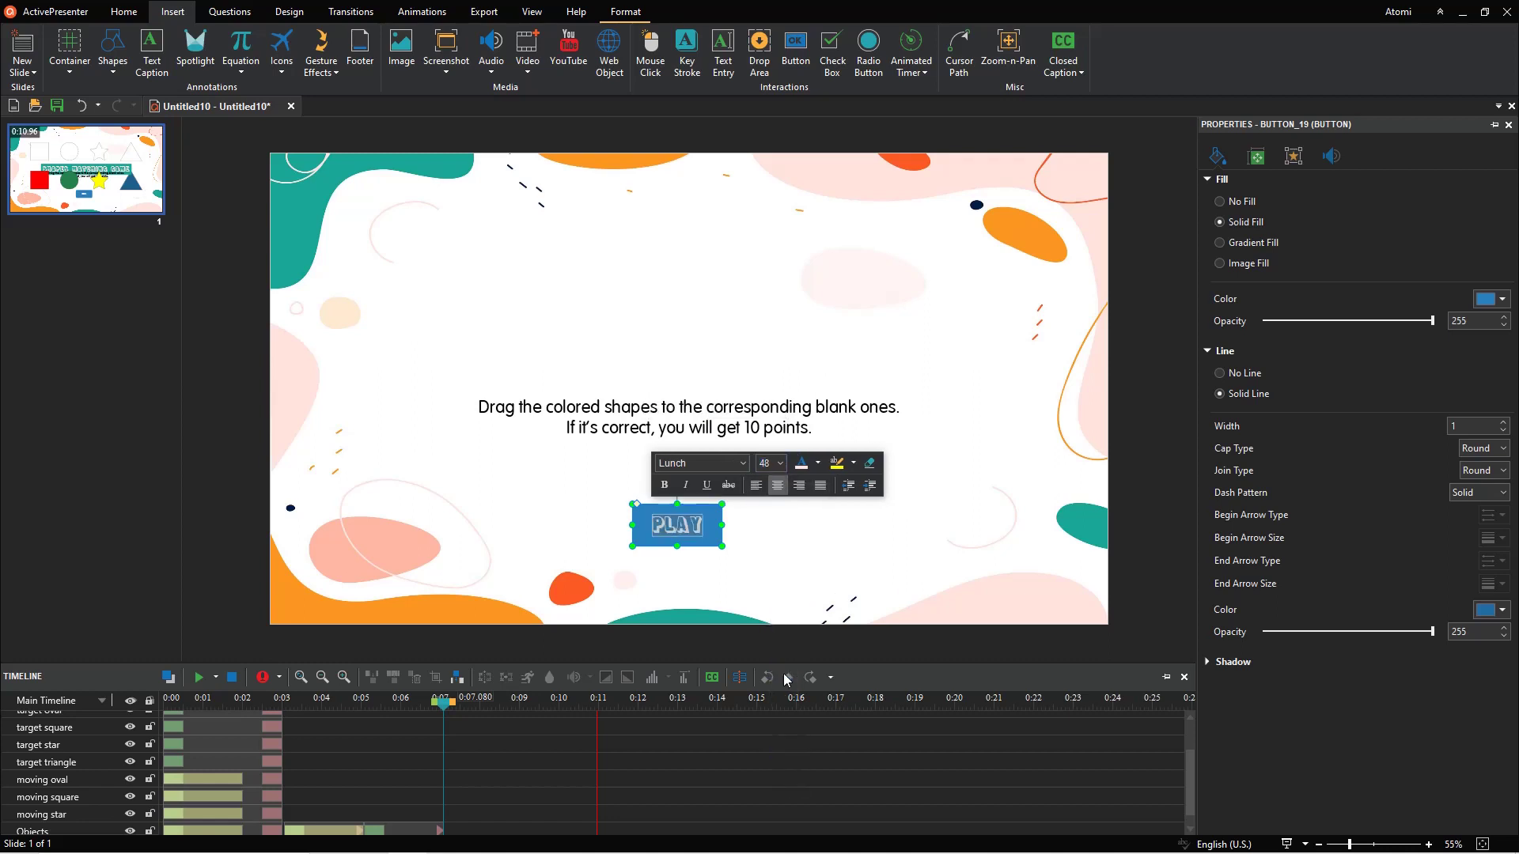
Fill the PLAY button orange and give it a Fly In entrance effect.
left_click(1490, 299)
left_click(1348, 509)
left_click(1034, 243)
left_click(422, 12)
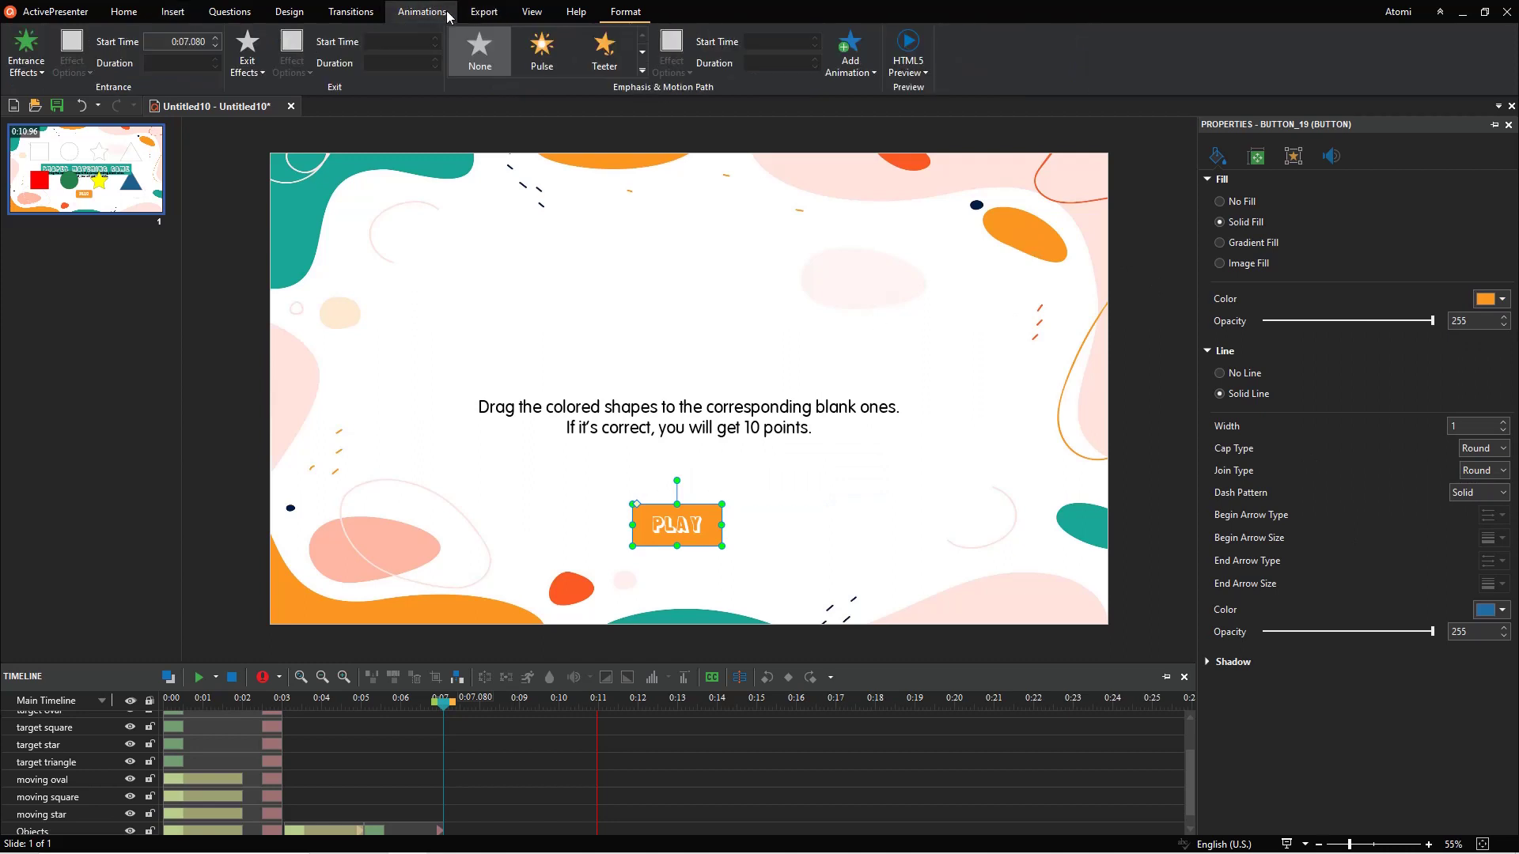
left_click(26, 54)
left_click(159, 196)
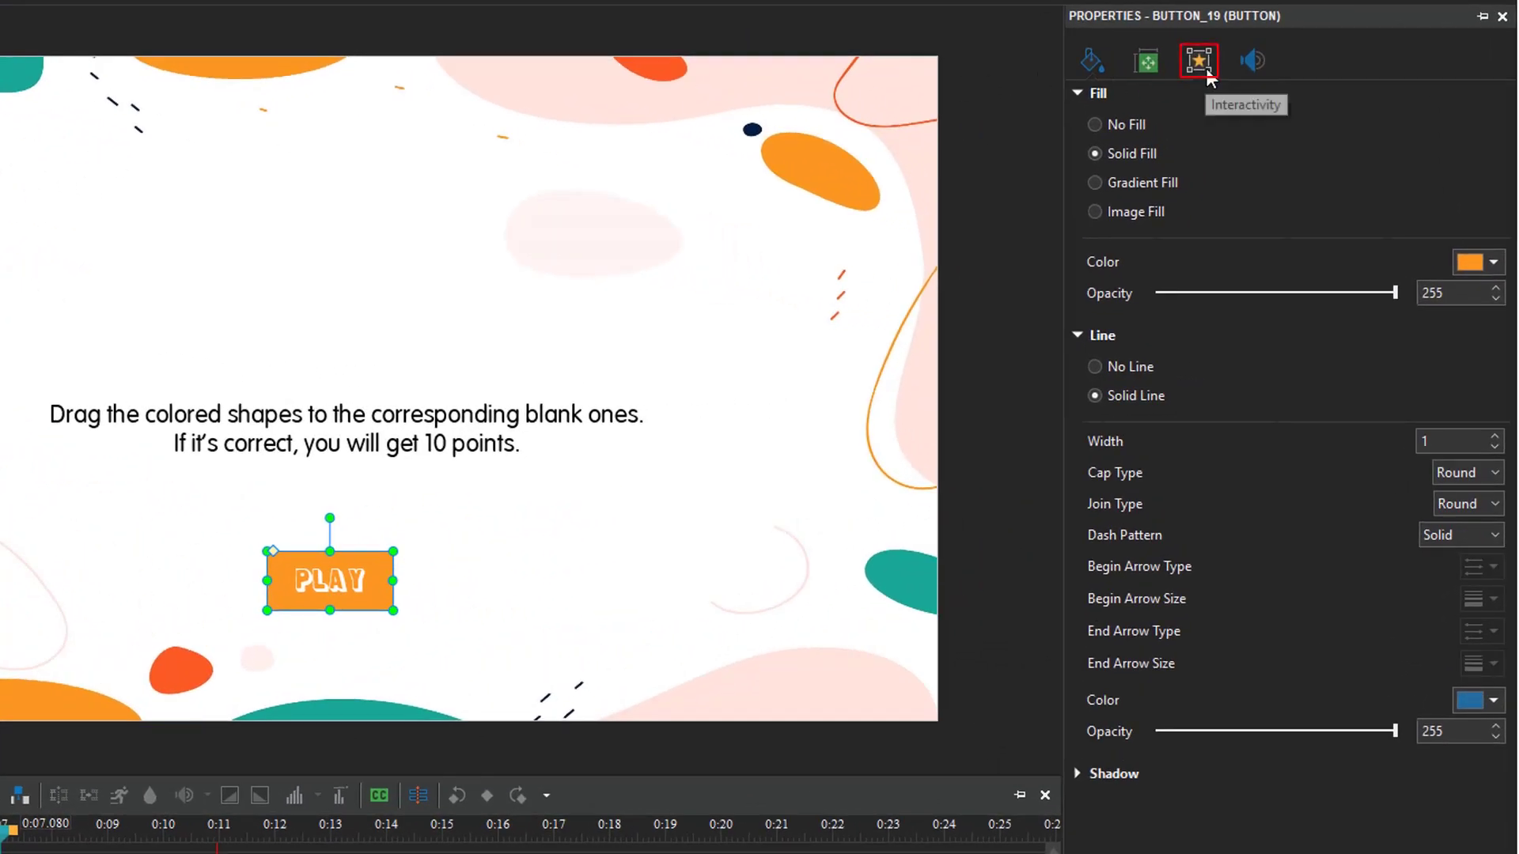
Add an On Click event to Button_19 with the Go Forward action.
left_click(1078, 93)
left_click(1077, 168)
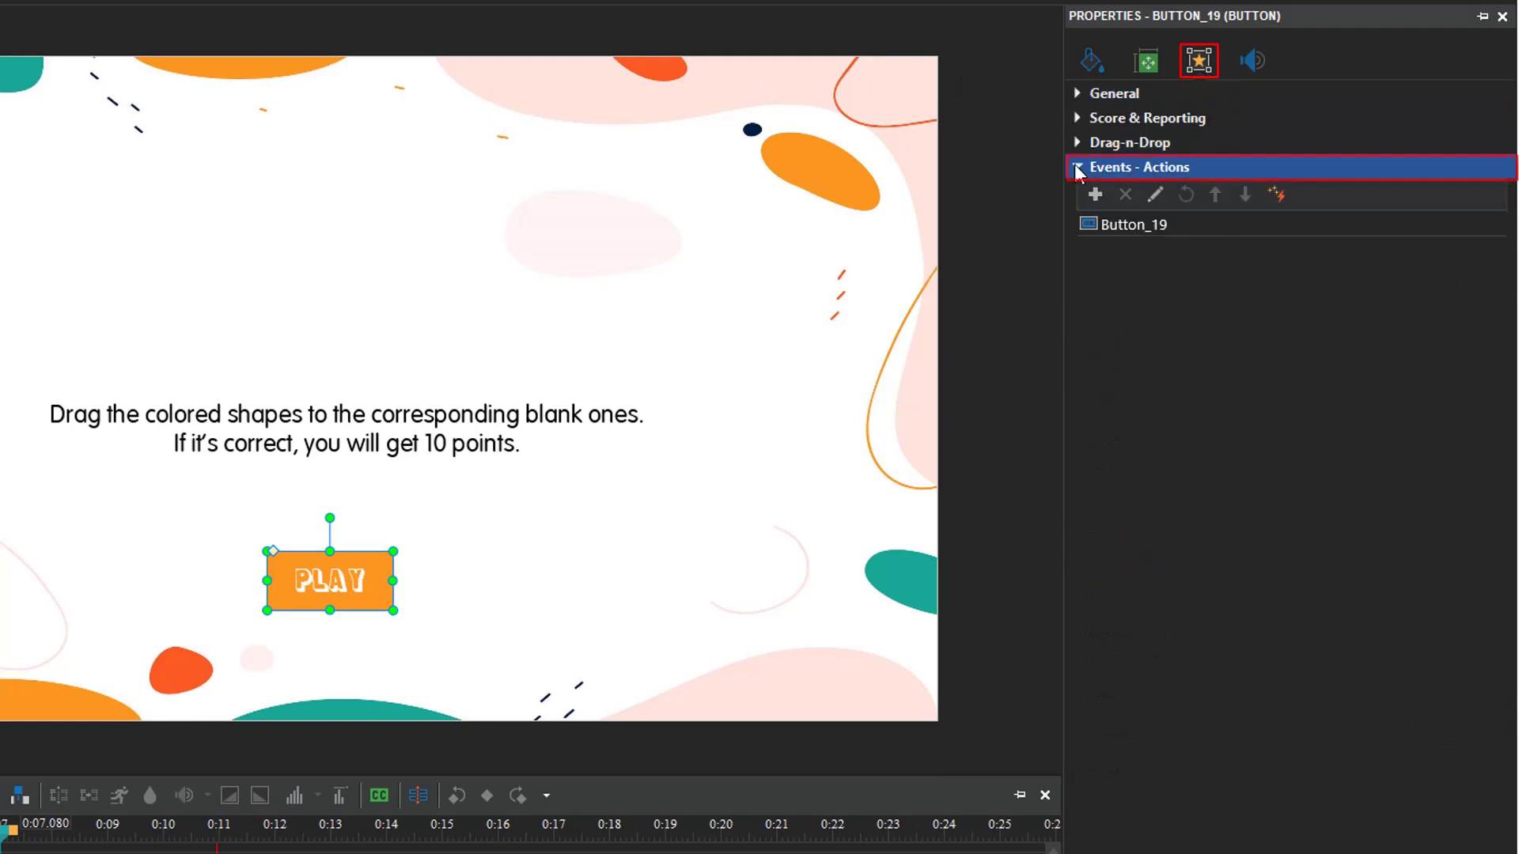
mouse_move(1246, 225)
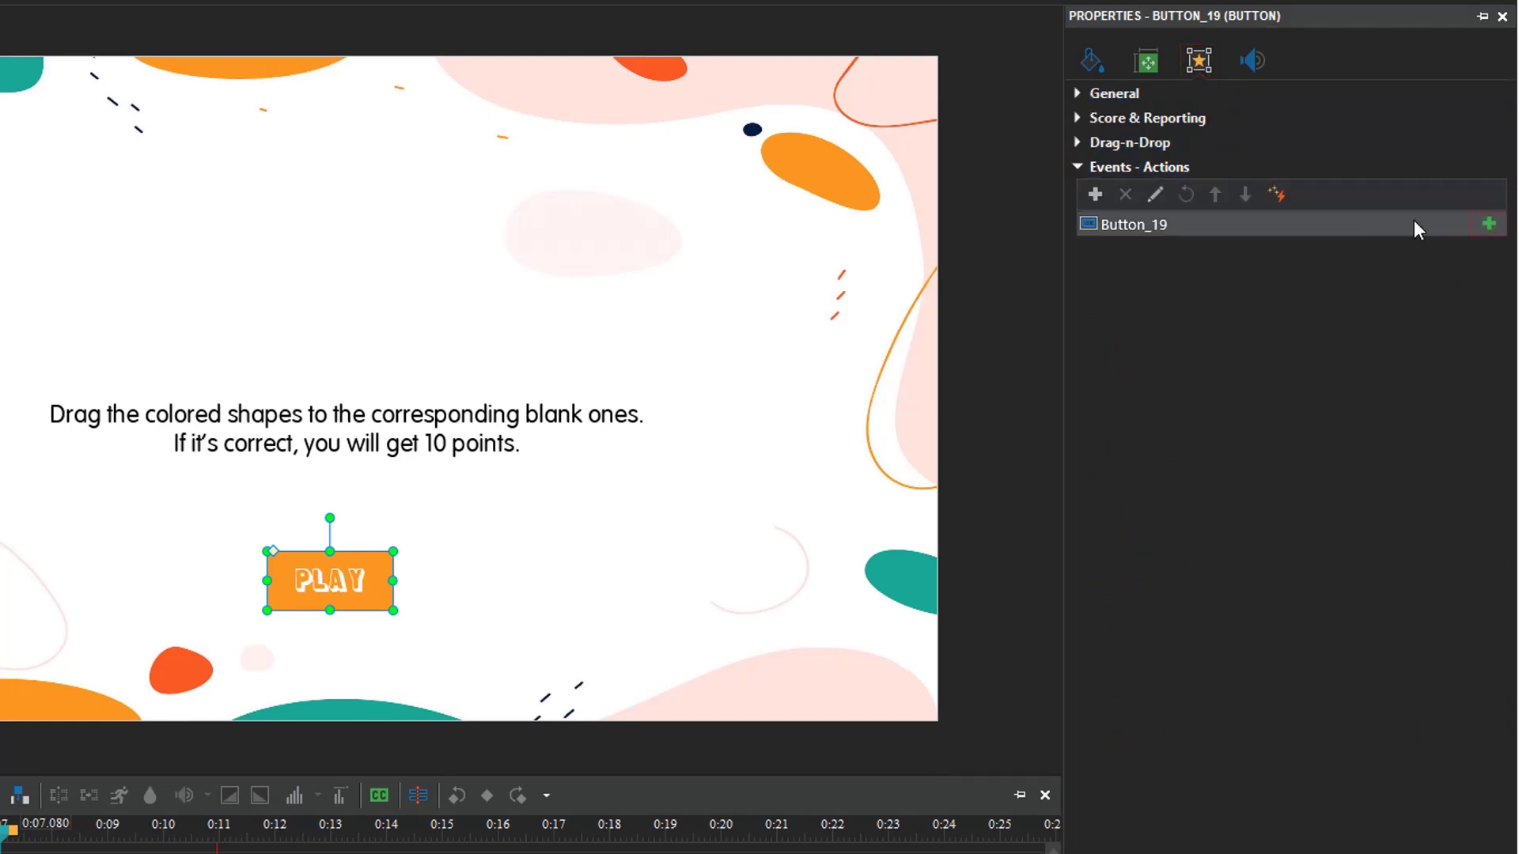
left_click(1489, 227)
left_click(1418, 254)
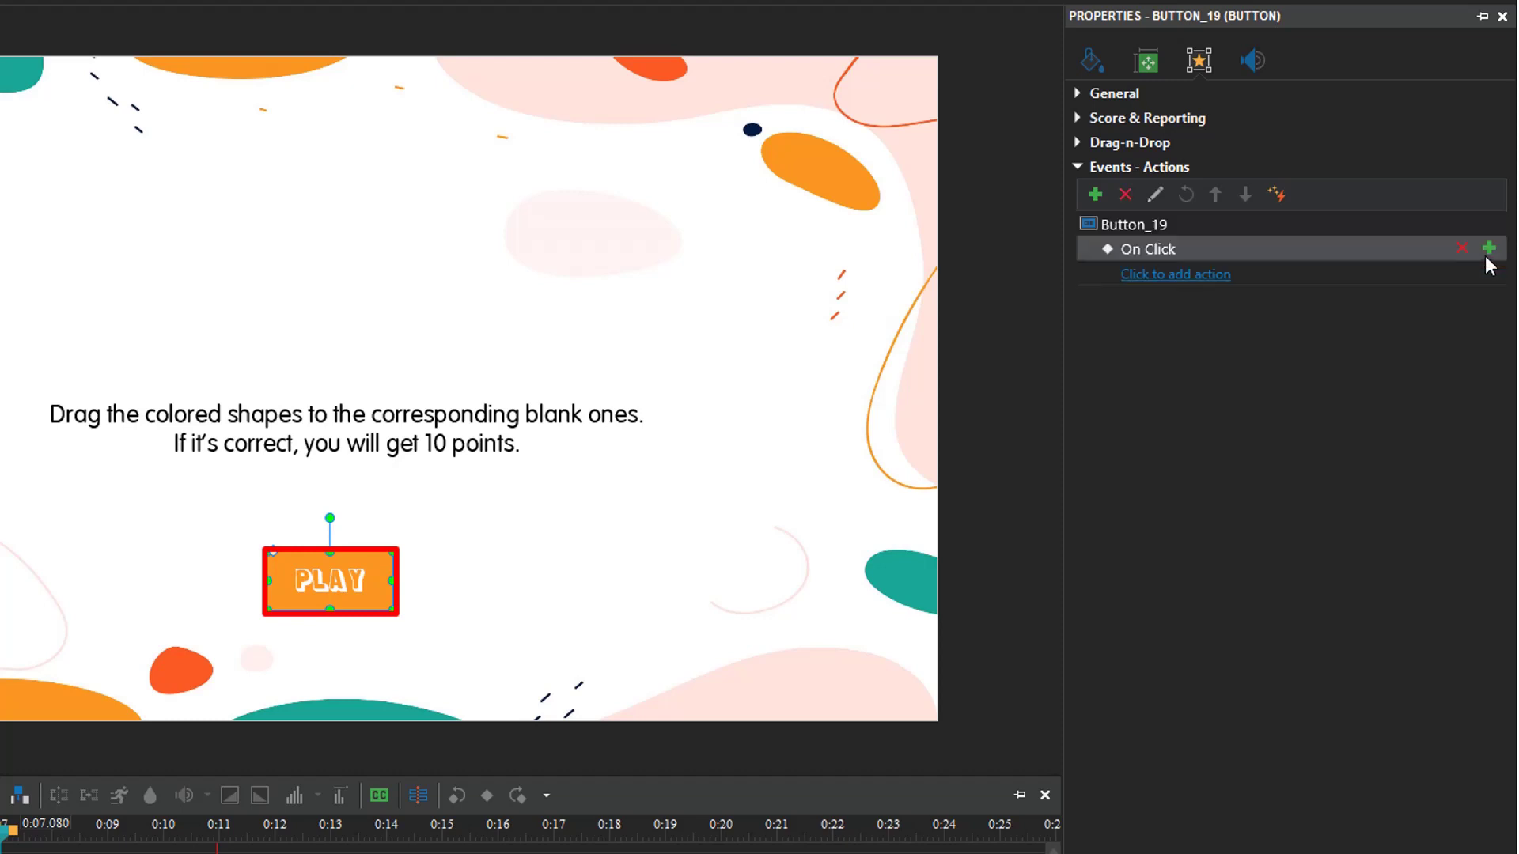
left_click(1220, 285)
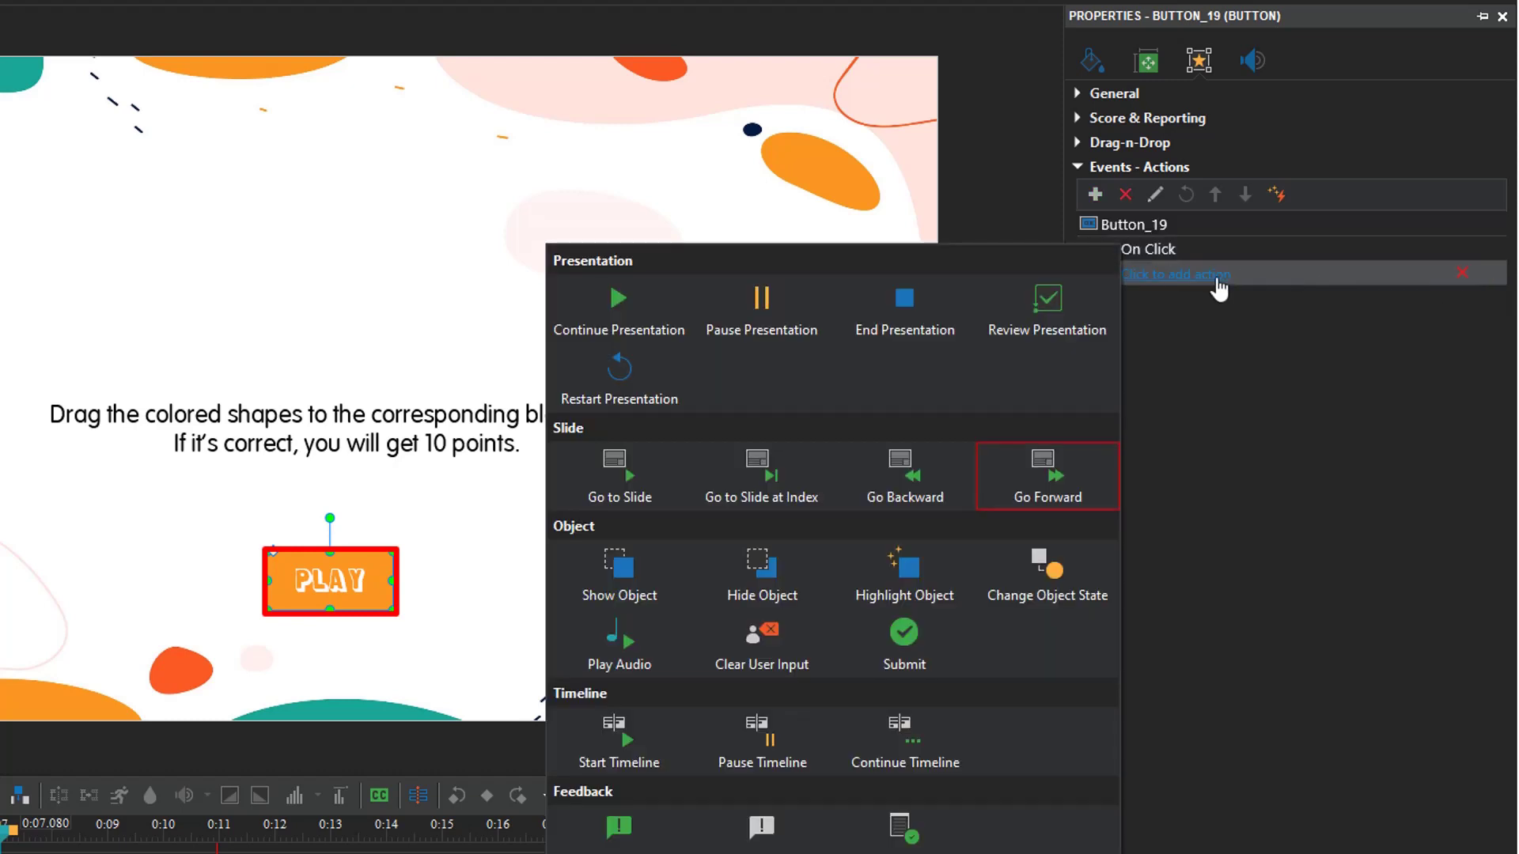
left_click(1048, 480)
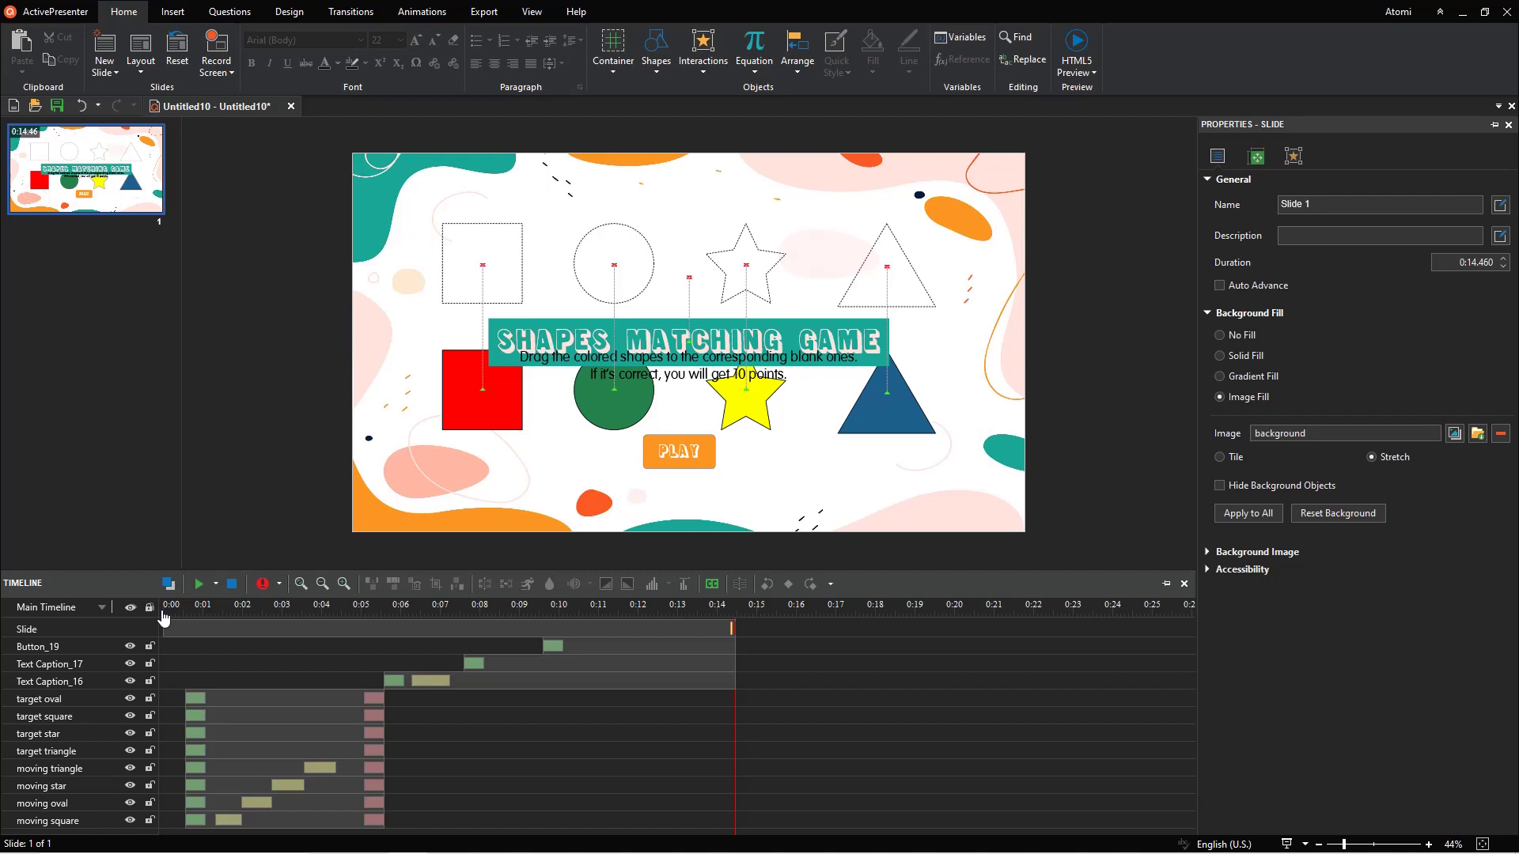
left_click(204, 590)
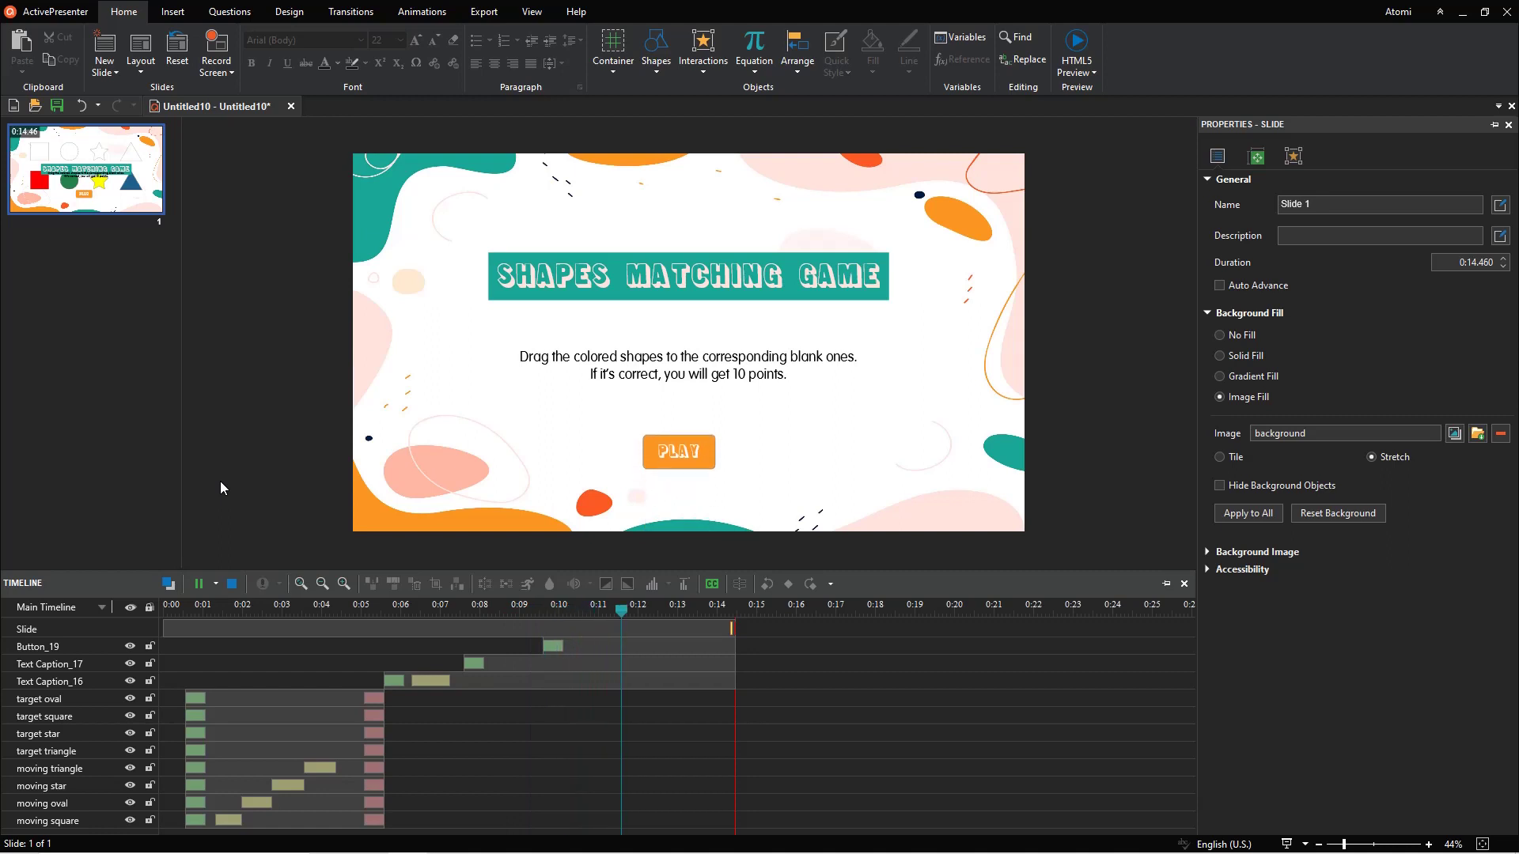
left_click(205, 595)
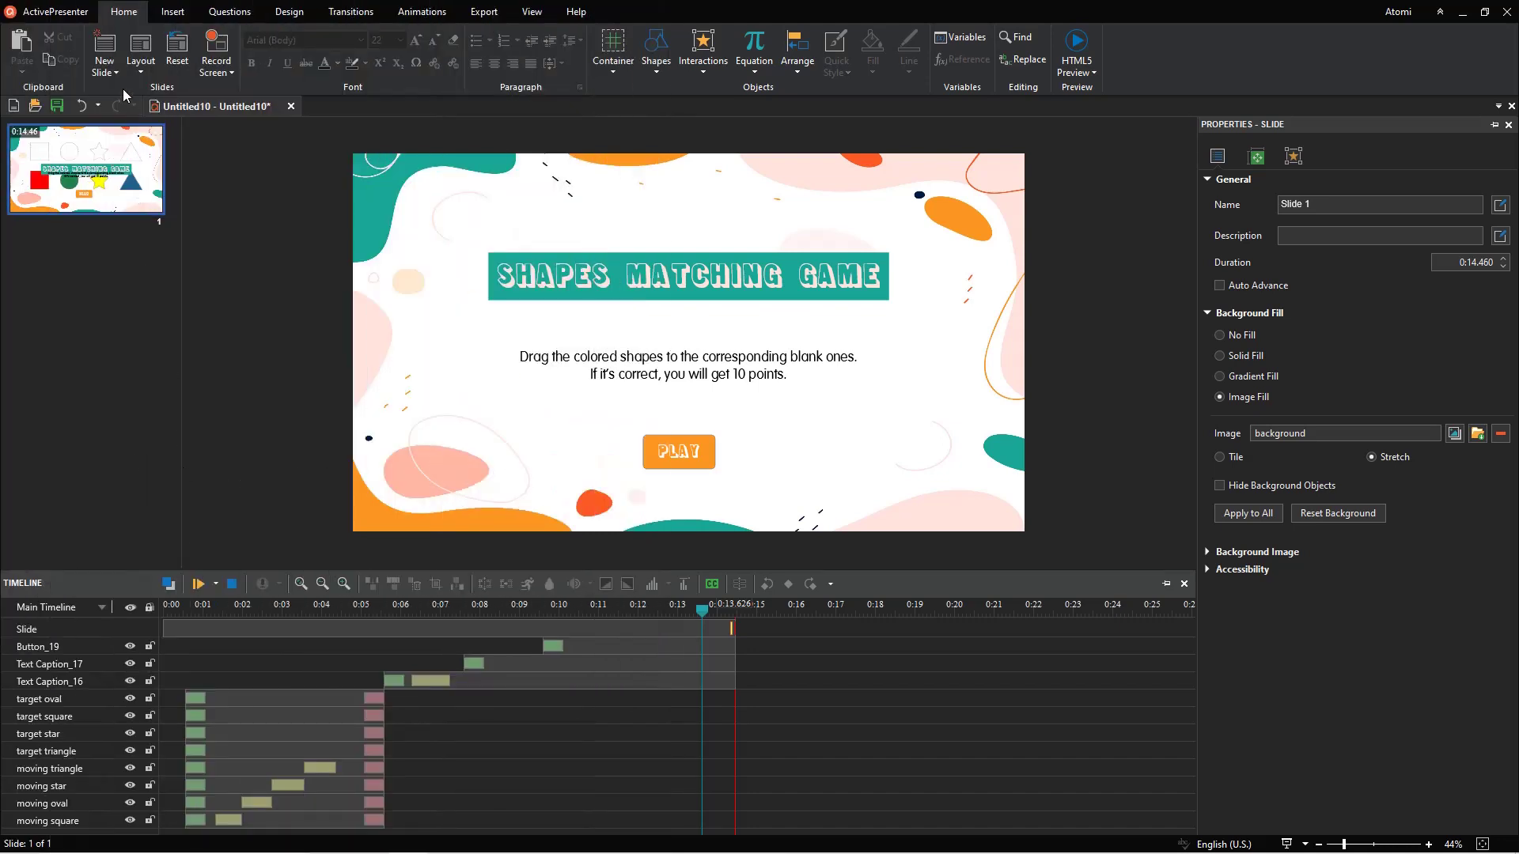
Insert a Blank layout slide and enlarge the slide editing area.
left_click(120, 75)
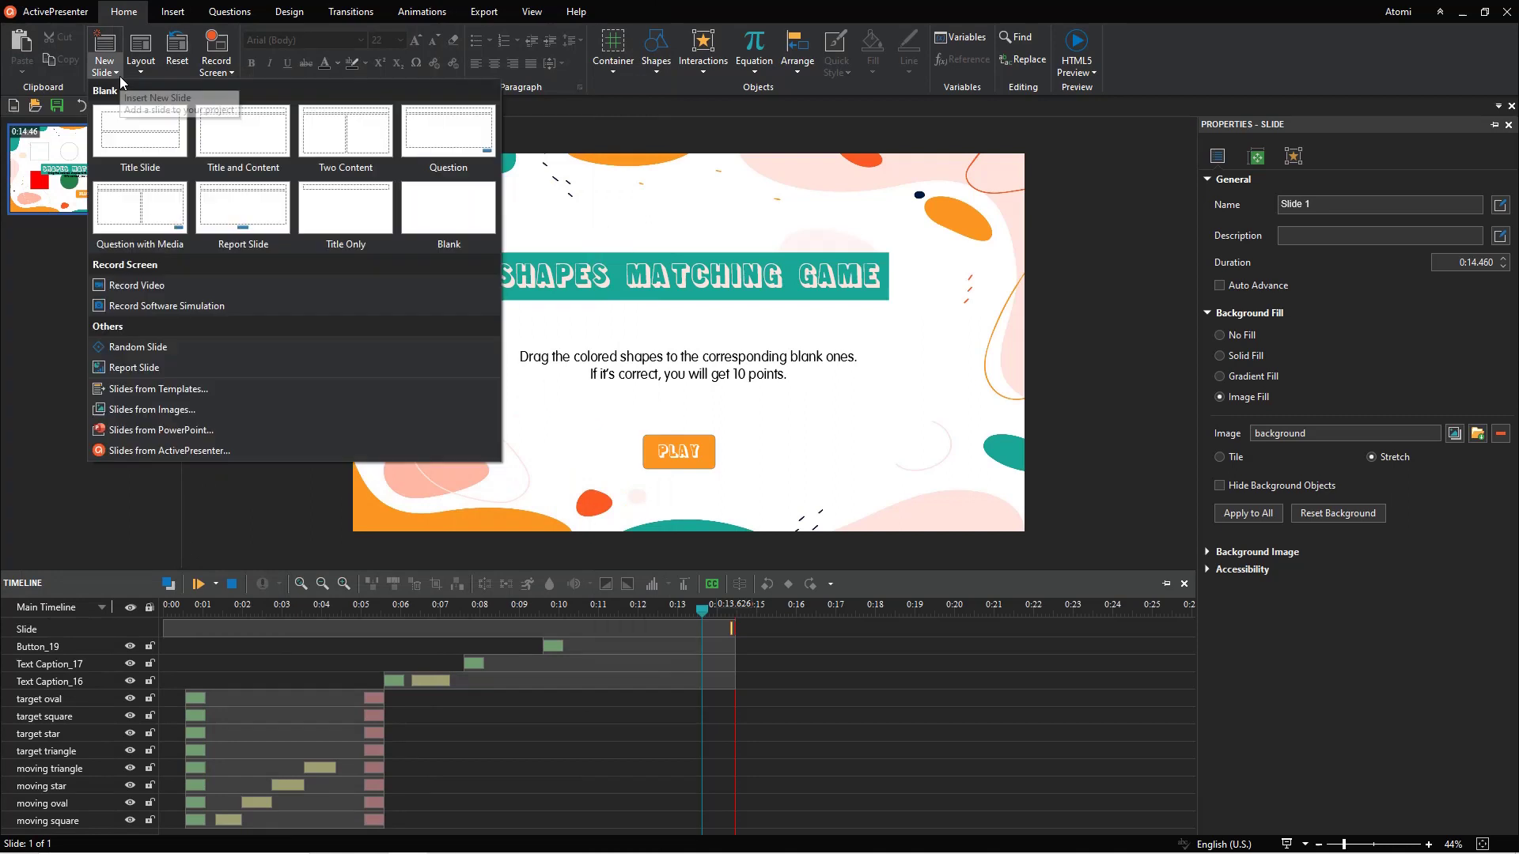
left_click(429, 243)
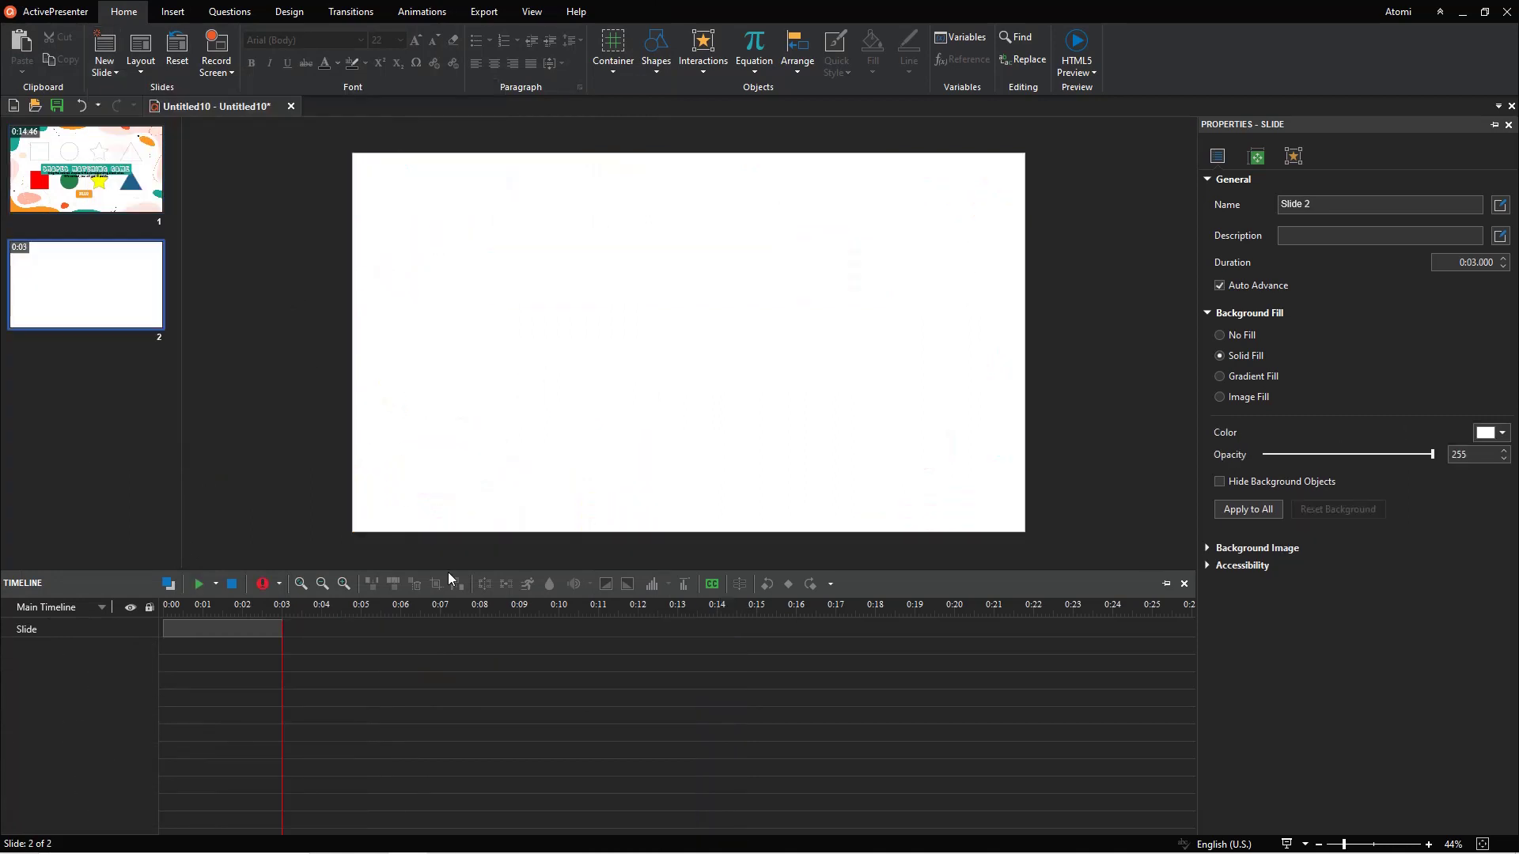
left_click_drag(453, 569, 440, 661)
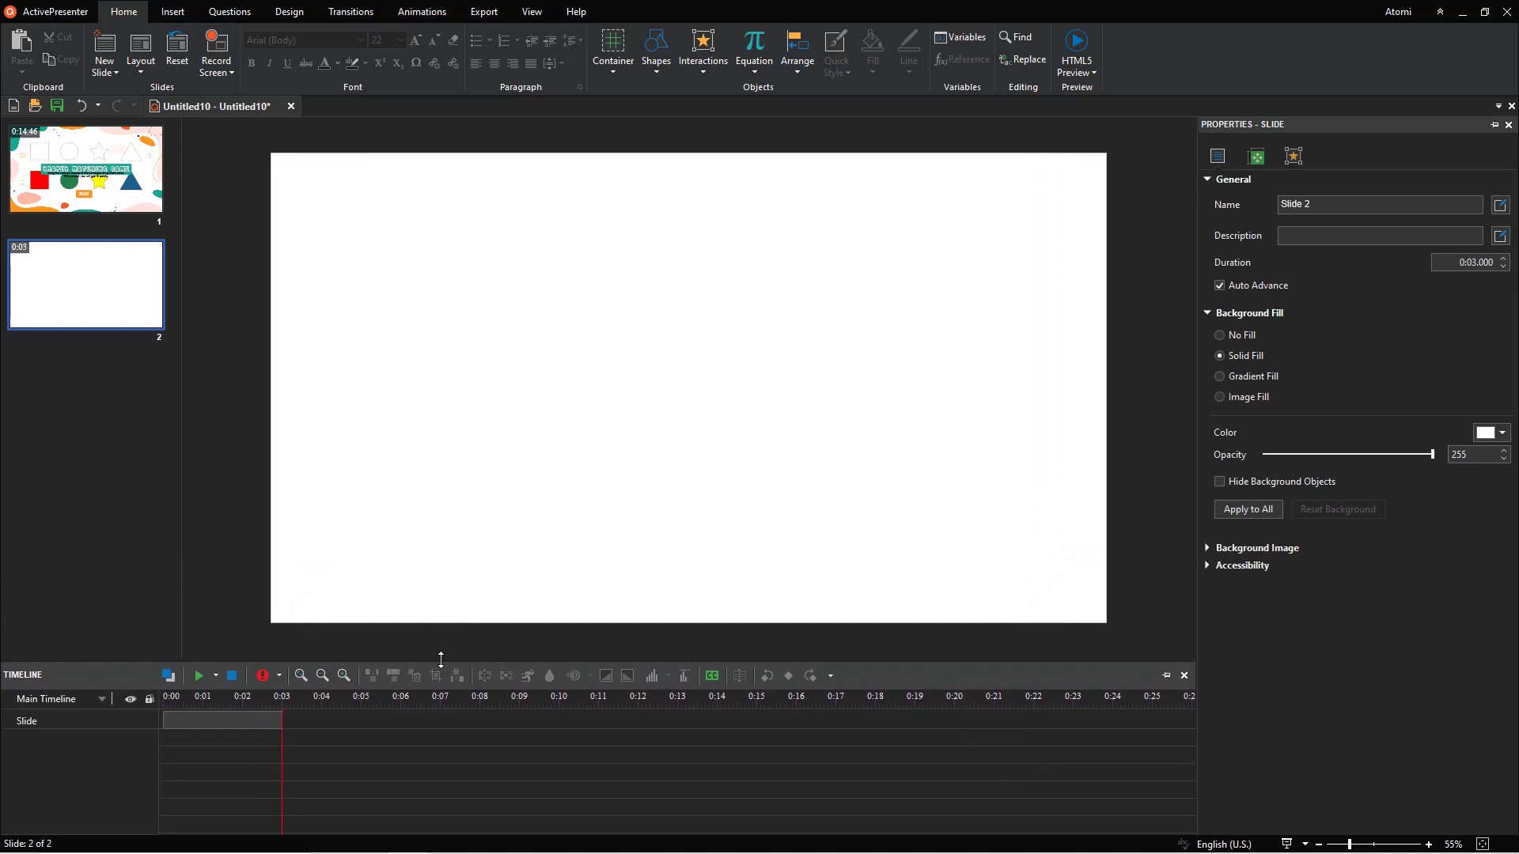
Set Slide 2's background to Image Fill using grassland.jpg.
left_click(1227, 397)
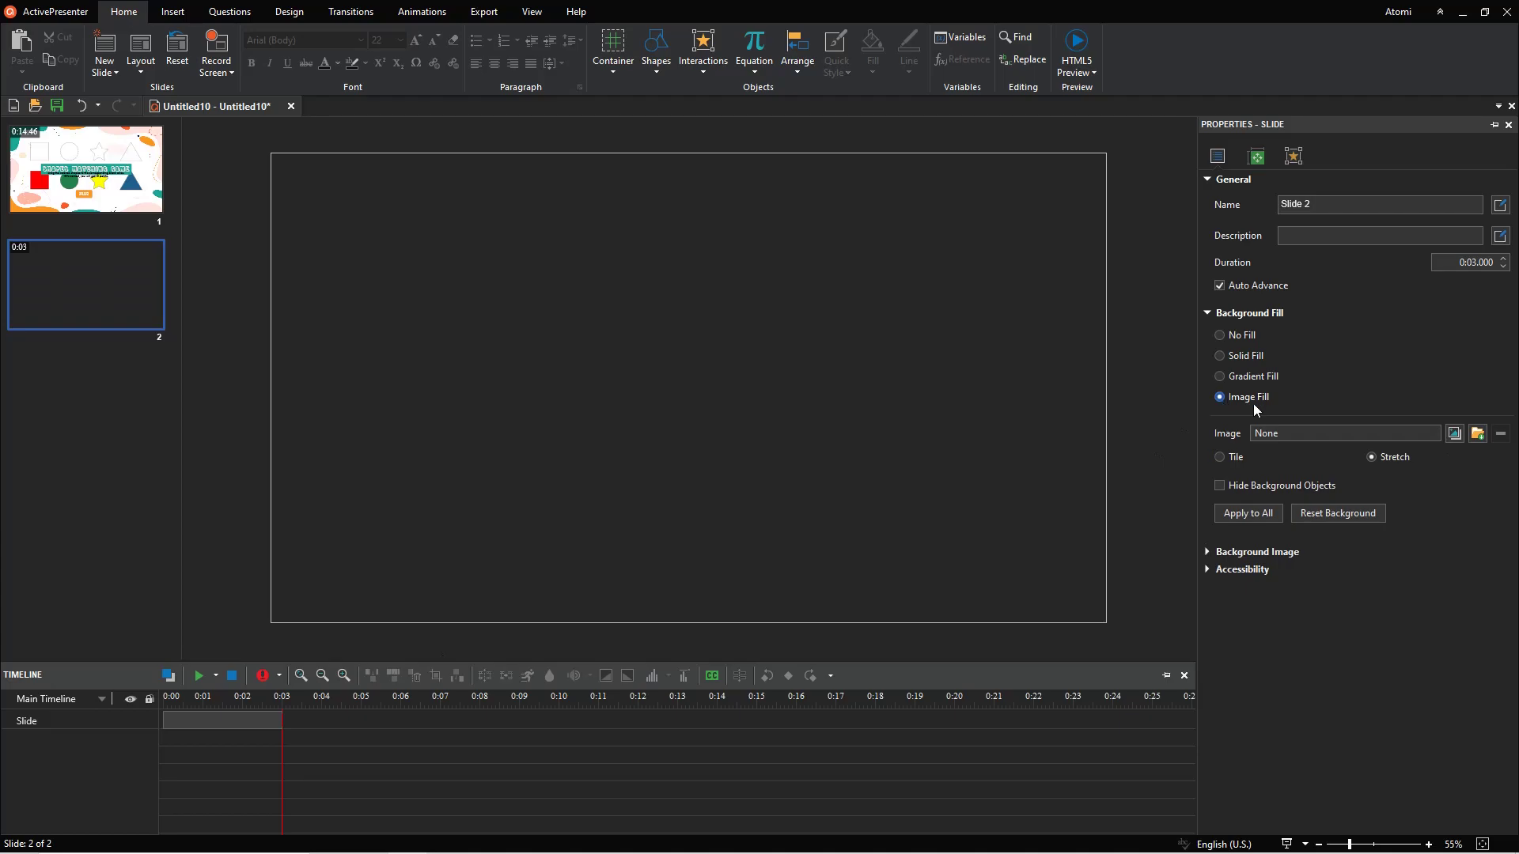
left_click(1473, 442)
left_click(478, 165)
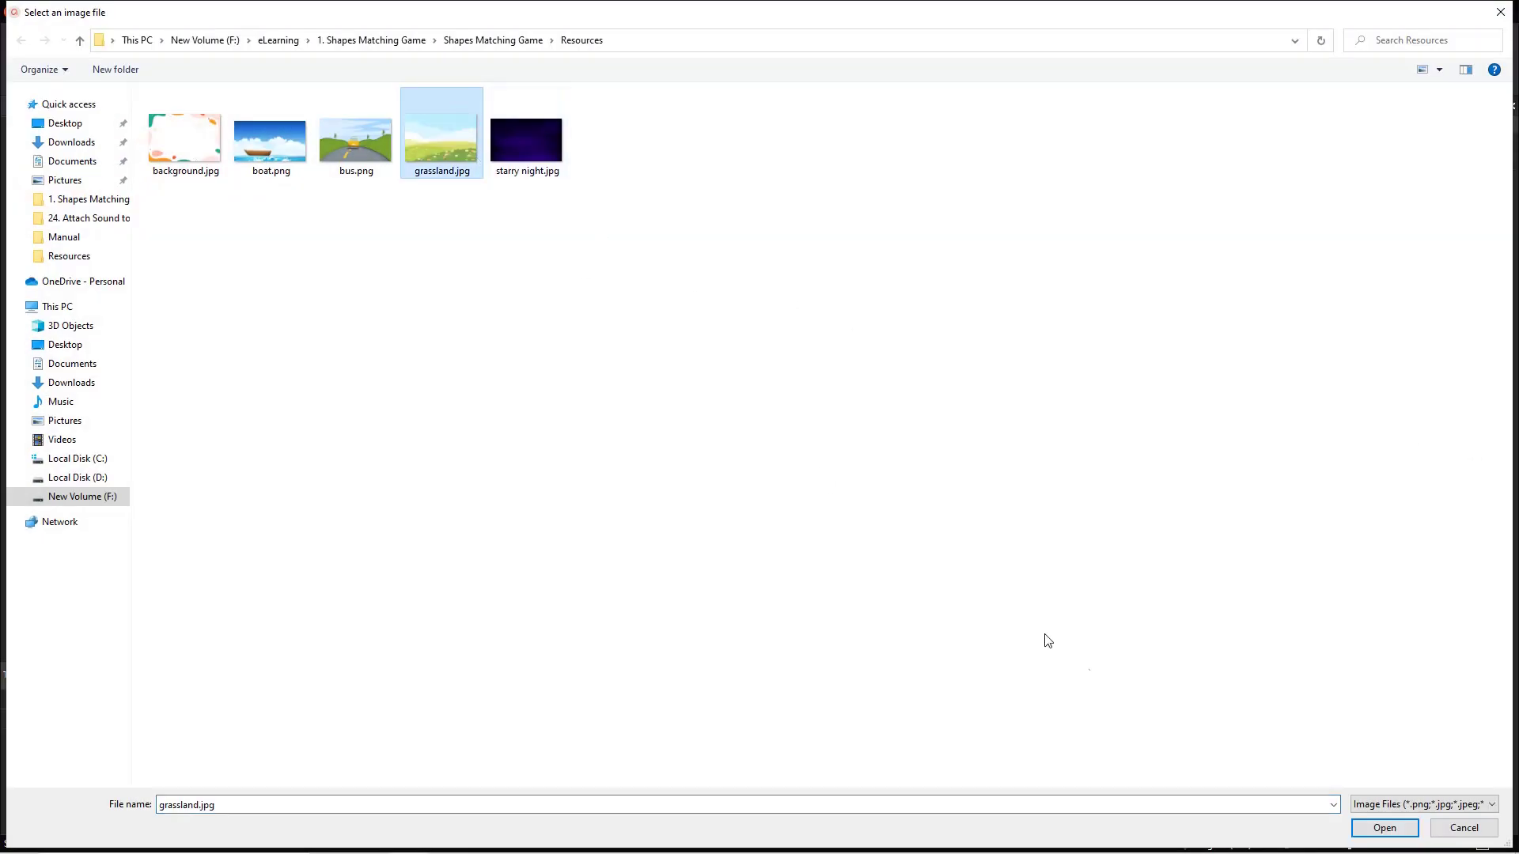
left_click(1404, 834)
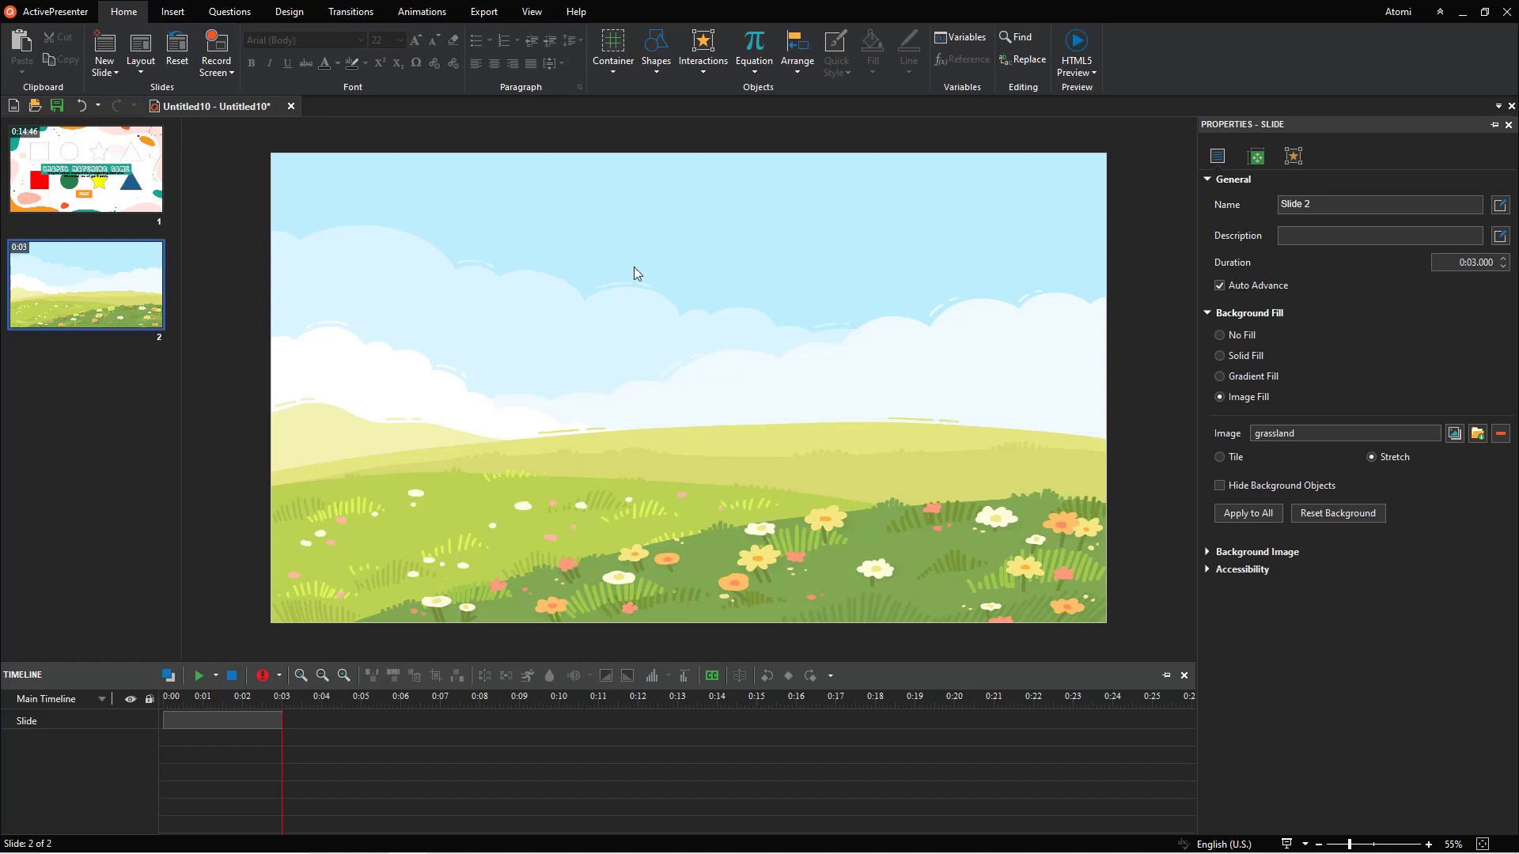
Draw a rectangle in the upper left and a wide triangle beside it.
left_click(184, 14)
left_click(113, 69)
left_click(107, 111)
left_click_drag(340, 278, 451, 365)
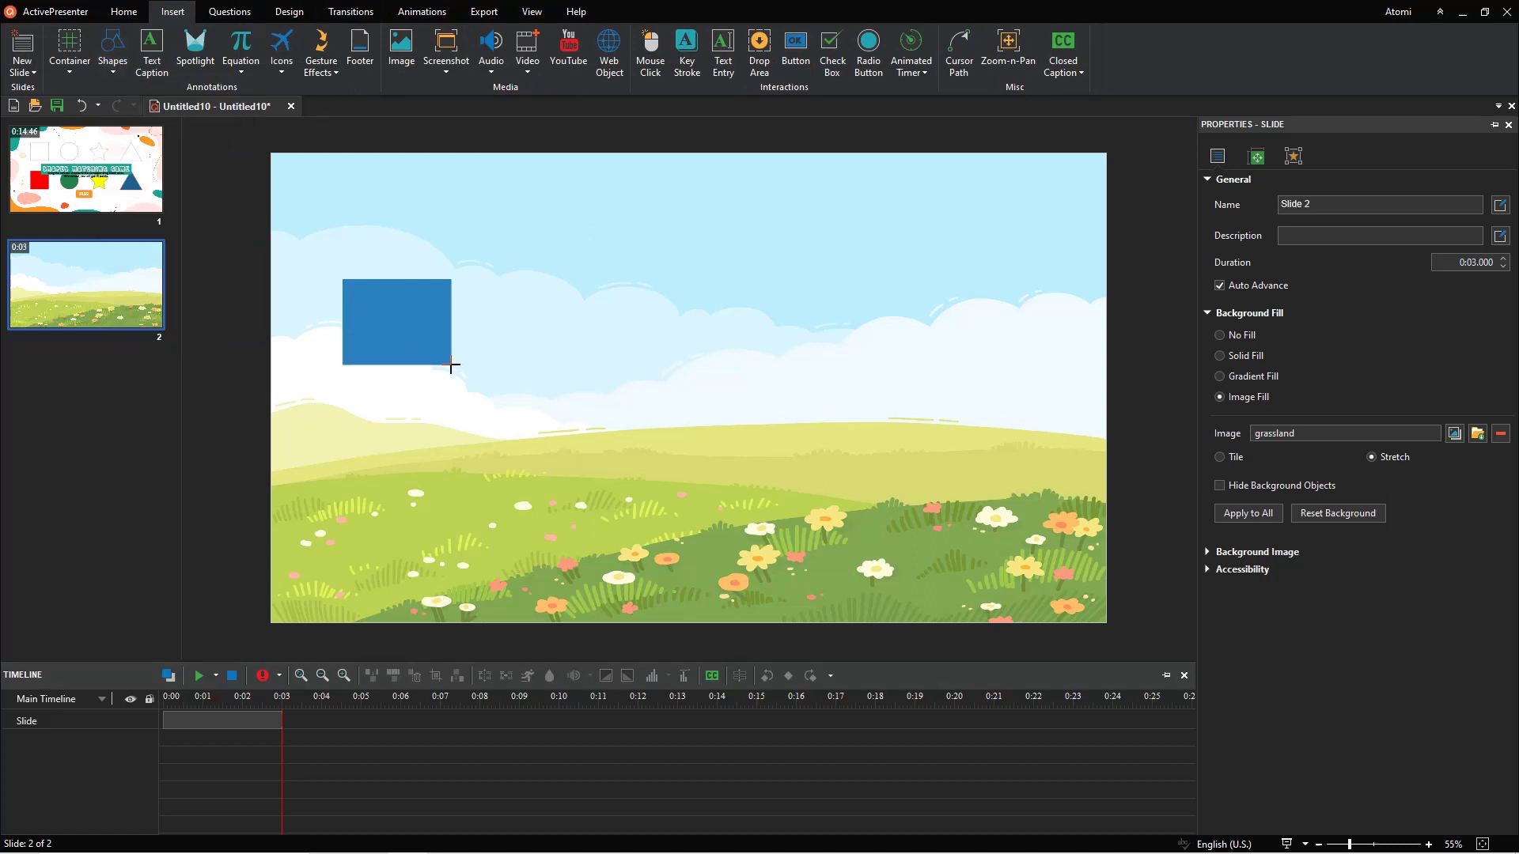
left_click(119, 79)
left_click(209, 110)
mouse_move(537, 289)
left_mouse_down()
mouse_move(730, 337)
mouse_move(609, 344)
left_mouse_up()
Add a hexagon and a tall rectangle below, then fill the top-left rectangle beige.
left_click(113, 54)
left_click(124, 140)
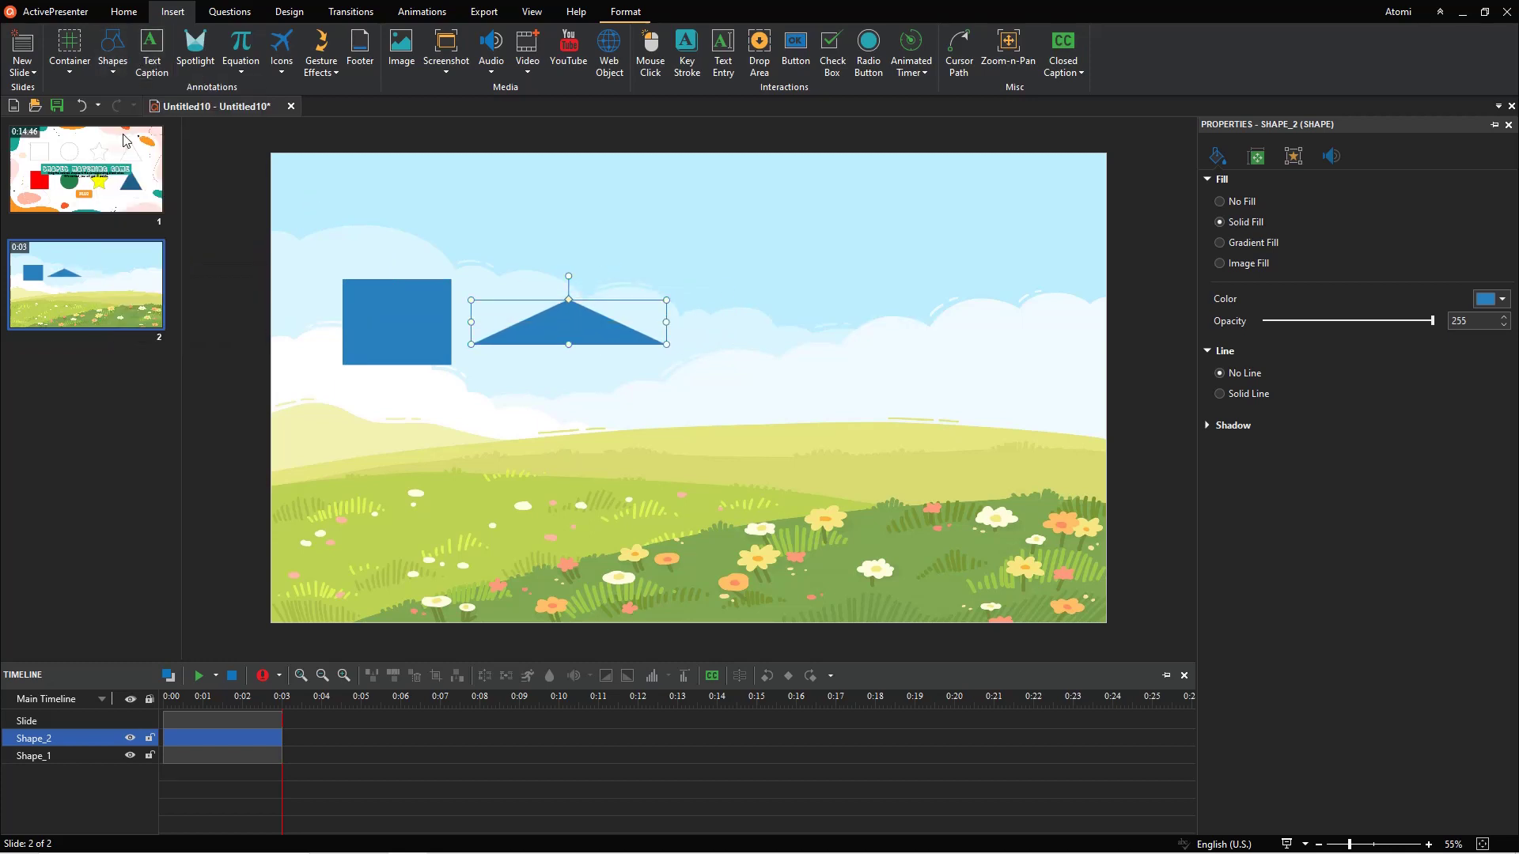
left_click_drag(359, 418, 425, 479)
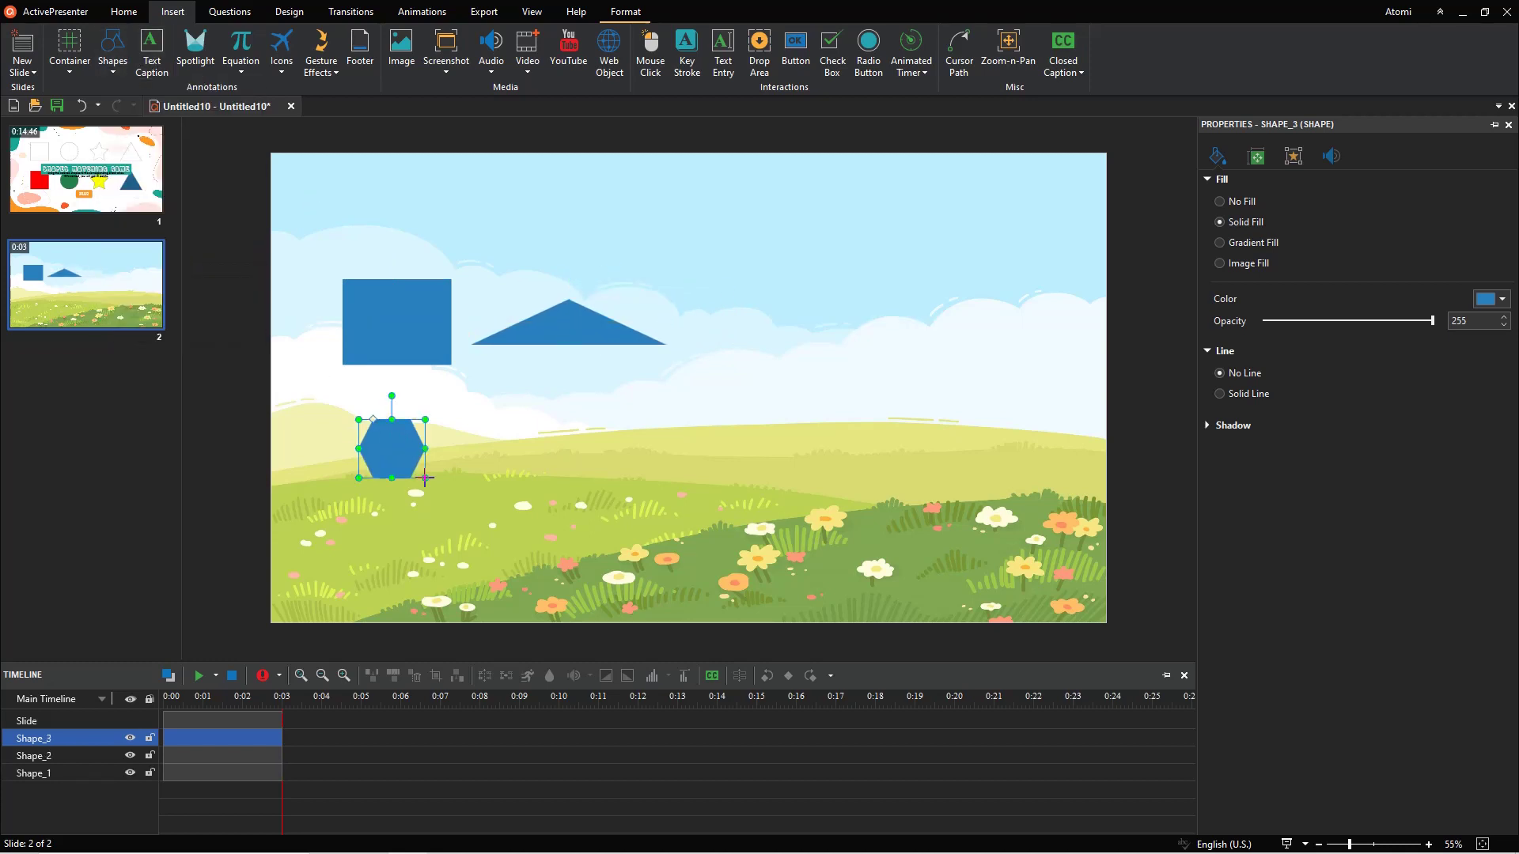
left_click(132, 78)
left_click(104, 124)
left_click_drag(507, 407, 557, 504)
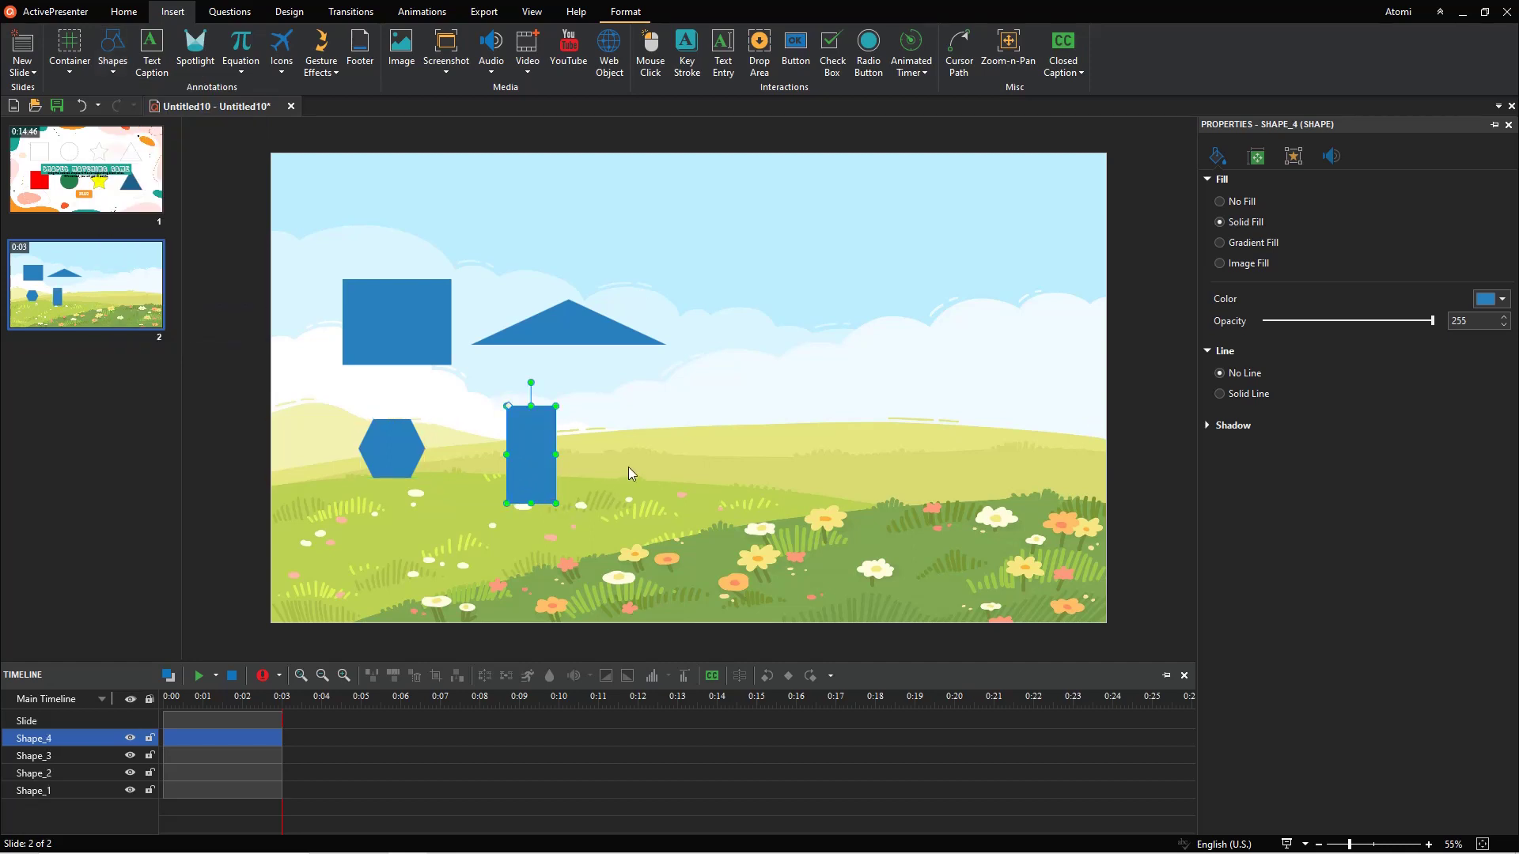
left_click(410, 347)
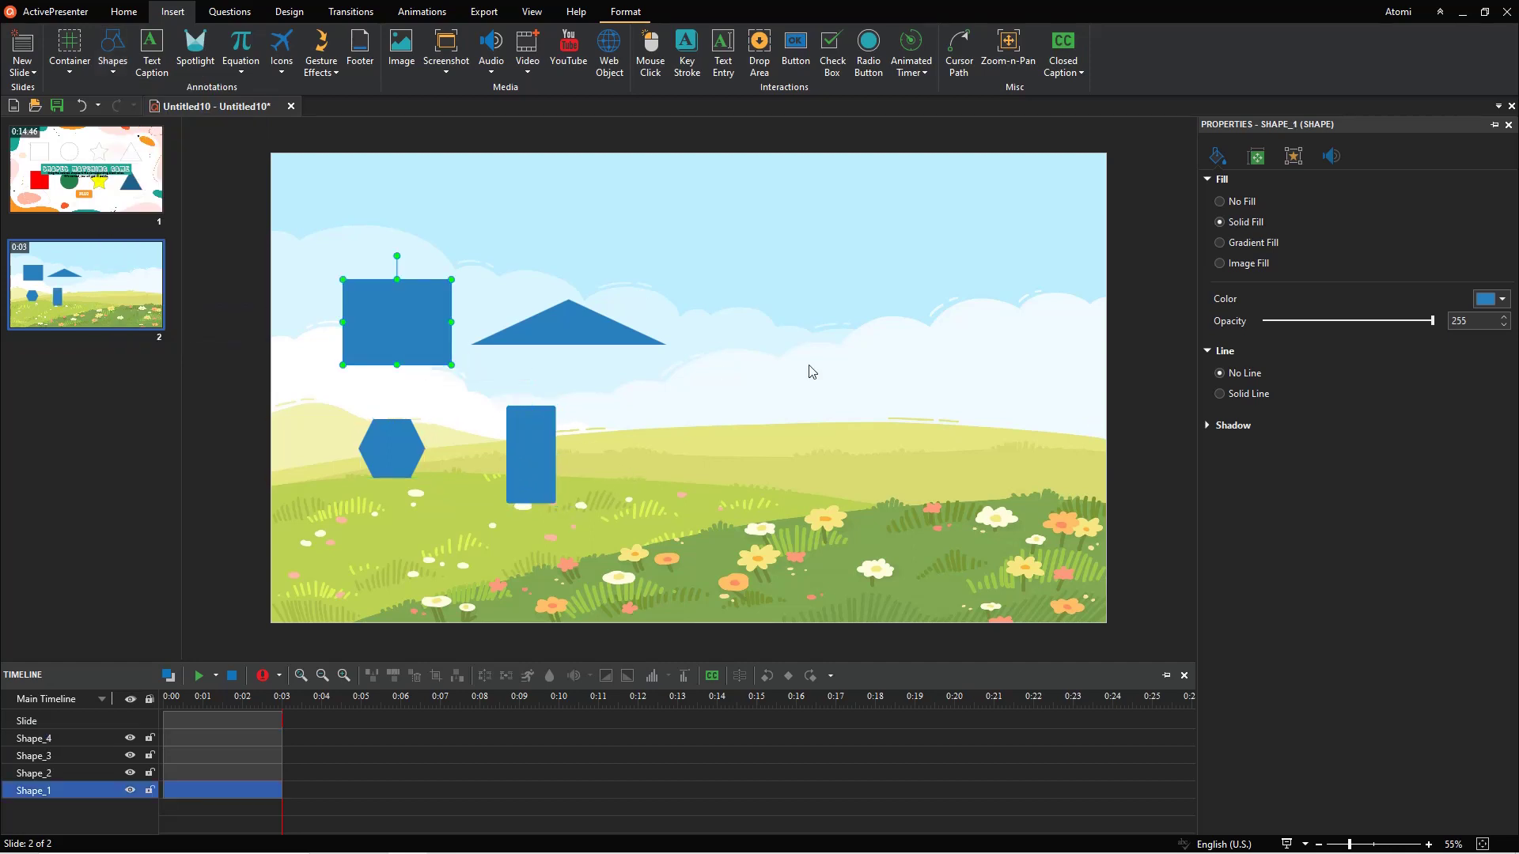
left_click(1501, 299)
left_click(1457, 380)
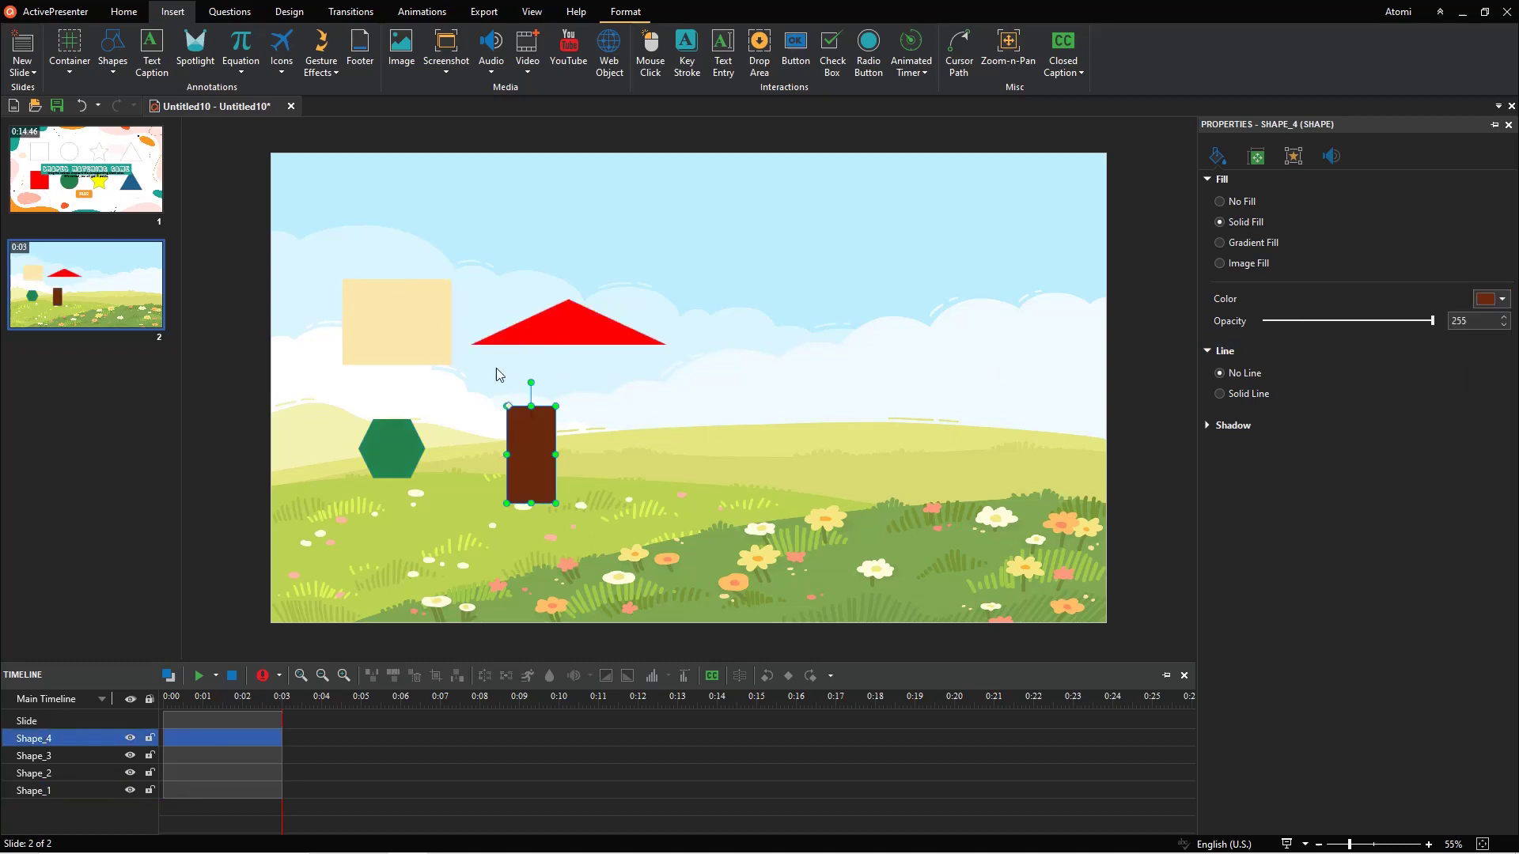
Replace the default shape names with Source_body, Source_roof, Source_window and Source_door.
left_click(425, 346)
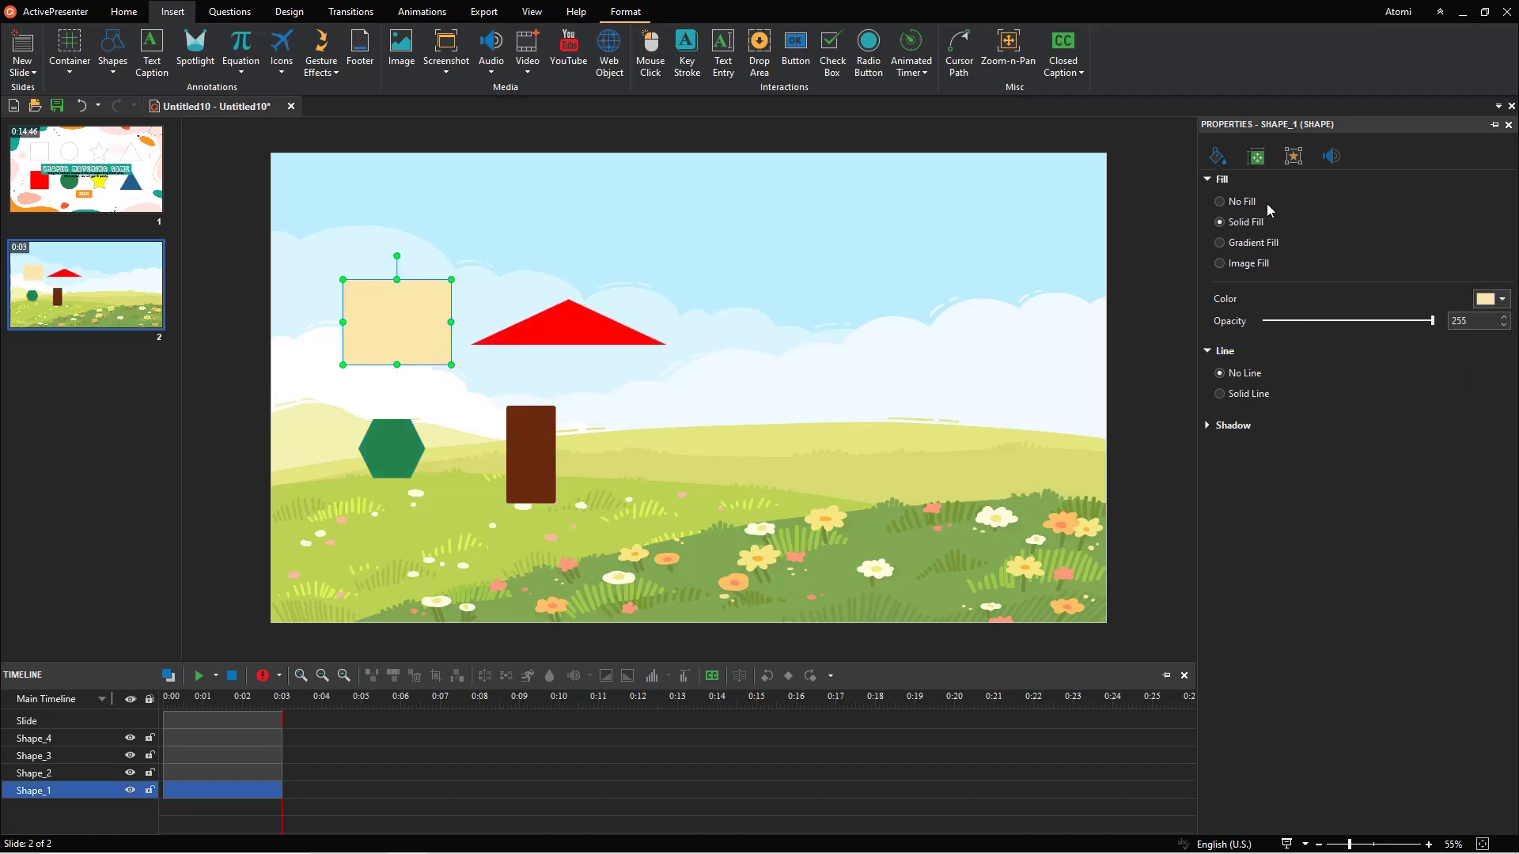
left_click(1293, 156)
left_click(1312, 185)
left_click(1389, 204)
key("BackSpace")
key("BackSpace")
key("BackSpace")
key("BackSpace")
key("BackSpace")
type("ource")
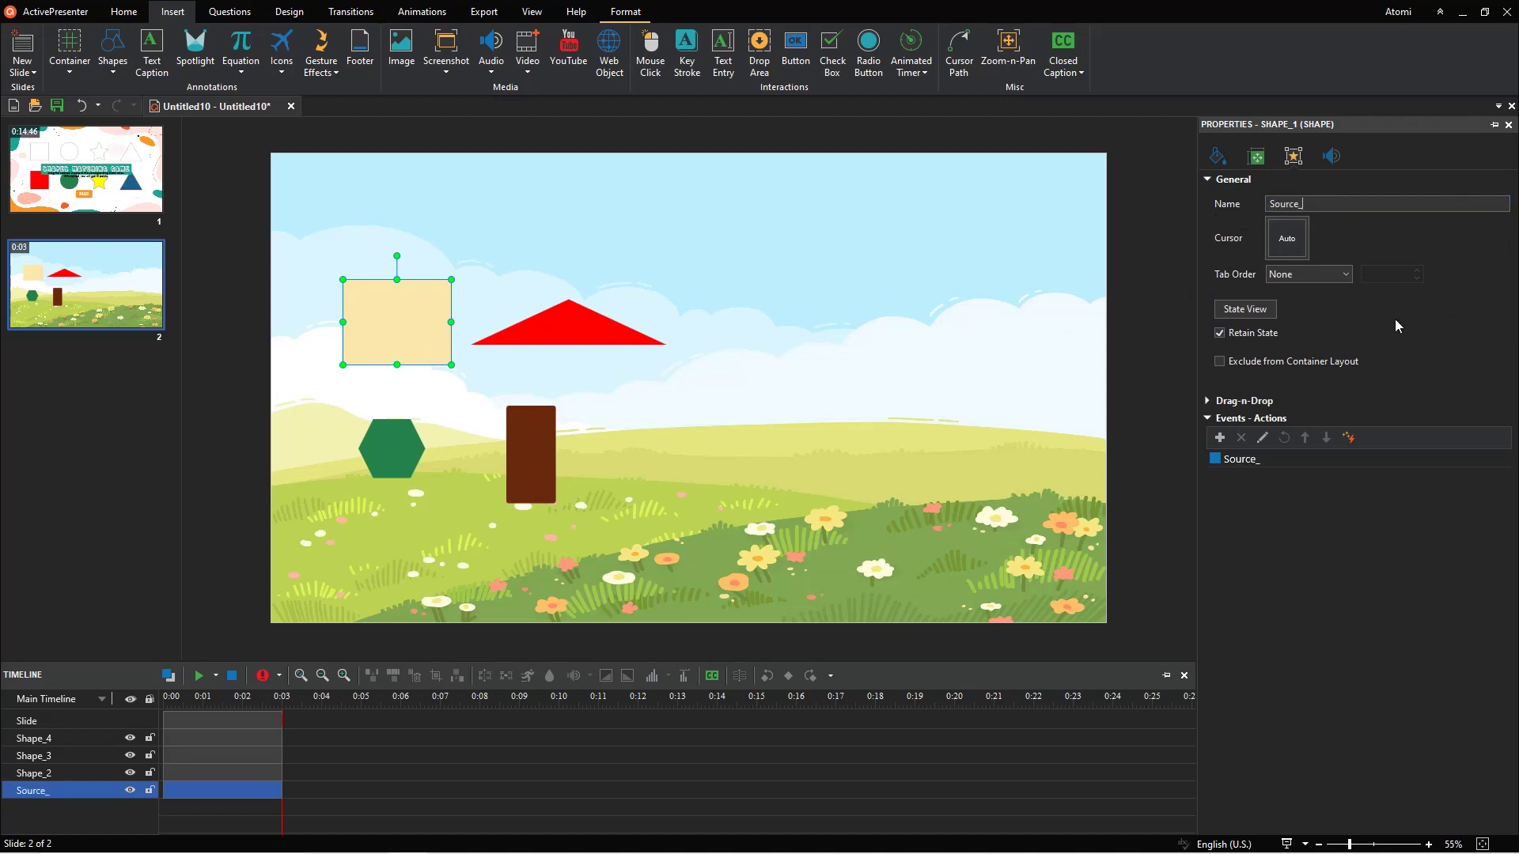
type("_")
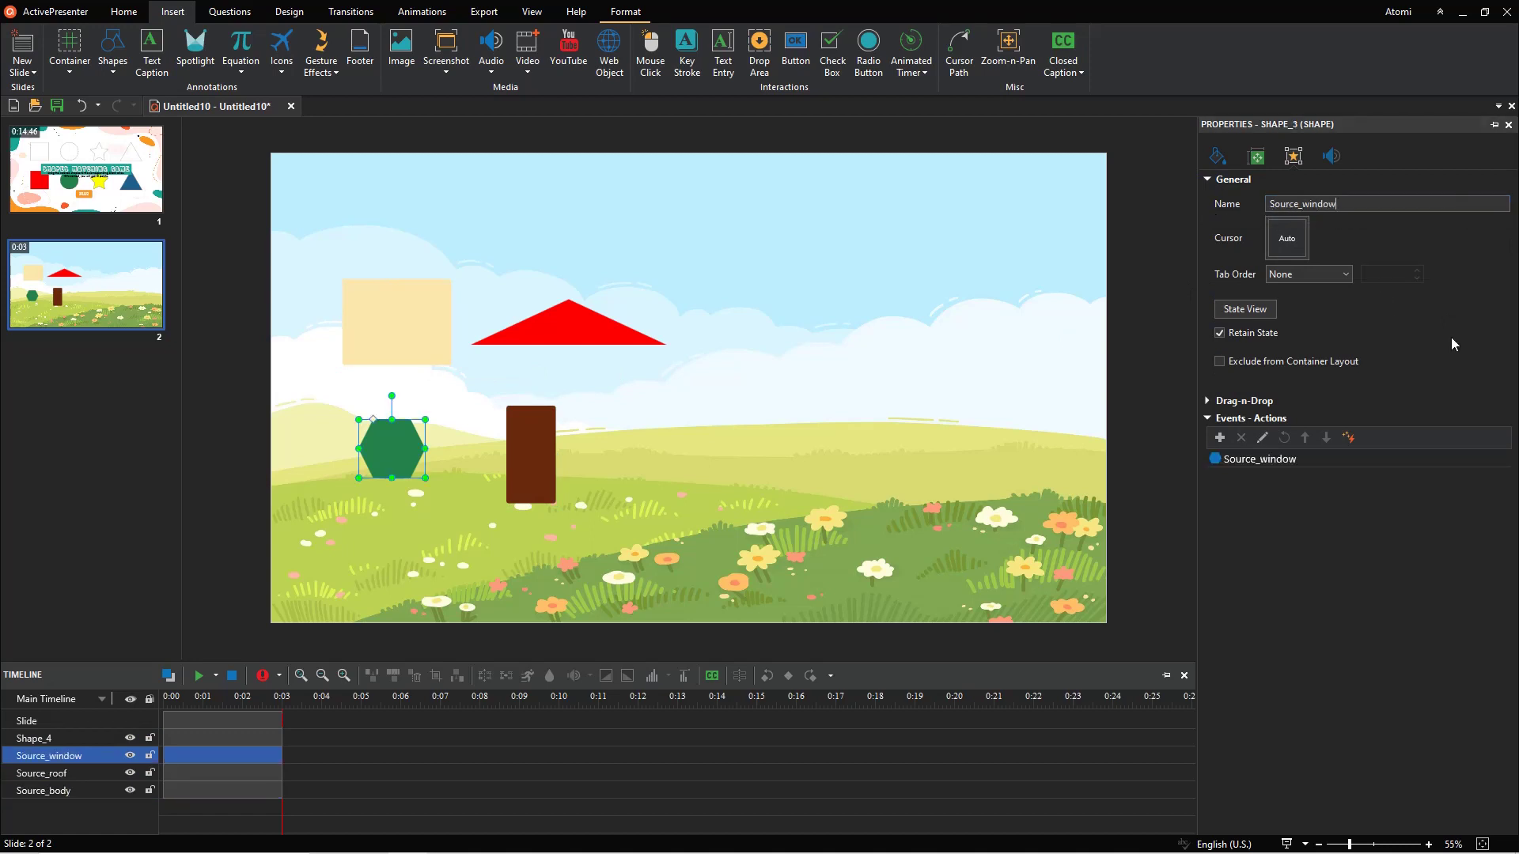
left_click(535, 448)
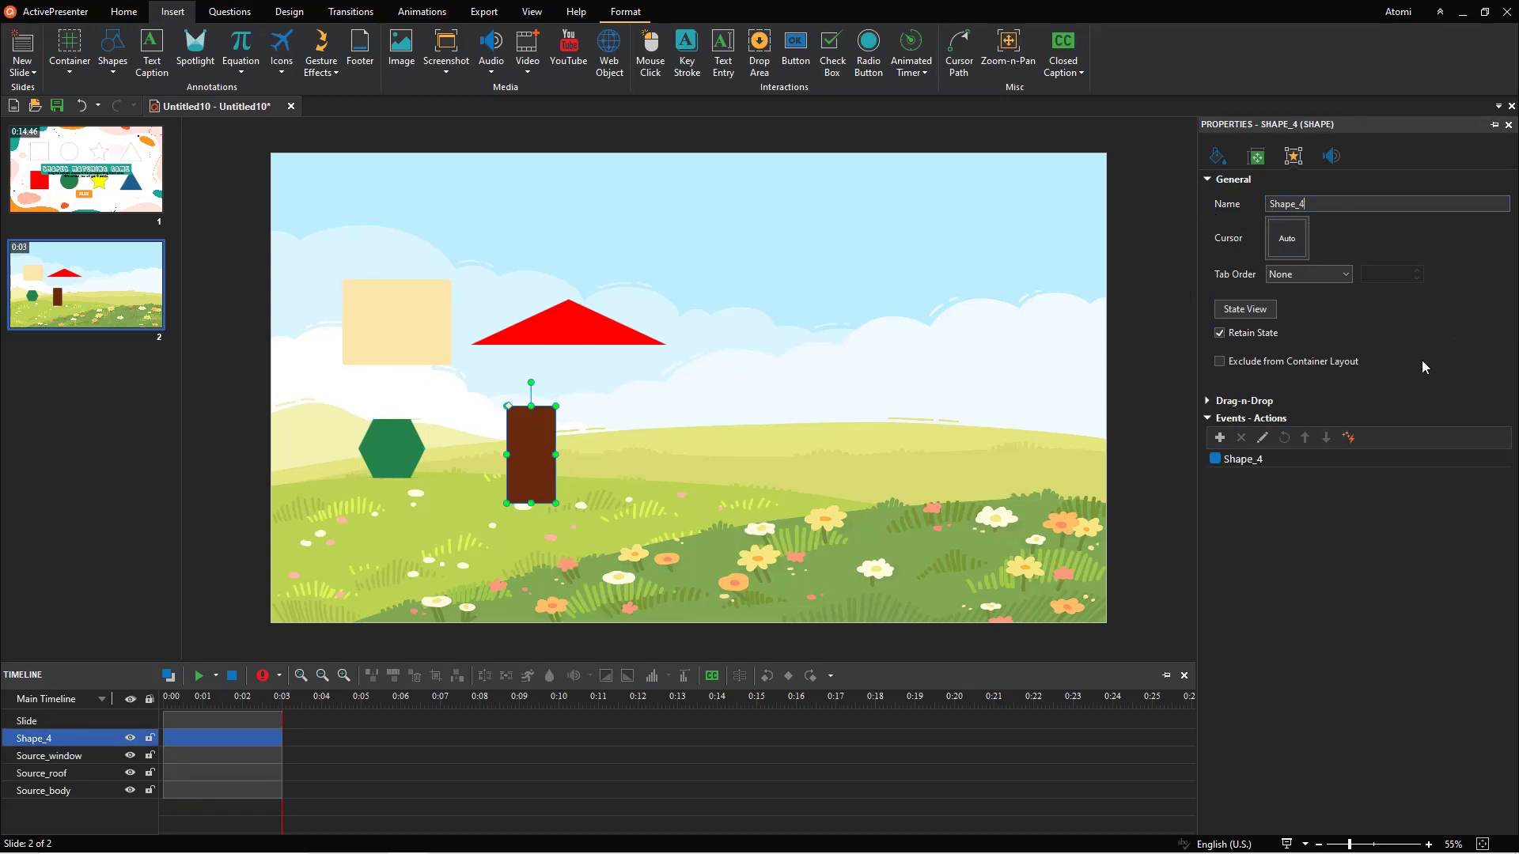
key("BackSpace")
key("BackSpace")
key("BackSpace")
key("BackSpace")
key("BackSpace")
type("ource_door")
left_click(795, 371)
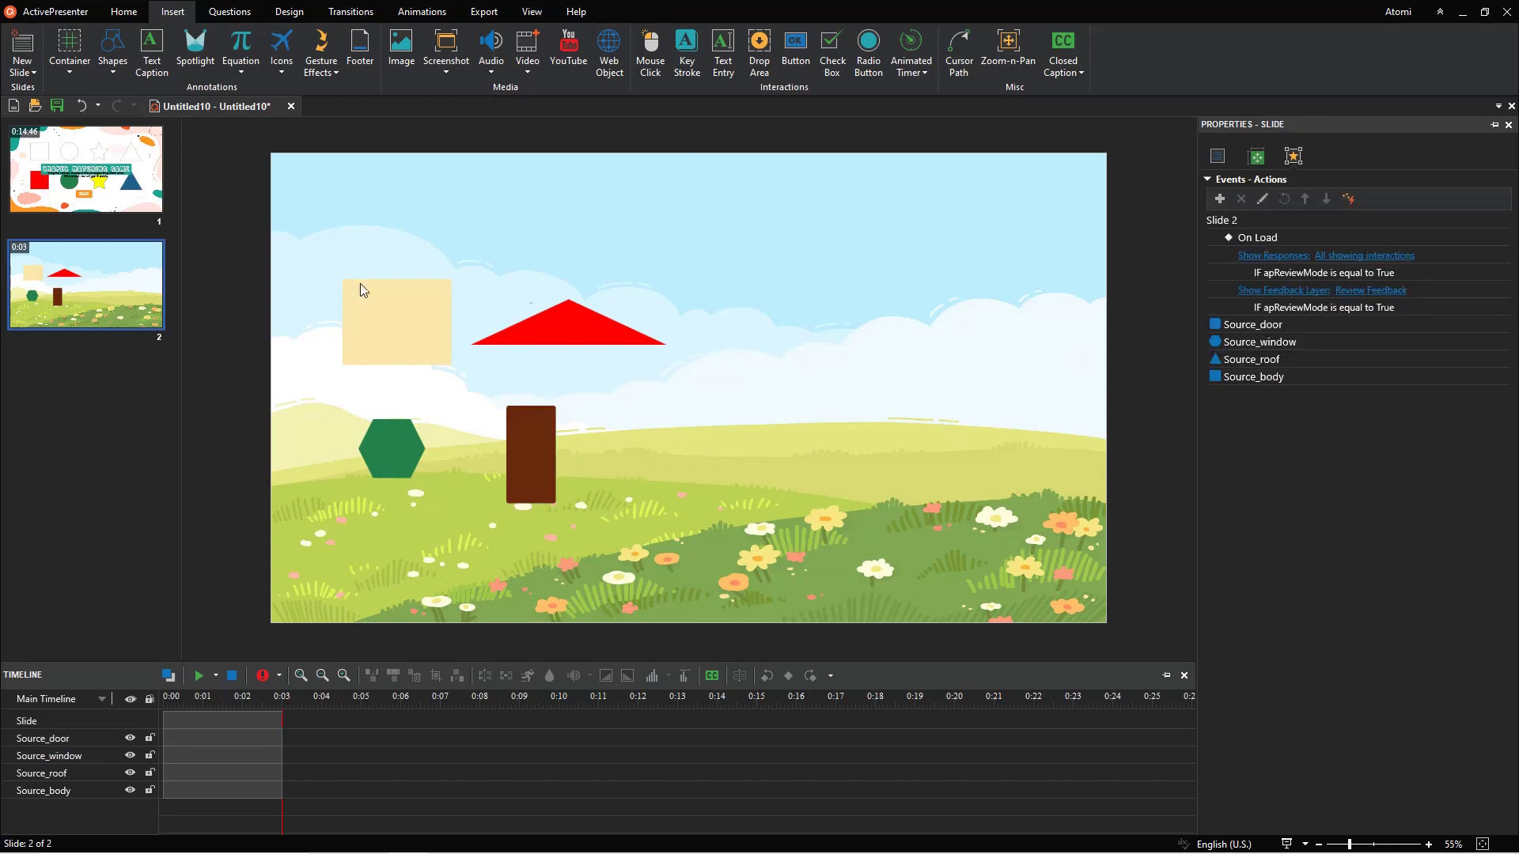
Set the four marquee-selected house shapes as Drag Sources and nudge them left.
left_click_drag(332, 247, 630, 522)
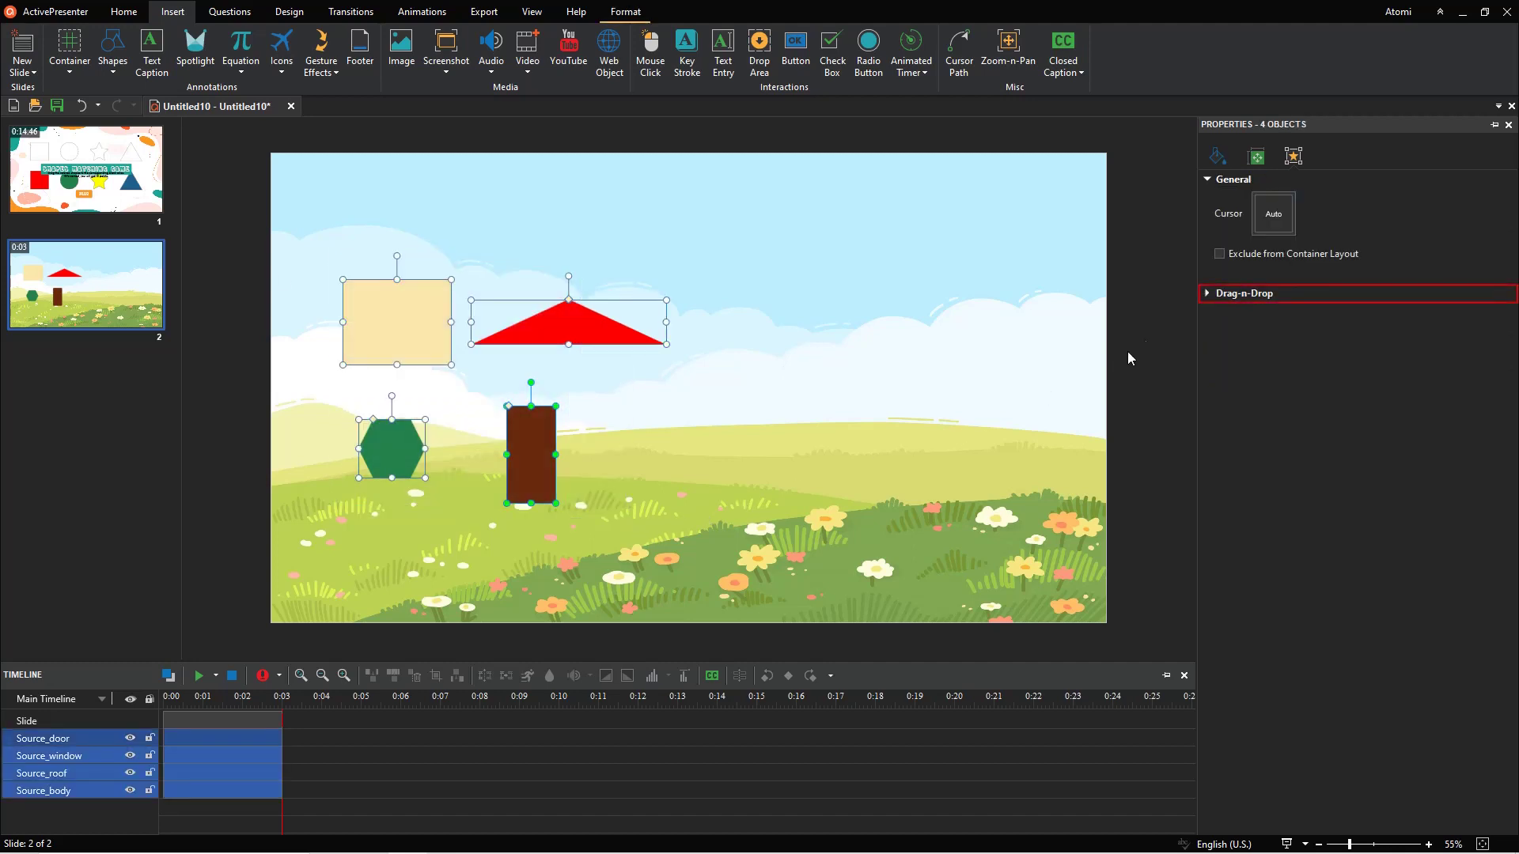
left_click(1208, 295)
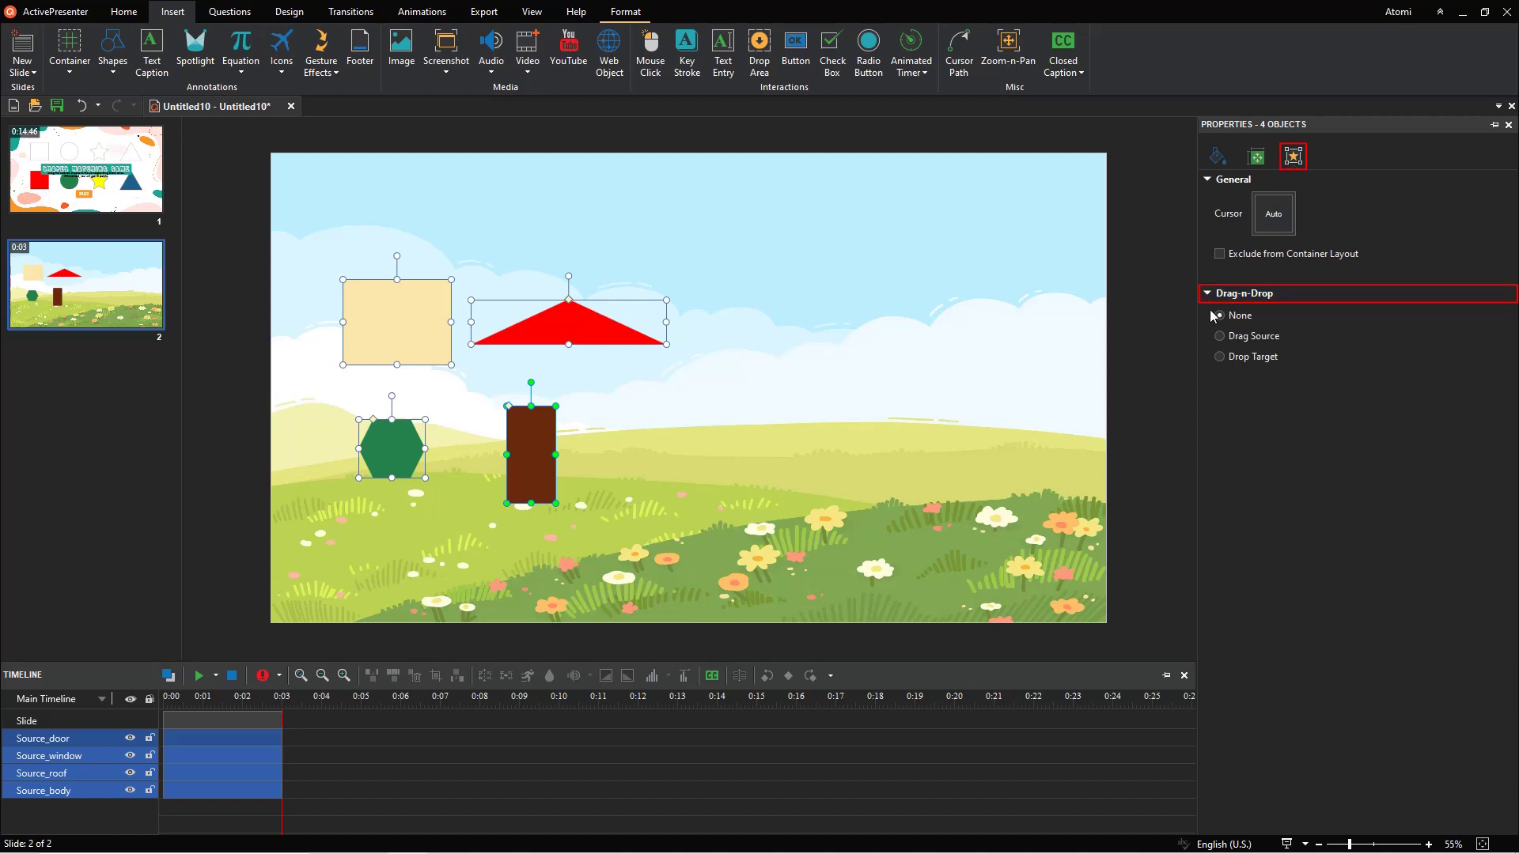
left_click(1220, 336)
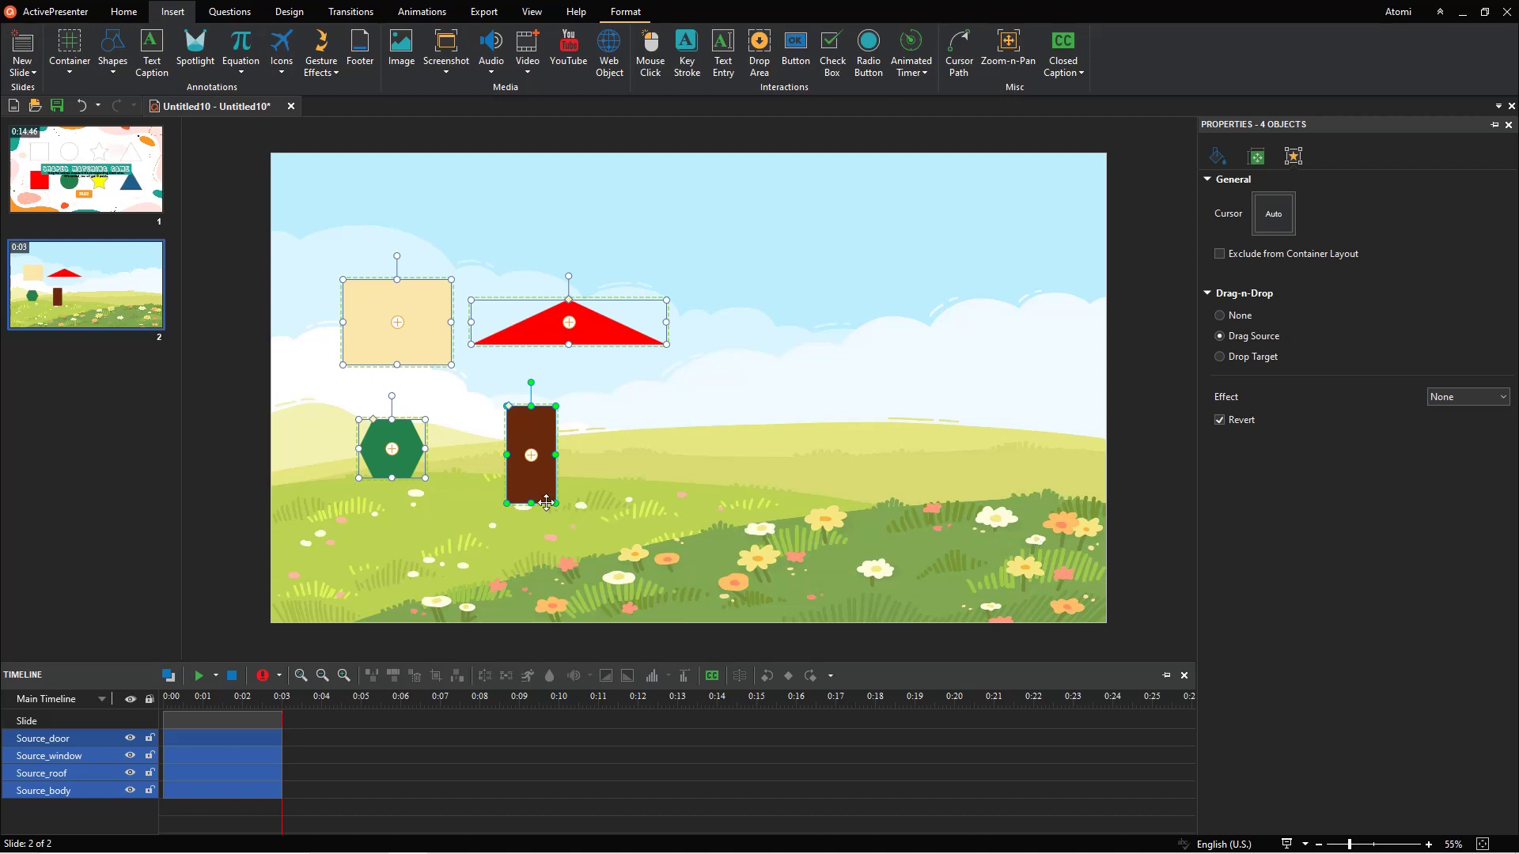
left_click_drag(545, 503, 503, 503)
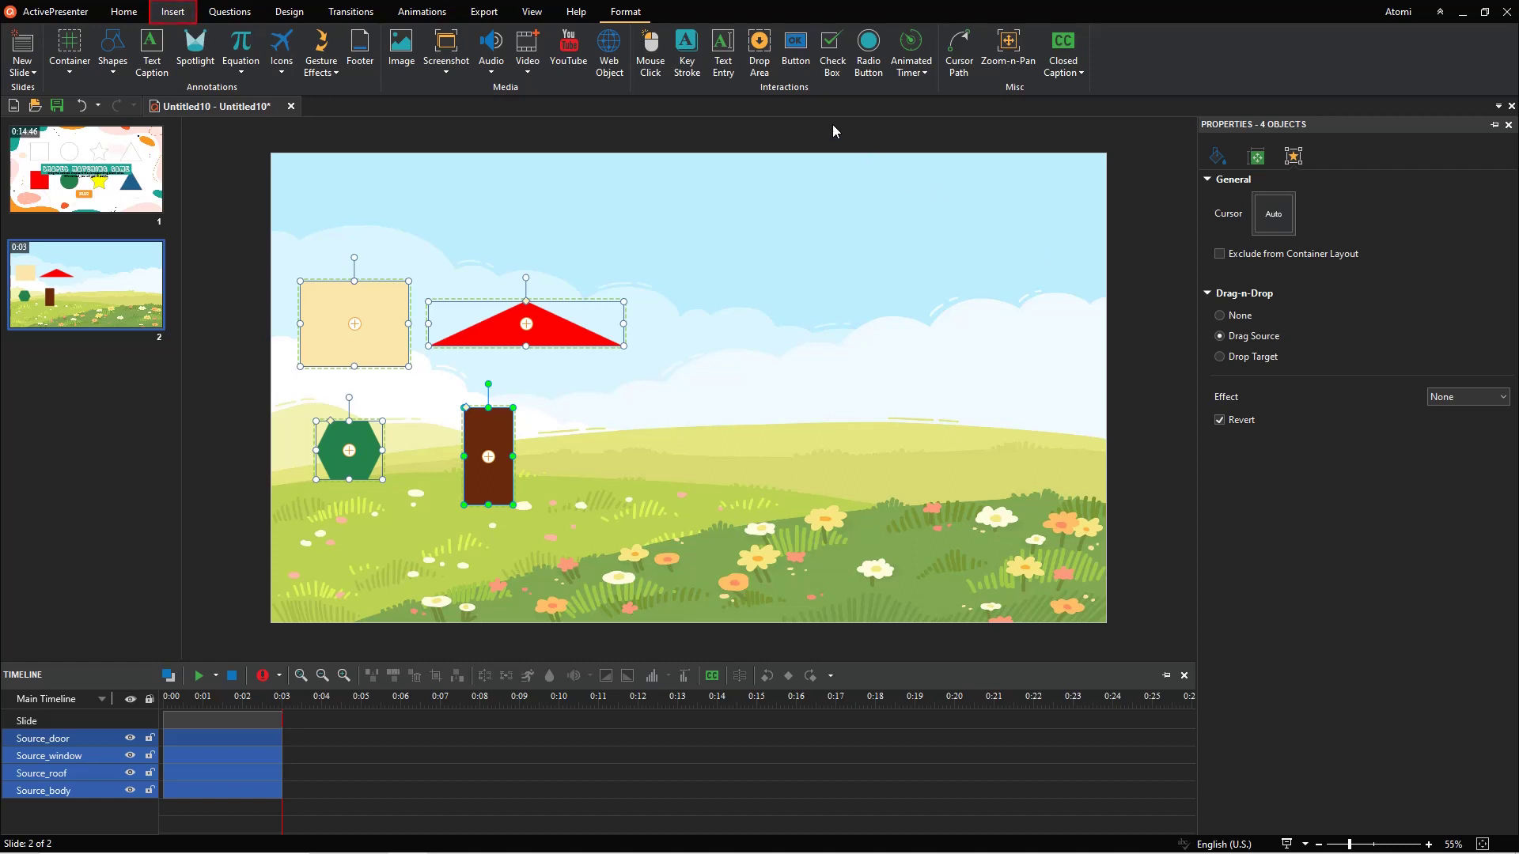
Insert a drop area on the slide's right and delete its generated drag source and both messages.
left_click(760, 53)
left_click_drag(798, 299, 900, 402)
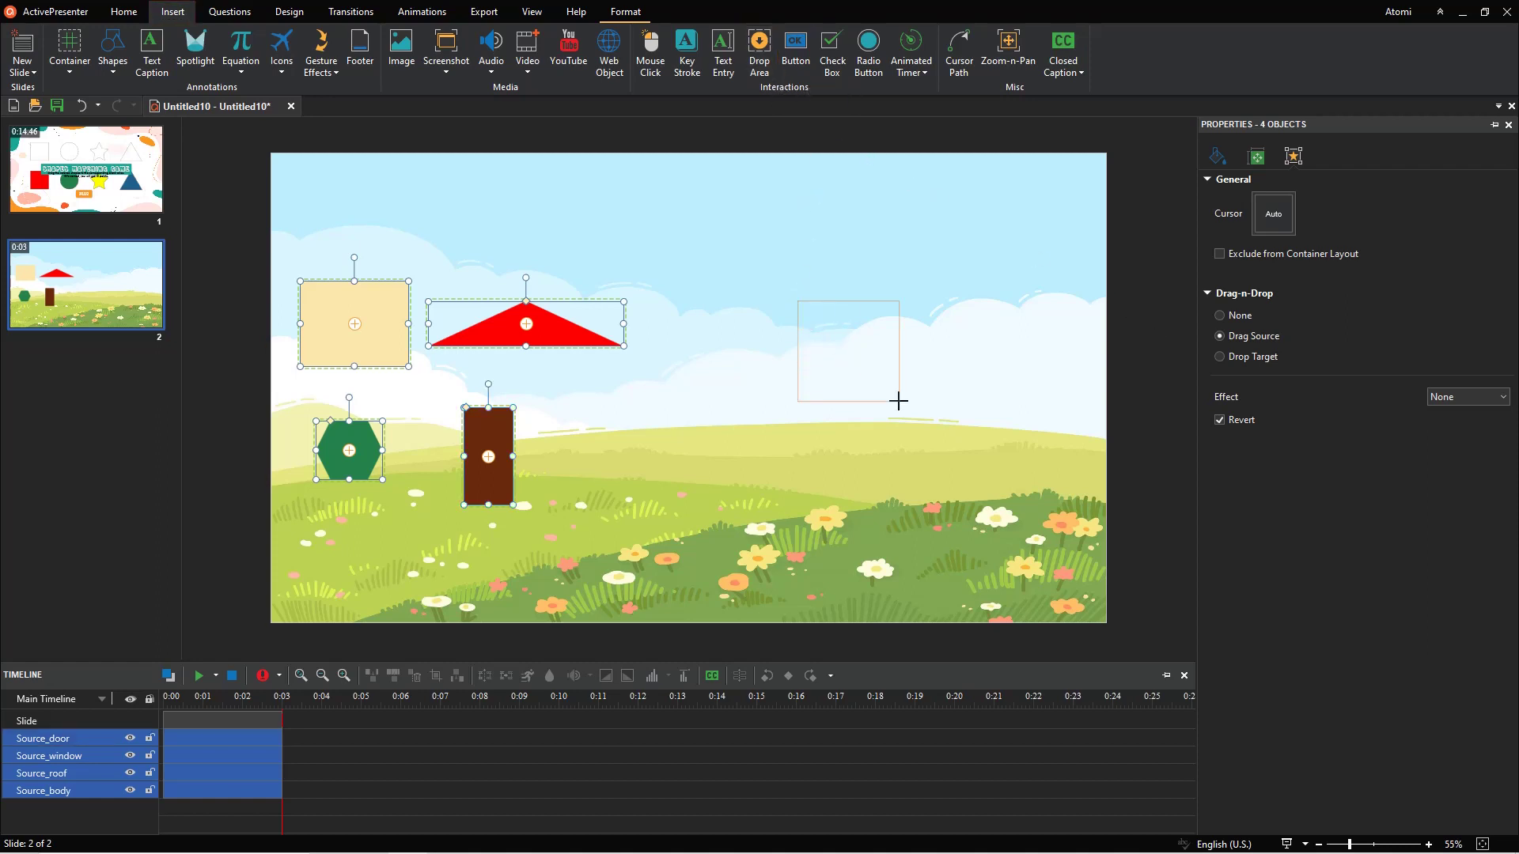
left_click(991, 419)
left_click(876, 451)
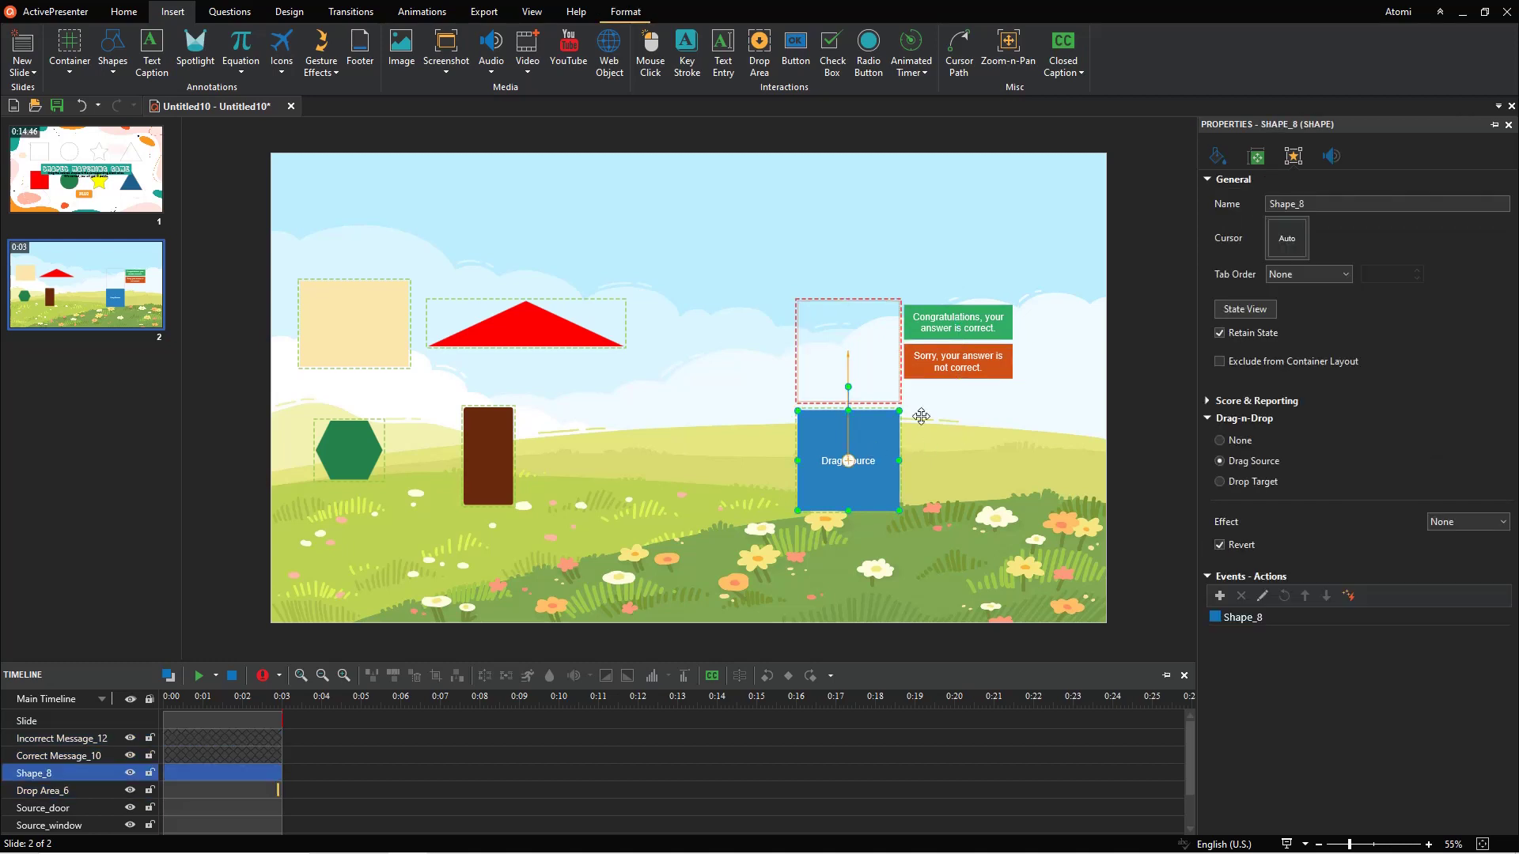
left_click(1008, 374, "shift")
left_click(956, 323, "shift")
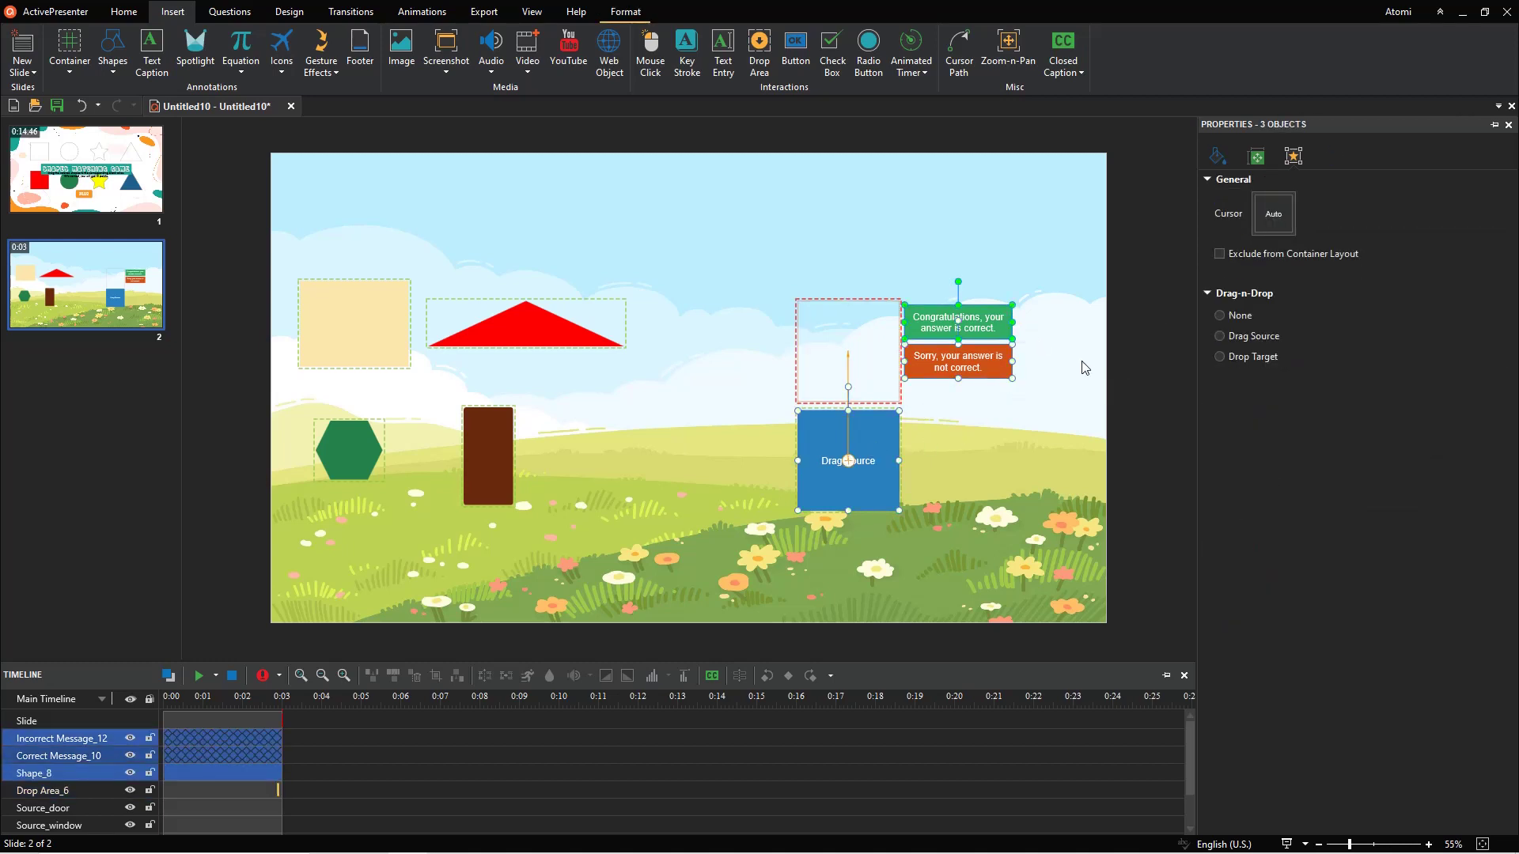
key("Delete")
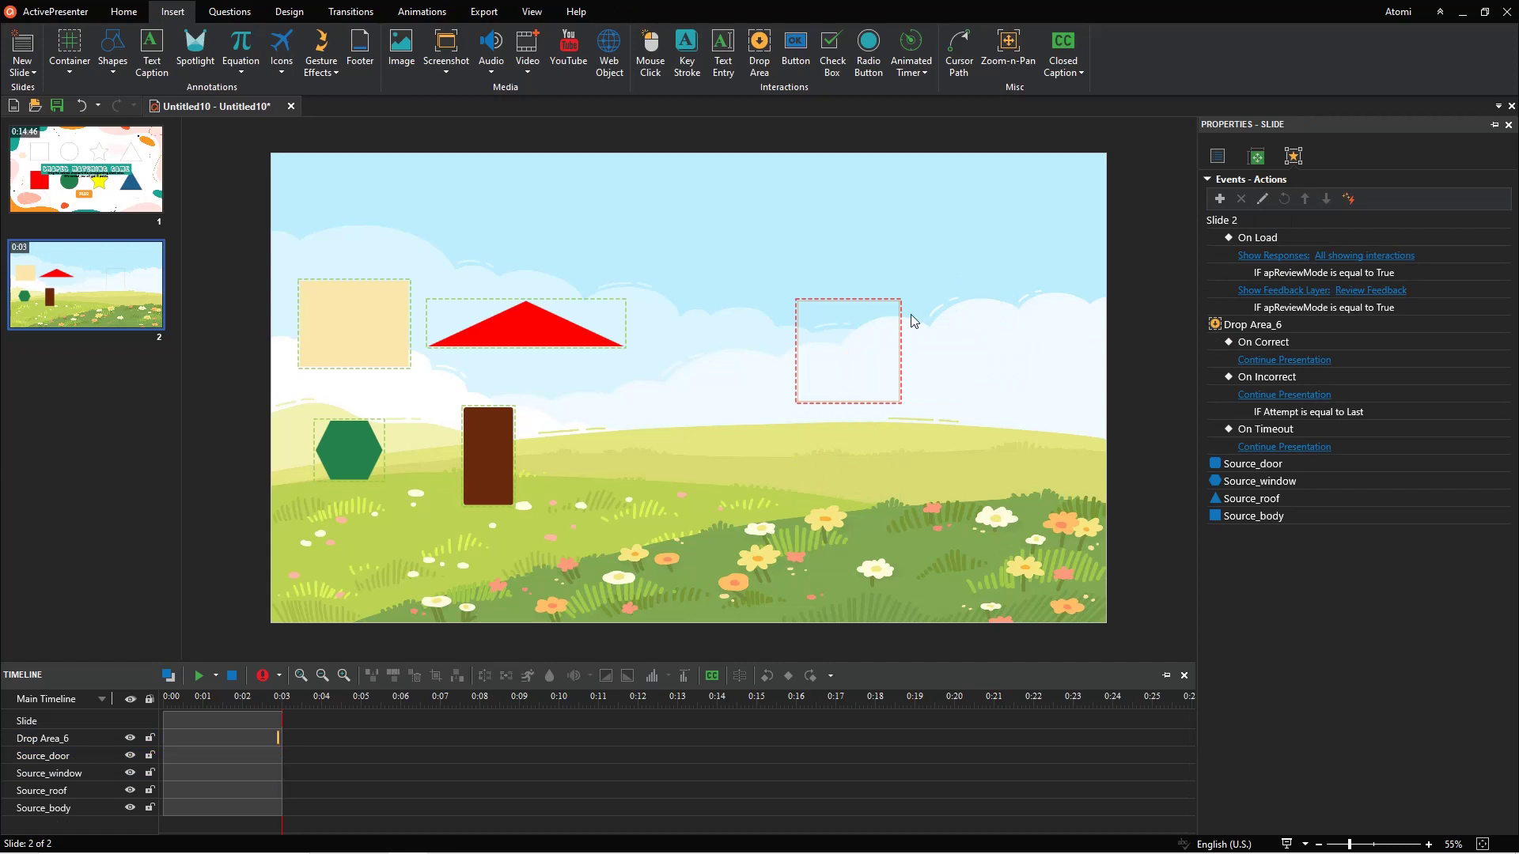
Duplicate the drop area three times and scatter the copies around the right side.
left_click(890, 302)
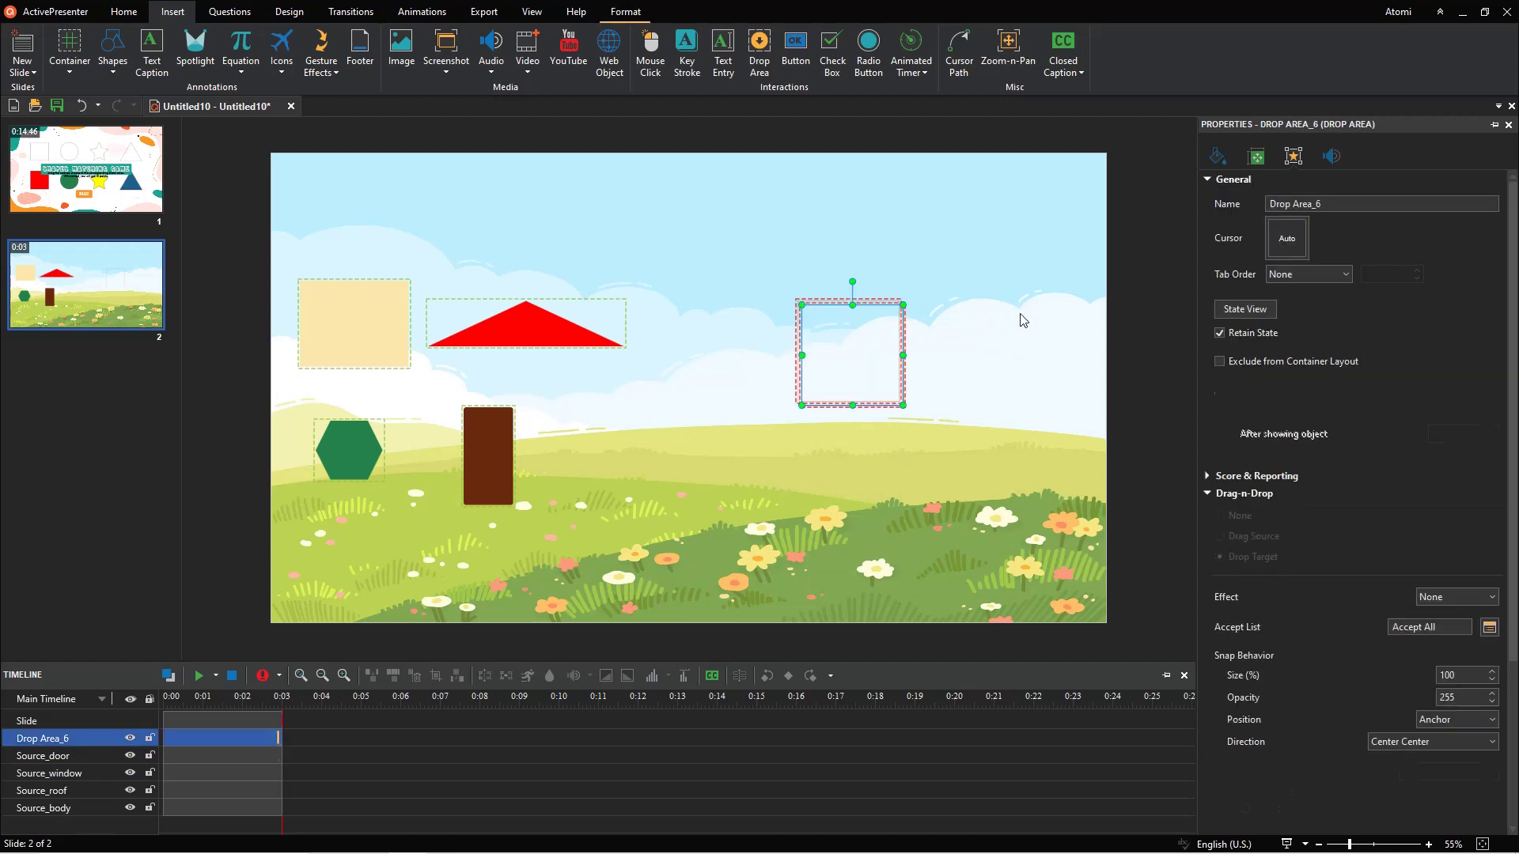
key("ctrl+d")
key("ctrl+d")
key("ctrl+d")
left_click_drag(910, 335, 1037, 264)
left_click_drag(909, 313, 1012, 423)
left_click_drag(902, 352, 803, 465)
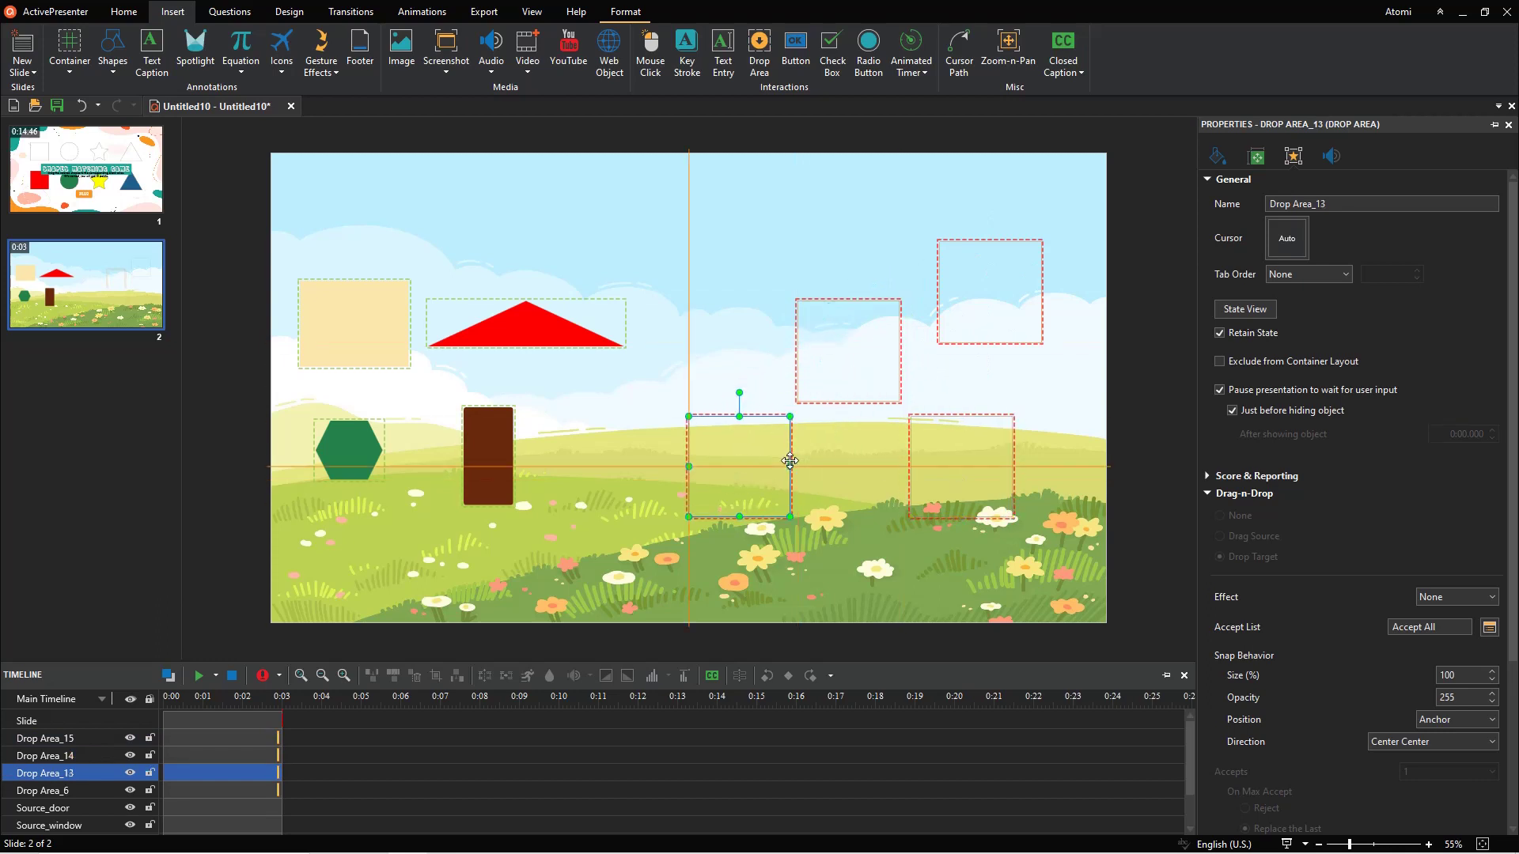
Change one drop area into a triangle and stretch it into a wide, short roof.
left_click(840, 303)
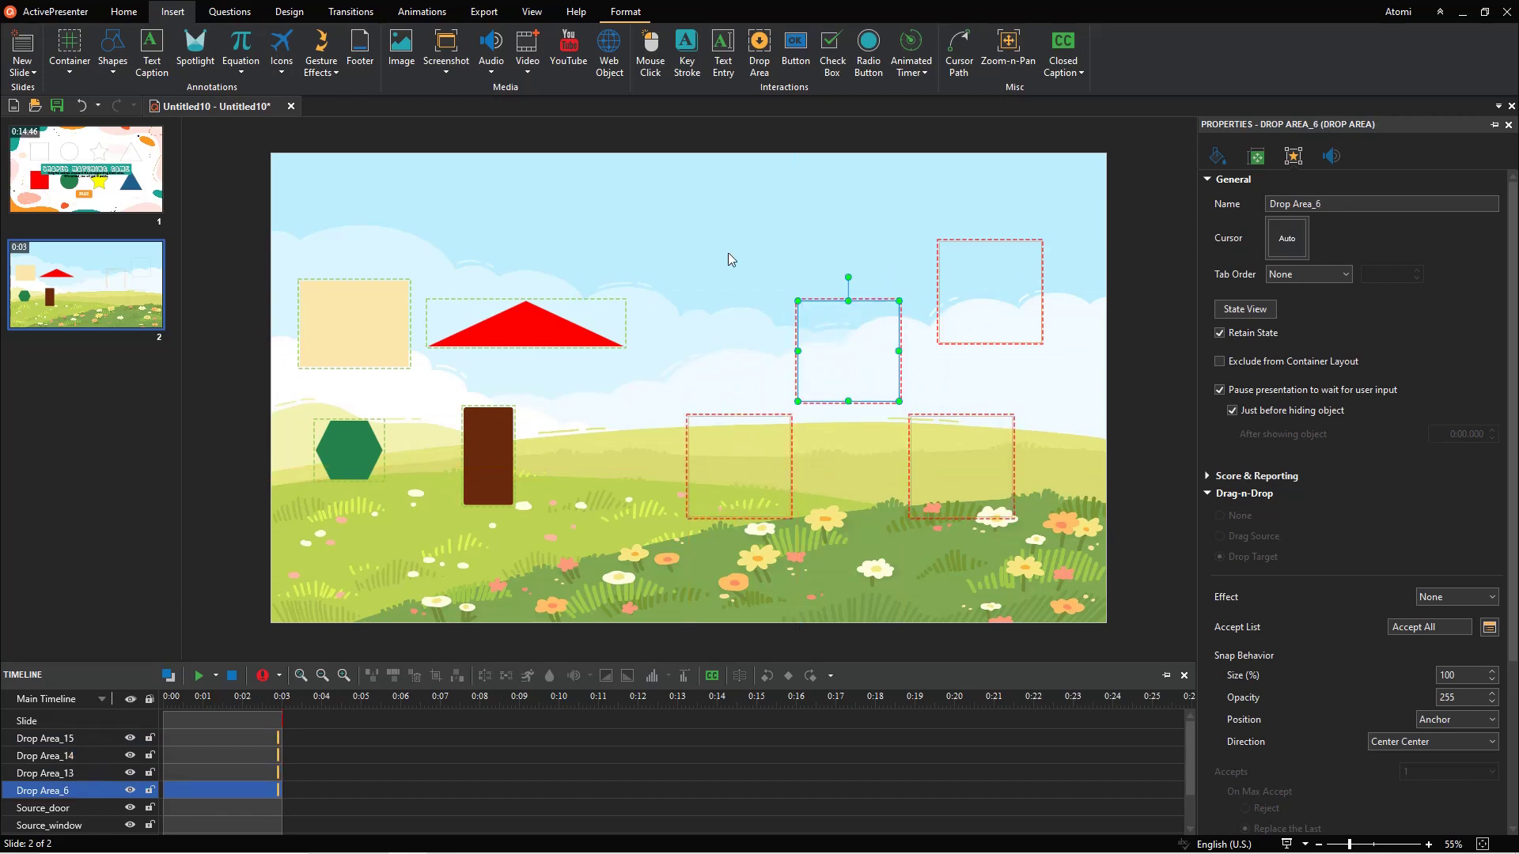
left_click(628, 15)
left_click(25, 54)
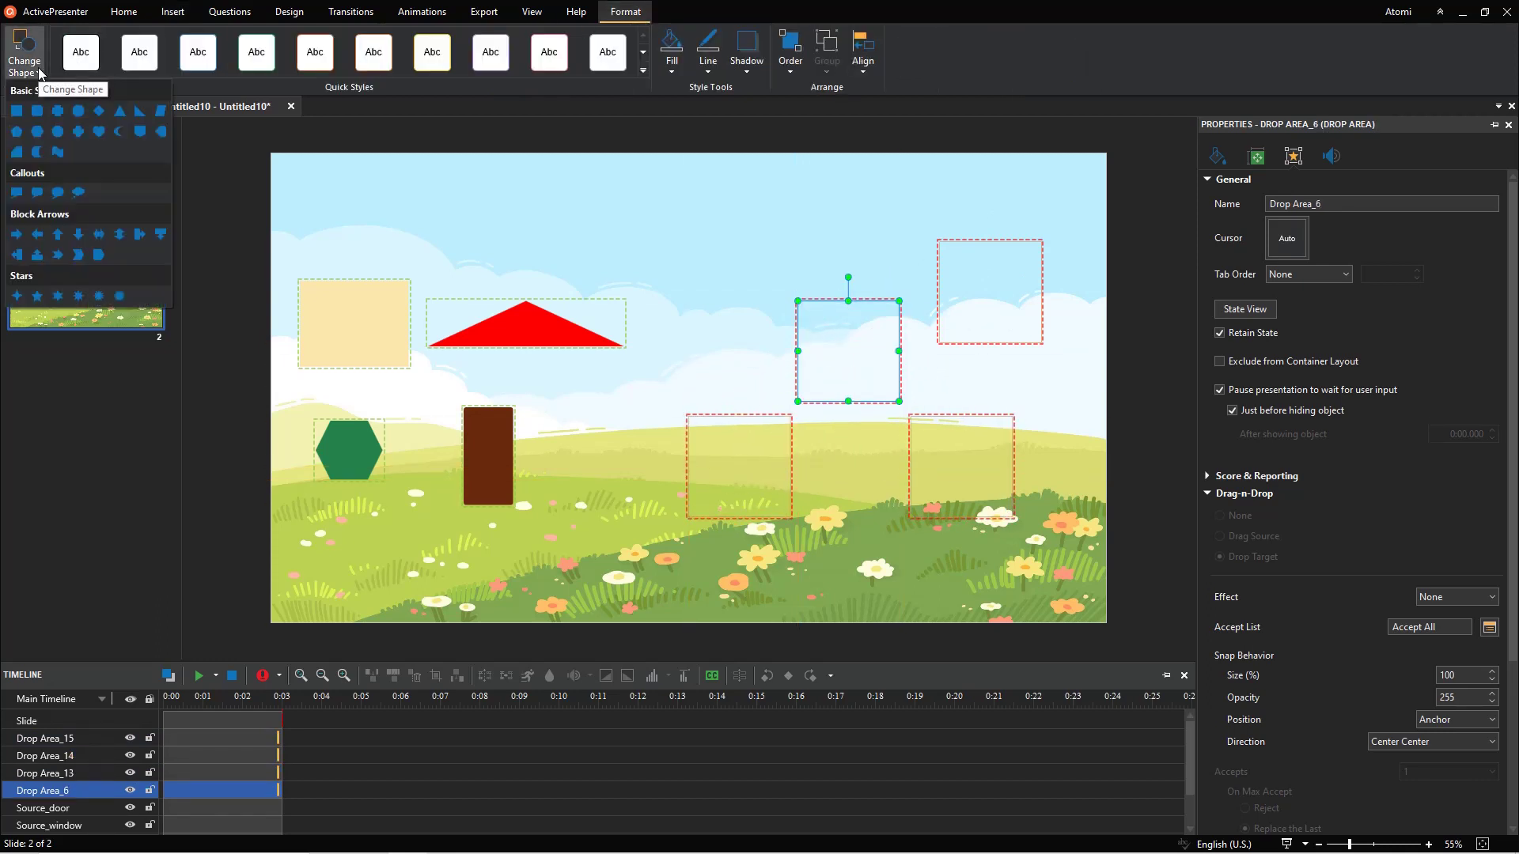
left_click(42, 62)
mouse_move(796, 401)
left_mouse_down()
mouse_move(780, 384)
mouse_move(641, 360)
left_mouse_up()
Make a small hexagon window inside the house and enlarge the rectangle into the body.
left_click(955, 251)
left_click(25, 58)
left_click(36, 142)
mouse_move(939, 242)
left_mouse_down()
mouse_move(982, 292)
mouse_move(708, 387)
left_mouse_up()
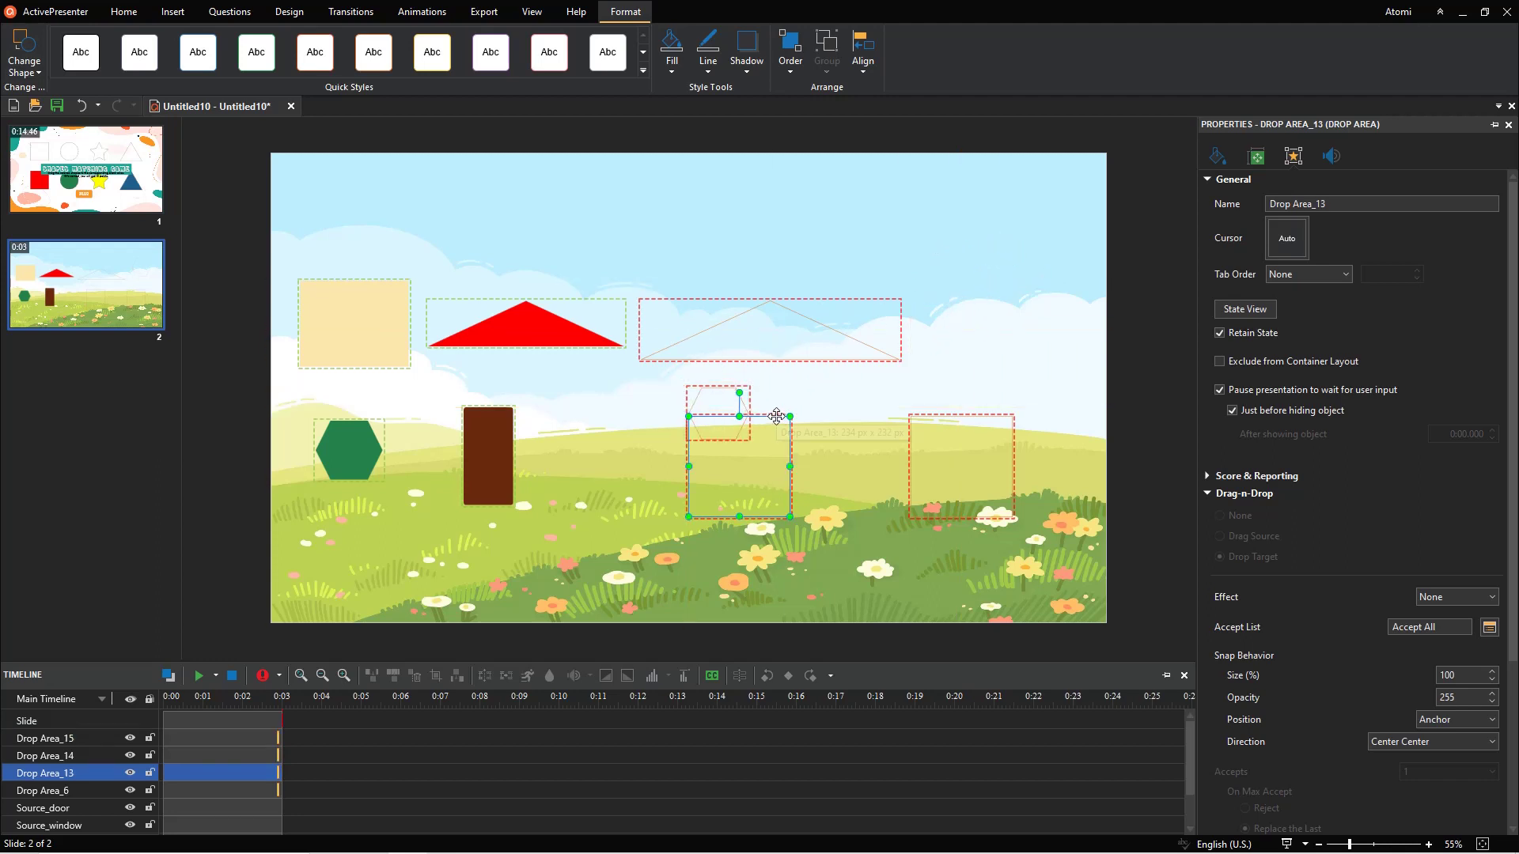
mouse_move(776, 417)
left_mouse_down()
mouse_move(945, 343)
mouse_move(886, 365)
left_mouse_up()
Move the door drop area into the body and shift the whole house right.
left_click(962, 417)
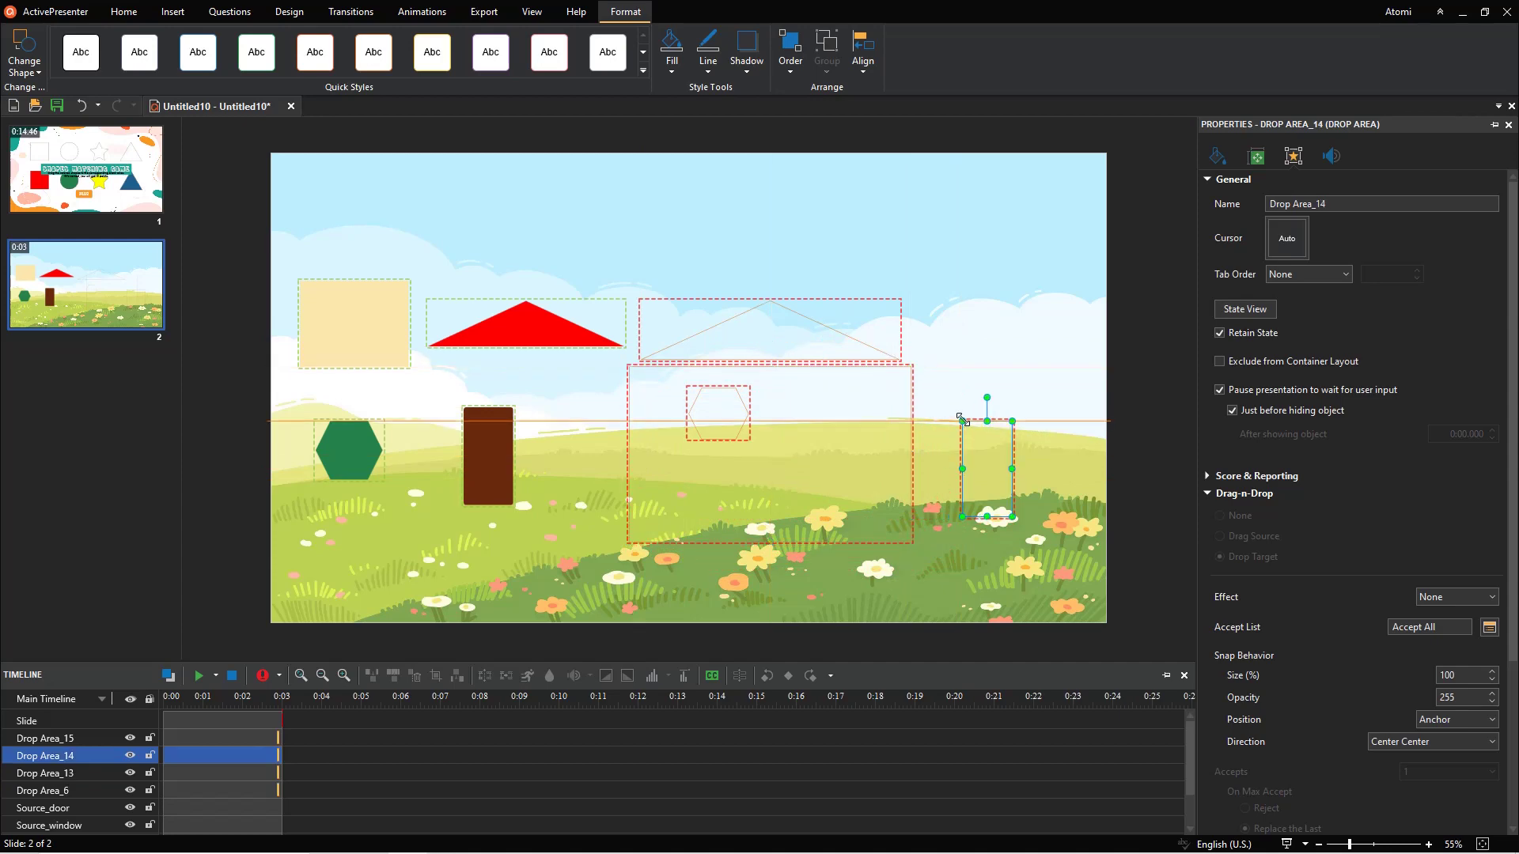
left_click_drag(994, 420, 843, 431)
left_click_drag(750, 285, 740, 542)
mouse_move(636, 350)
left_mouse_down()
mouse_move(751, 327)
mouse_move(714, 345)
left_mouse_up()
Widen the roof to span the body and nudge the window and door into place.
left_click(752, 329)
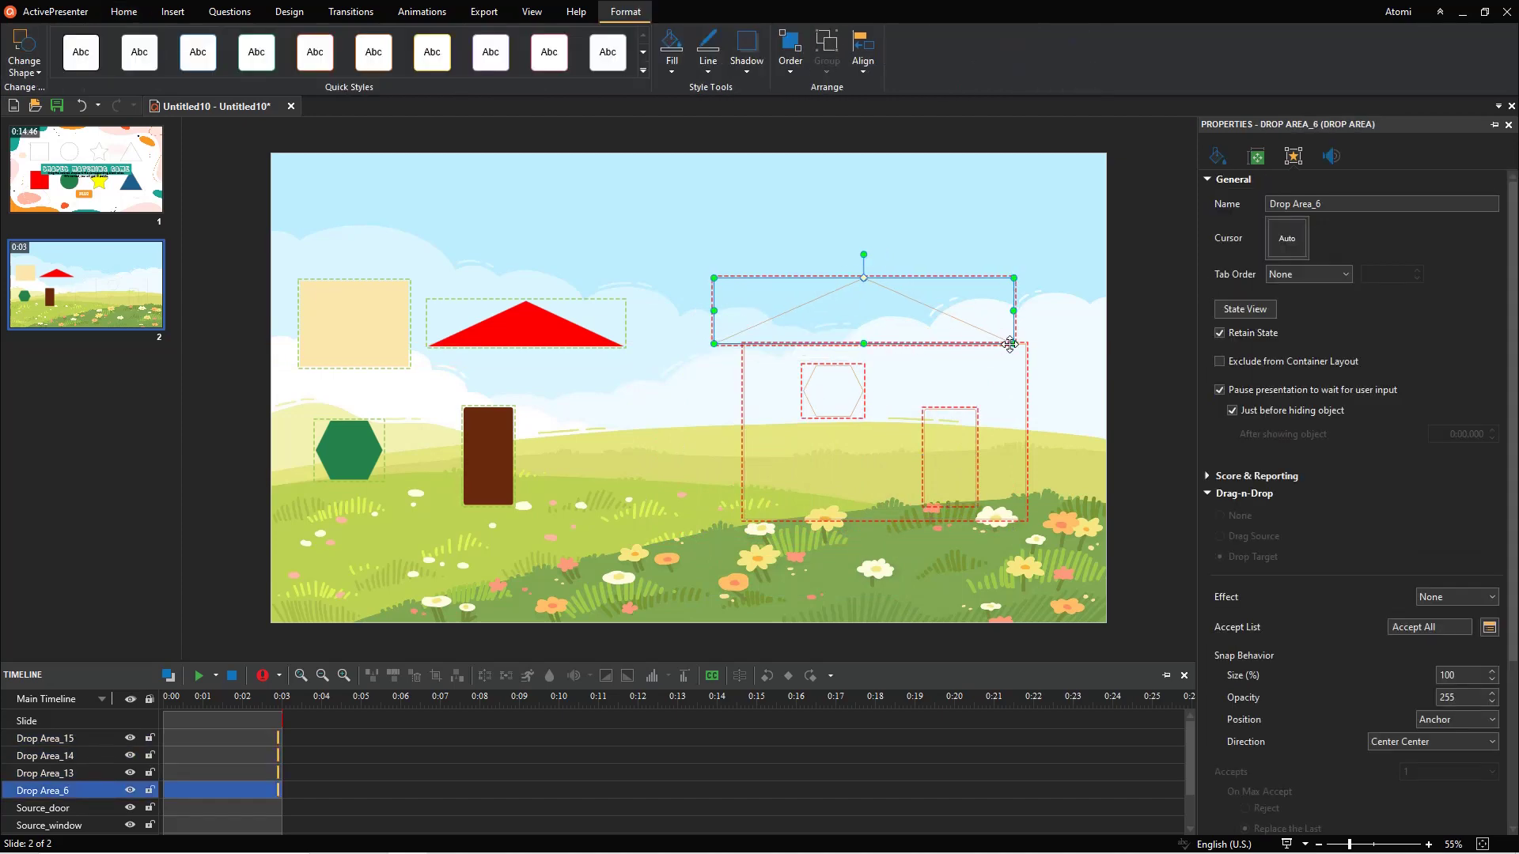
left_click_drag(1011, 342, 1047, 345)
left_click(830, 391)
left_click(963, 408, "ctrl")
left_click_drag(962, 408, 972, 432)
left_click(712, 410)
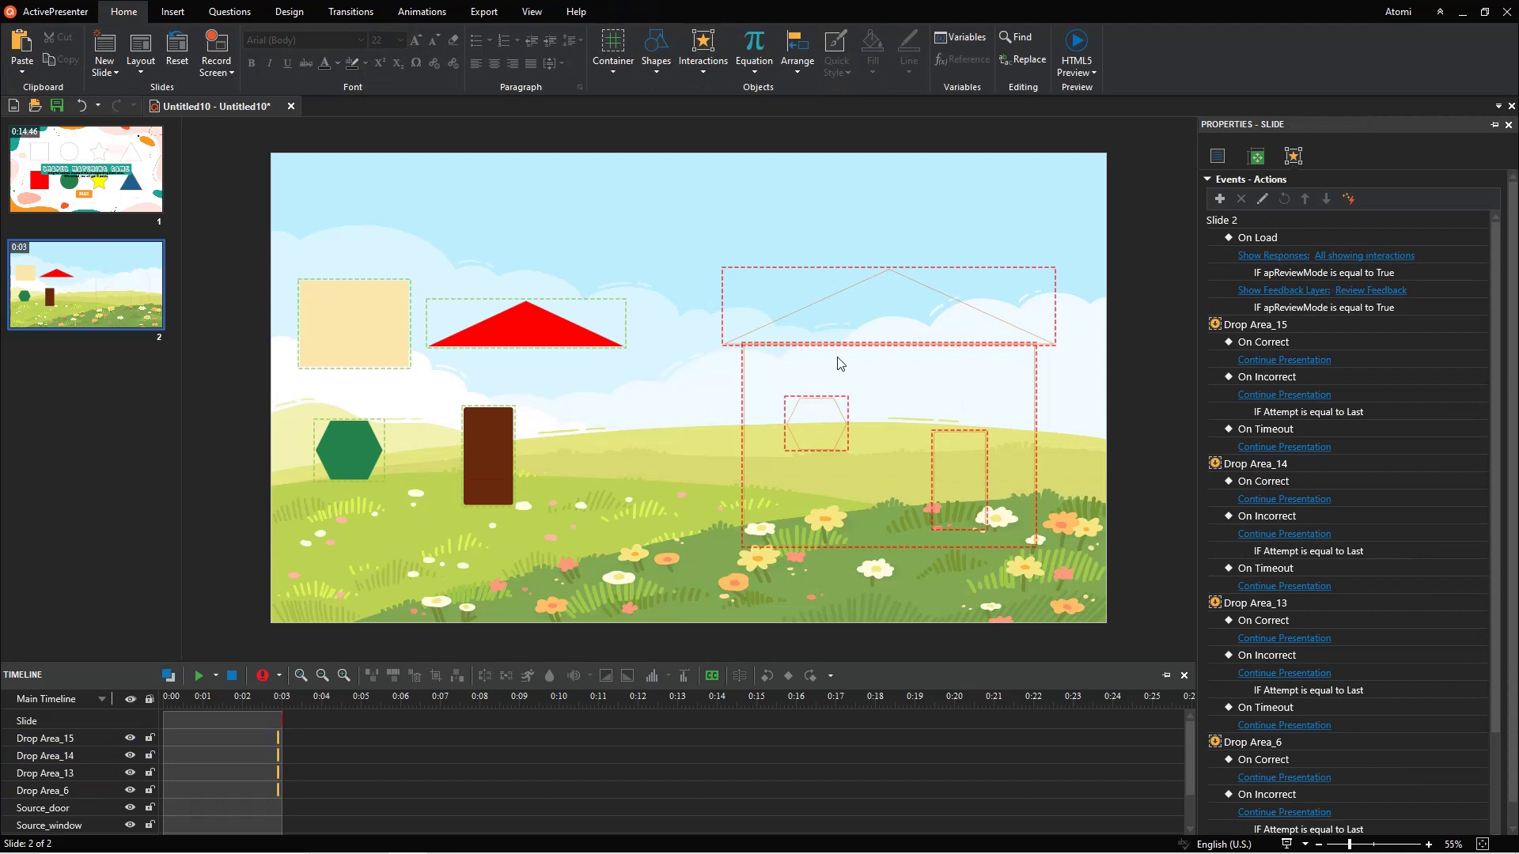
Rename the two drop areas to roof and door.
left_click(950, 300)
key("BackSpace")
type("roof")
left_click(961, 435)
left_click(1344, 210)
key("BackSpace")
key("BackSpace")
type("door")
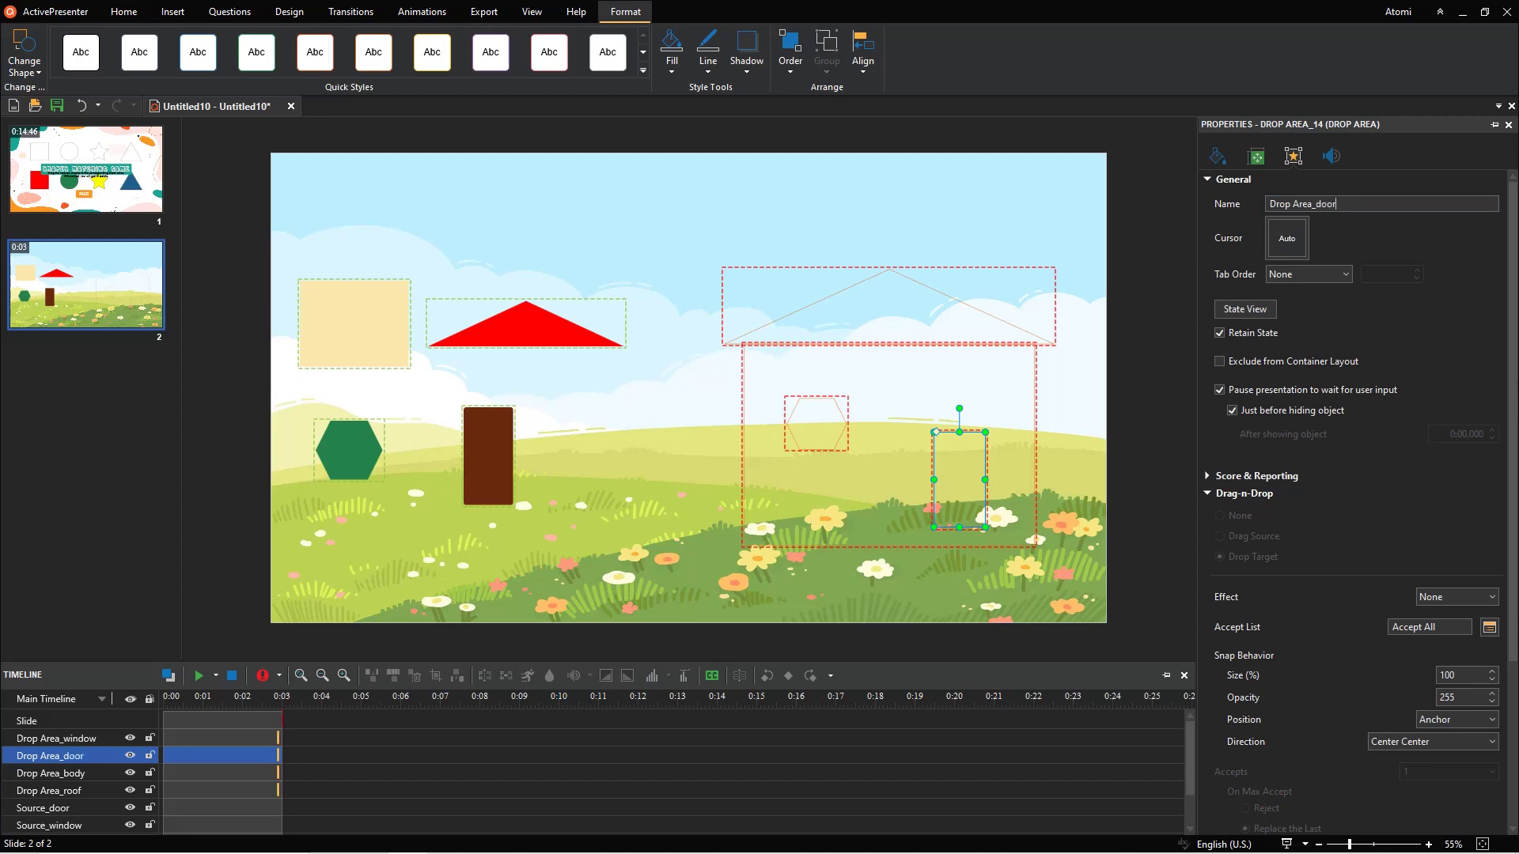
Style all four house drop area outlines with width 2, Dot dash pattern and black colour.
left_click_drag(821, 220, 990, 567)
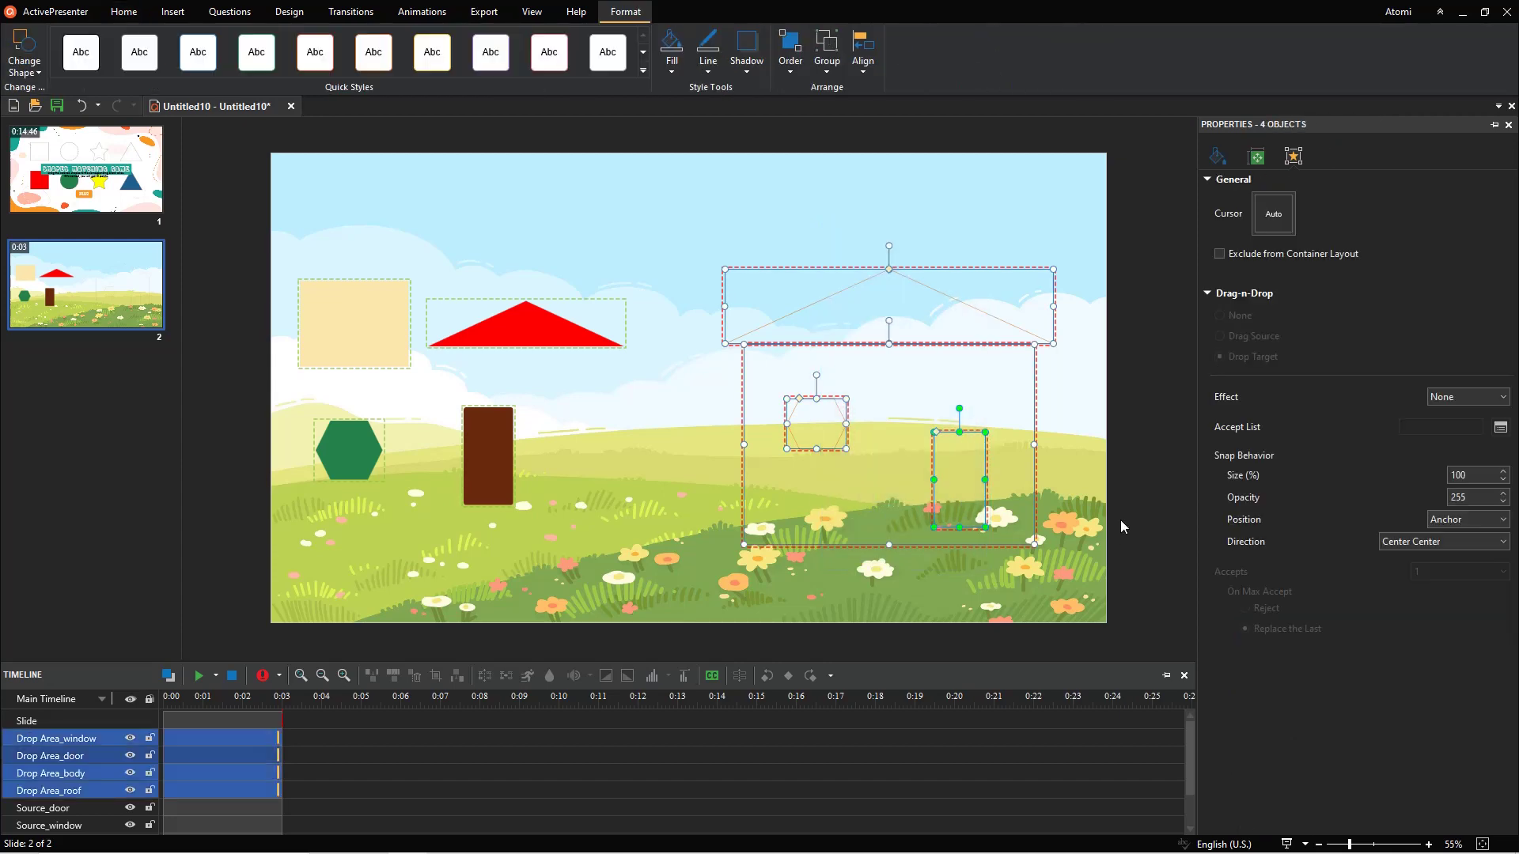
left_click(1218, 155)
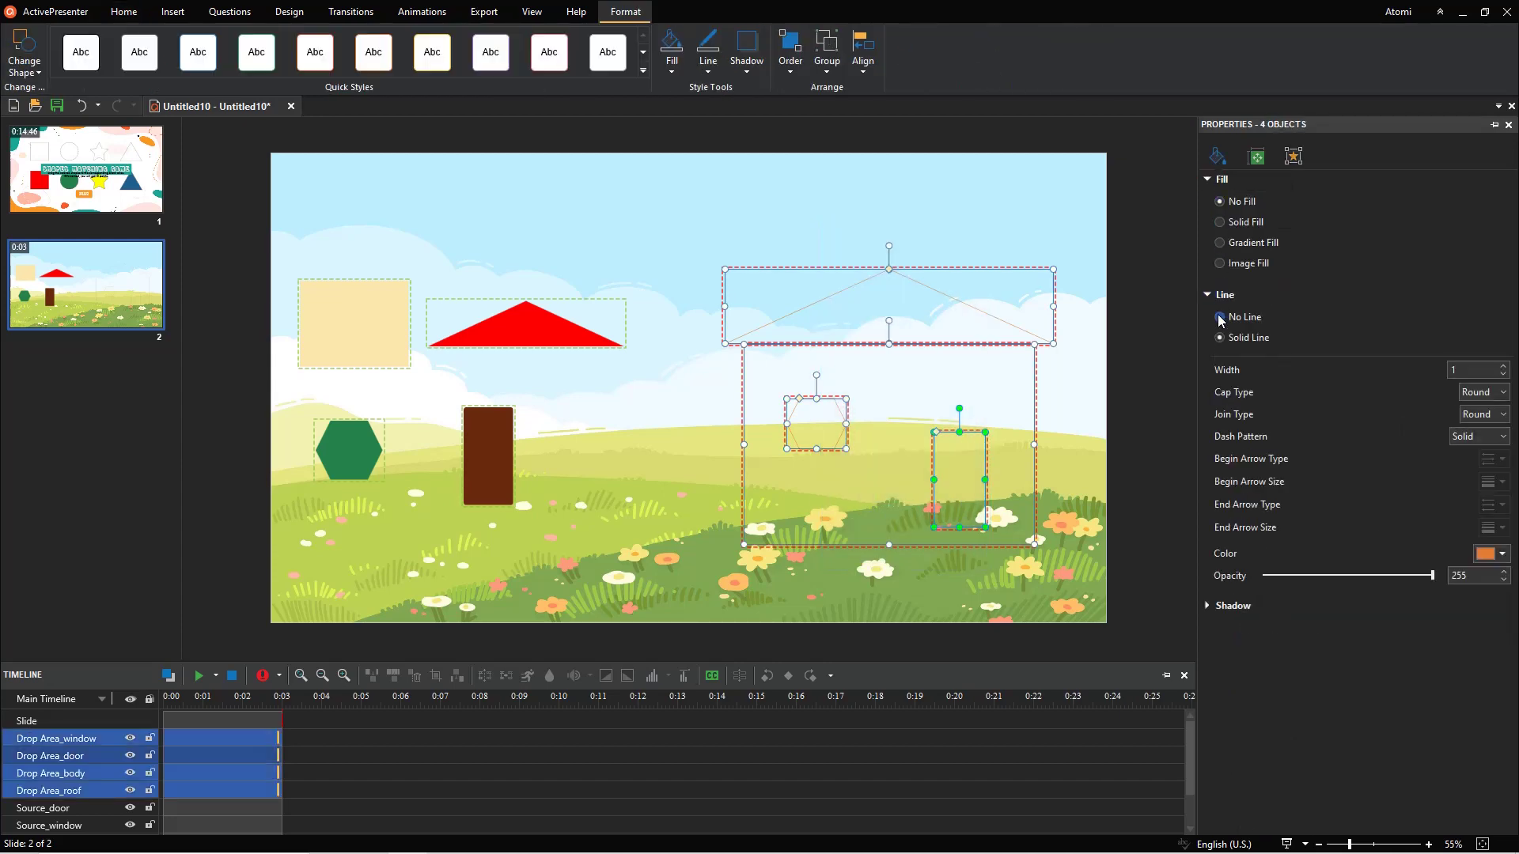
left_click(1504, 366)
left_click(1480, 437)
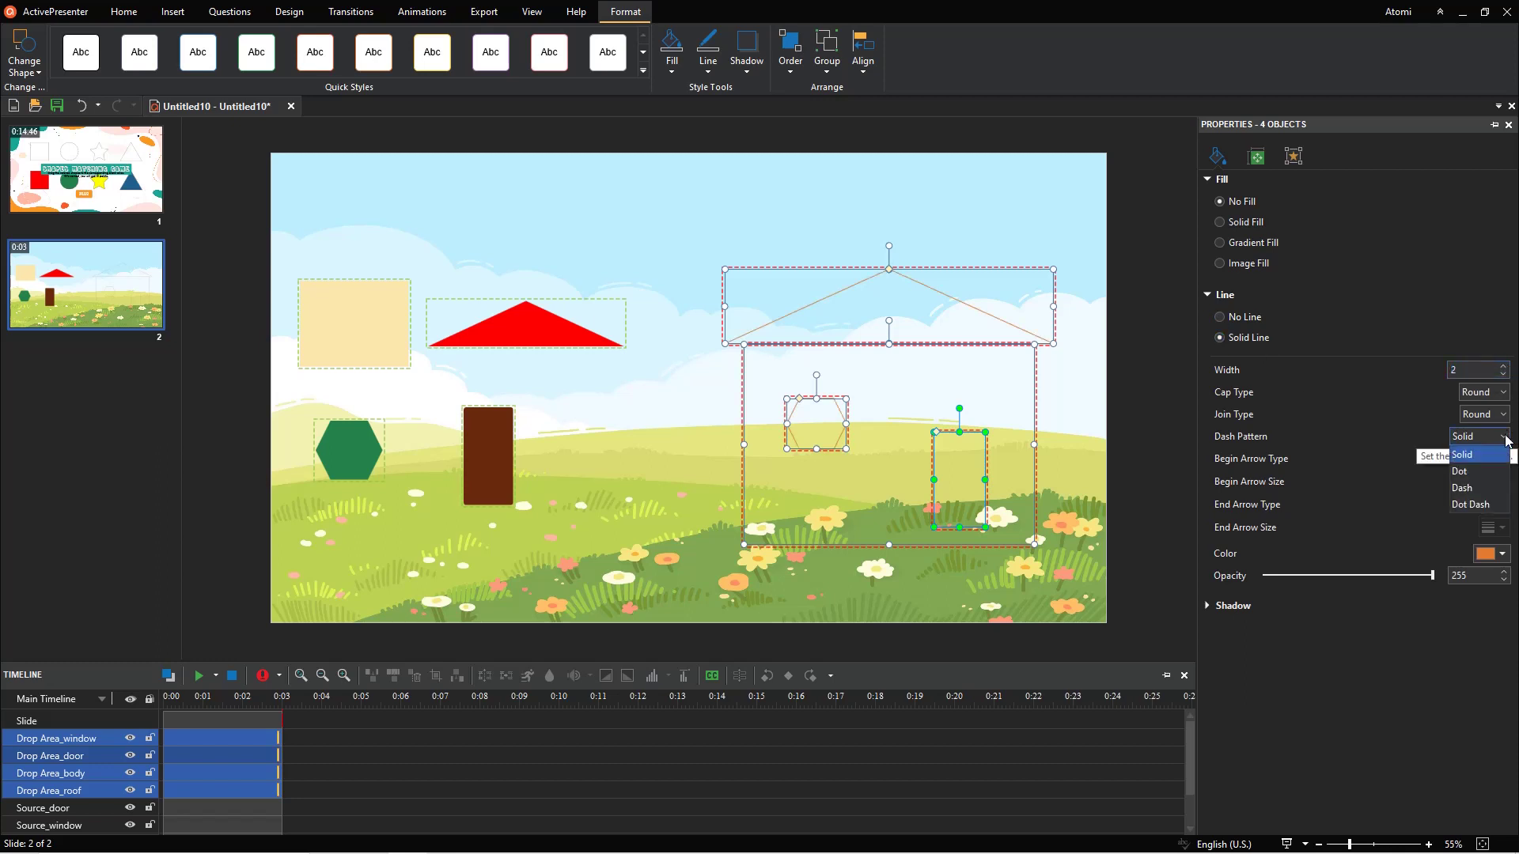
left_click(1482, 482)
left_click(1503, 553)
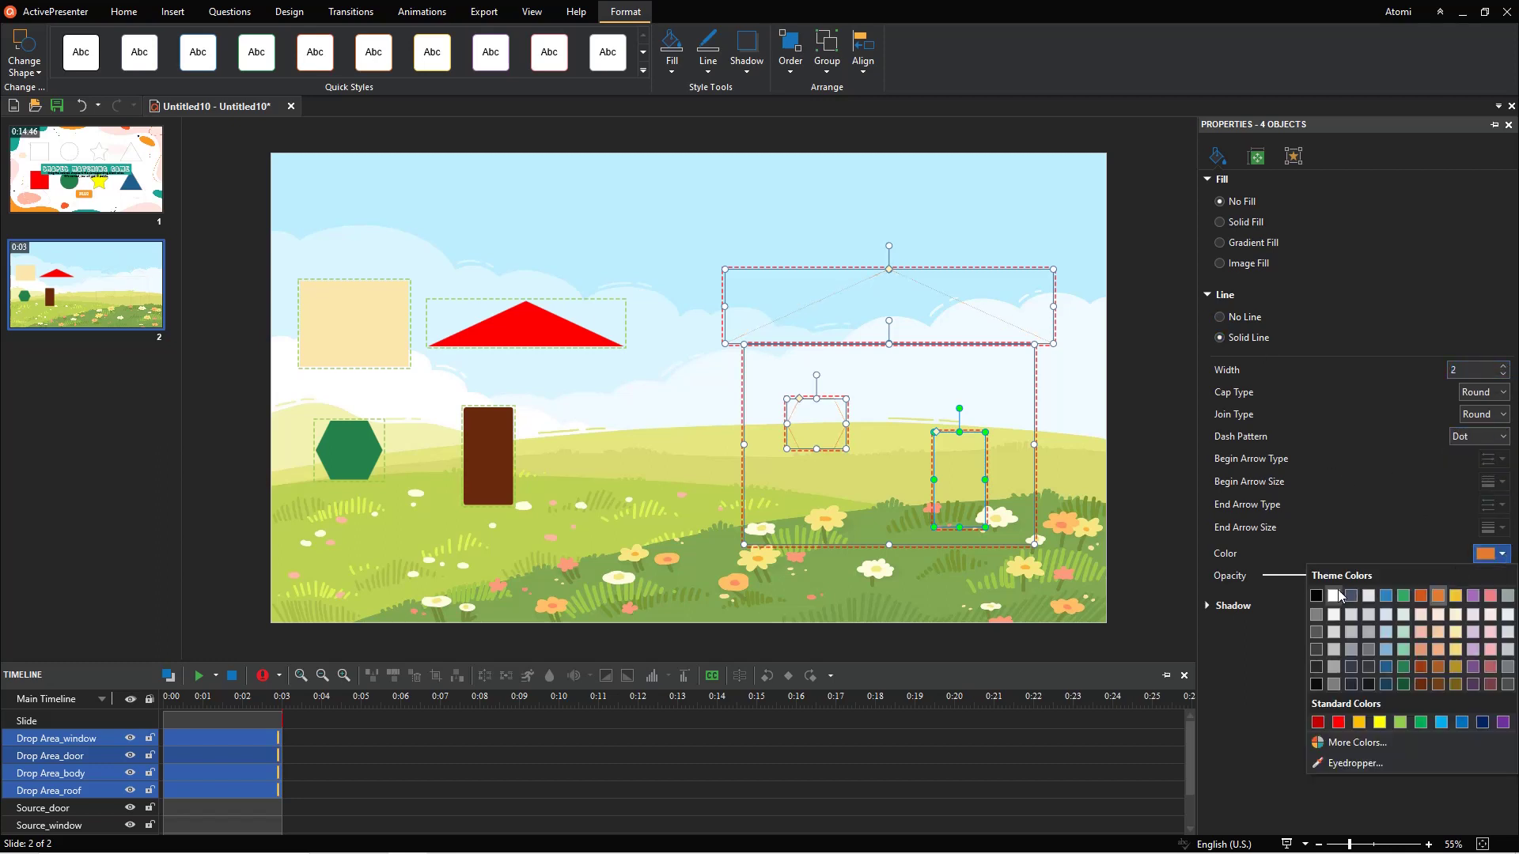
left_click(1314, 593)
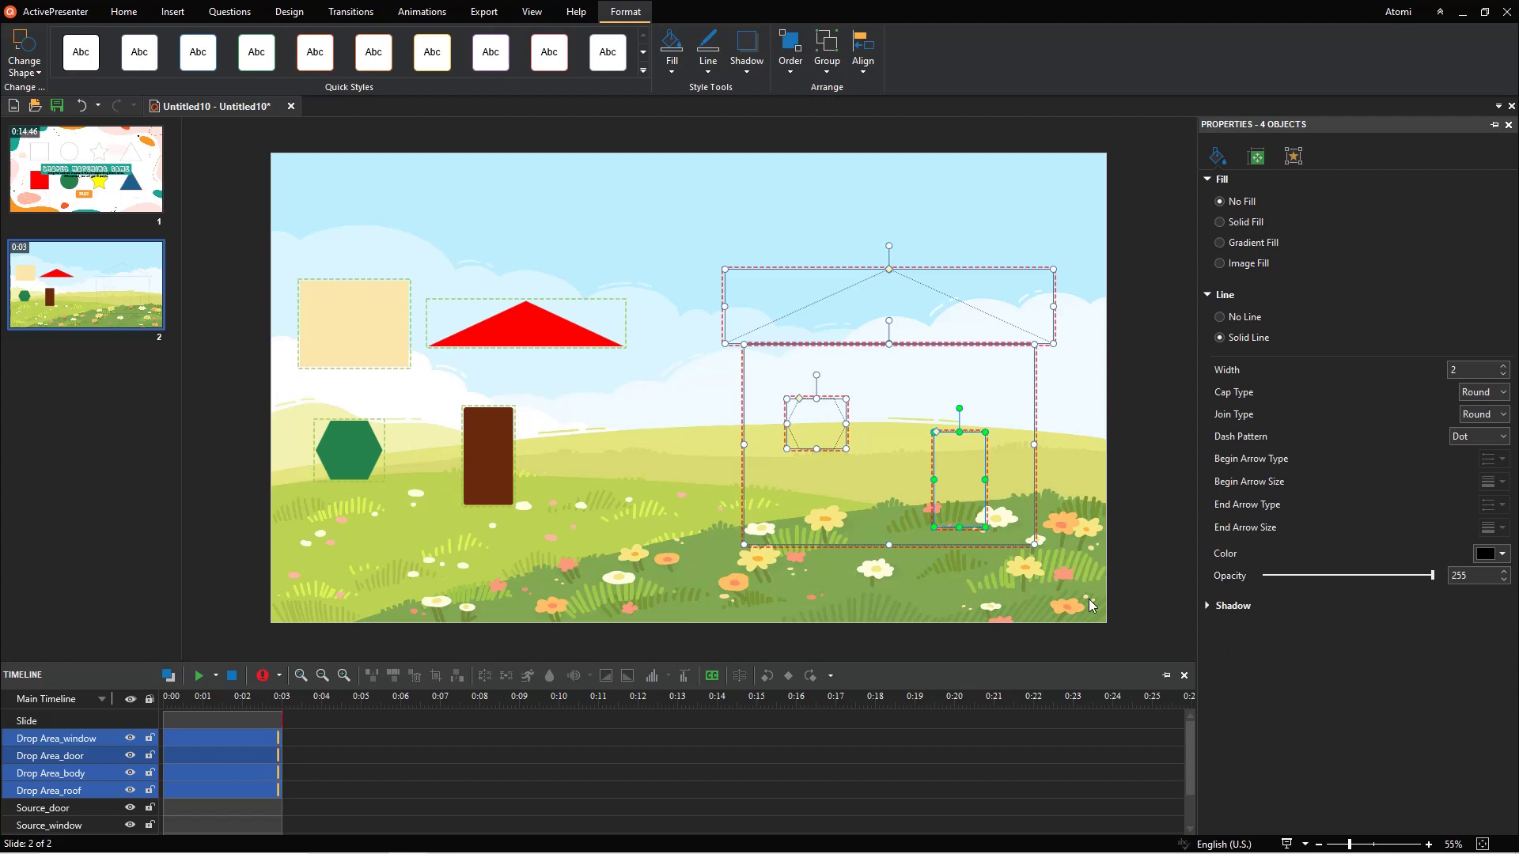
Set the roof drop area's Accept List to Source_roof only, marked Correct.
left_click(1067, 373)
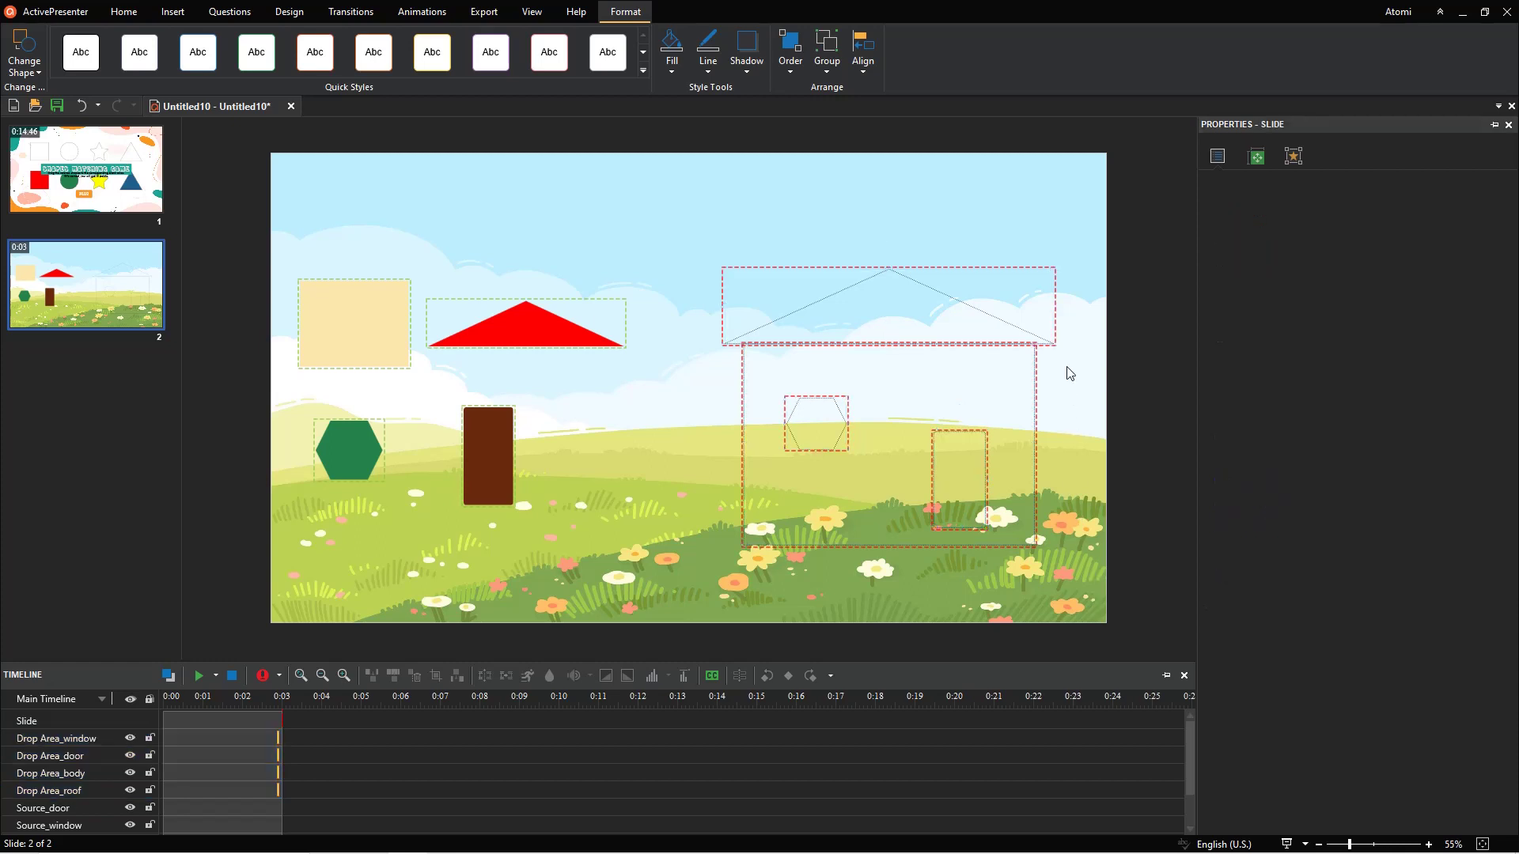
left_click(1049, 340)
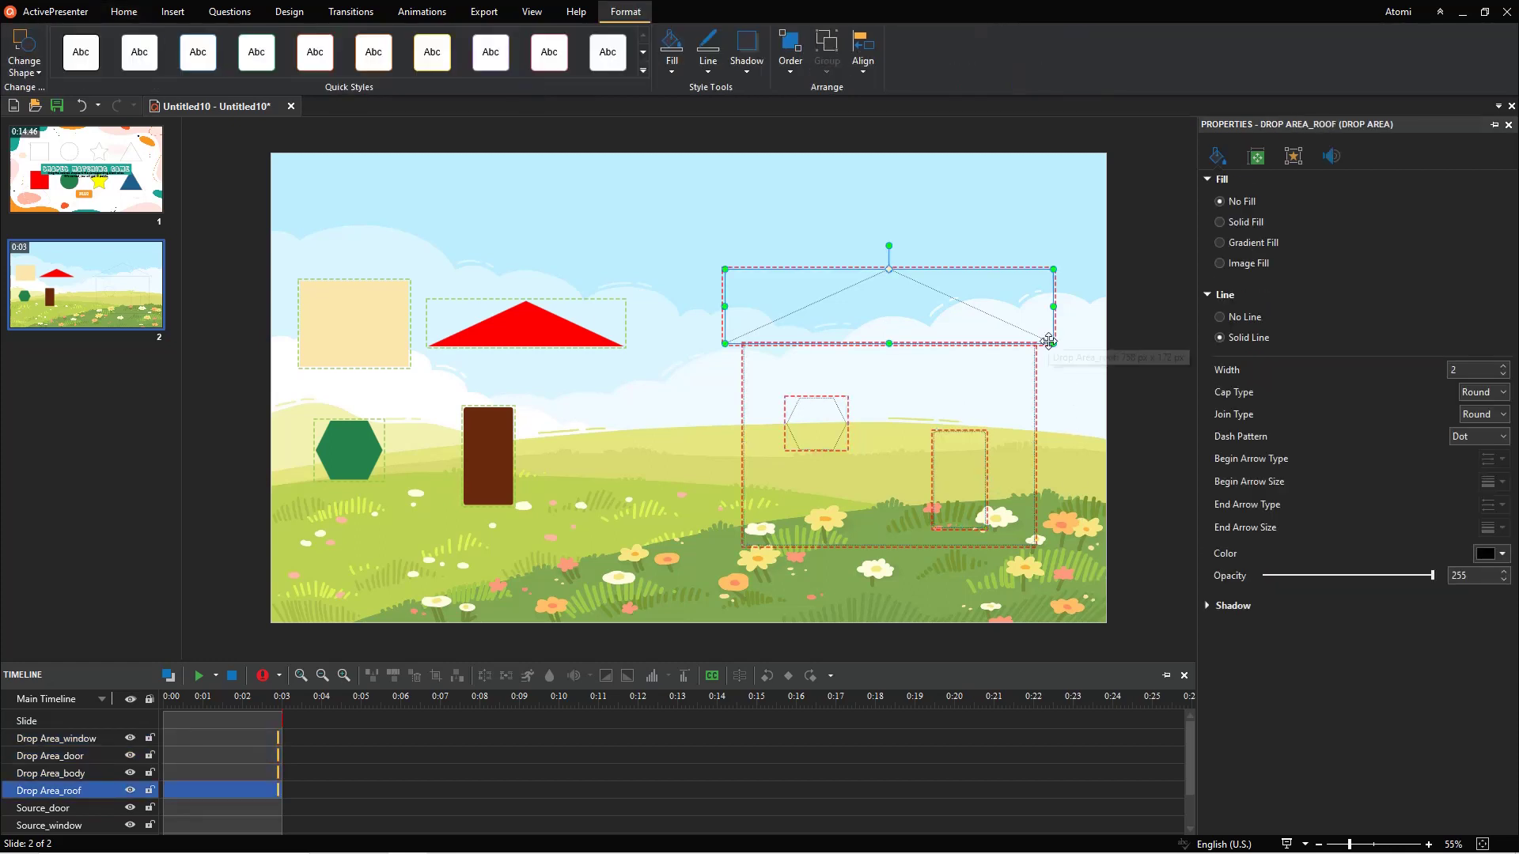
left_click(1298, 165)
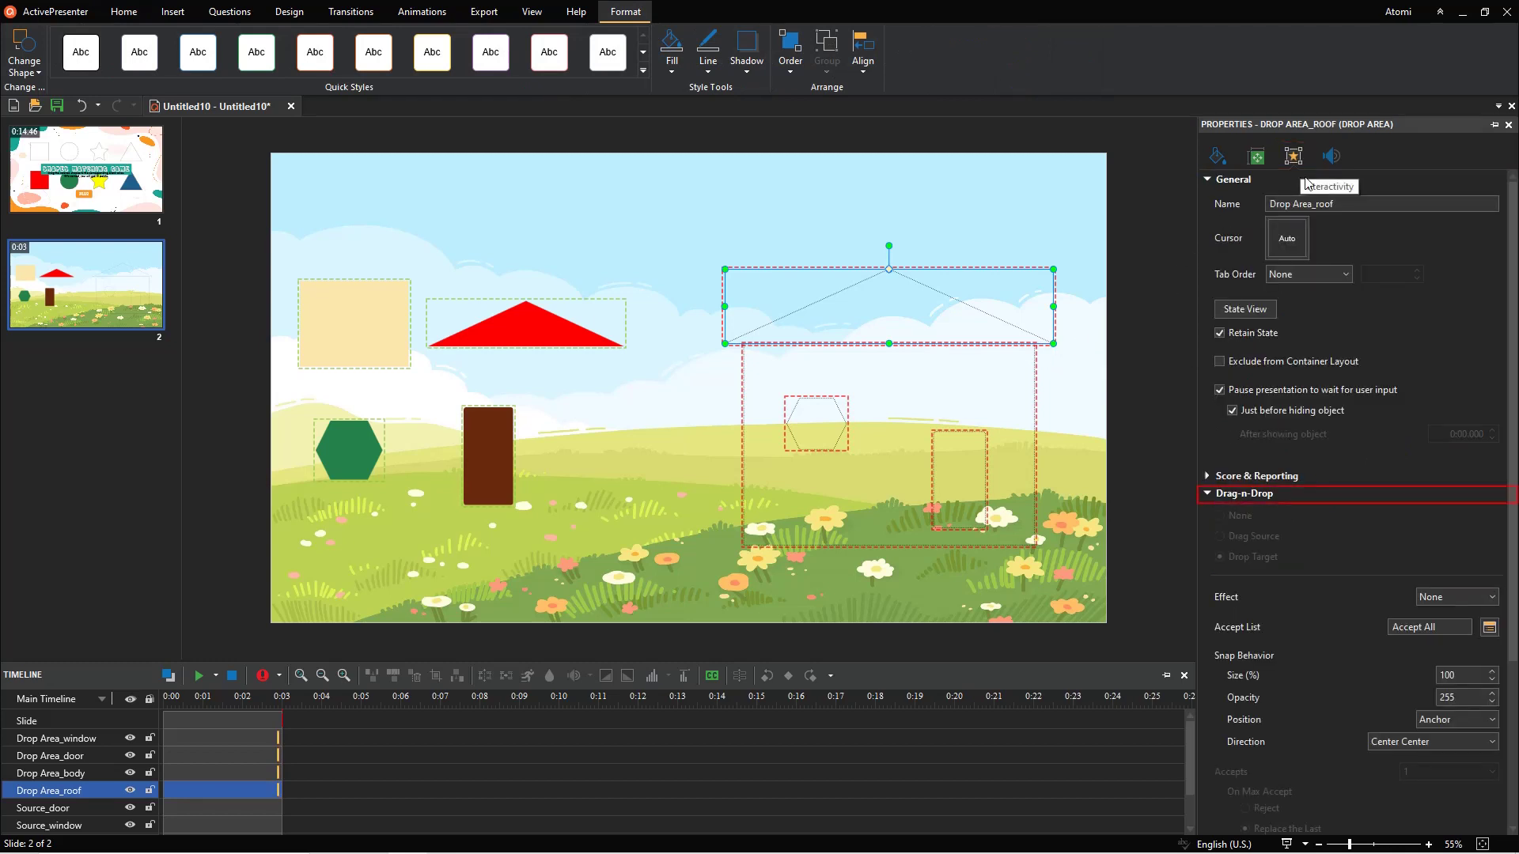
left_click(1494, 625)
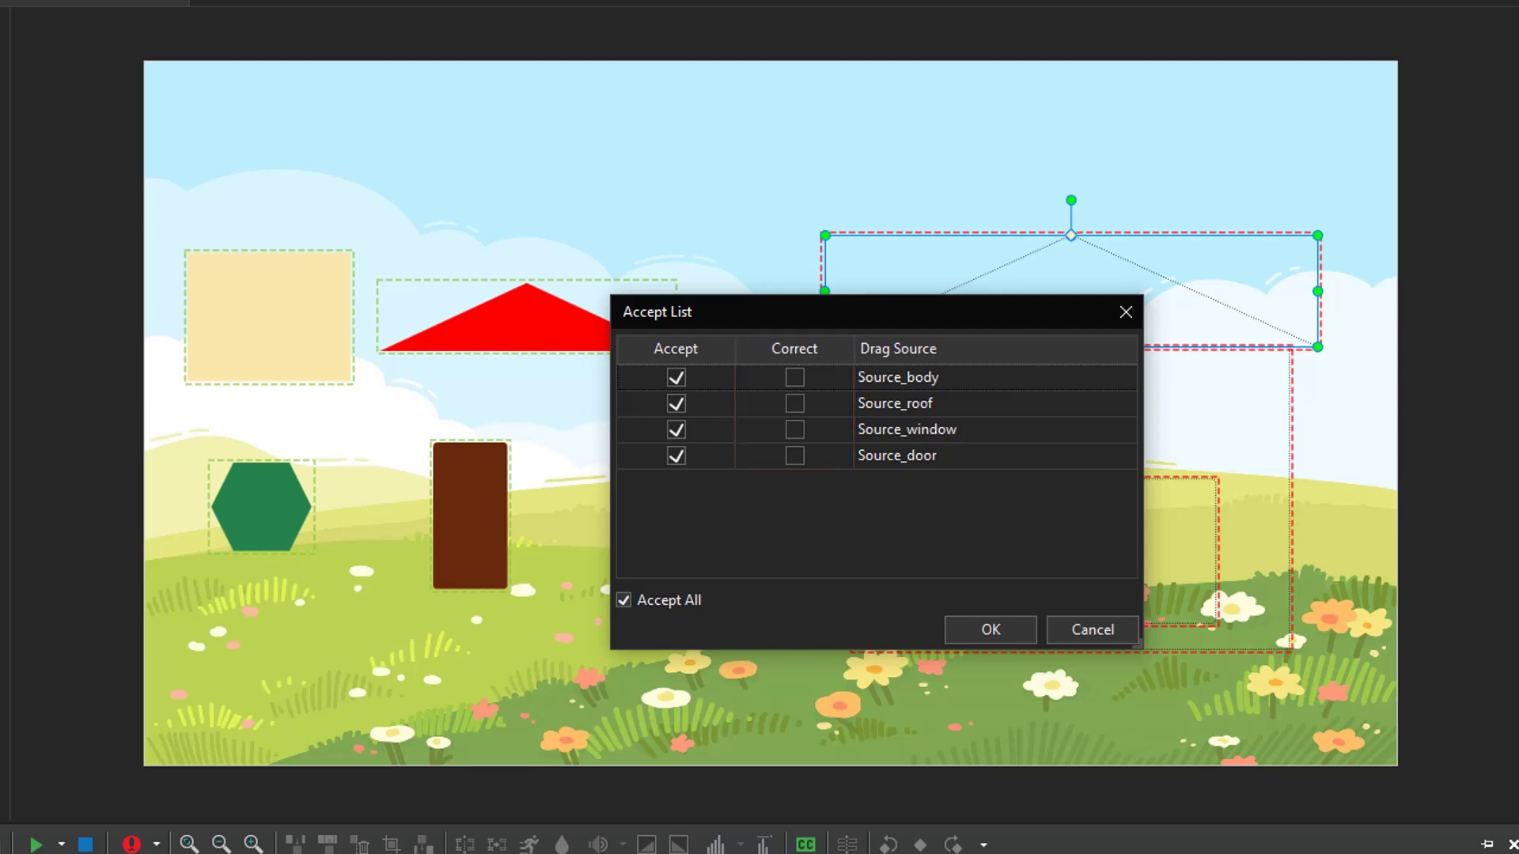
left_click(796, 403)
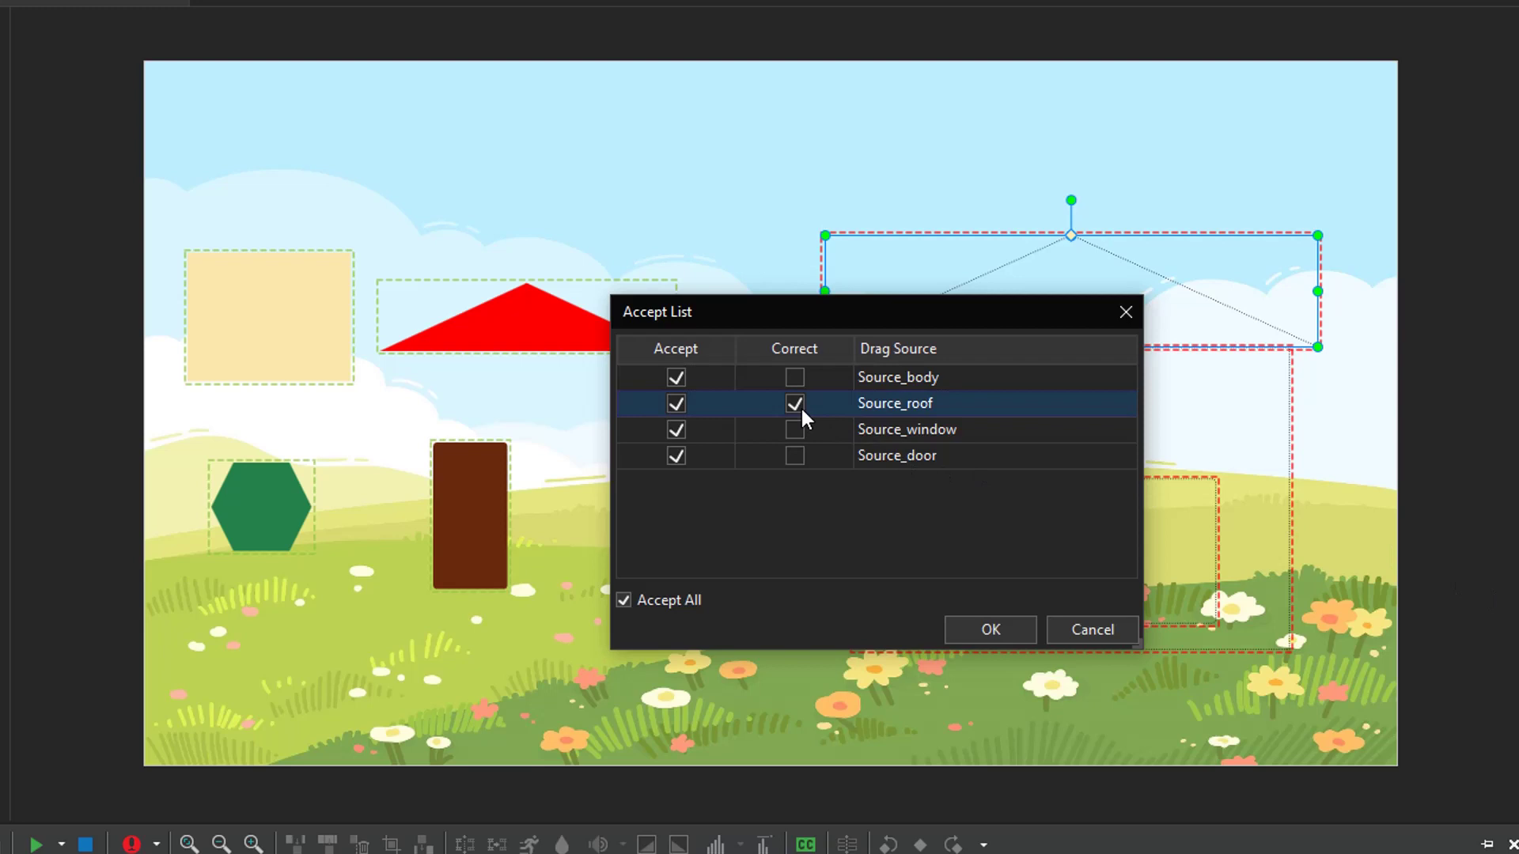
left_click(675, 378)
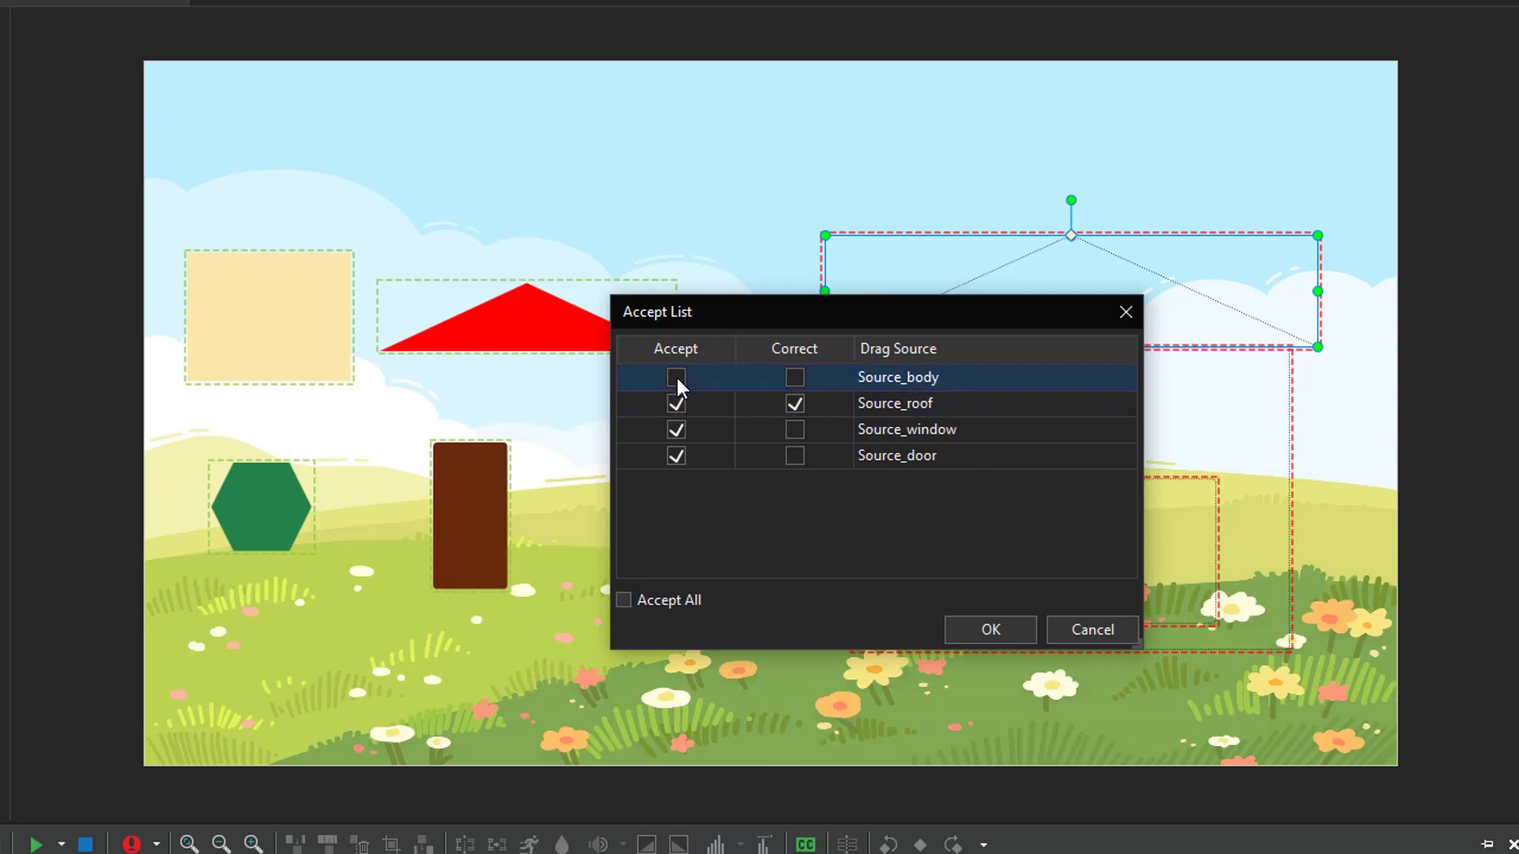
left_click(685, 428)
left_click(680, 456)
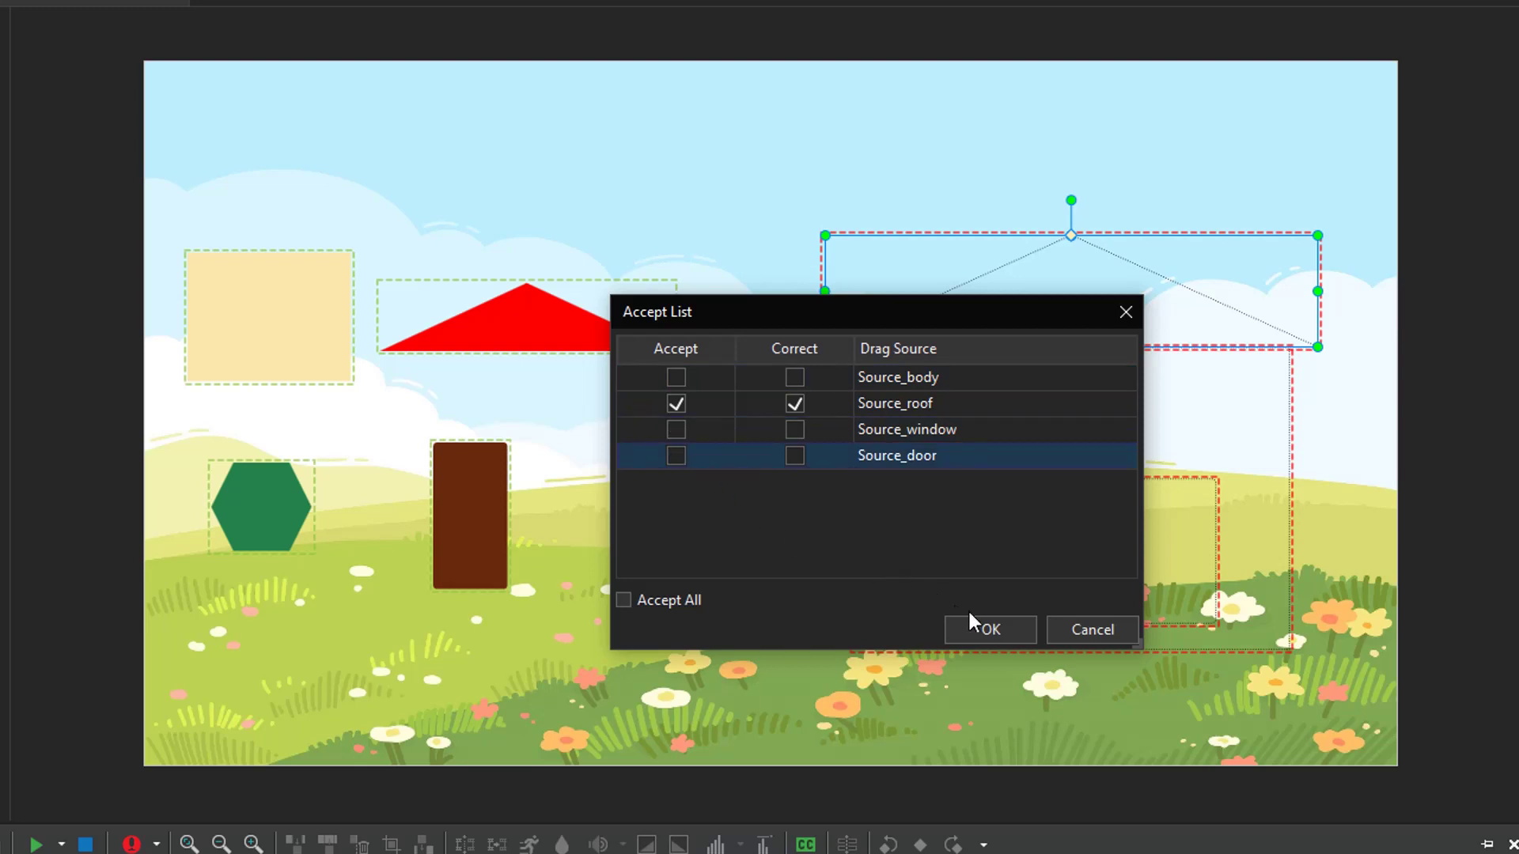
left_click(1019, 638)
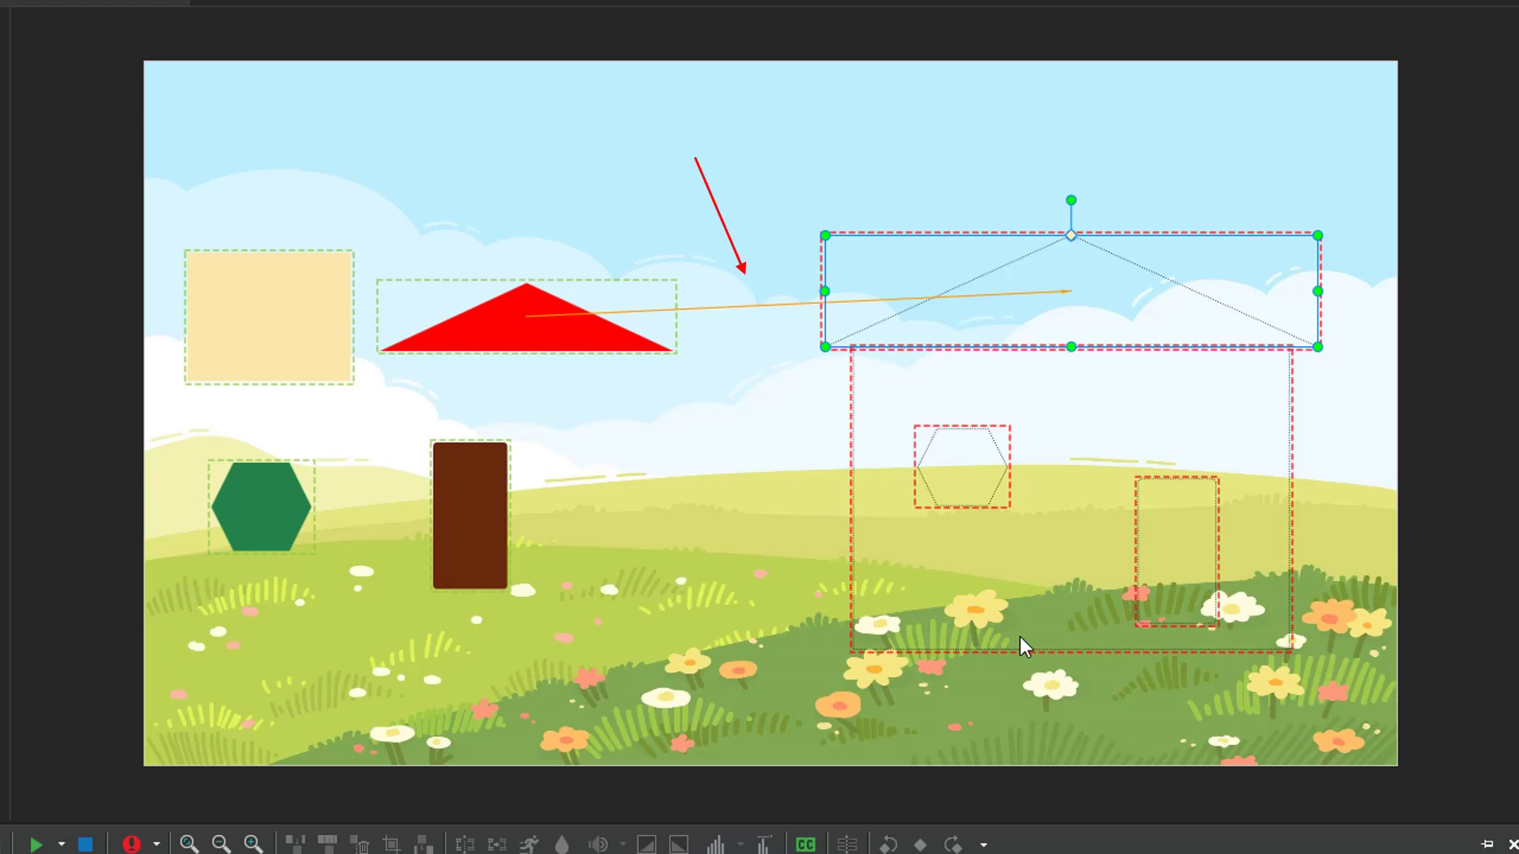
key("Escape")
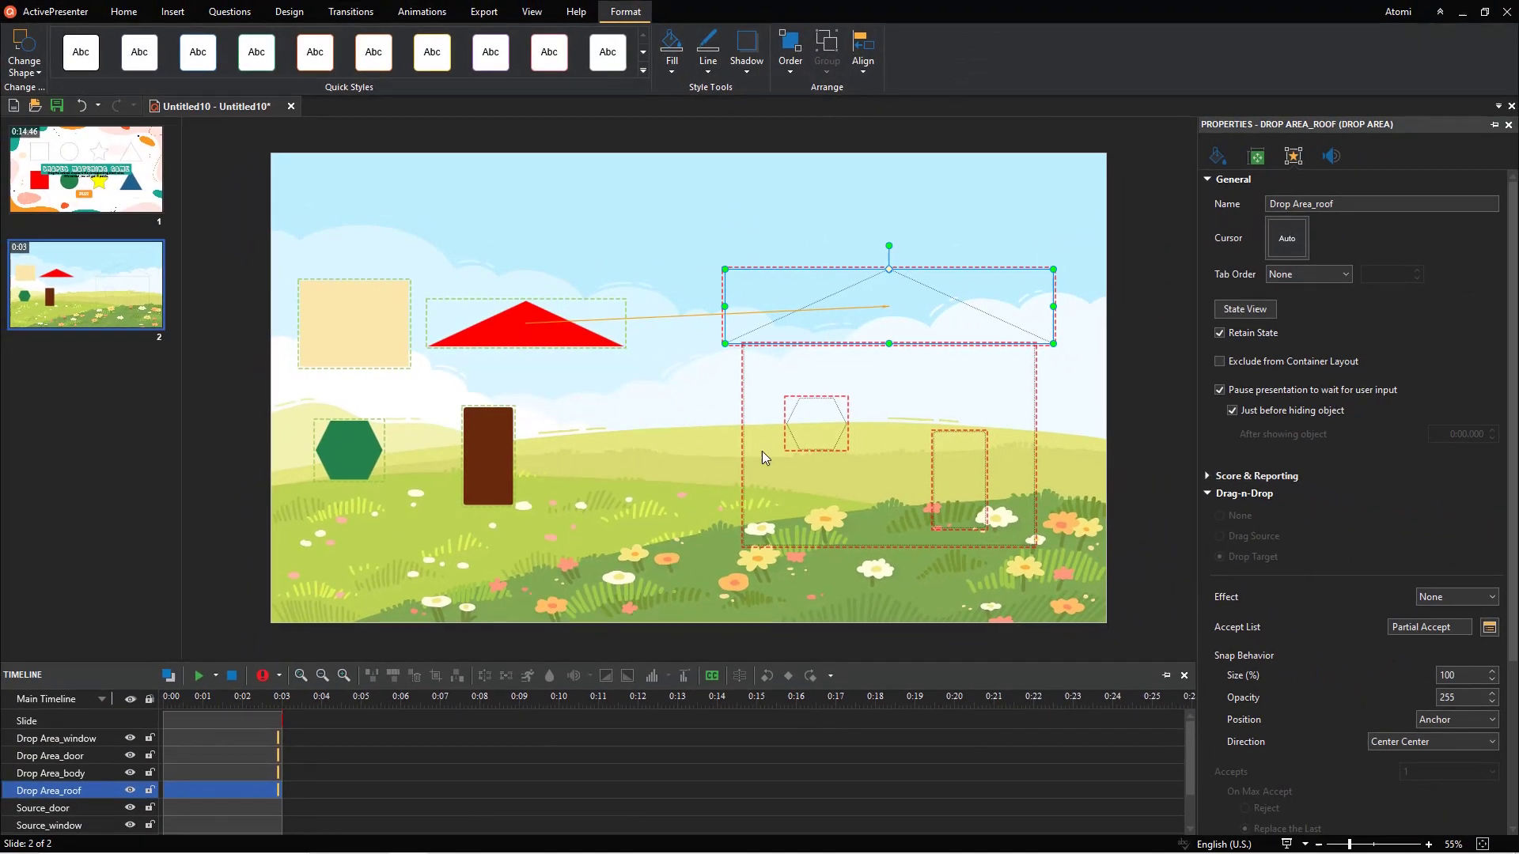
Set the door drop area's Accept List to Source_door only, marked Correct.
left_click(763, 451)
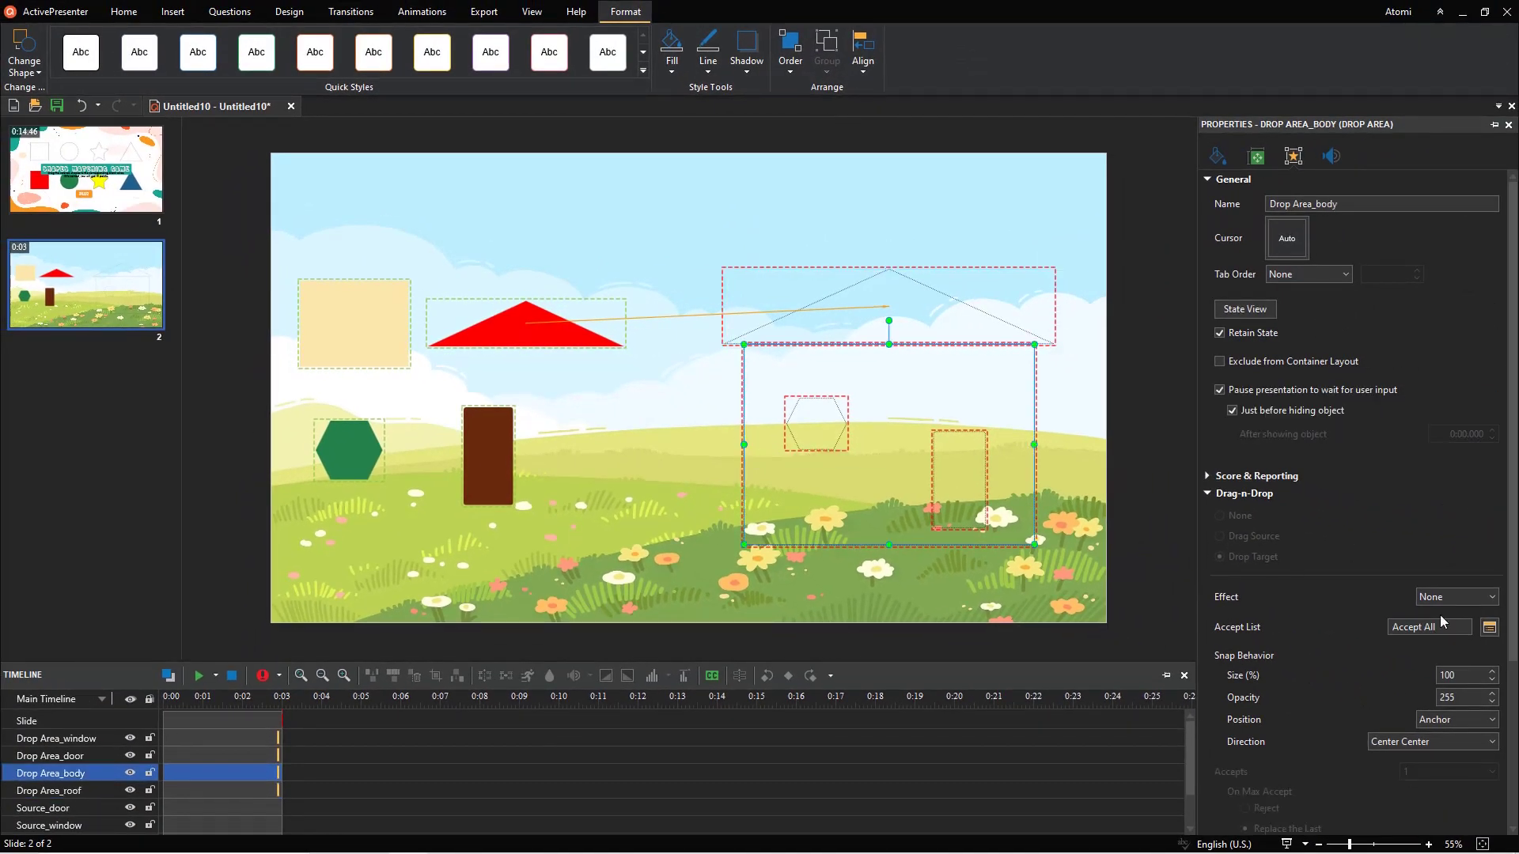
left_click(1489, 627)
left_click(968, 519)
left_click(704, 417)
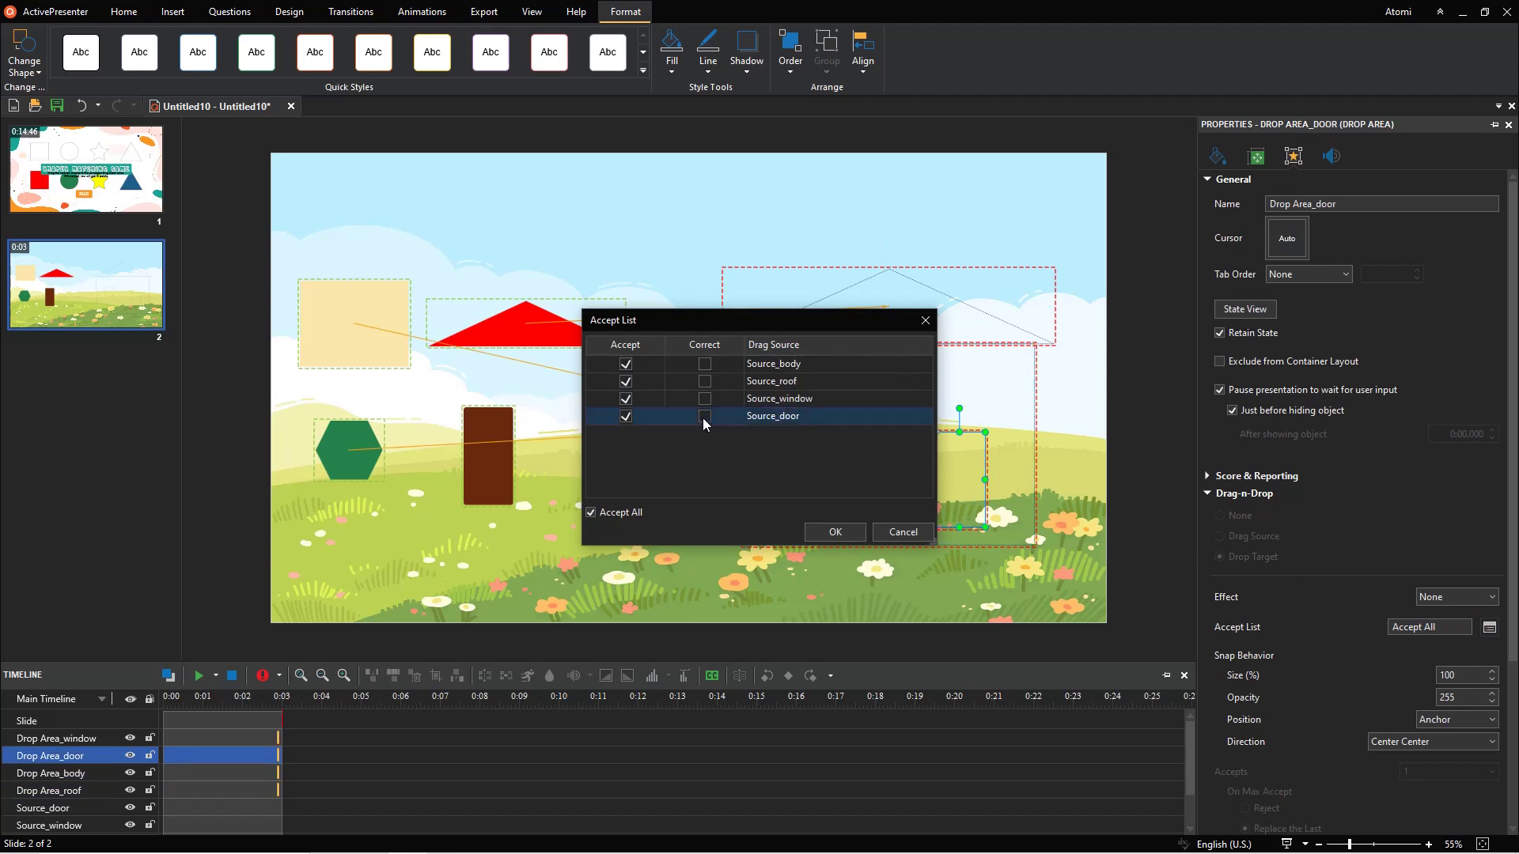
left_click(626, 400)
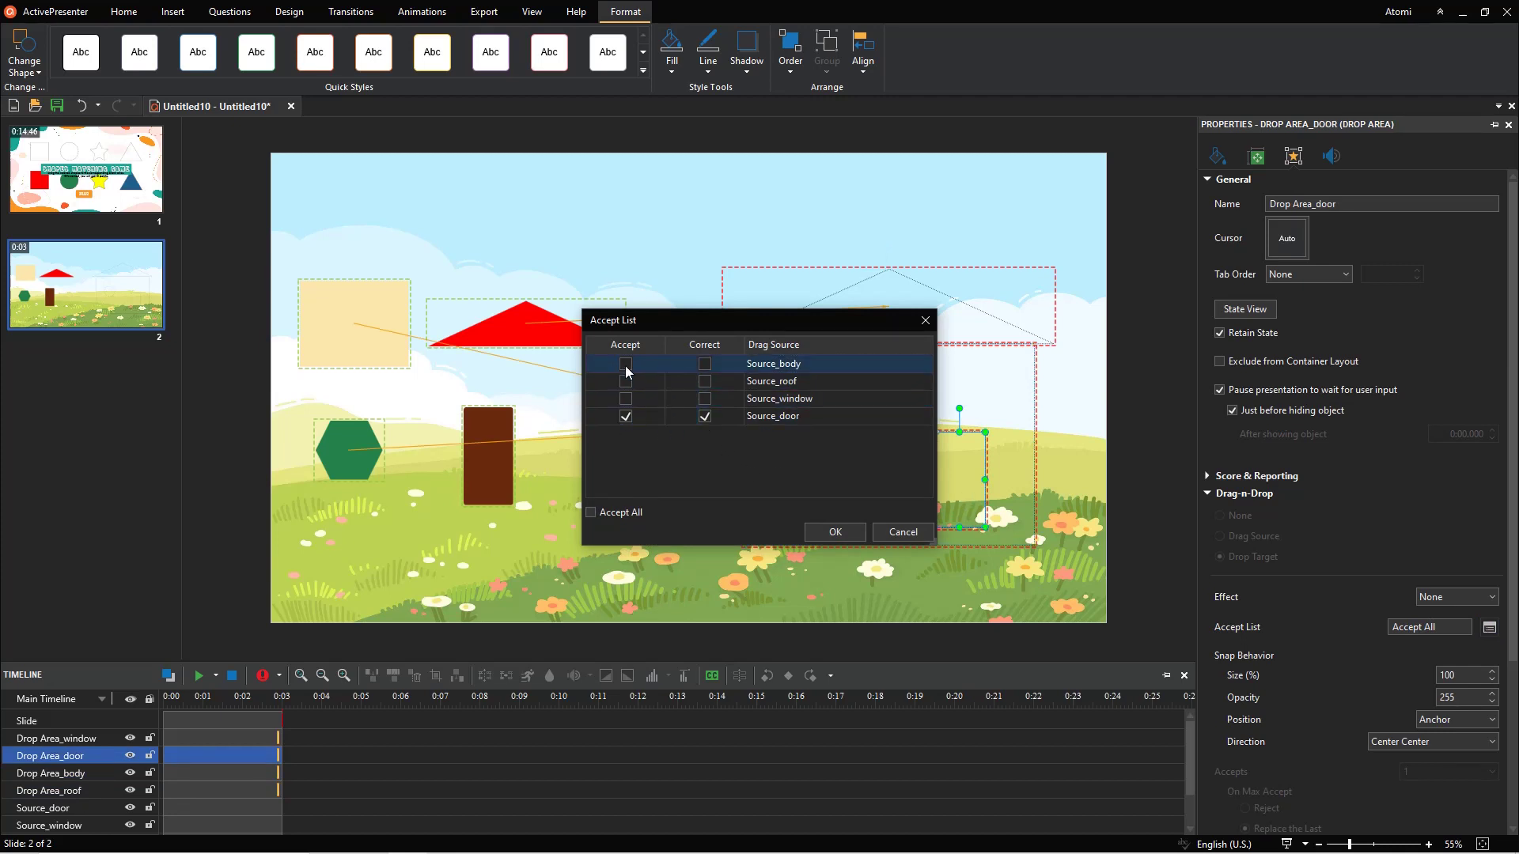
left_click(834, 532)
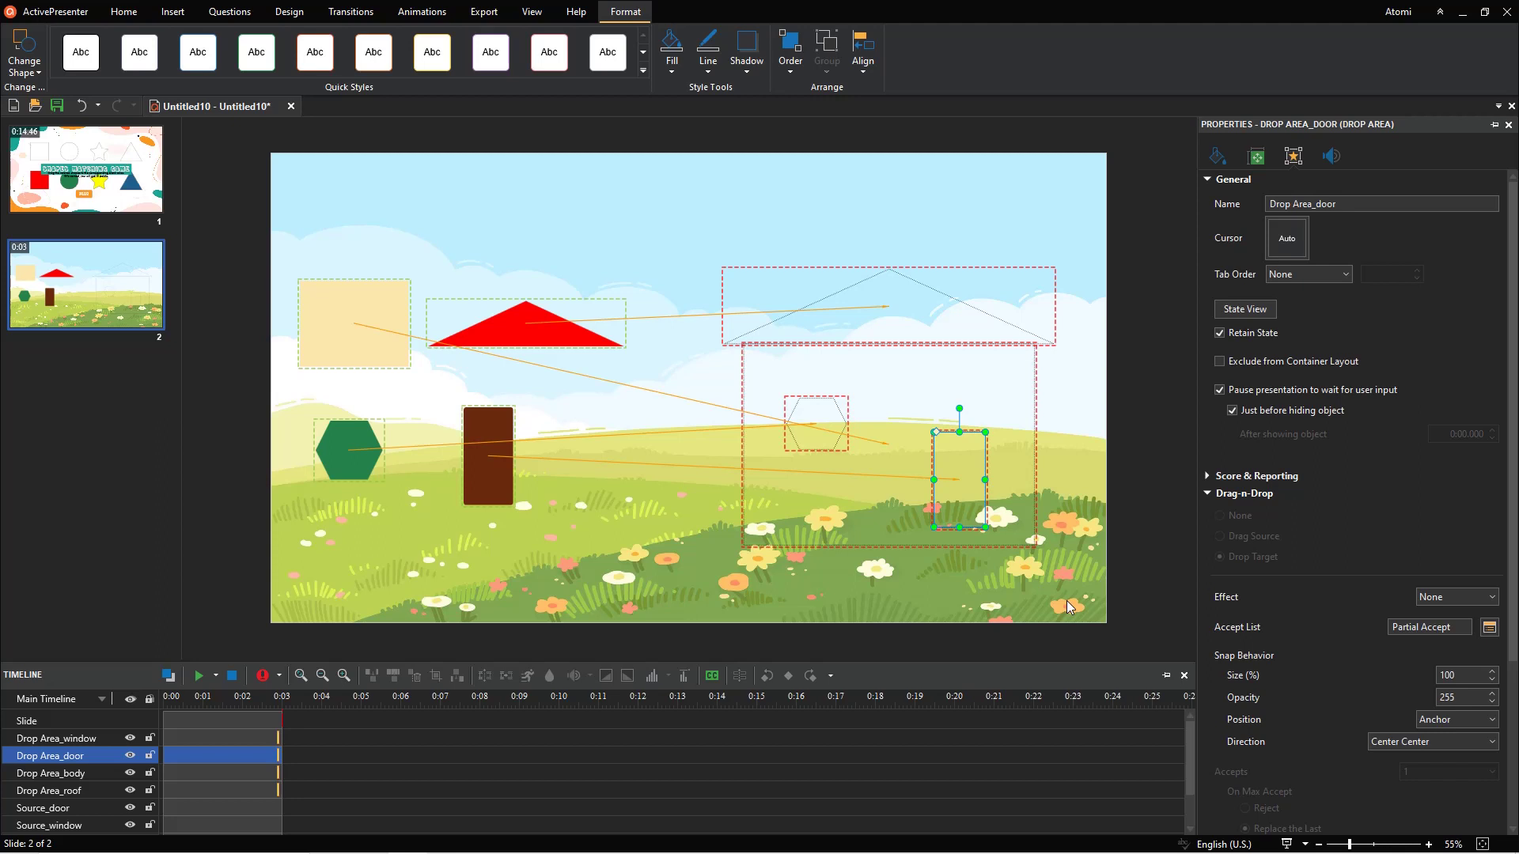
Open the Object States pane and add a Drop Accept state to the door drop area.
left_click(534, 12)
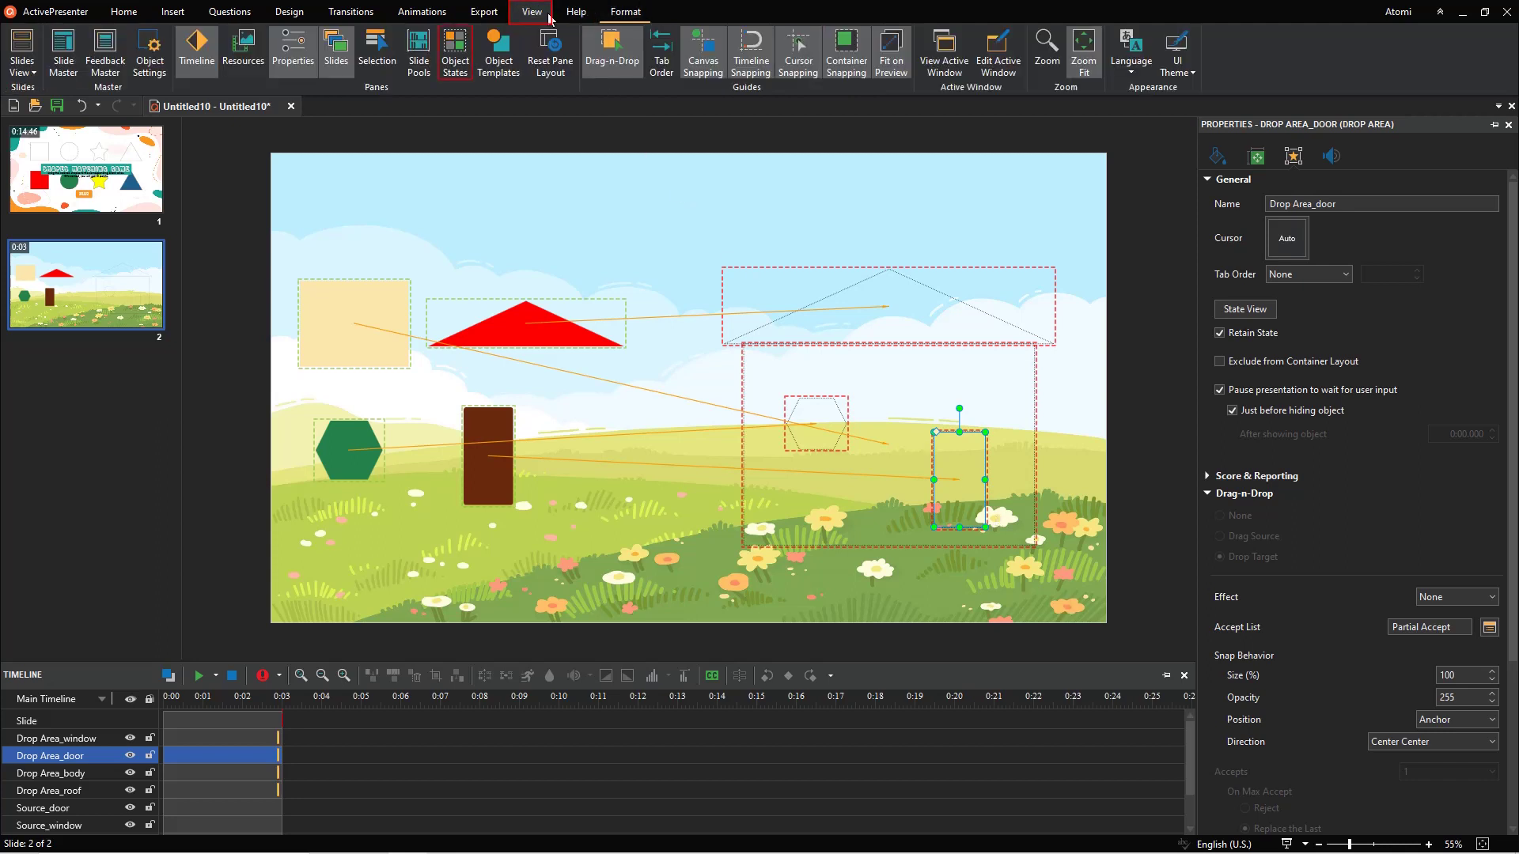
left_click(471, 80)
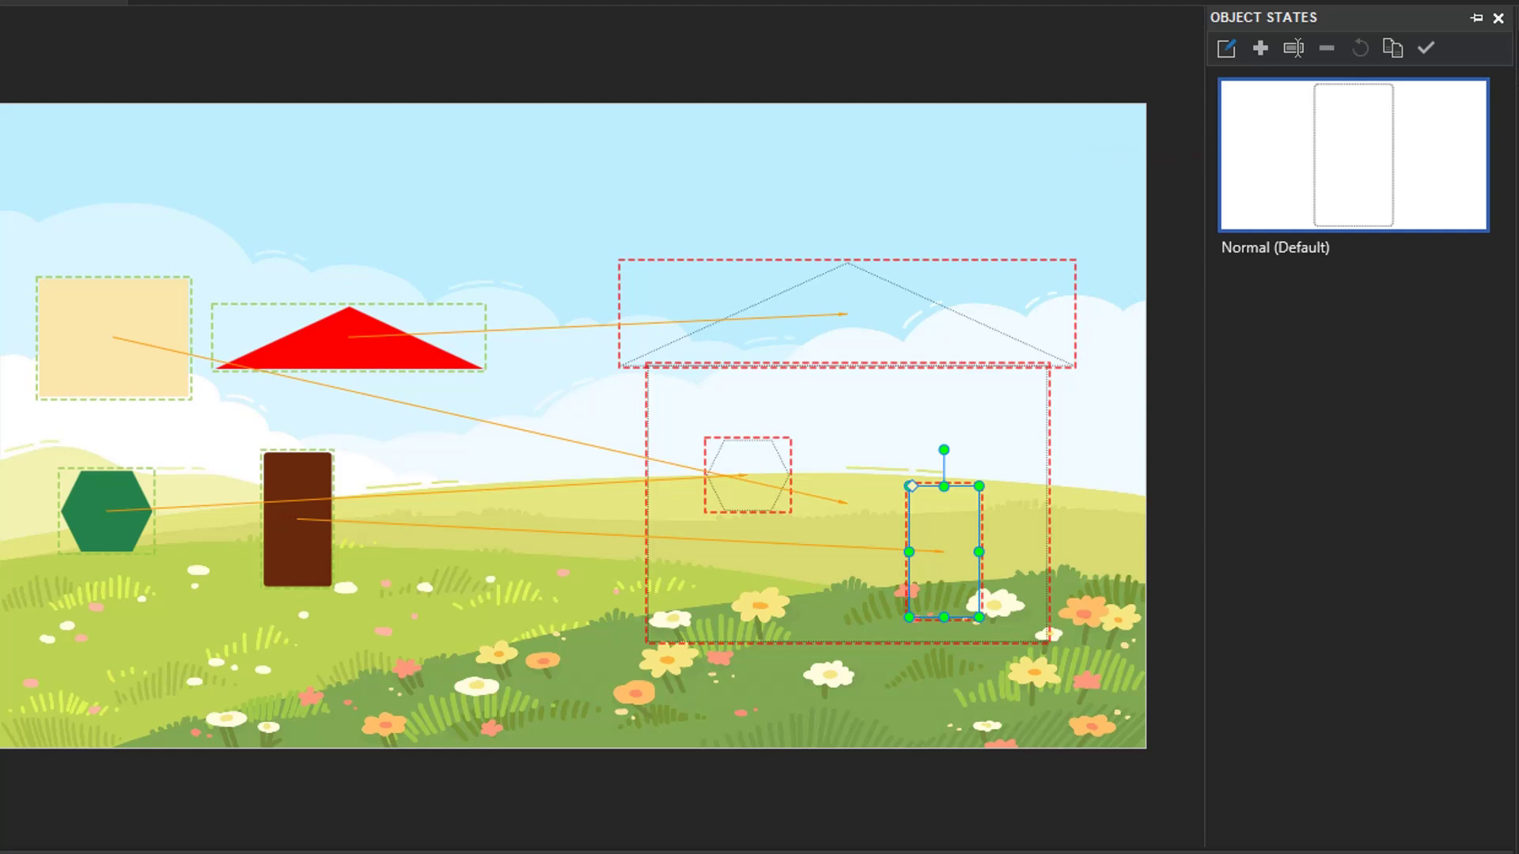
left_click(1226, 48)
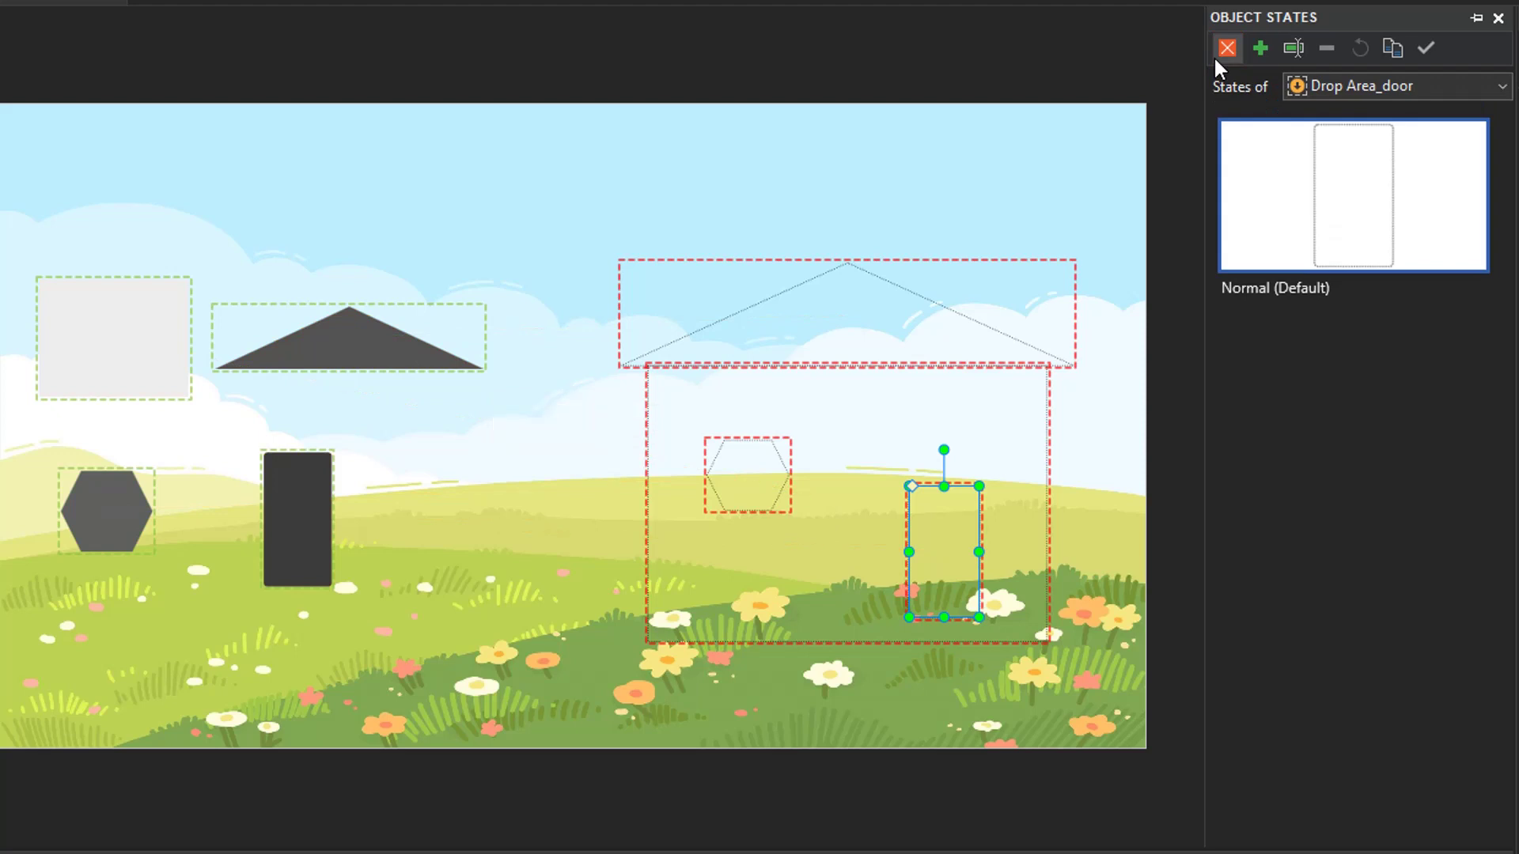
left_click(1261, 56)
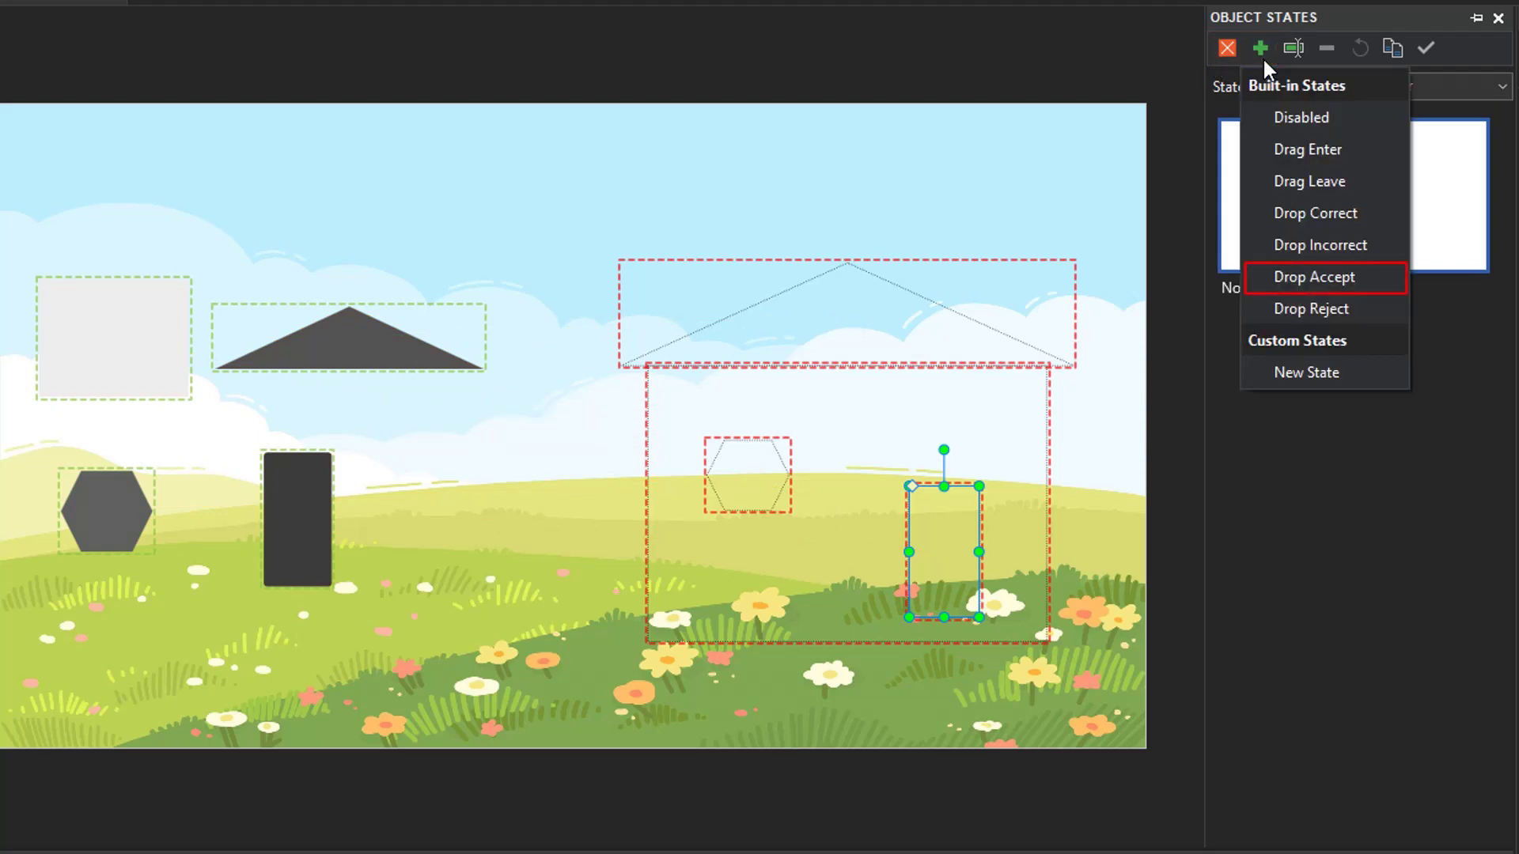
left_click(1393, 280)
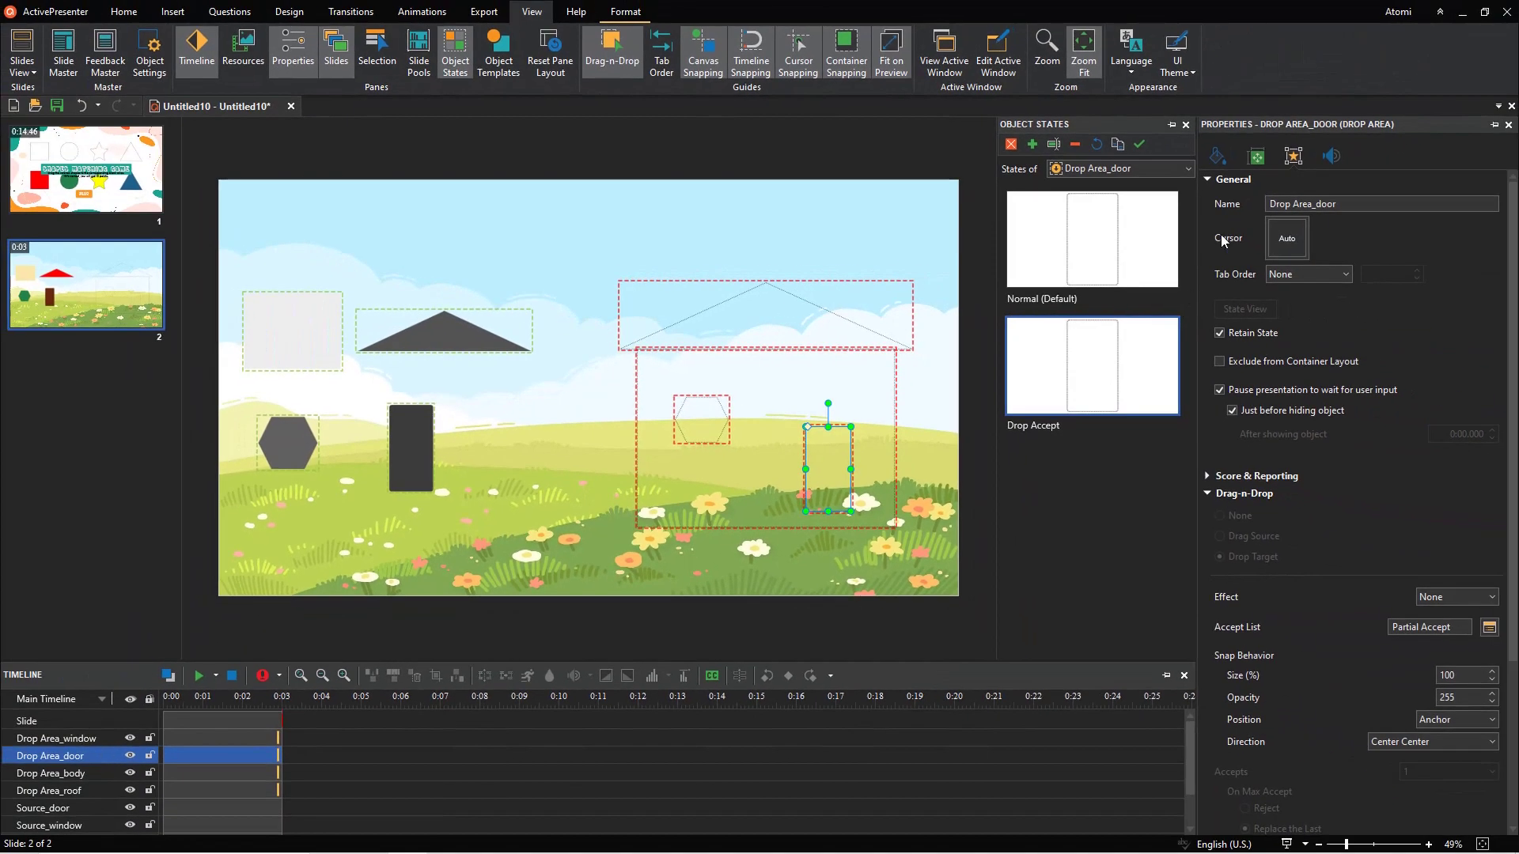
Give the door's Drop Accept state a solid brown fill and No Line, then exit state editing.
left_click(1219, 155)
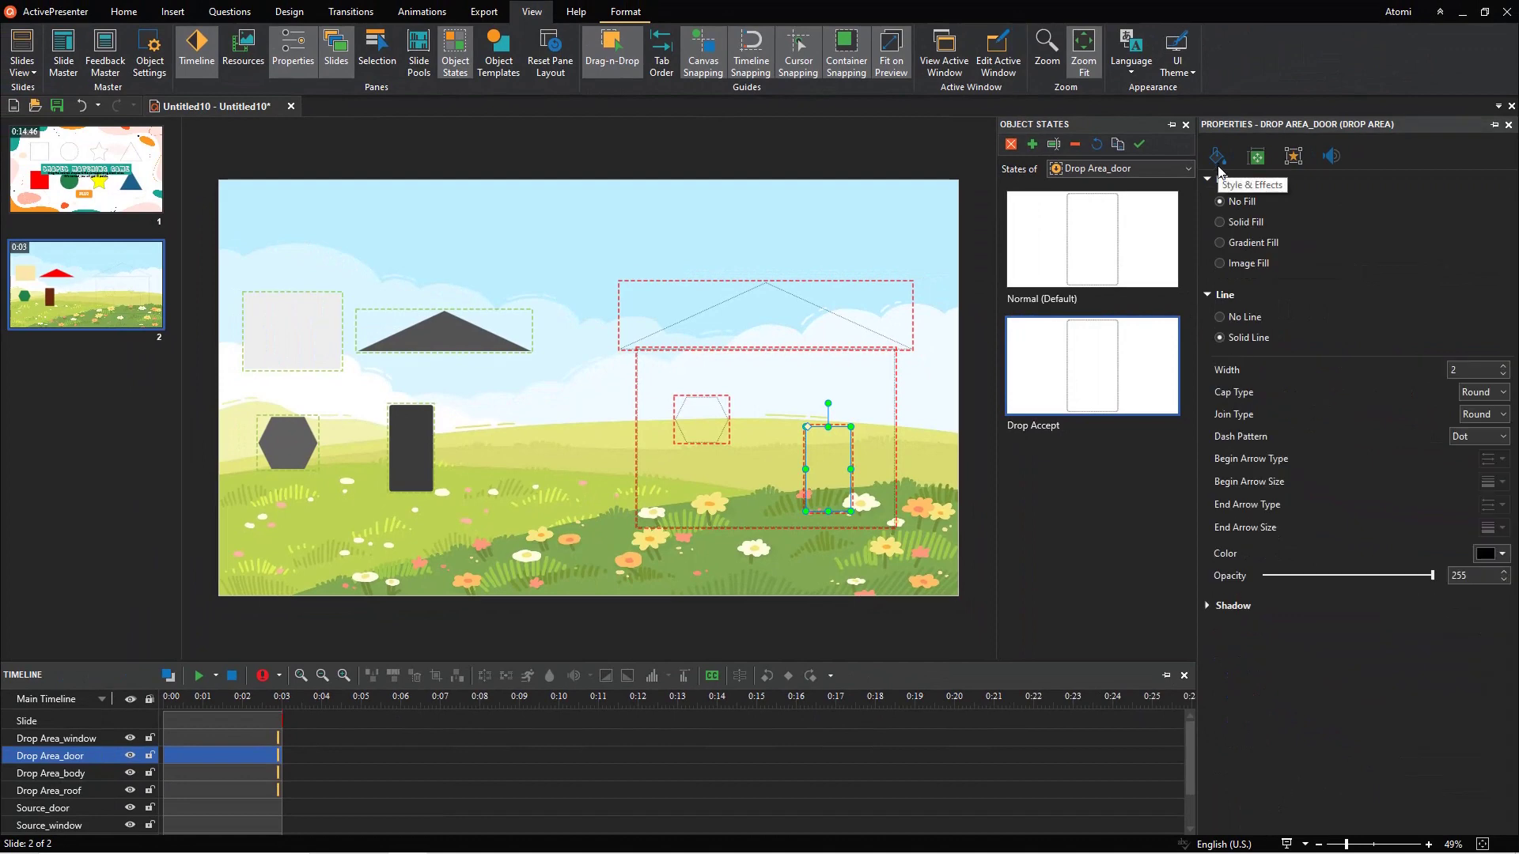
left_click(1220, 222)
left_click(1503, 300)
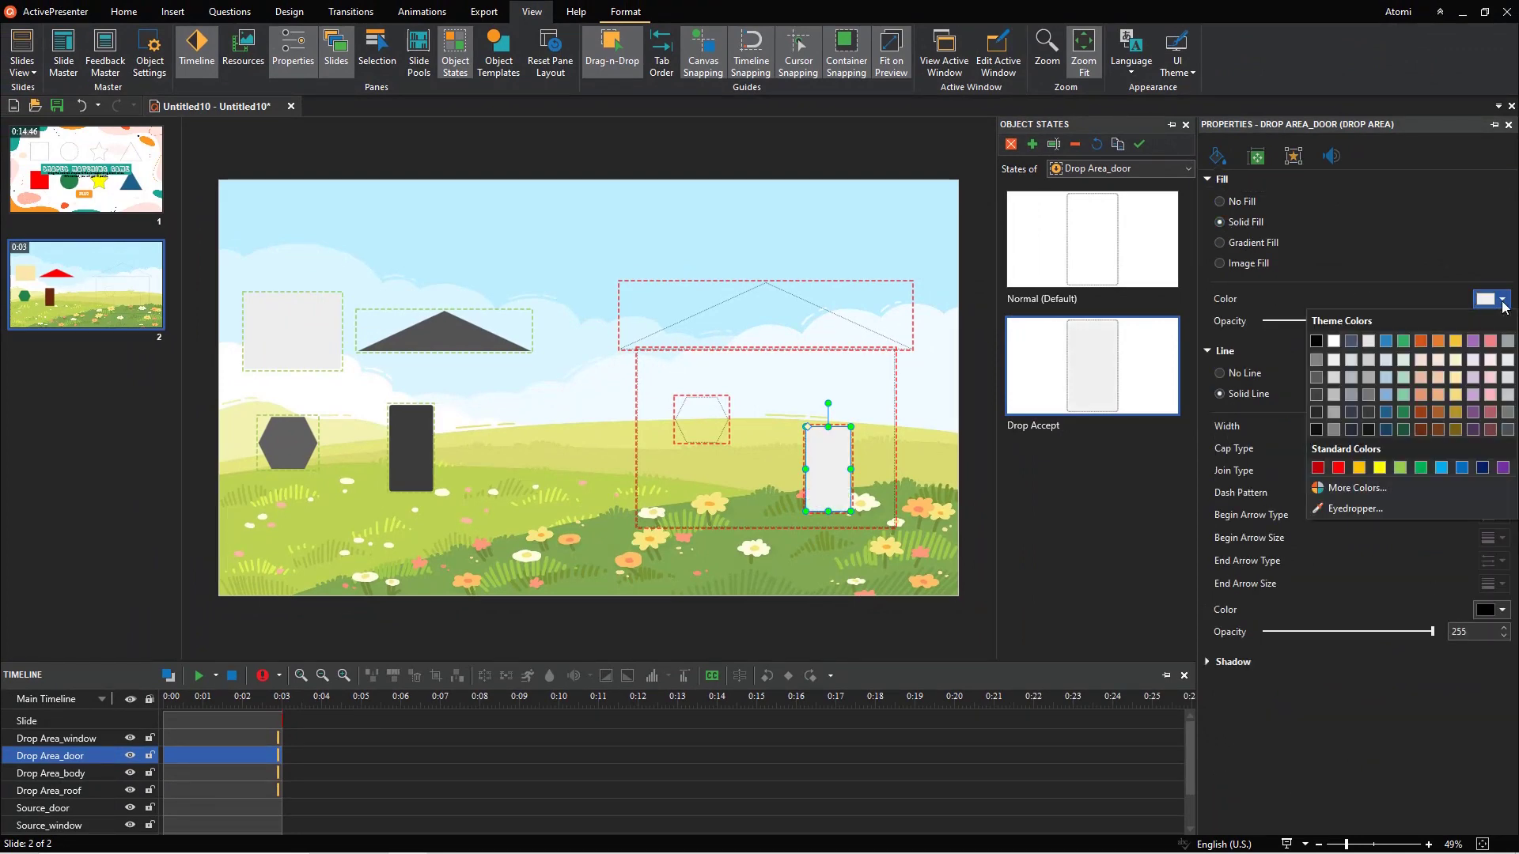
left_click(1422, 430)
left_click(1220, 373)
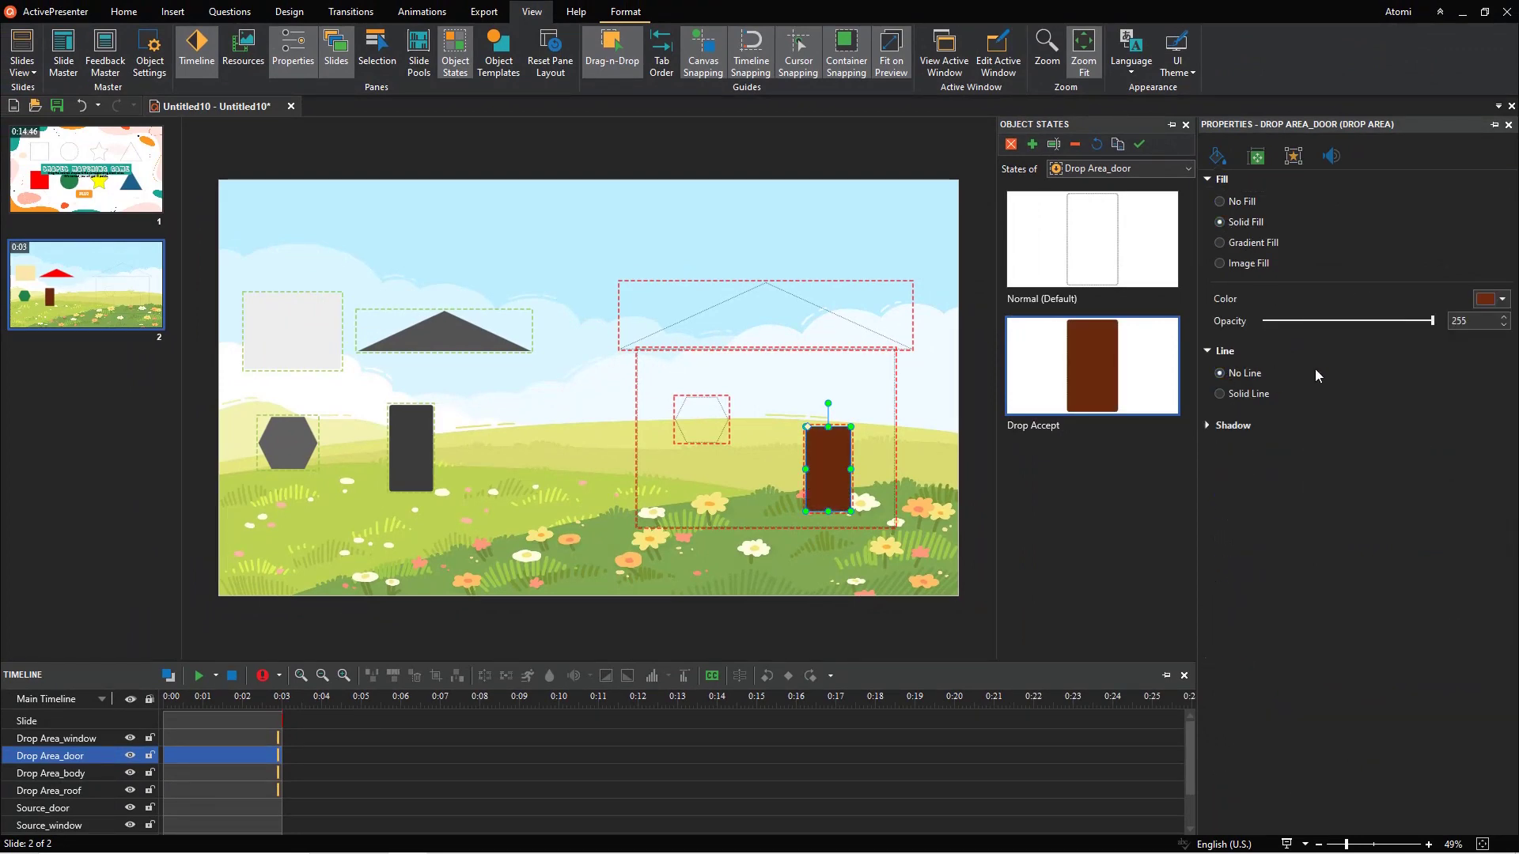
left_click(1013, 147)
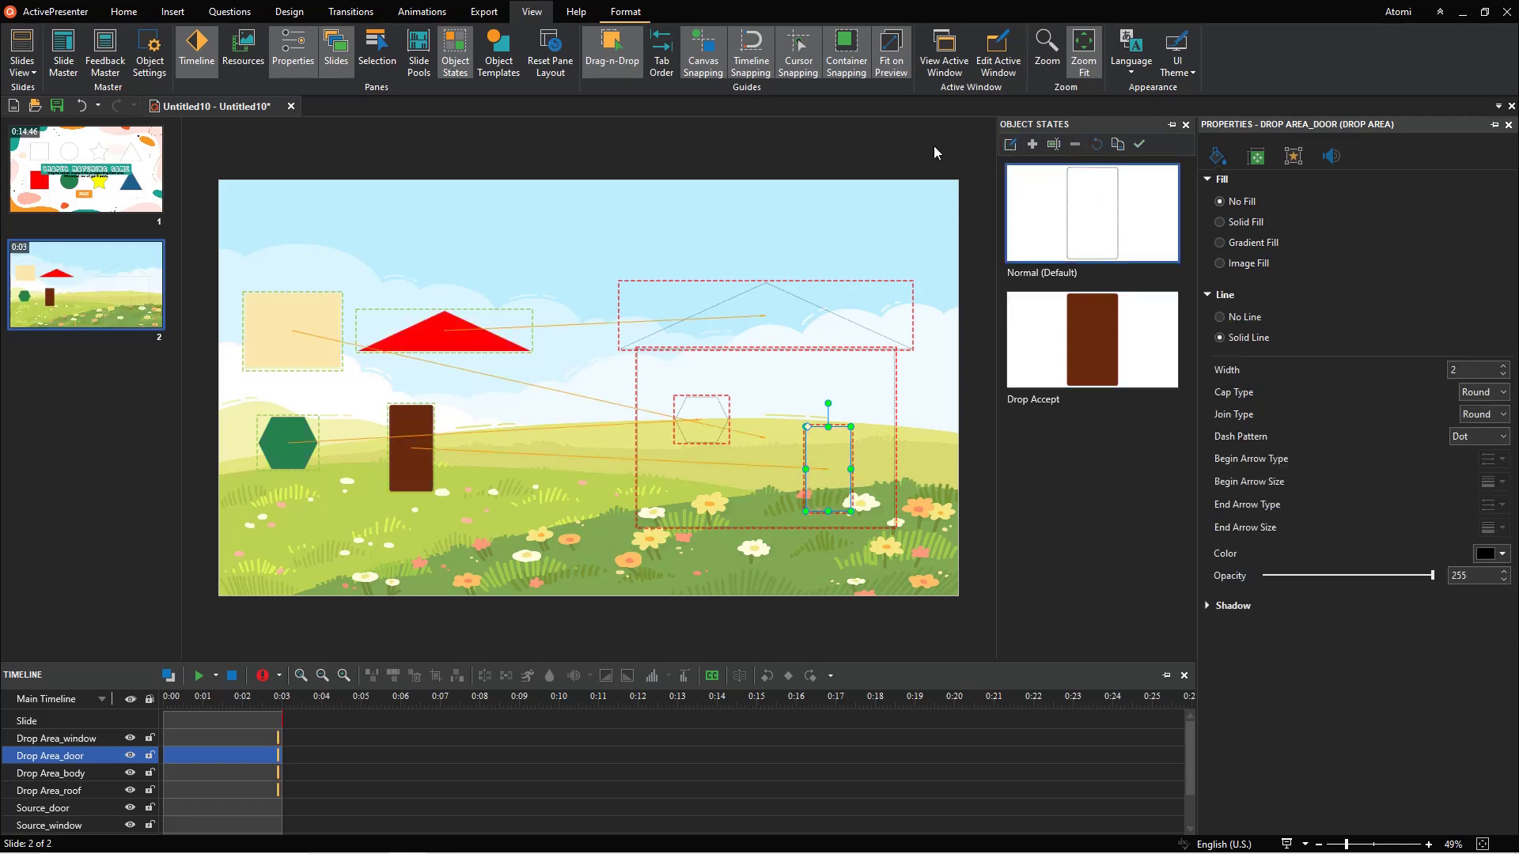
Add a Drop Accept state to the window drop area.
left_click(702, 418)
left_click(1010, 144)
left_click(1032, 144)
left_click(1115, 291)
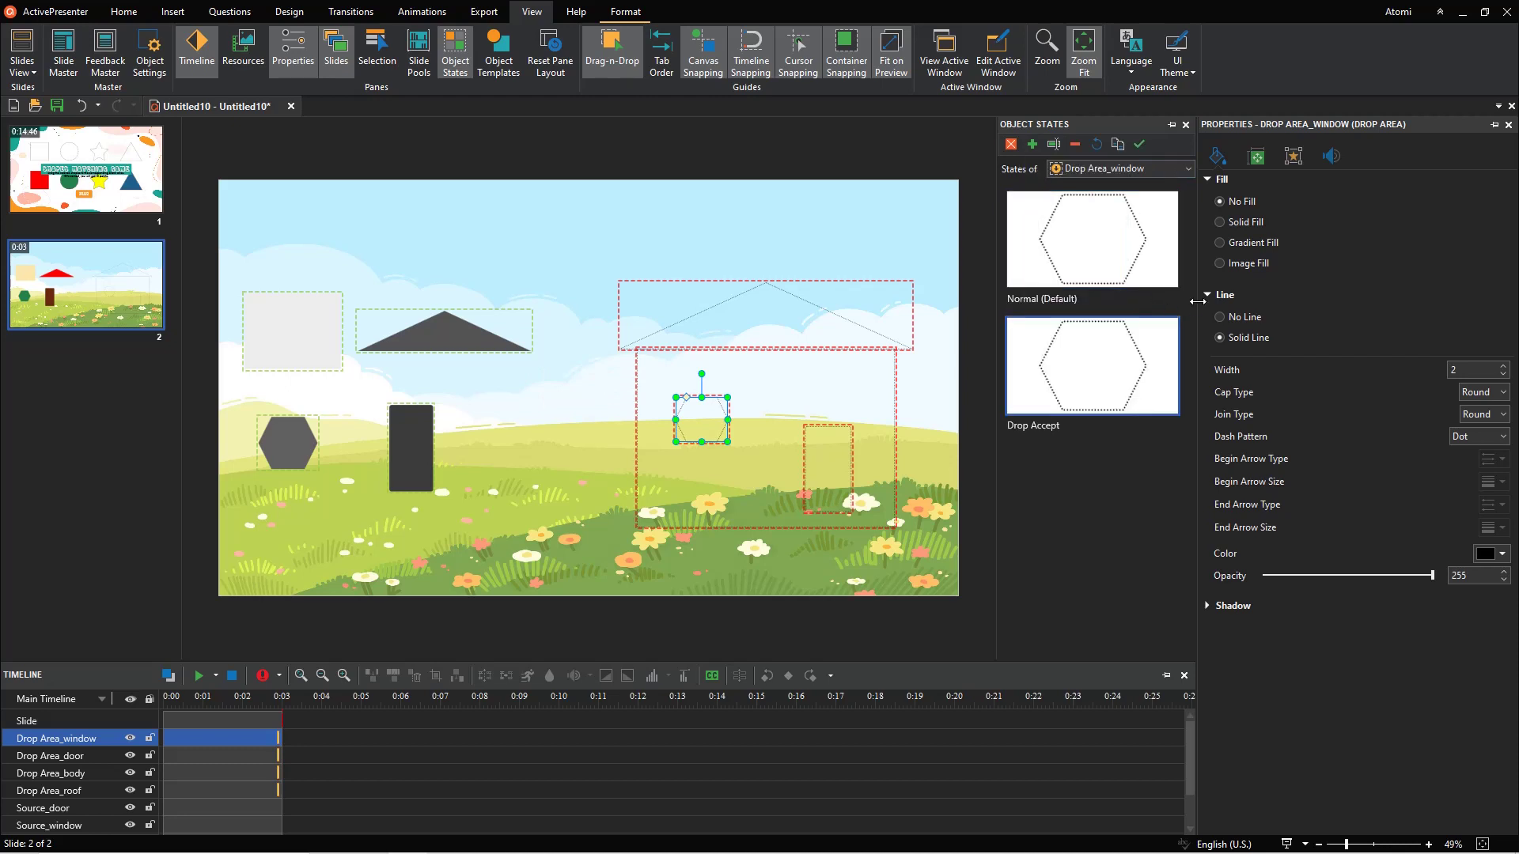
Fill the window's Drop Accept state solid dark green with No Line, then return to Normal.
left_click(1235, 223)
left_click(1502, 300)
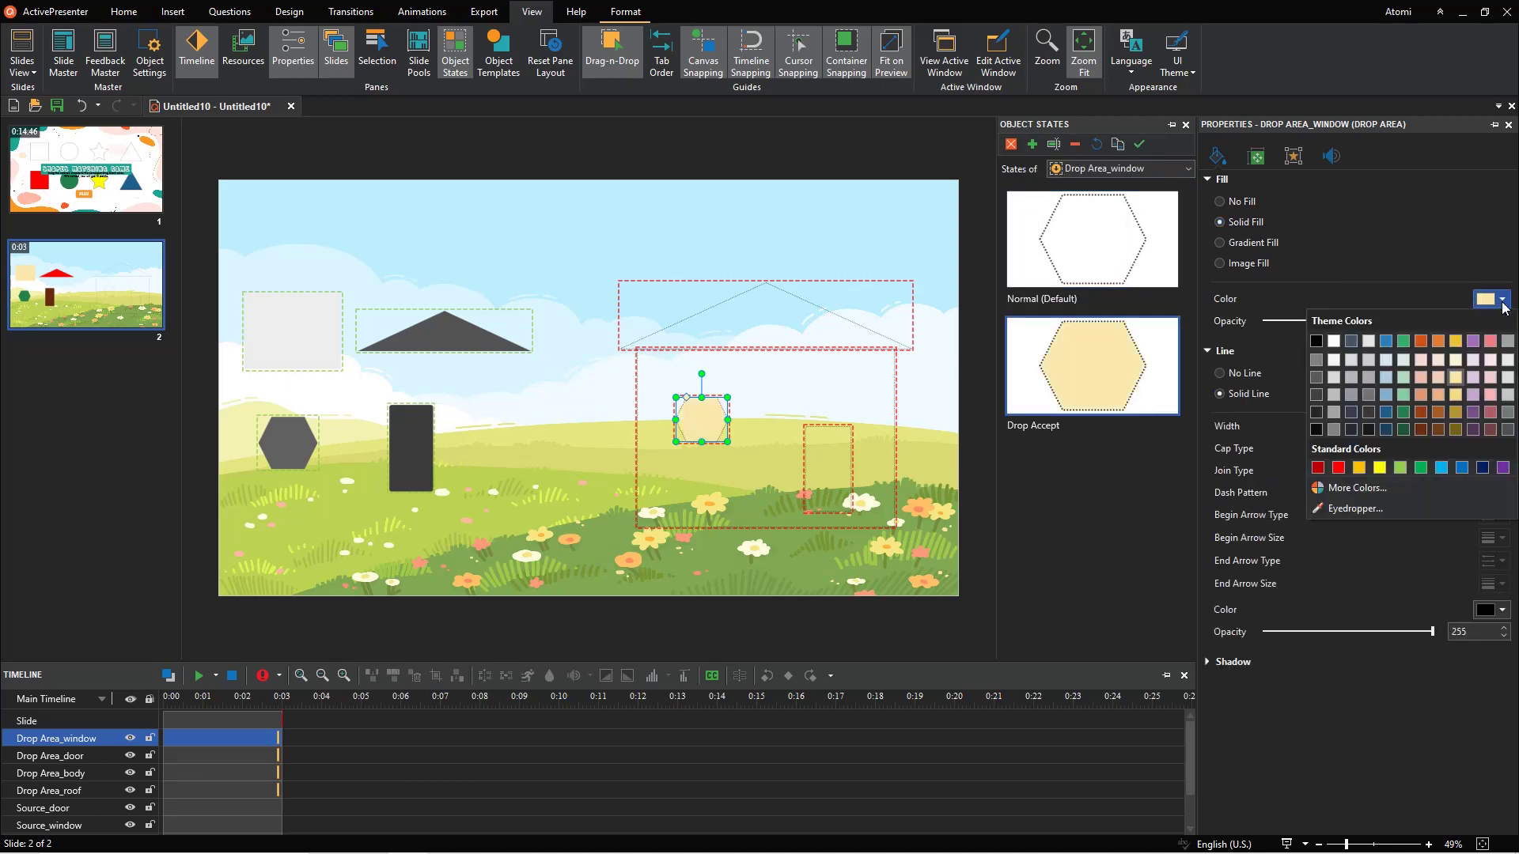
left_click(1405, 413)
left_click(1220, 374)
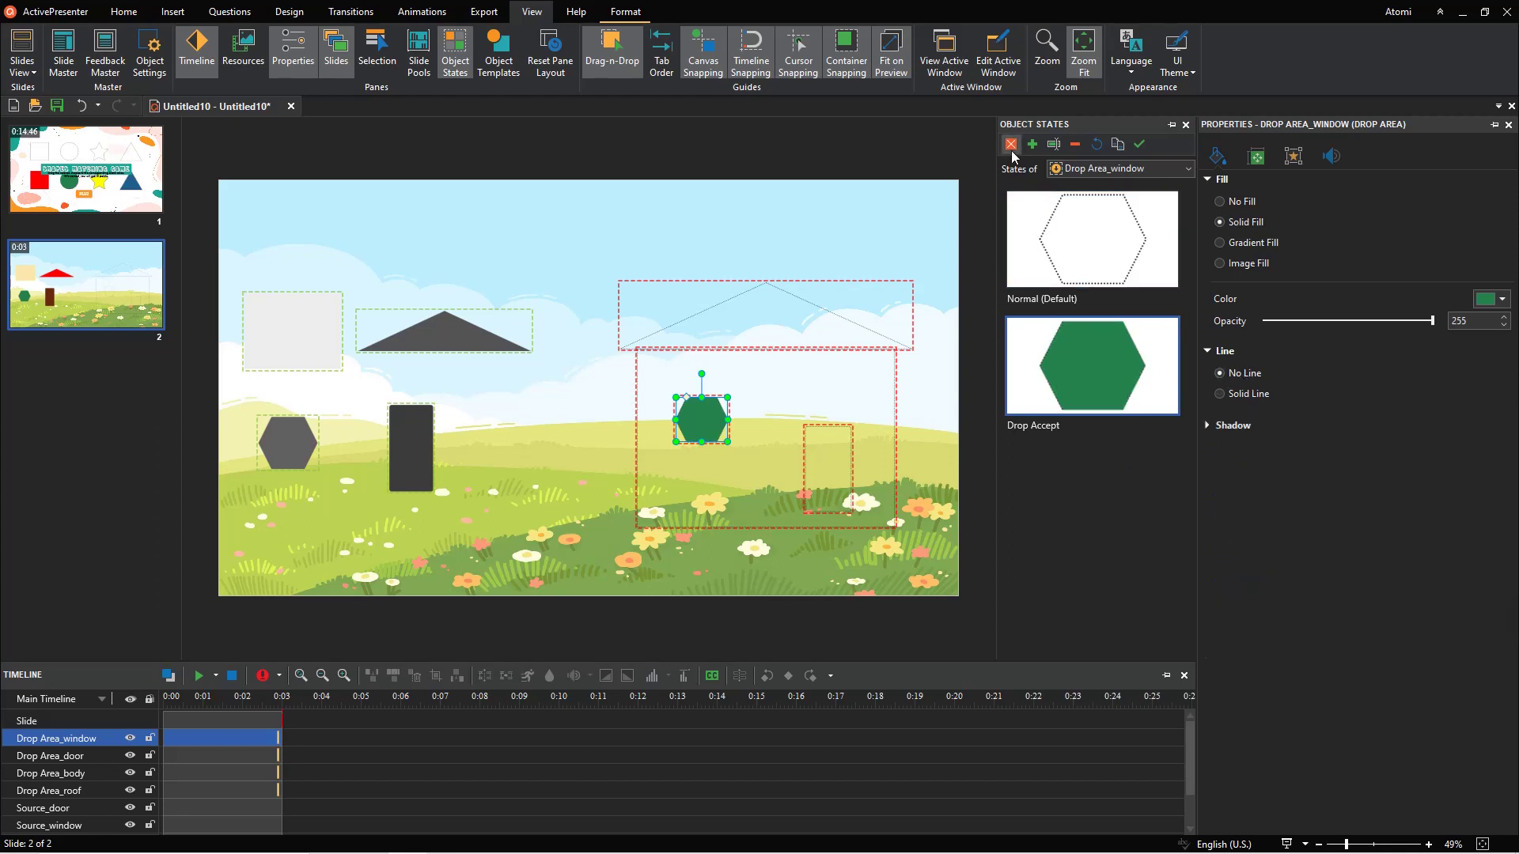
left_click(1091, 238)
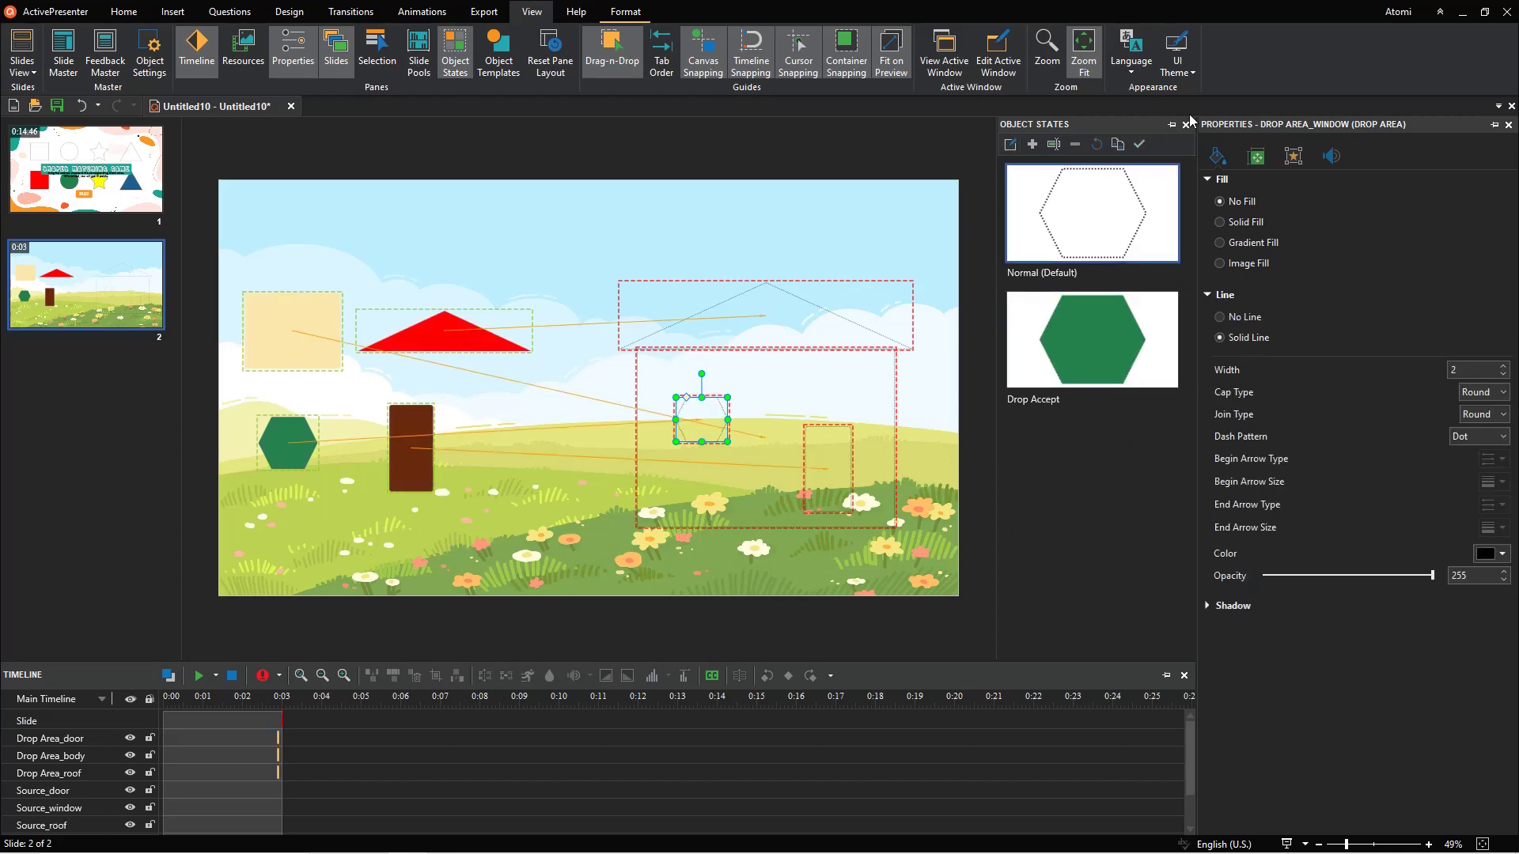
left_click(1184, 125)
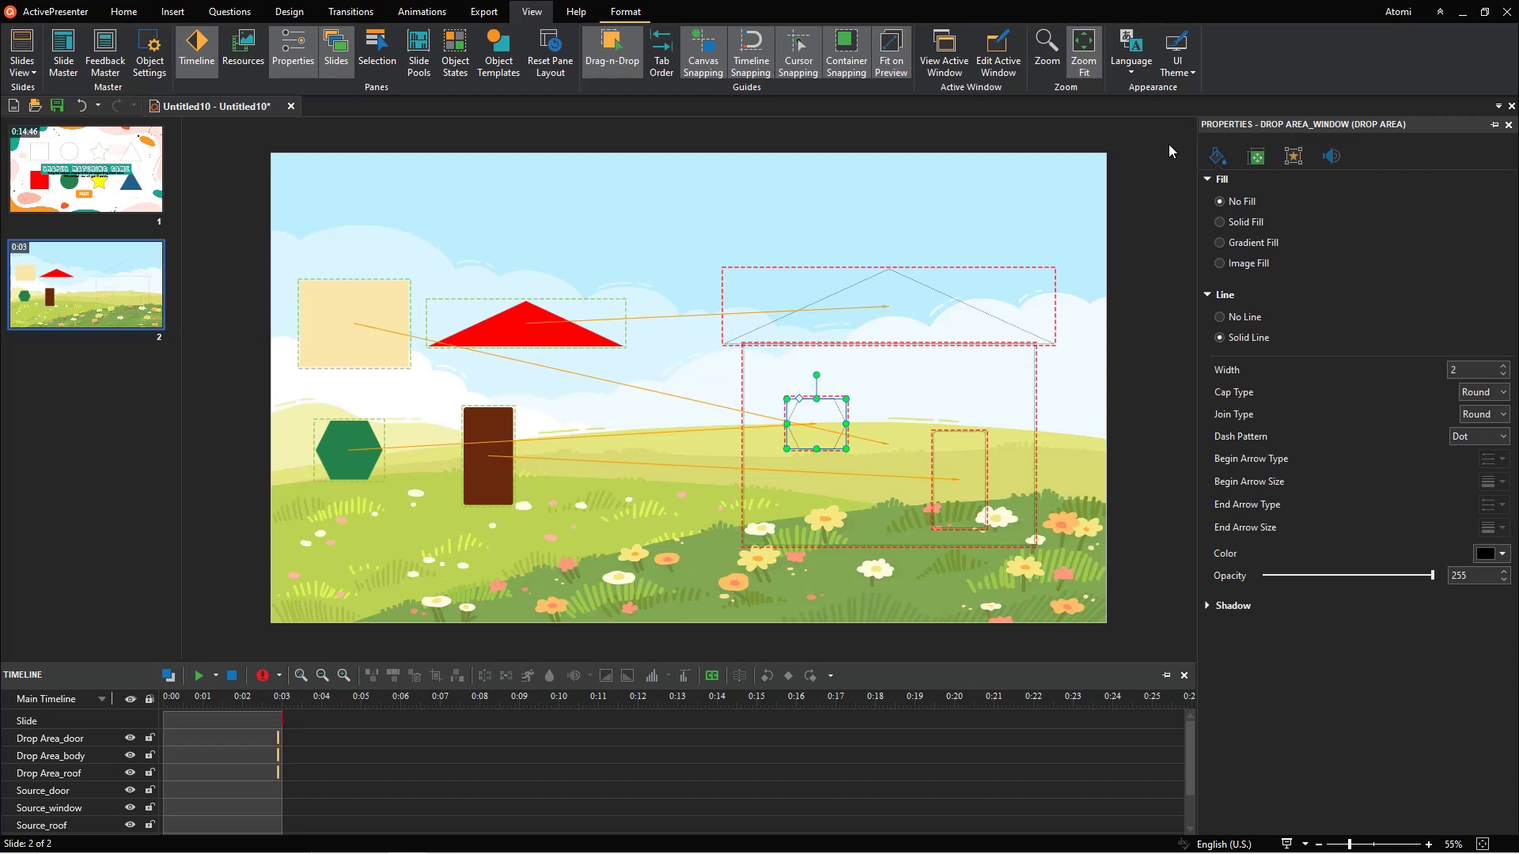
Add a NUMBER variable called Score, default 0, in the Variables dialog.
left_click(130, 15)
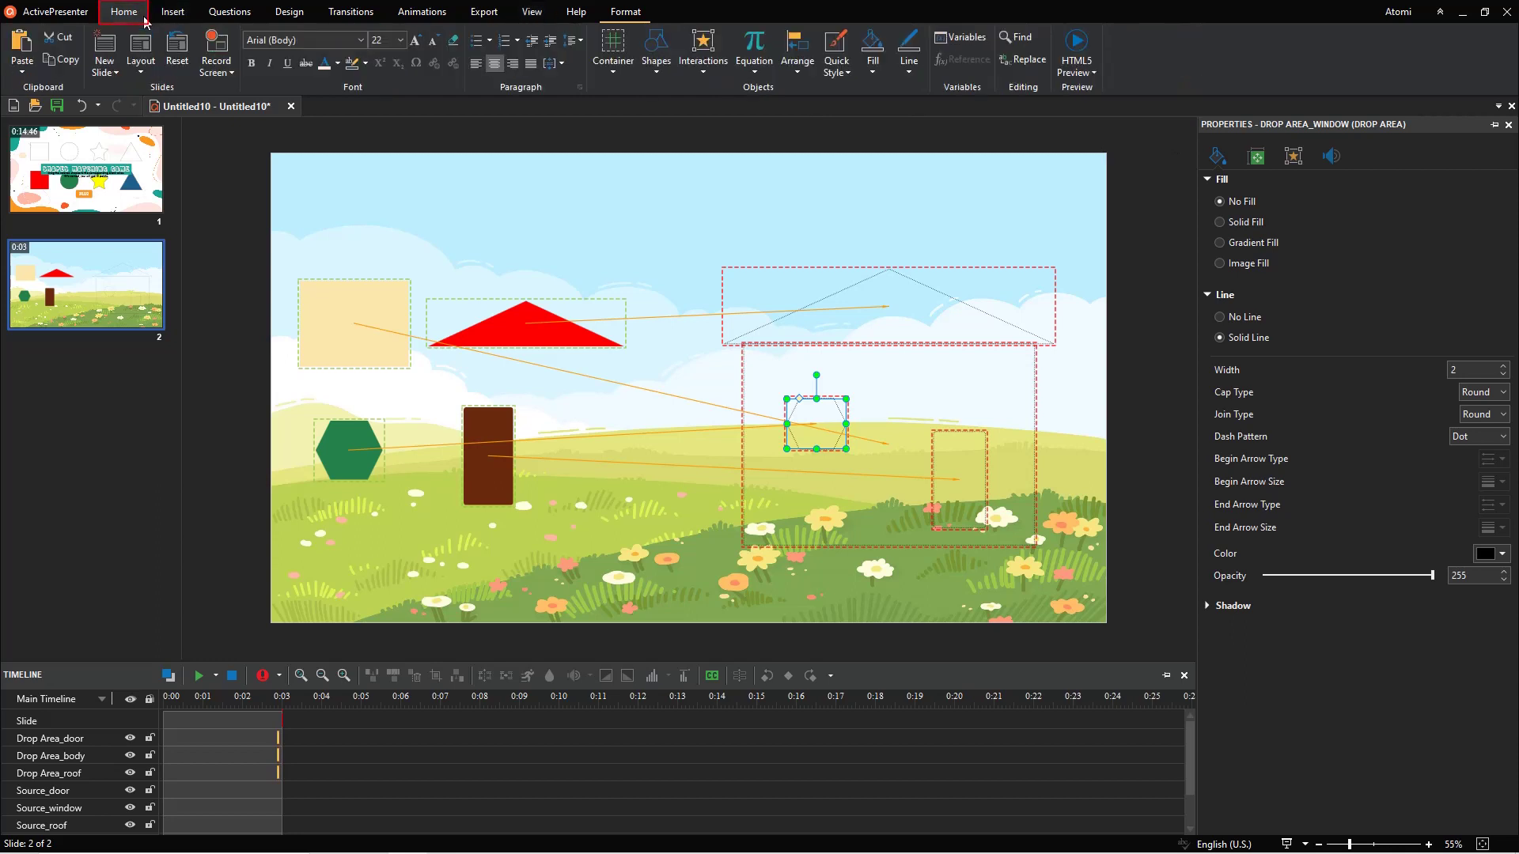
left_click(986, 46)
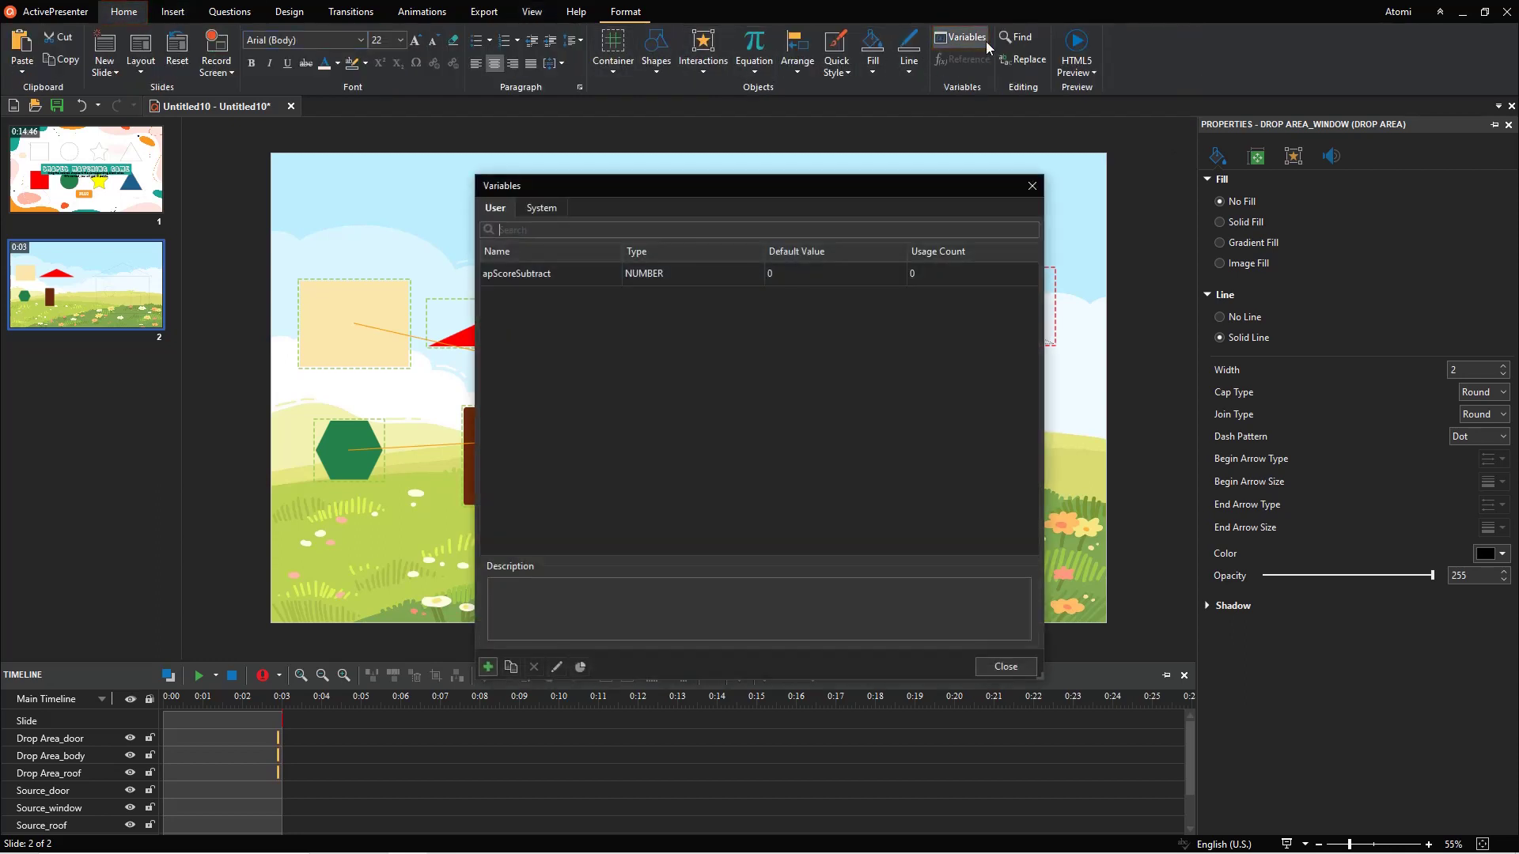
left_click(497, 672)
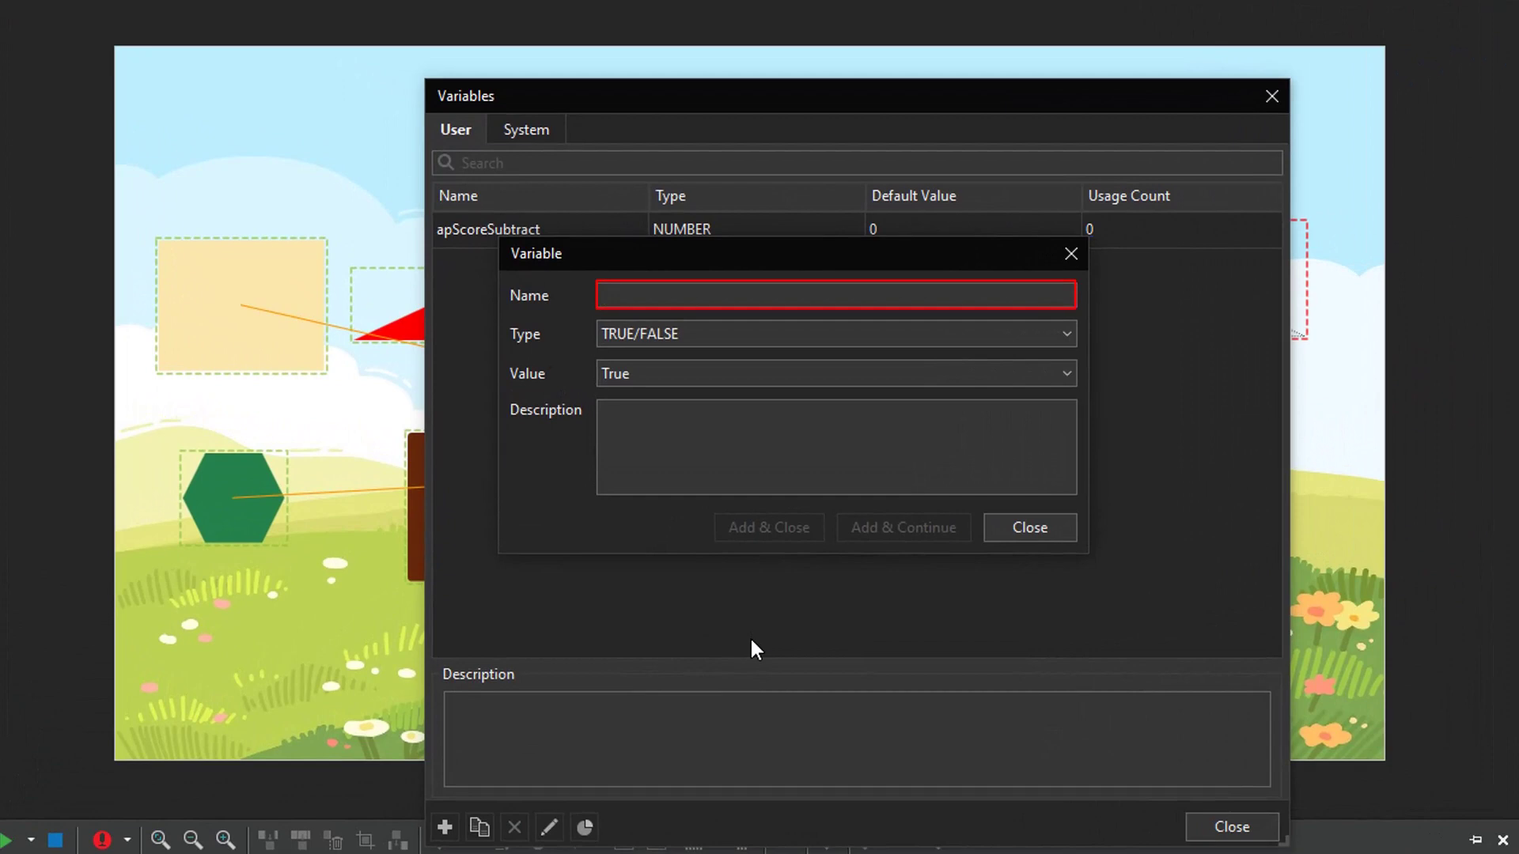
type("Score")
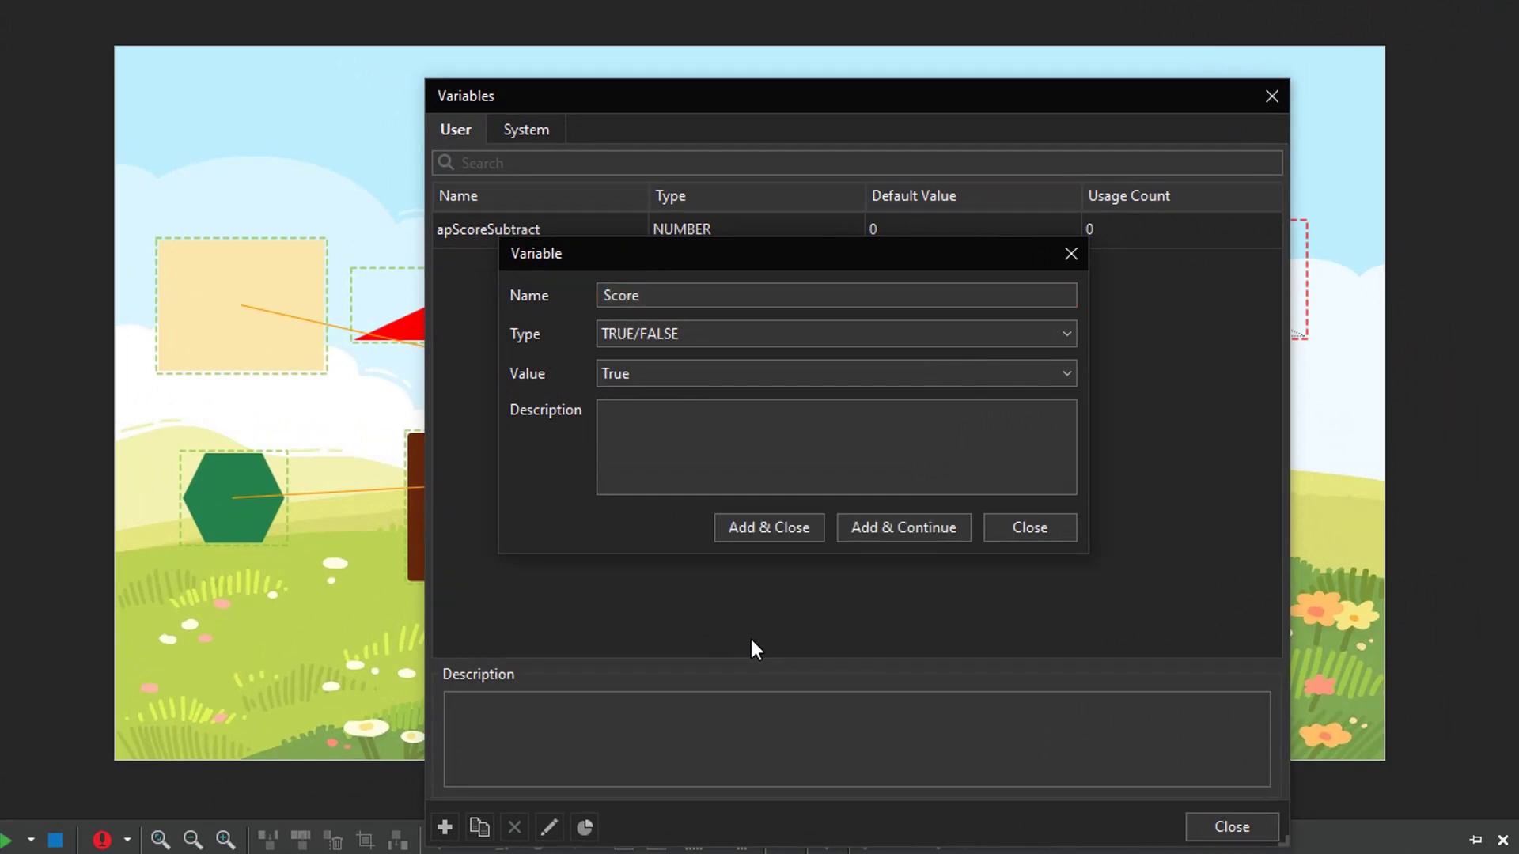
left_click(774, 334)
left_click(782, 409)
left_click(783, 527)
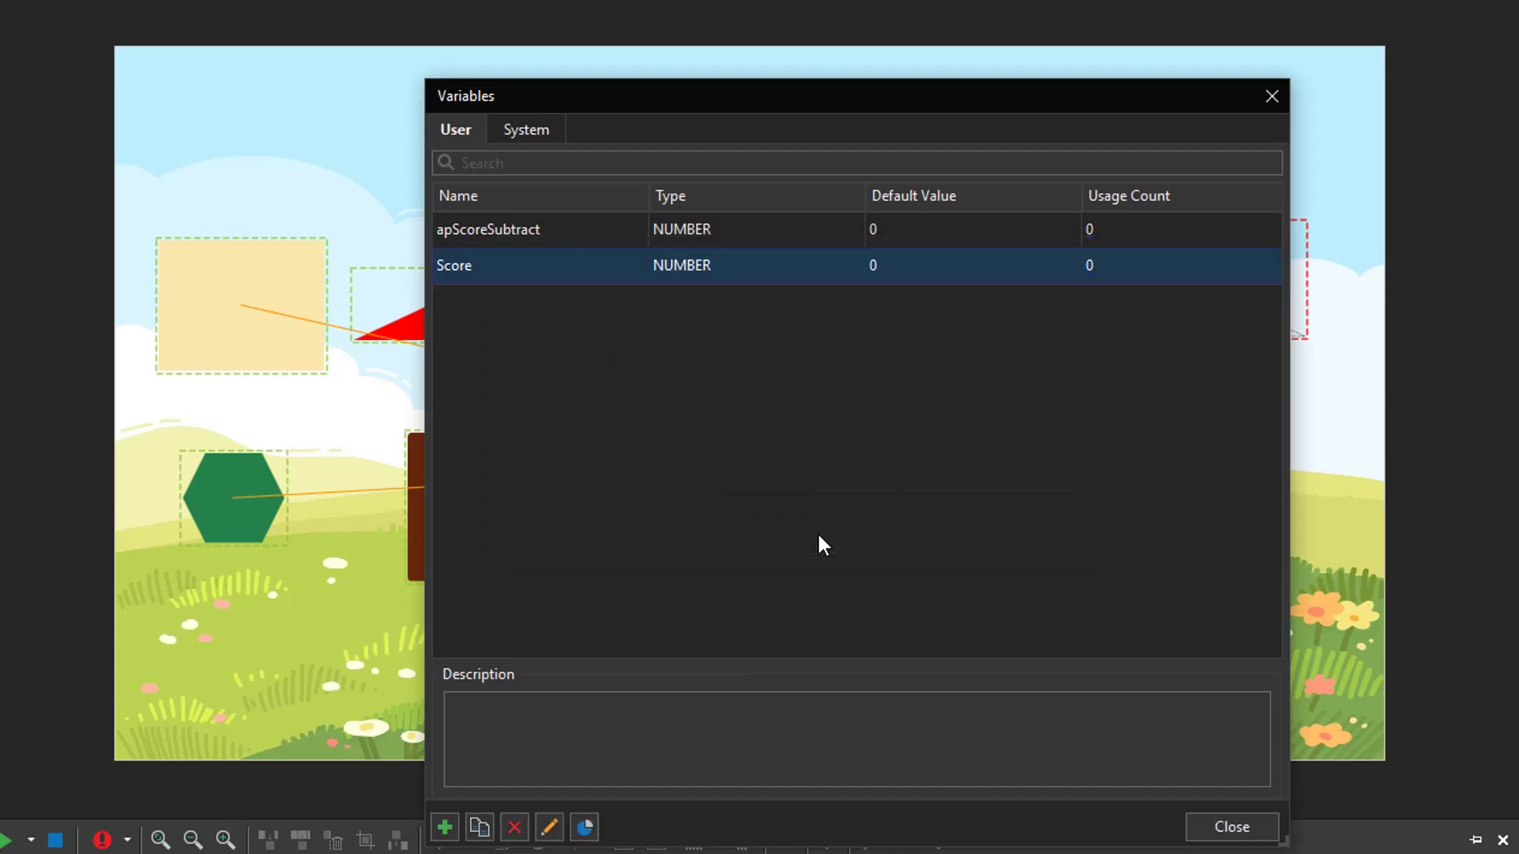
left_click(1199, 826)
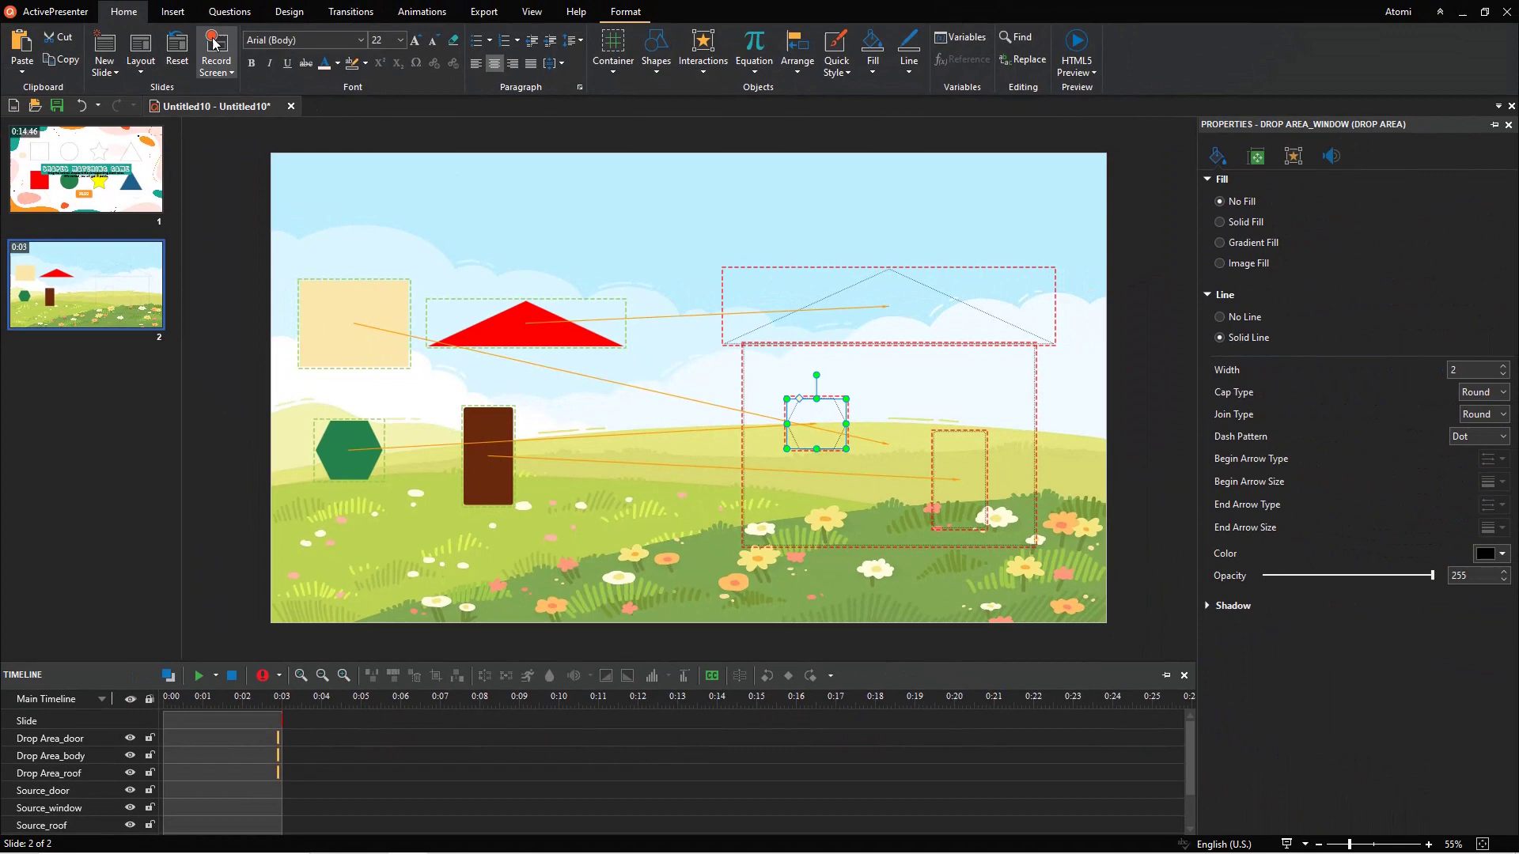
Draw a rectangle at the slide's top right.
left_click(173, 12)
left_click(121, 71)
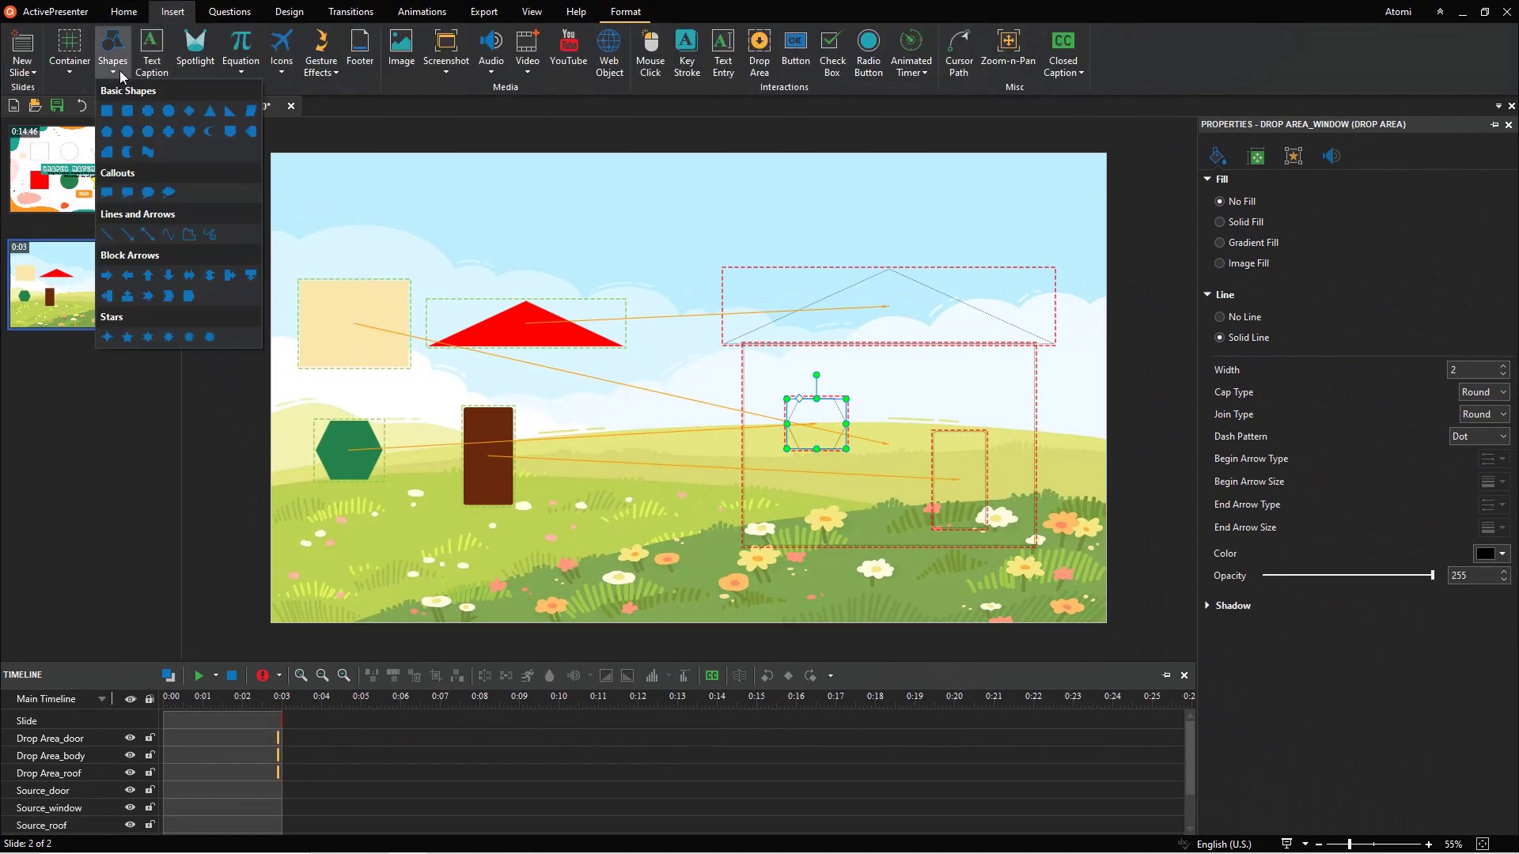
left_click(132, 118)
left_click_drag(909, 184, 1035, 220)
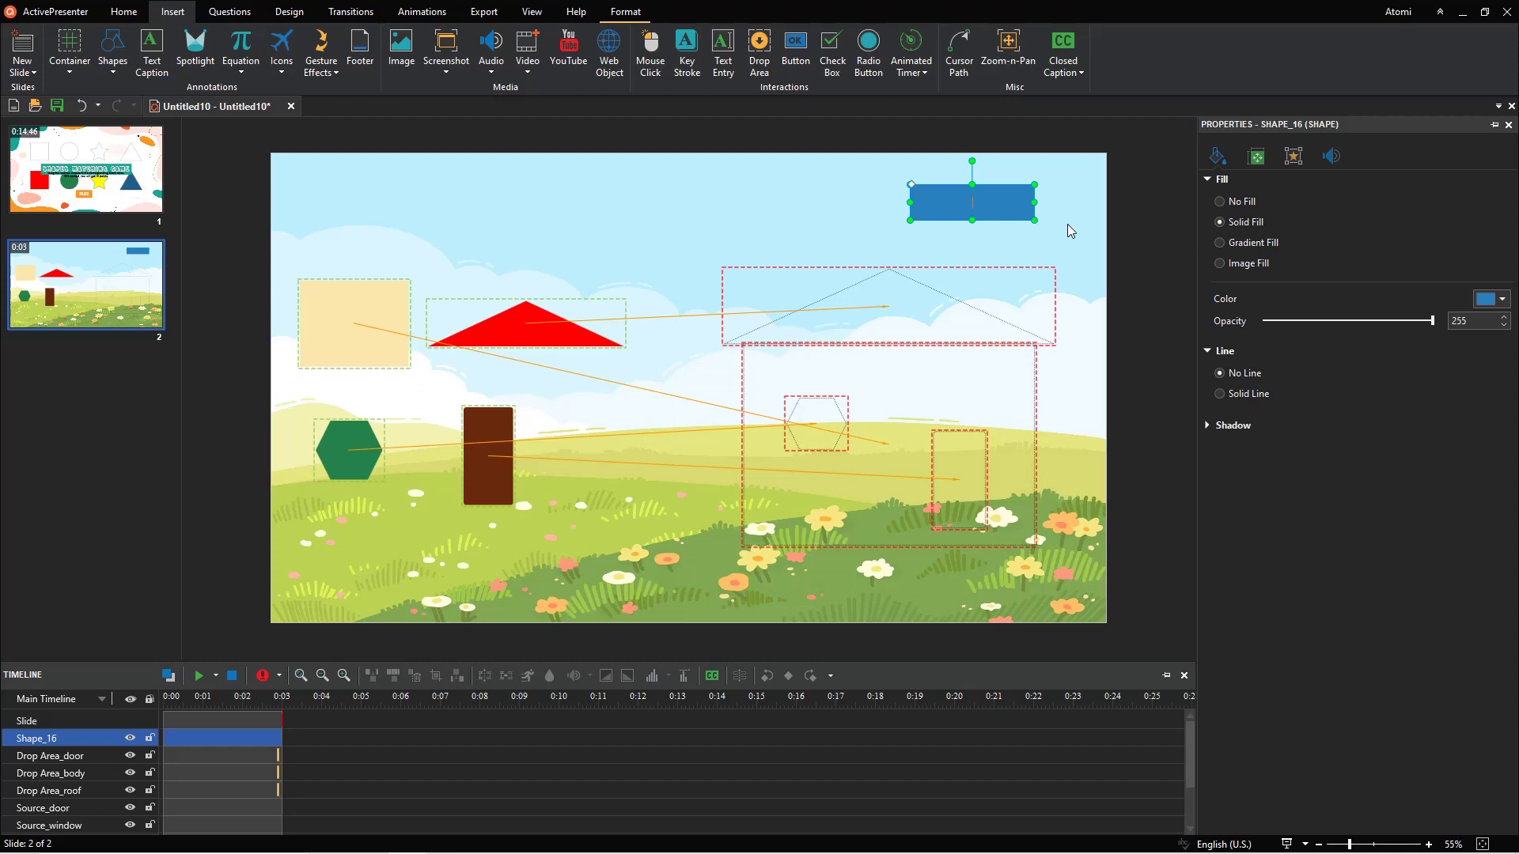
type("Score:")
Label the rectangle 'Score:' in UVN Banh Mi size 40 with a brown fill.
key("ctrl+a")
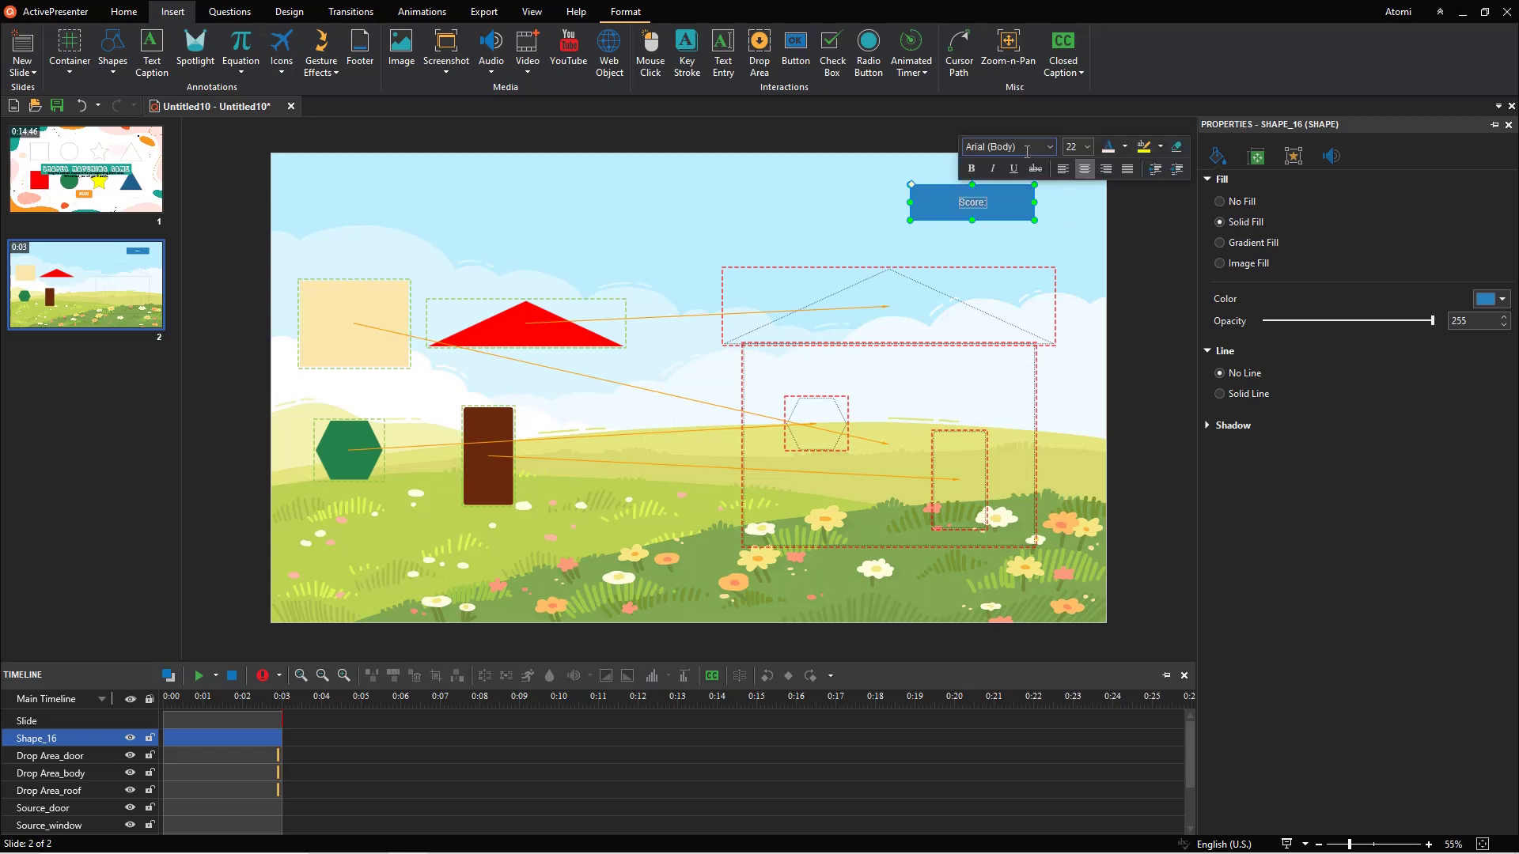
type("UVN Banh Mi")
key("Return")
left_click(1088, 146)
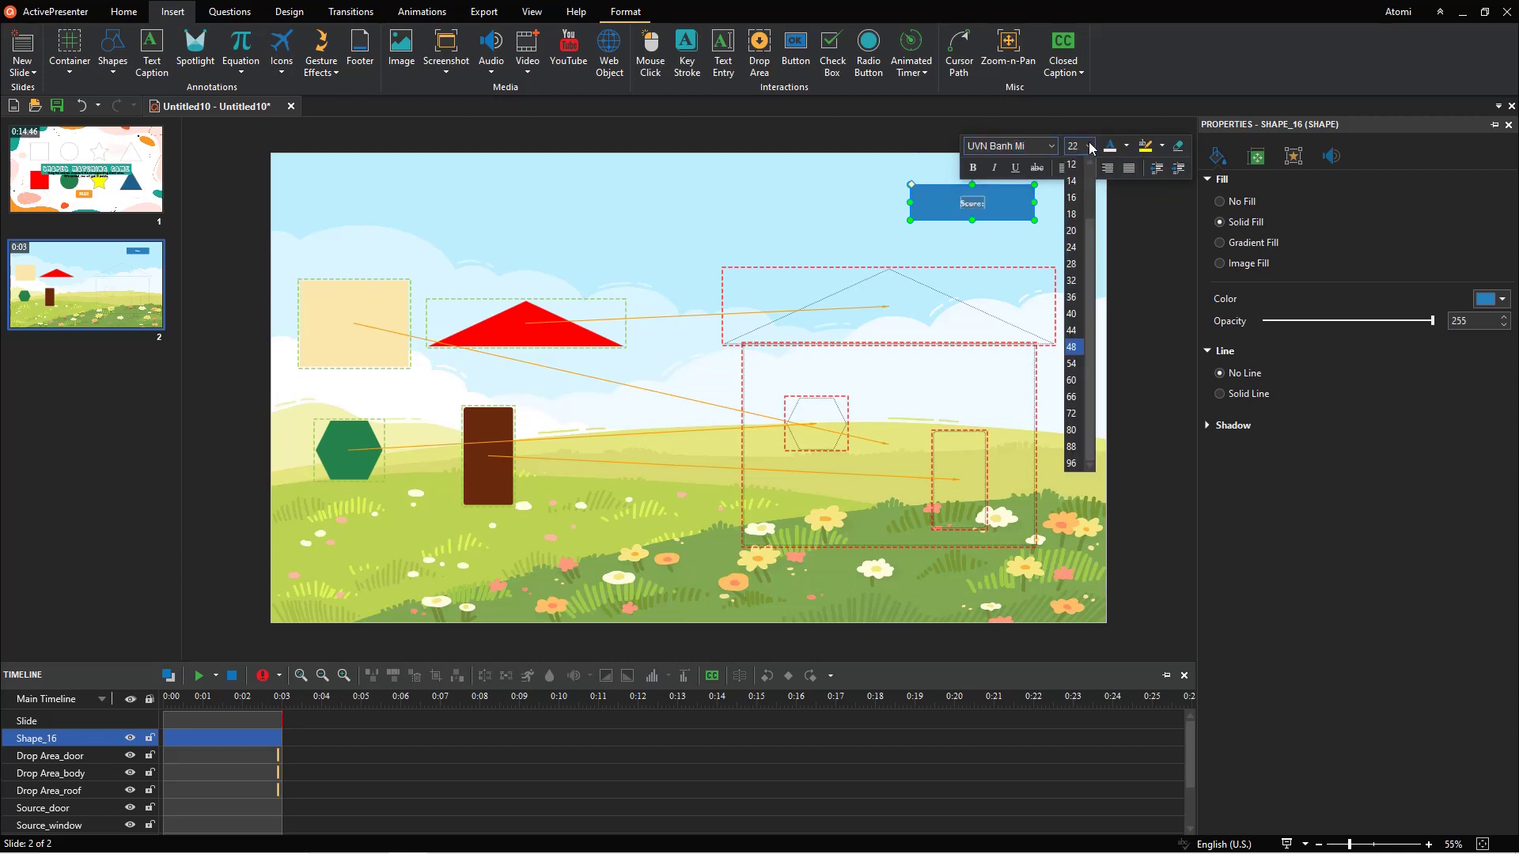
left_click(1074, 319)
left_click(1504, 301)
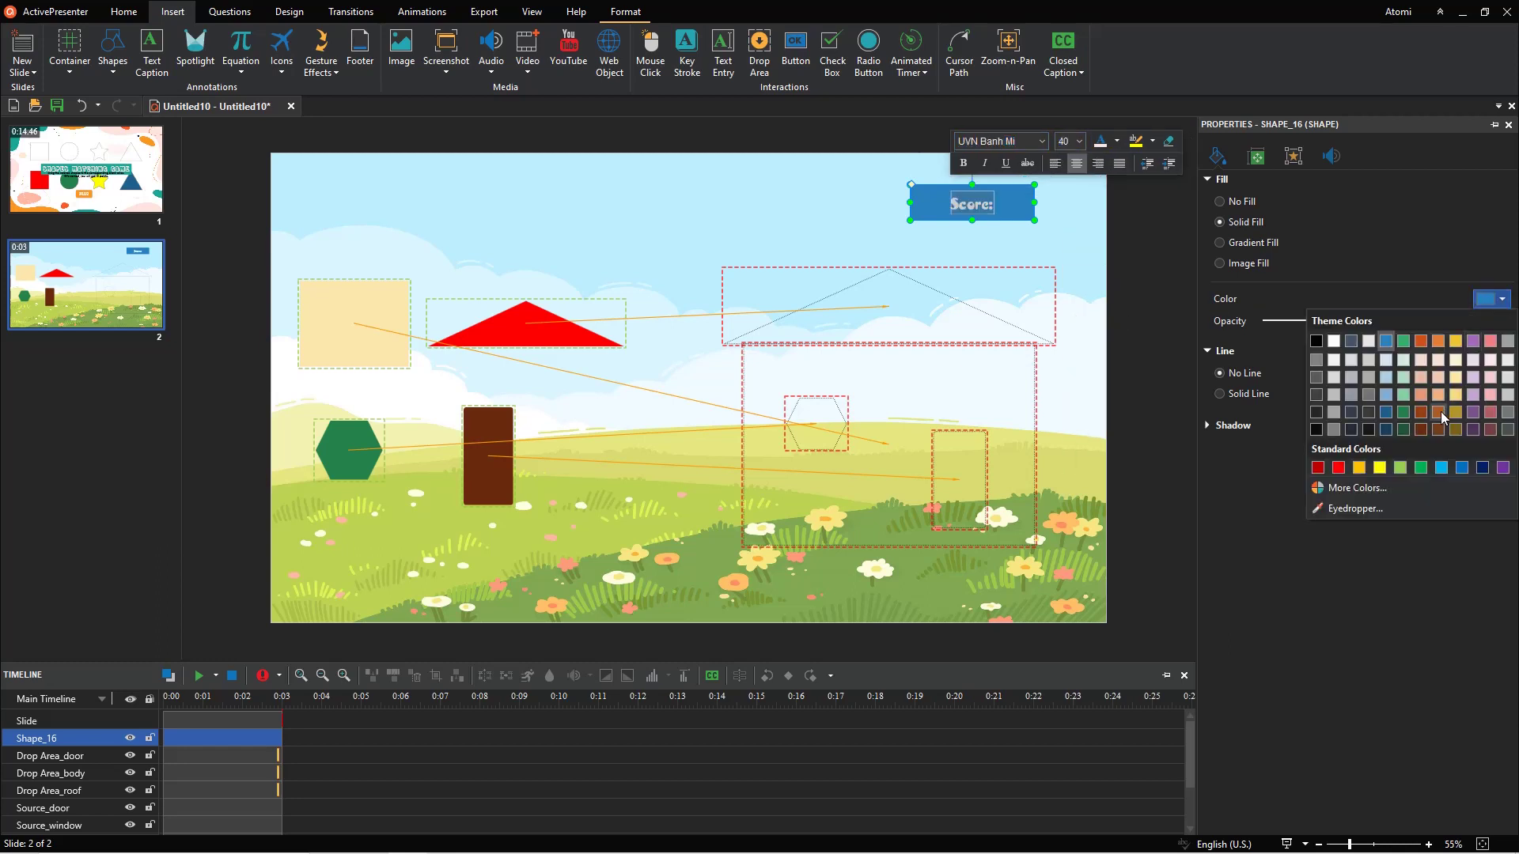
left_click(1440, 414)
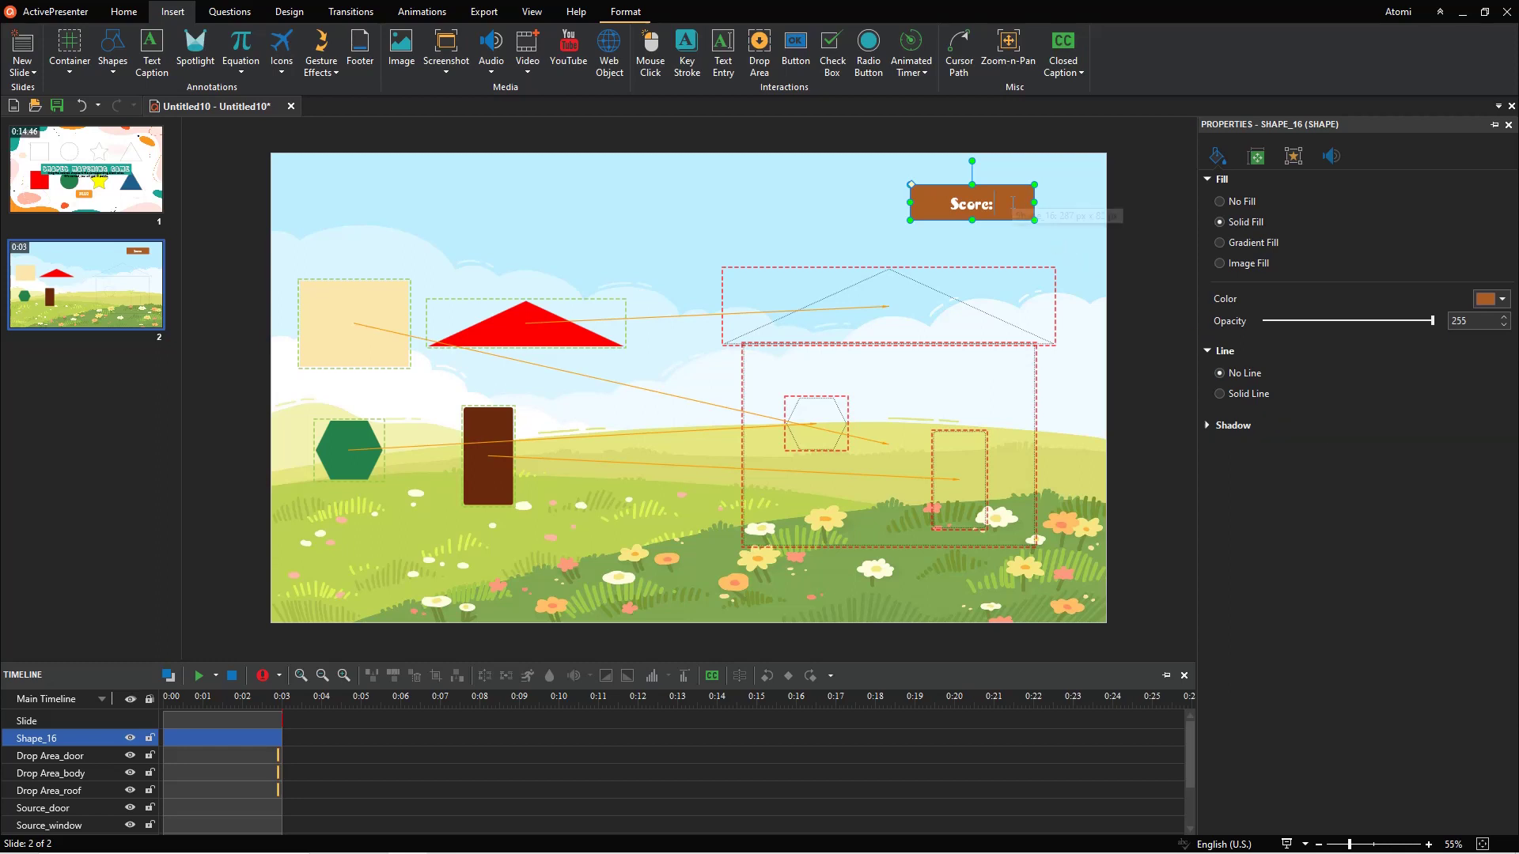
Insert a reference to the Score variable into the score box.
left_click(144, 19)
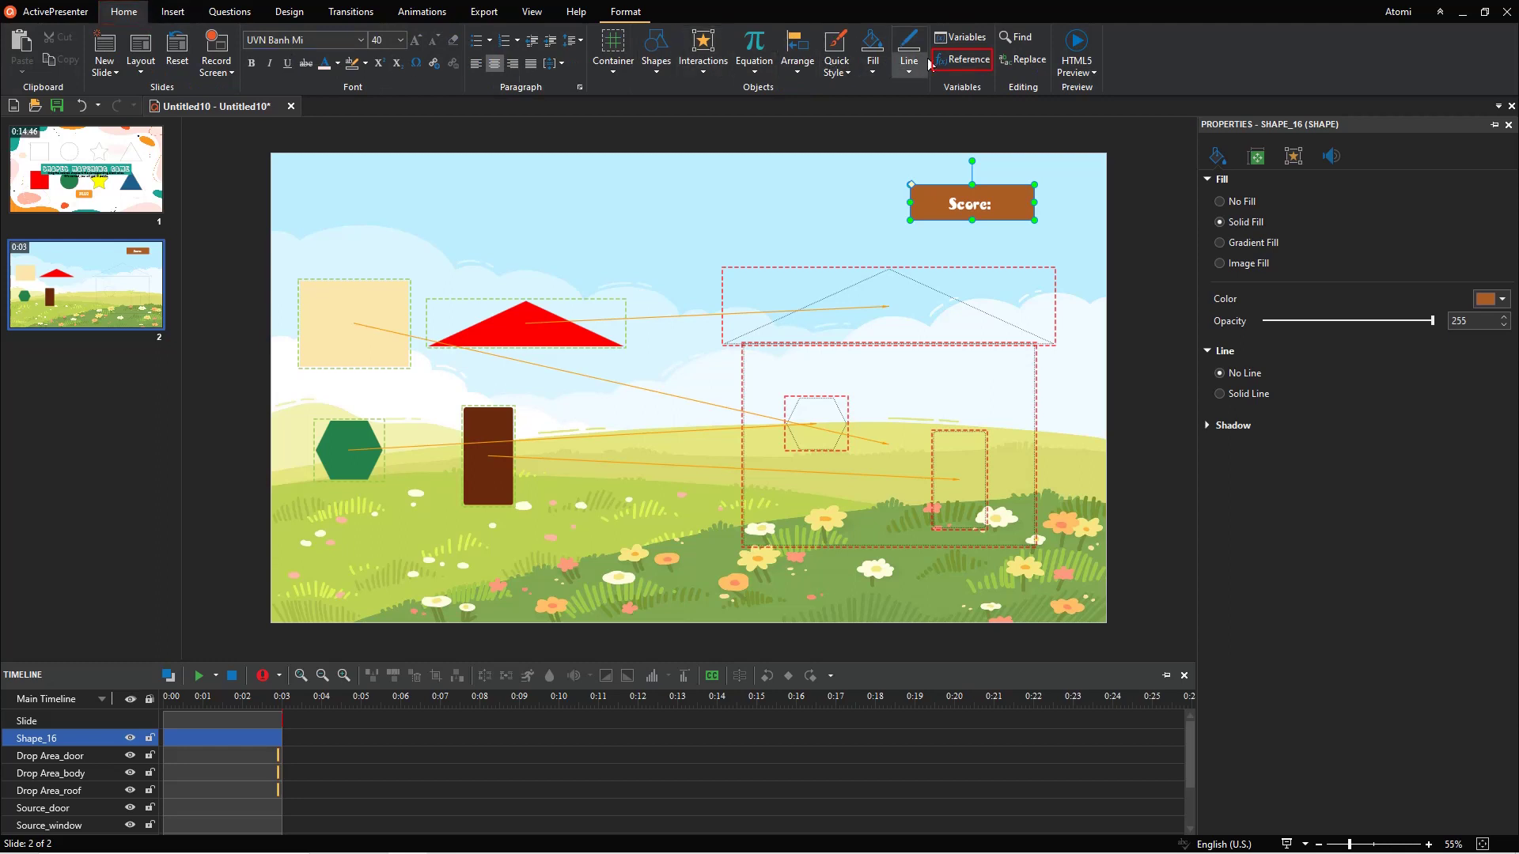
left_click(957, 63)
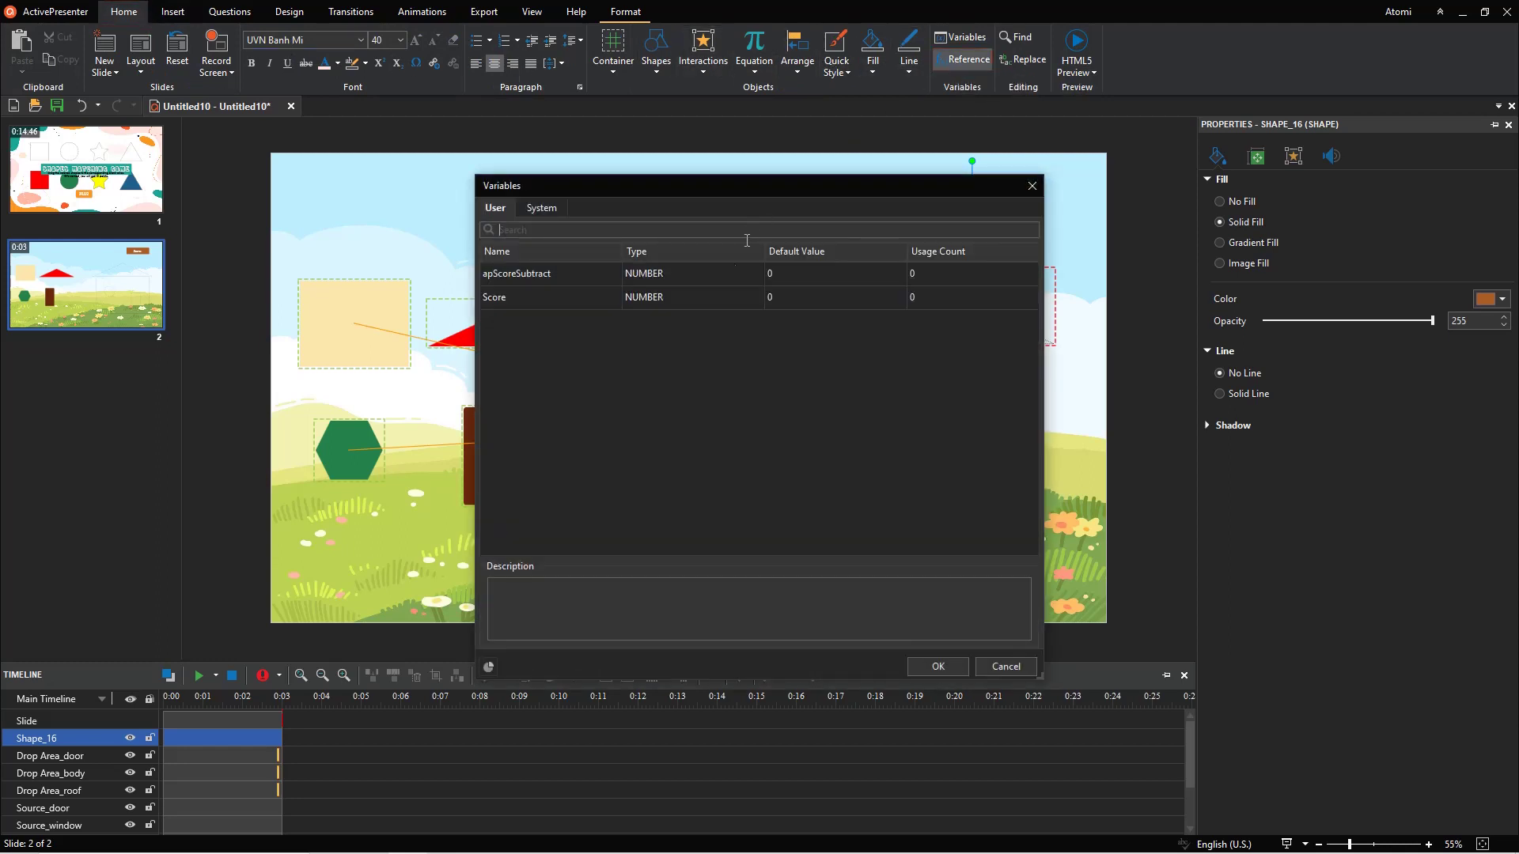
left_click(721, 298)
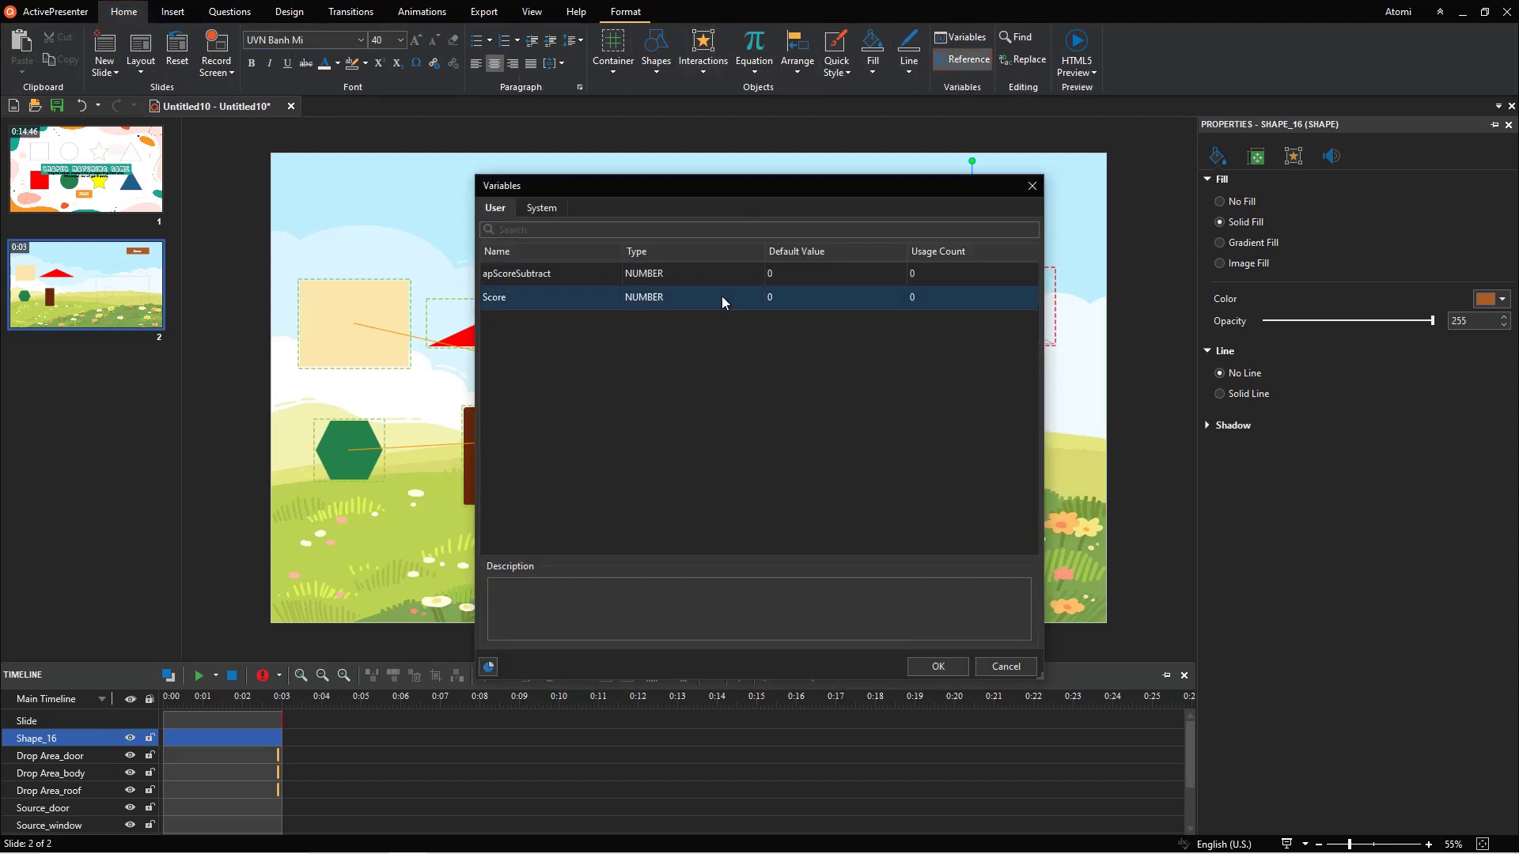
left_click(950, 667)
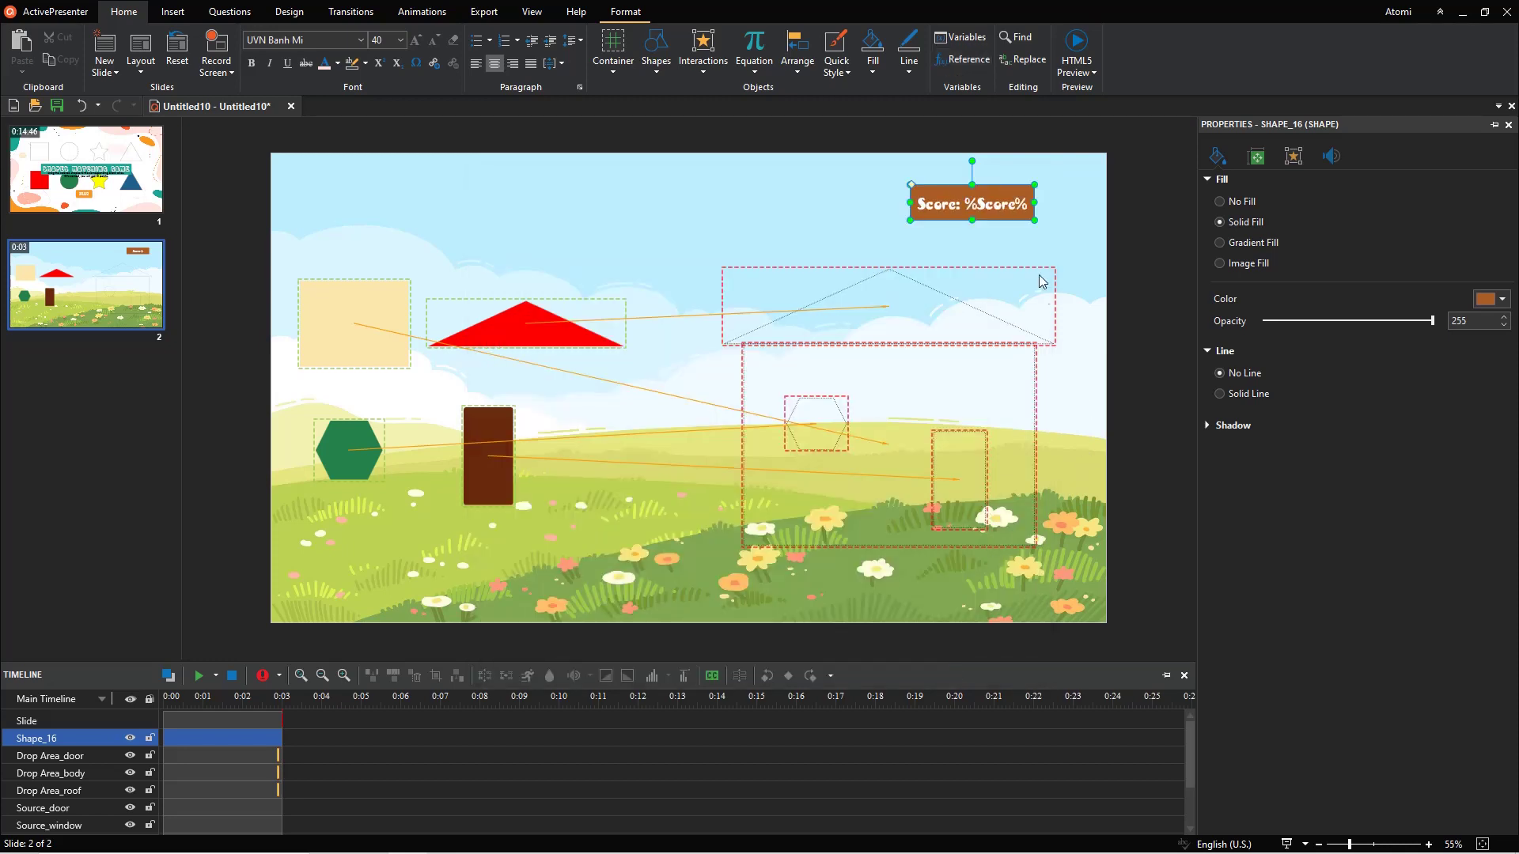
Show the box over multiple slides on the Top Layer, then undo that change.
right_click(1024, 215)
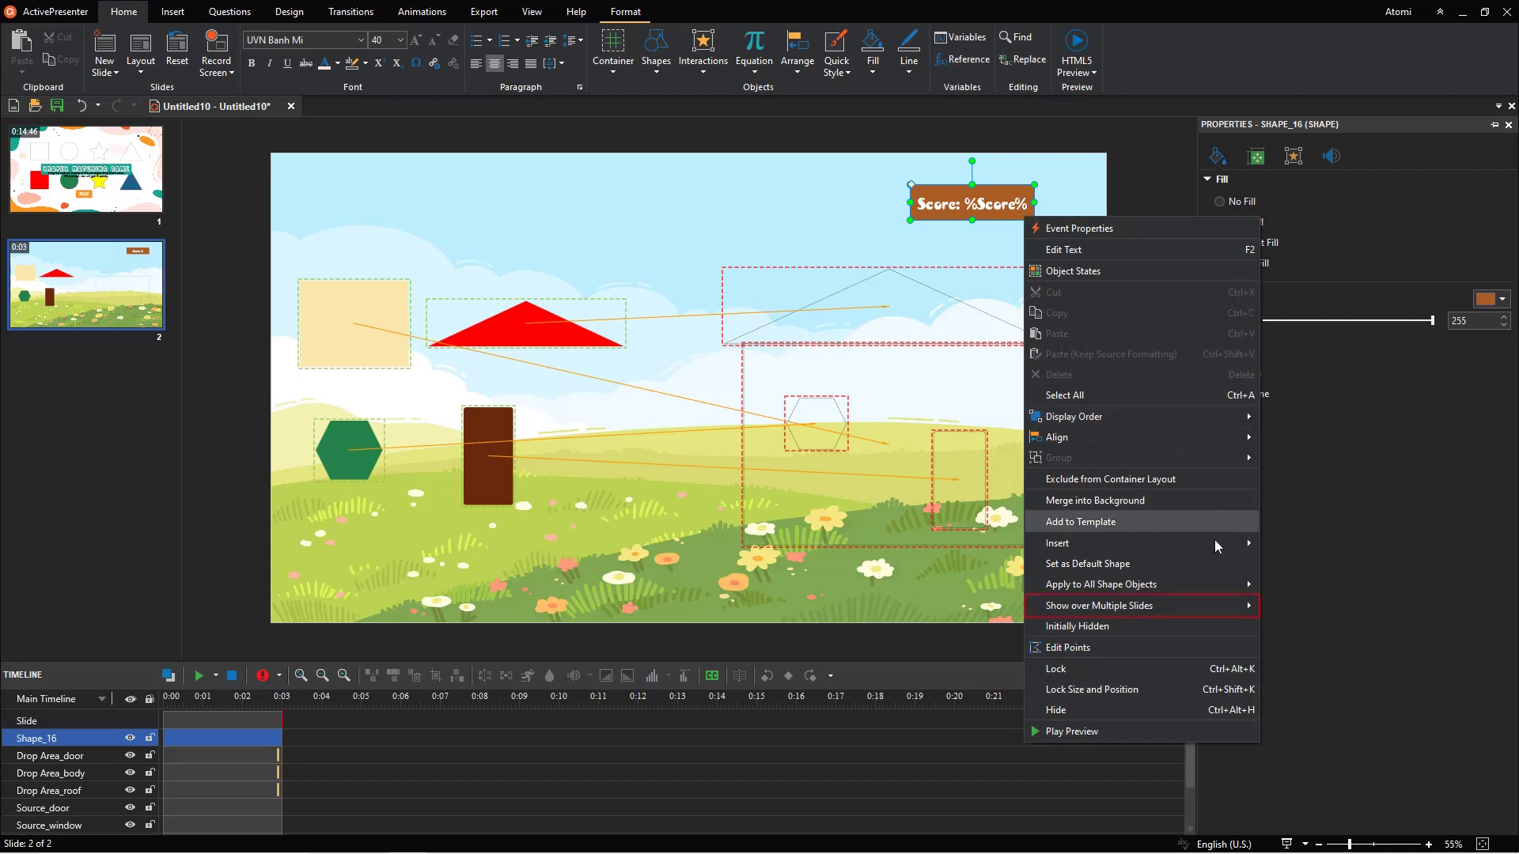
mouse_move(1139, 606)
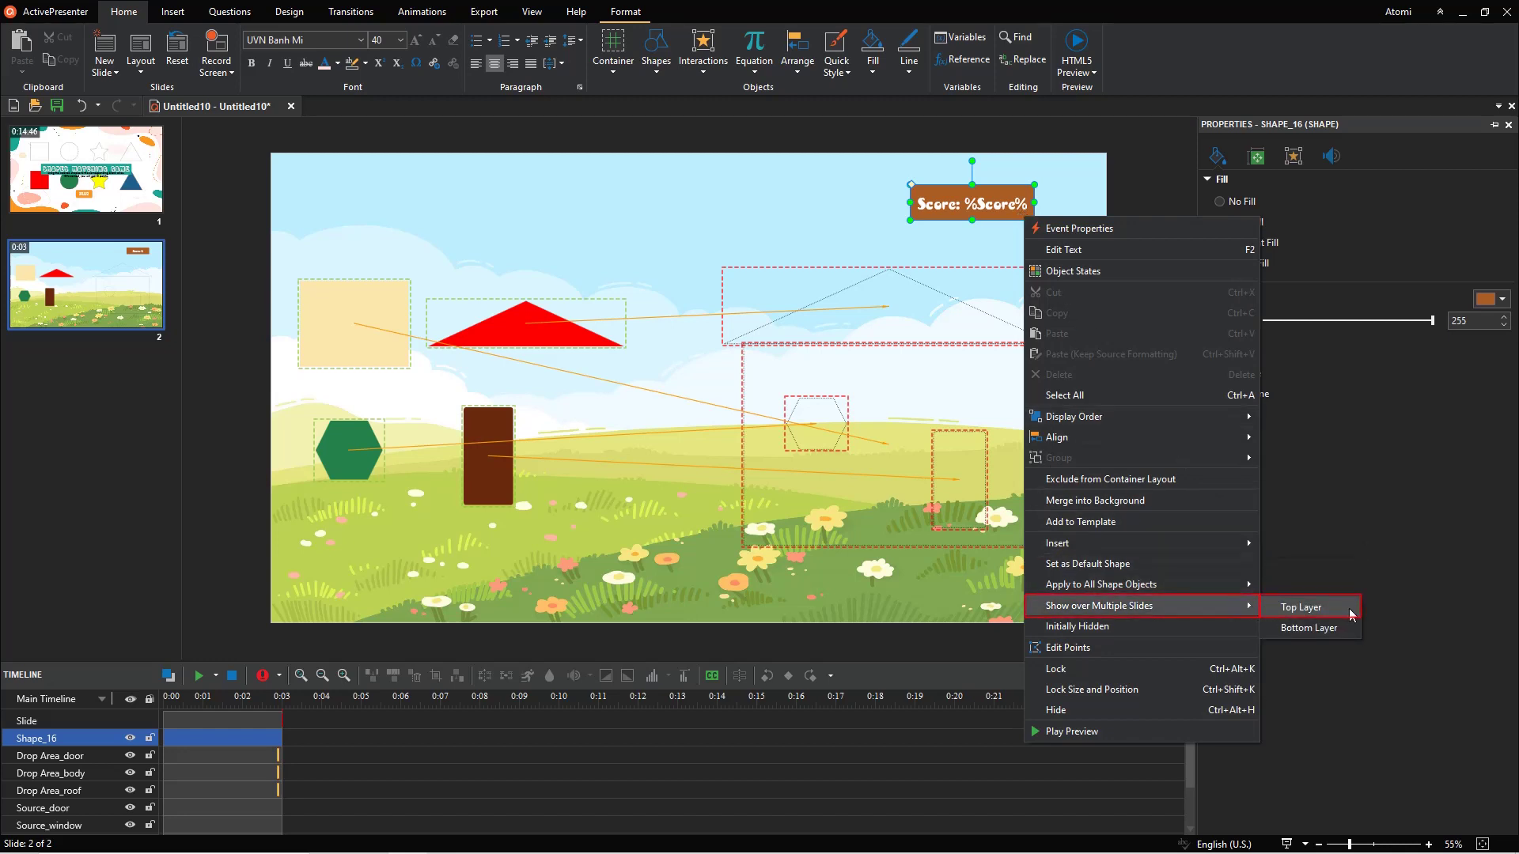
left_click(1347, 613)
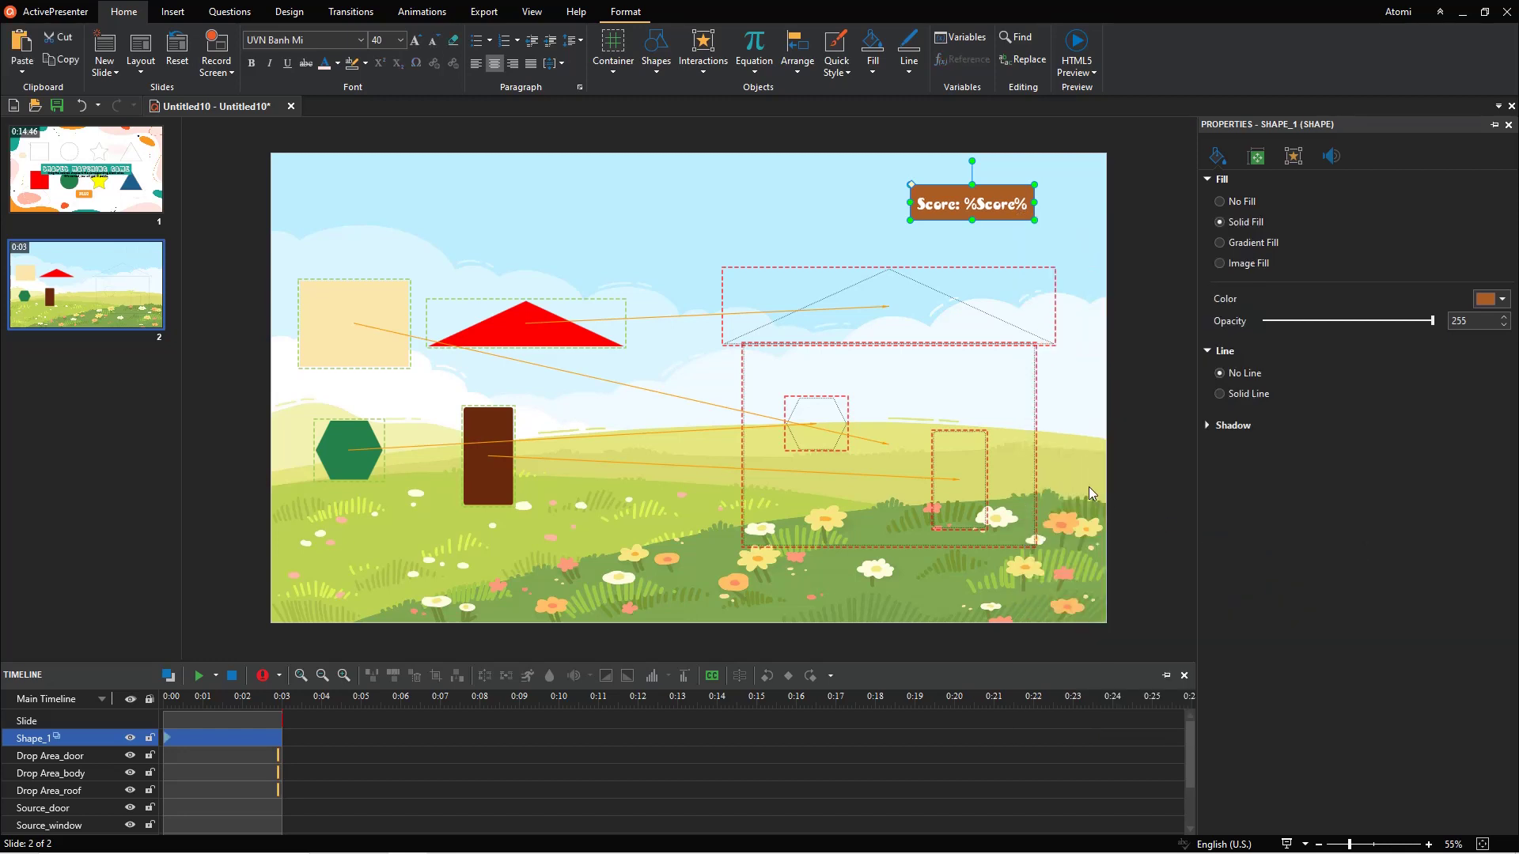
key("ctrl+z")
Add a non-blocking Play Audio action with Correct 1 to the door's On Correct event.
left_click(1086, 245)
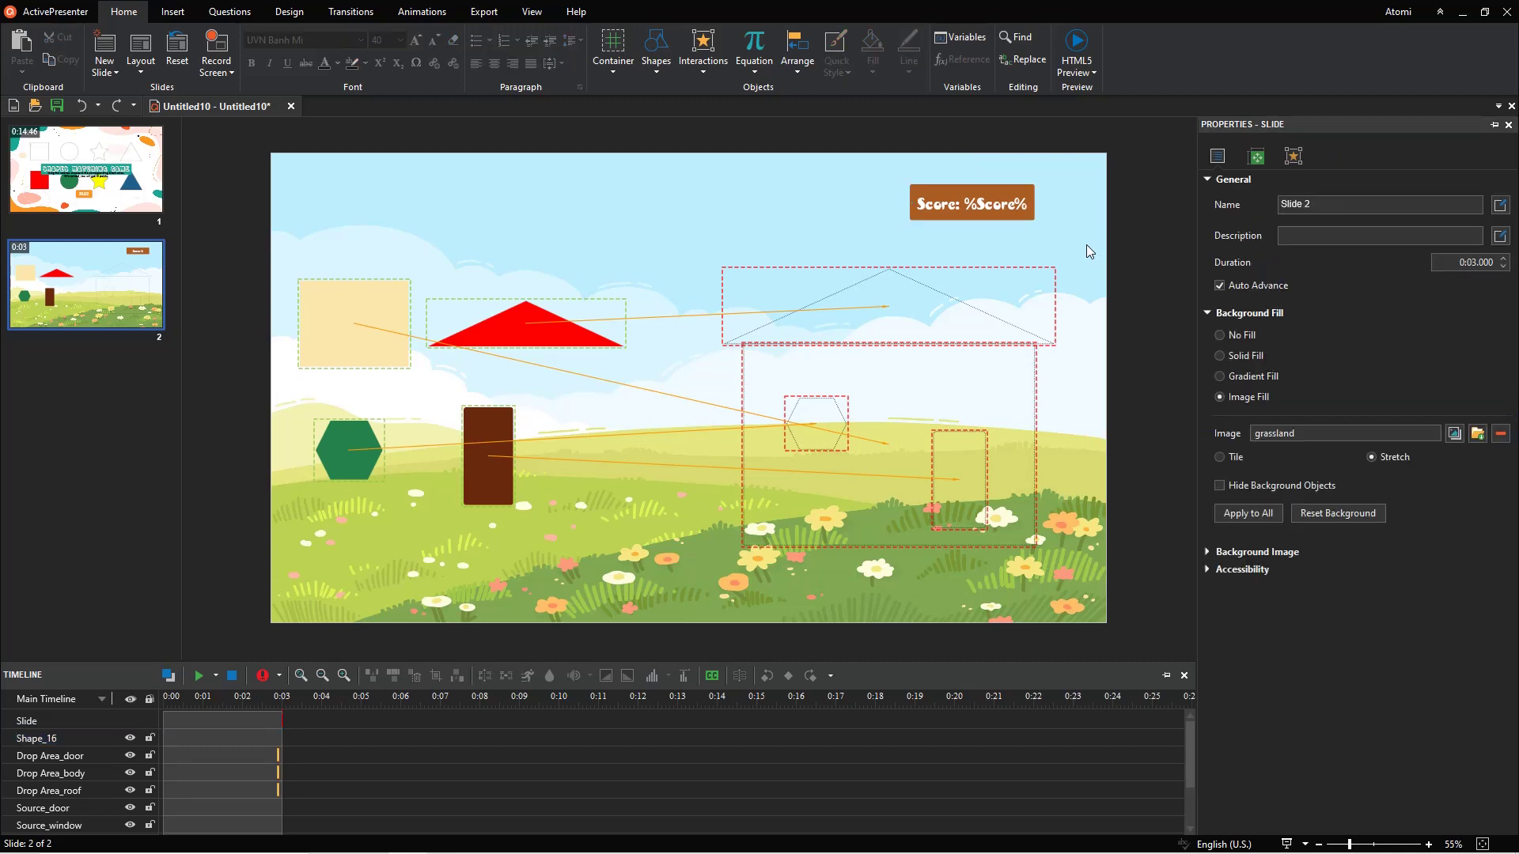
left_click(1297, 159)
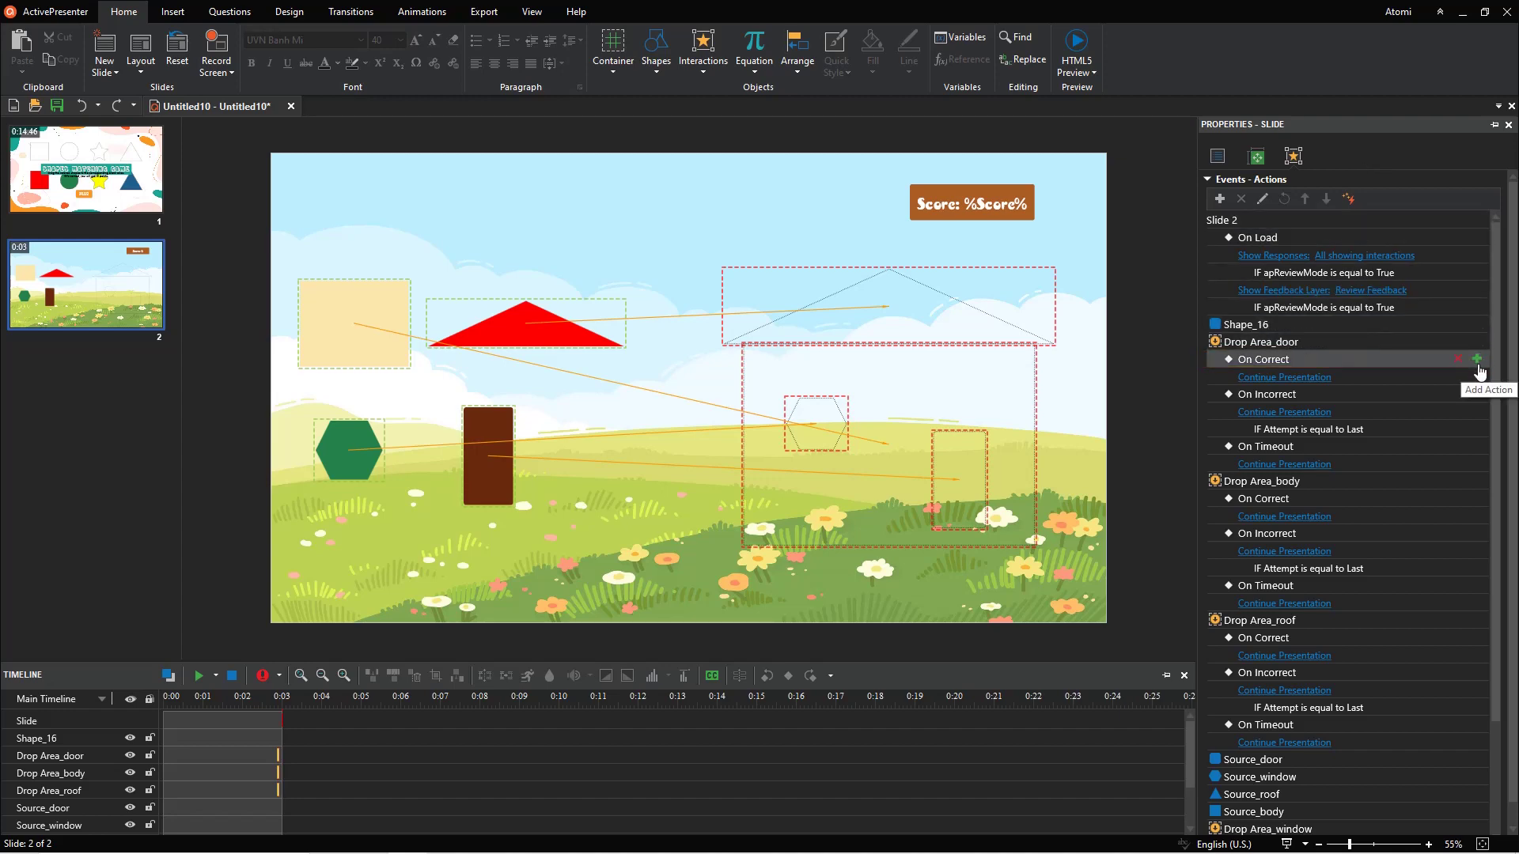
left_click(1477, 361)
left_click(1145, 588)
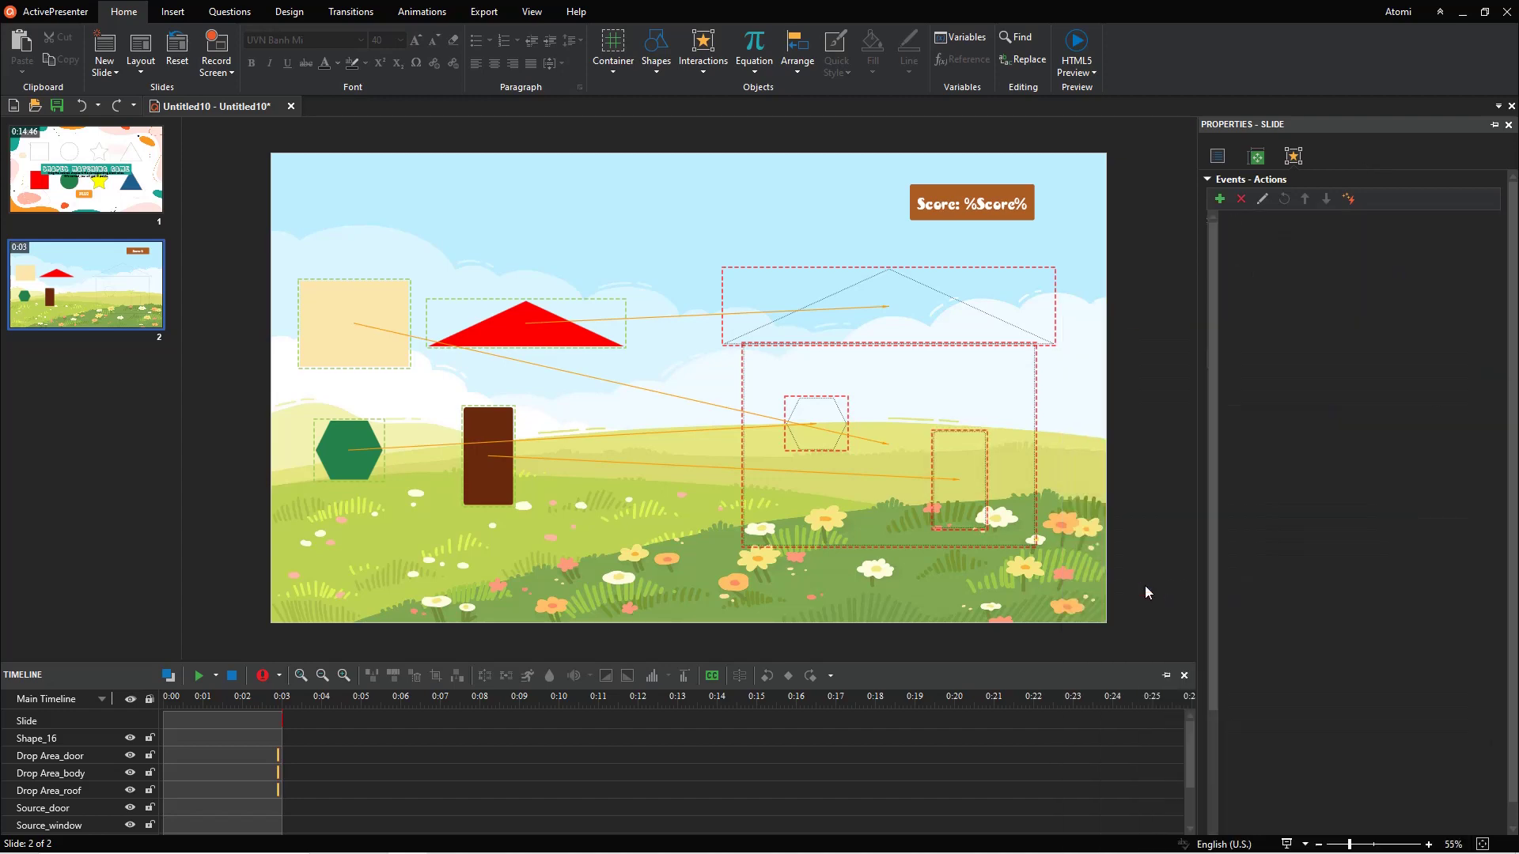
left_click(1377, 395)
left_click(1369, 419)
left_click(1447, 547)
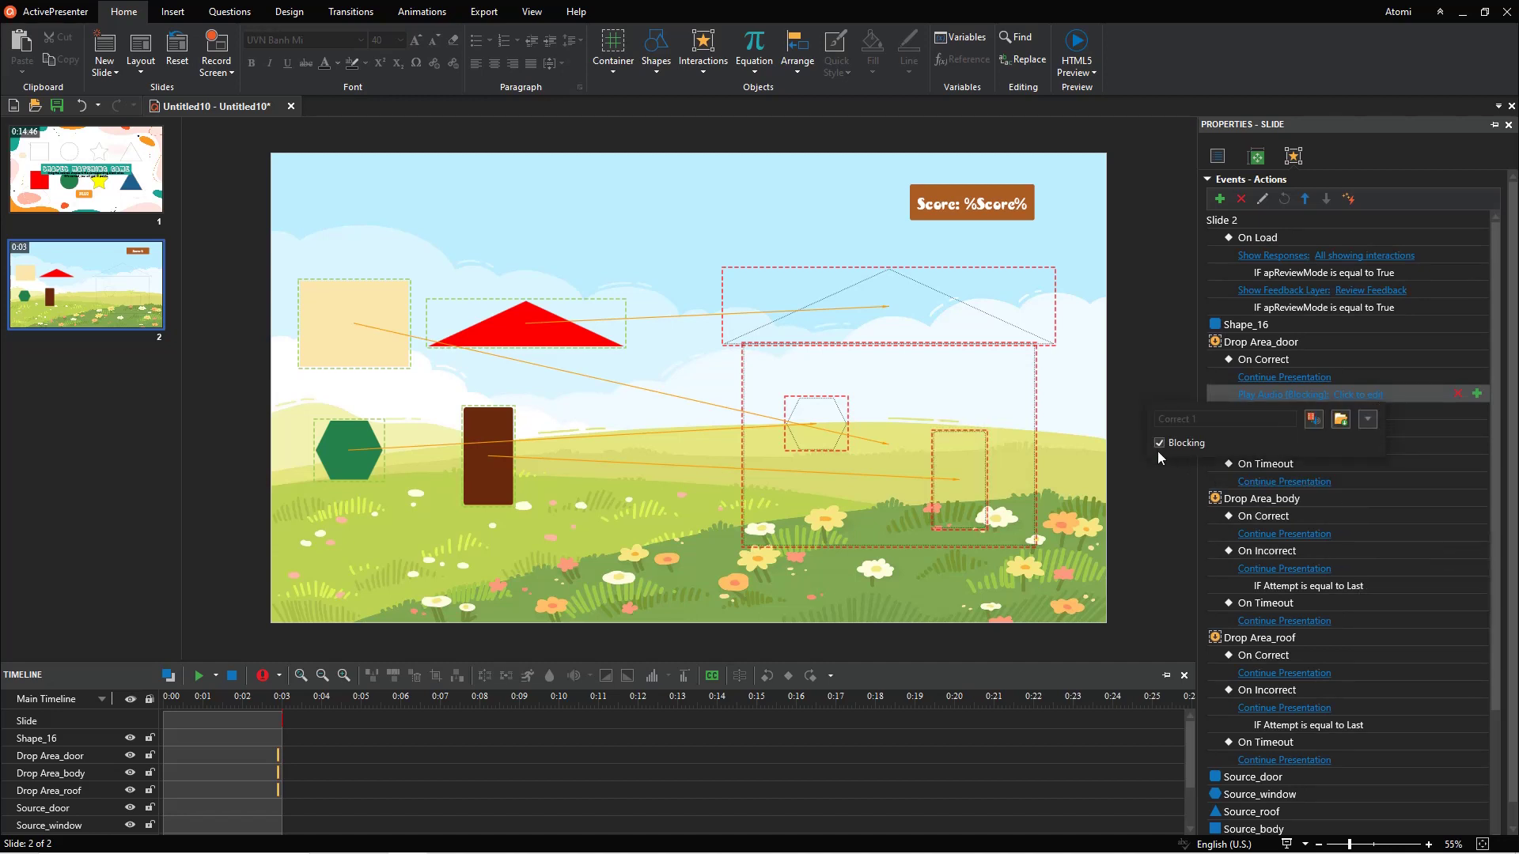
left_click(1160, 445)
left_click(1163, 497)
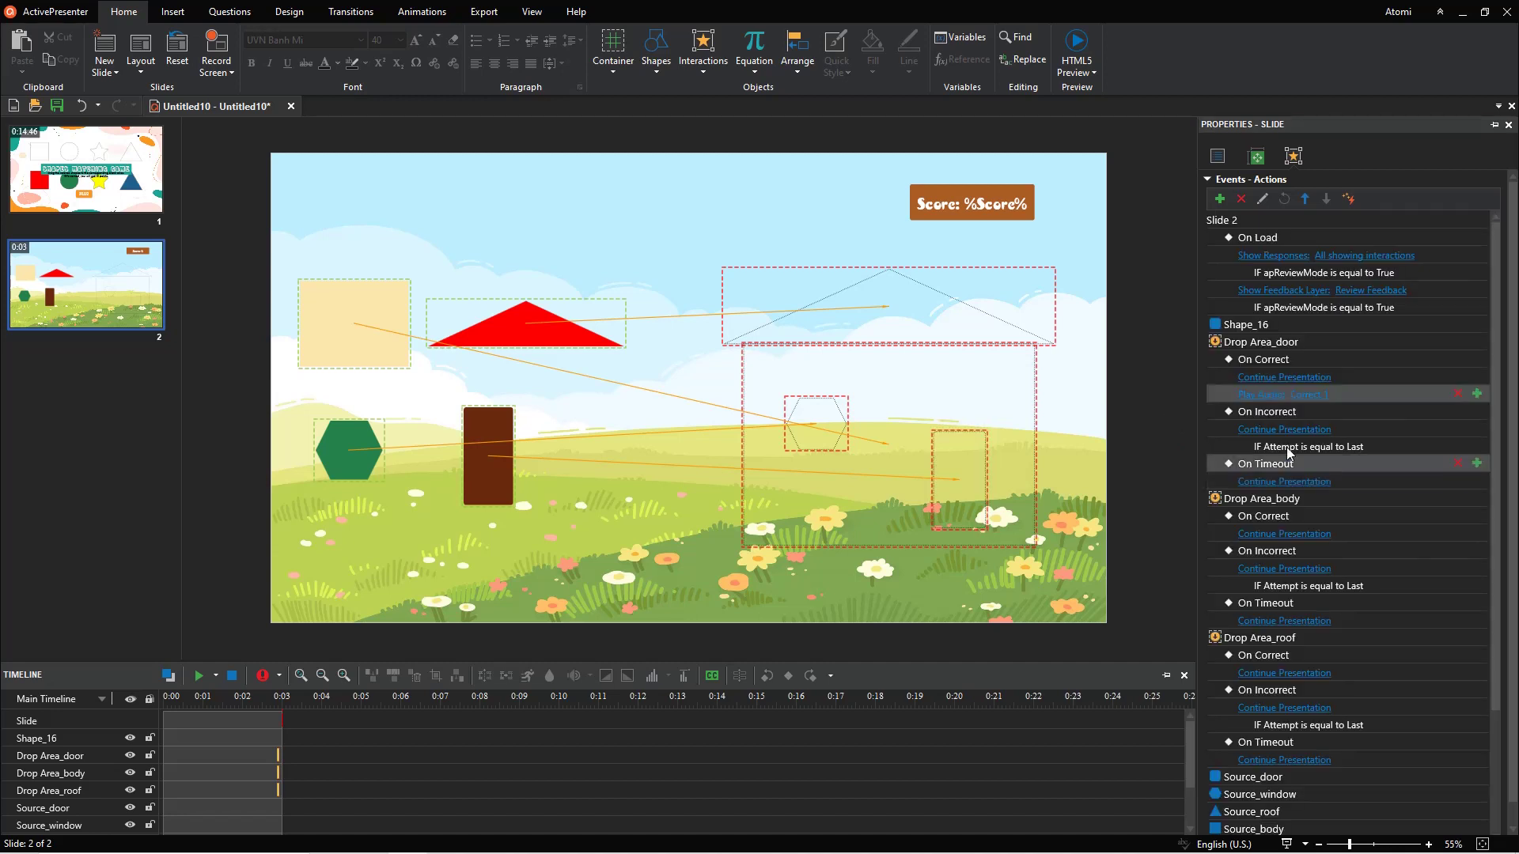
Add an Adjust Variable action that adds 10 to Score.
left_click(1477, 375)
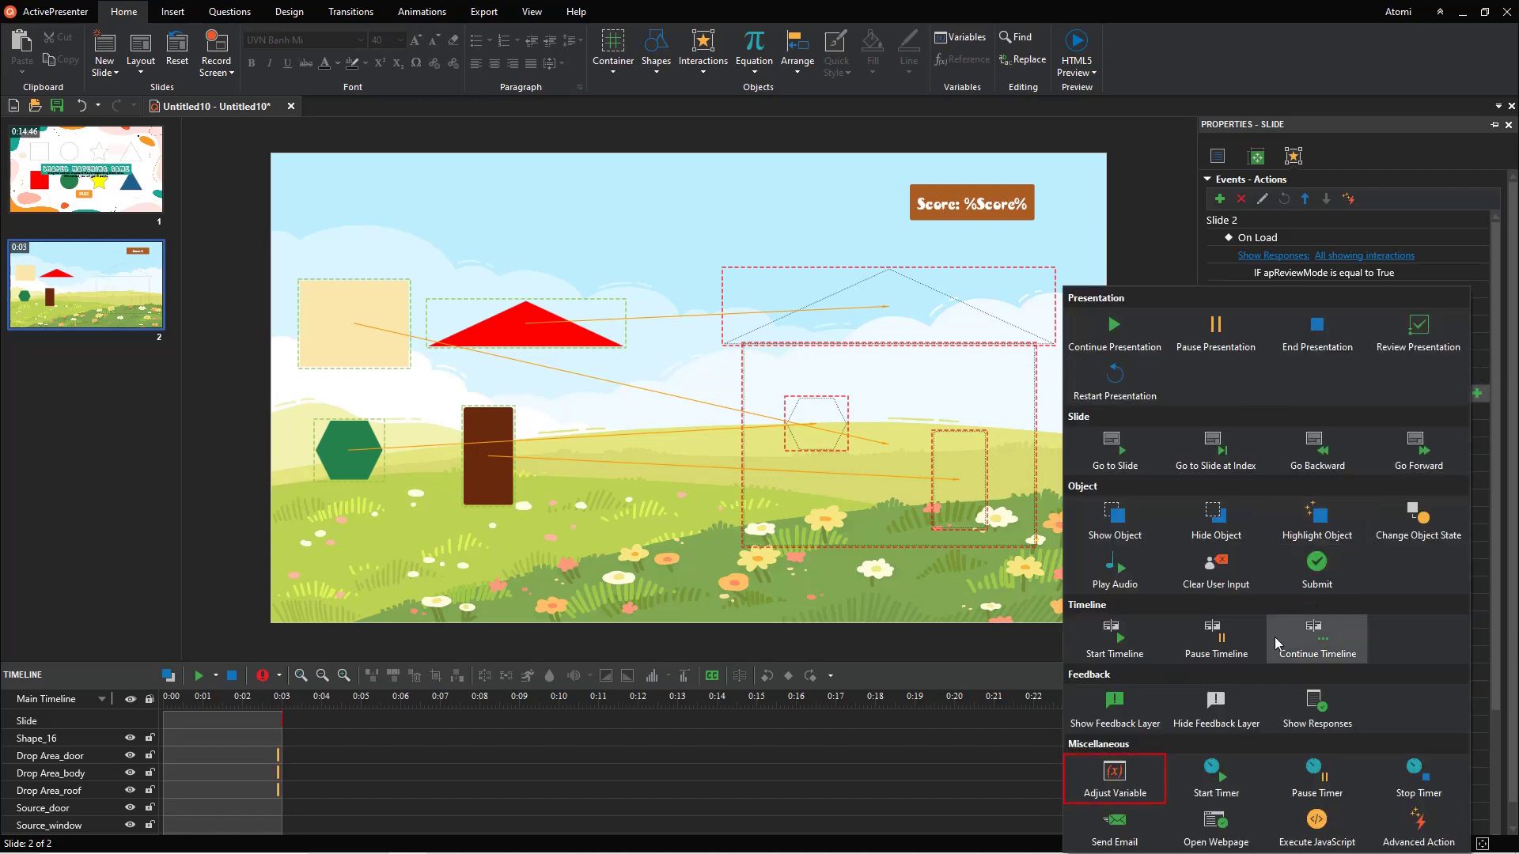
left_click(1141, 774)
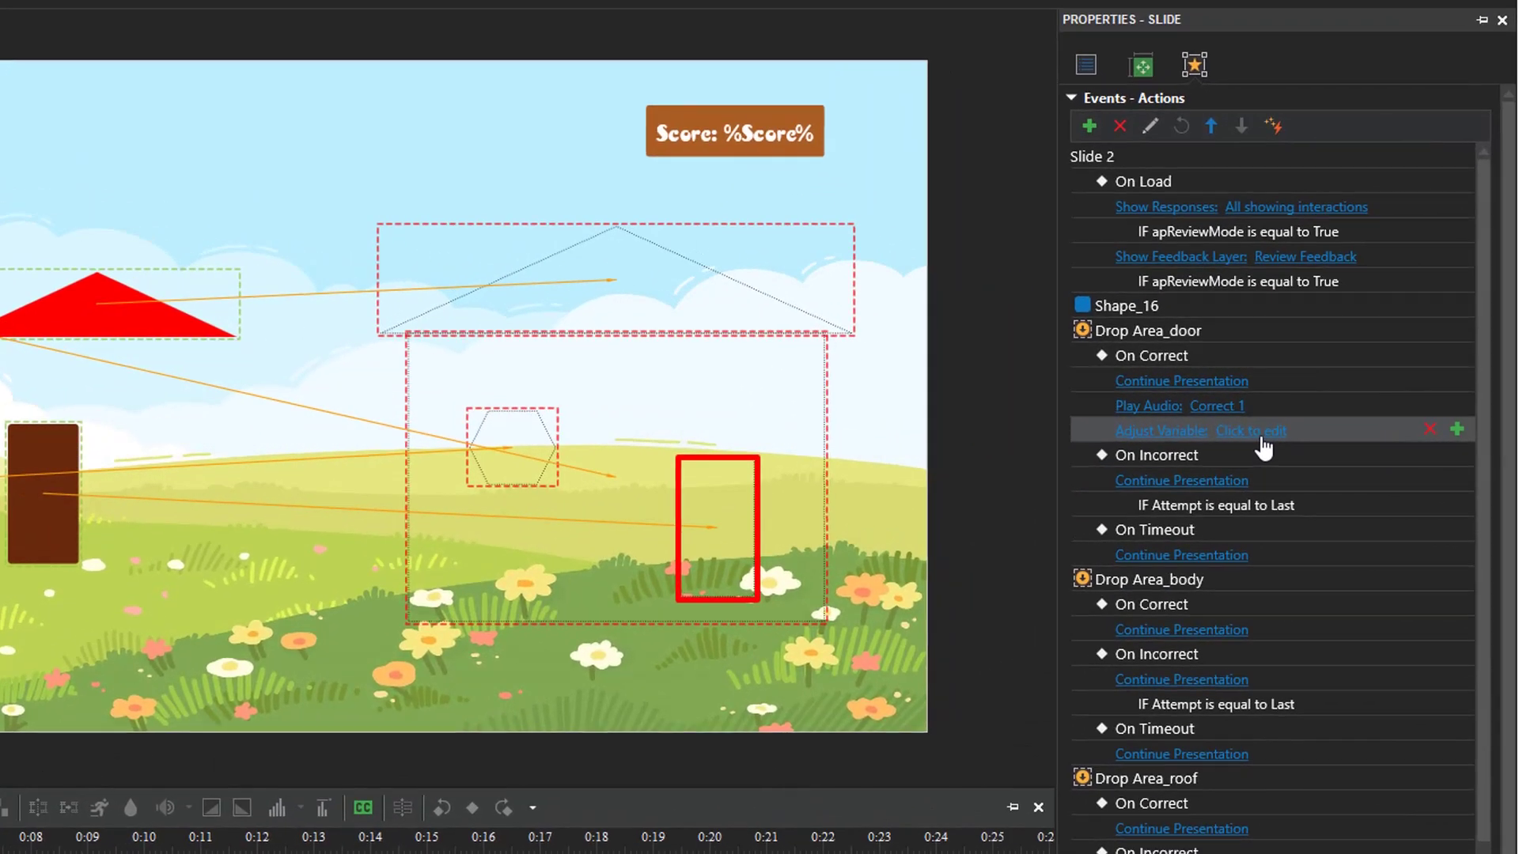
left_click(1299, 427)
left_click(1229, 466)
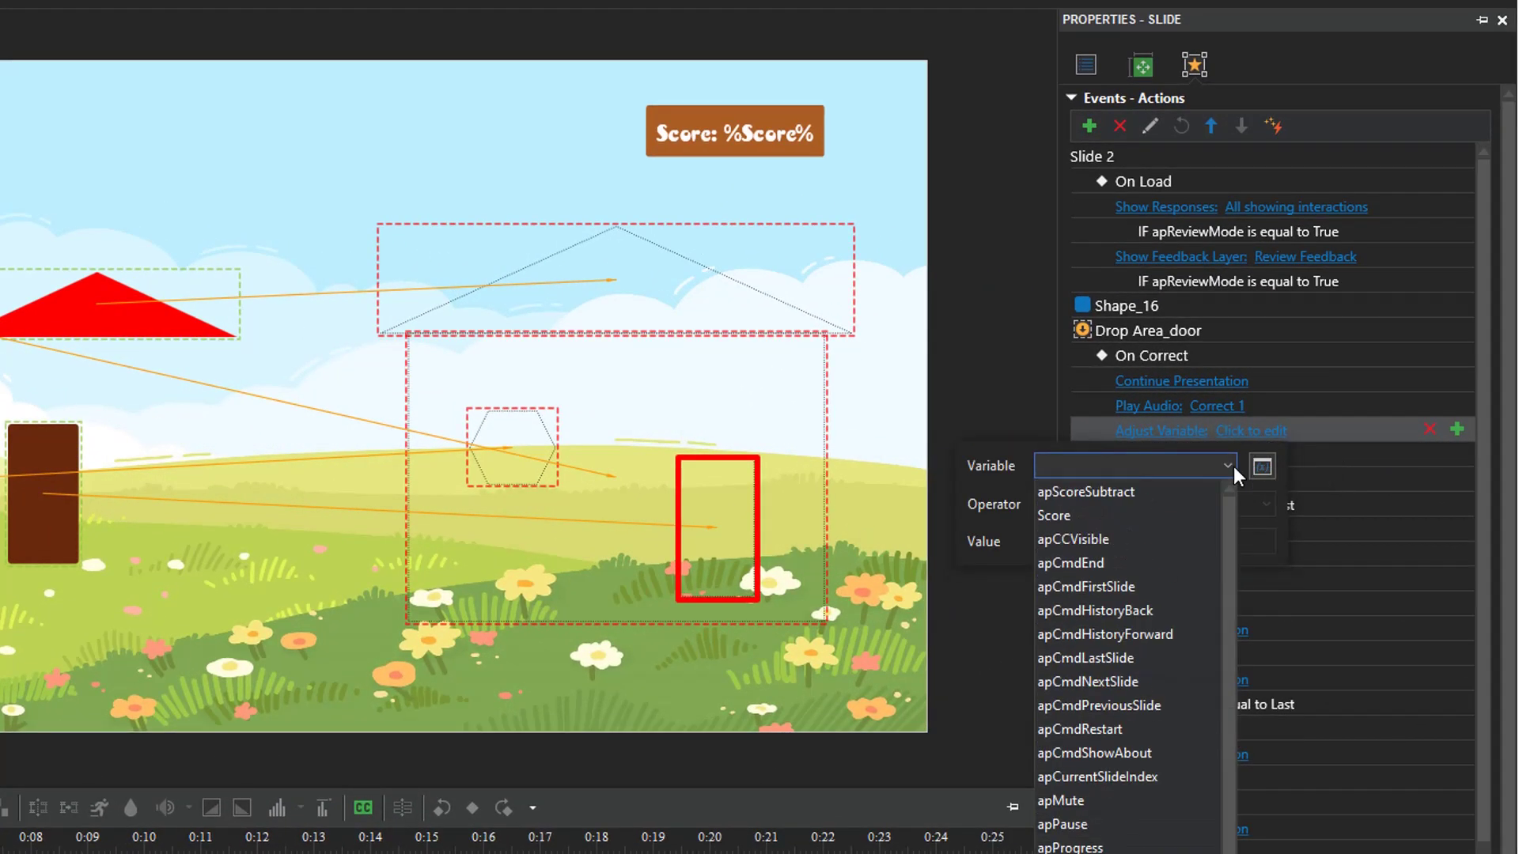
left_click(1200, 513)
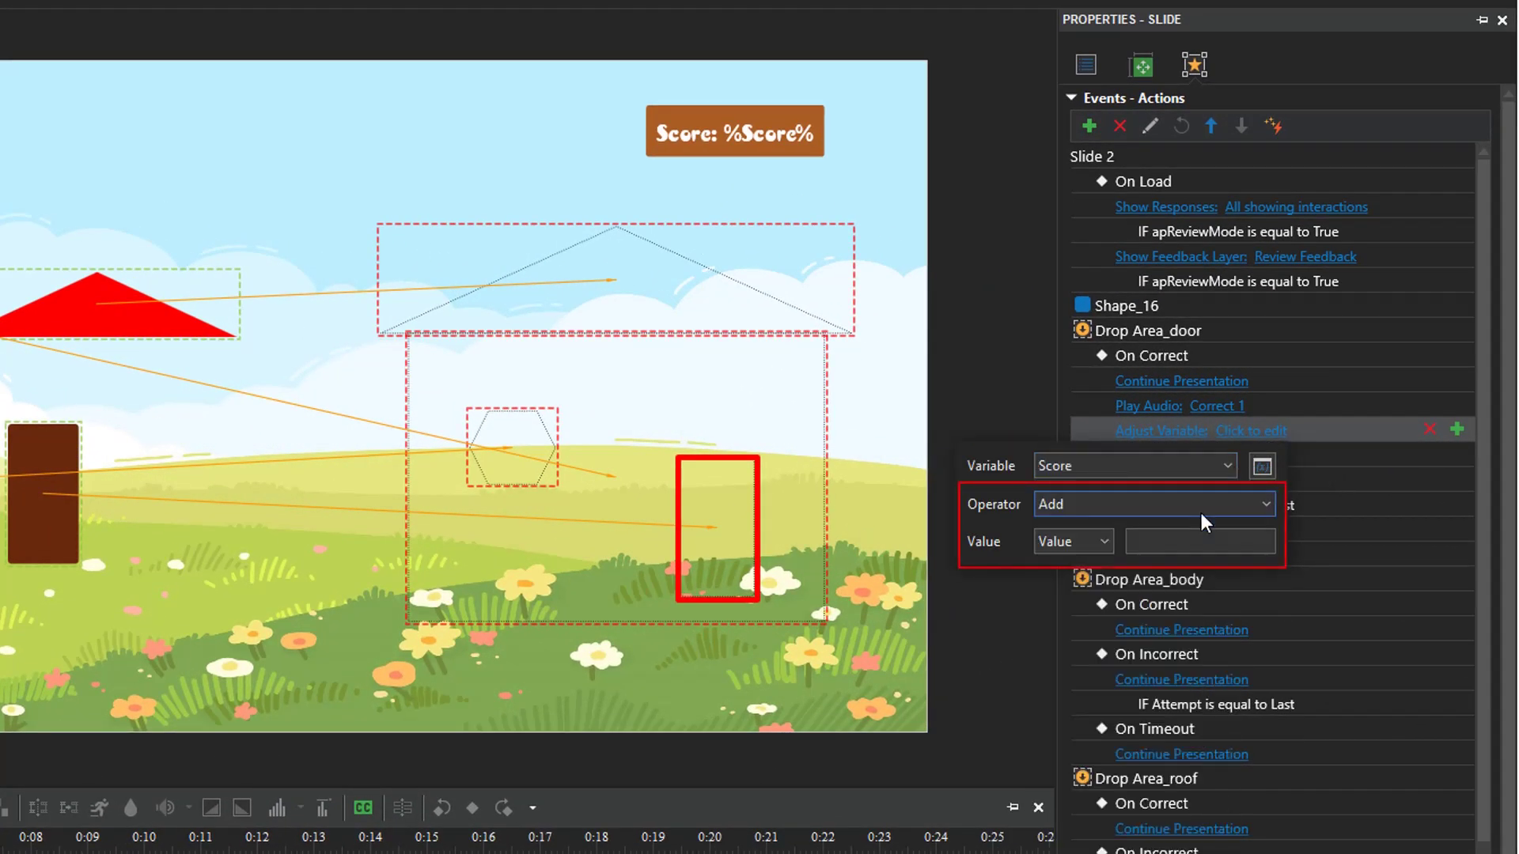
type("10")
left_click(1023, 610)
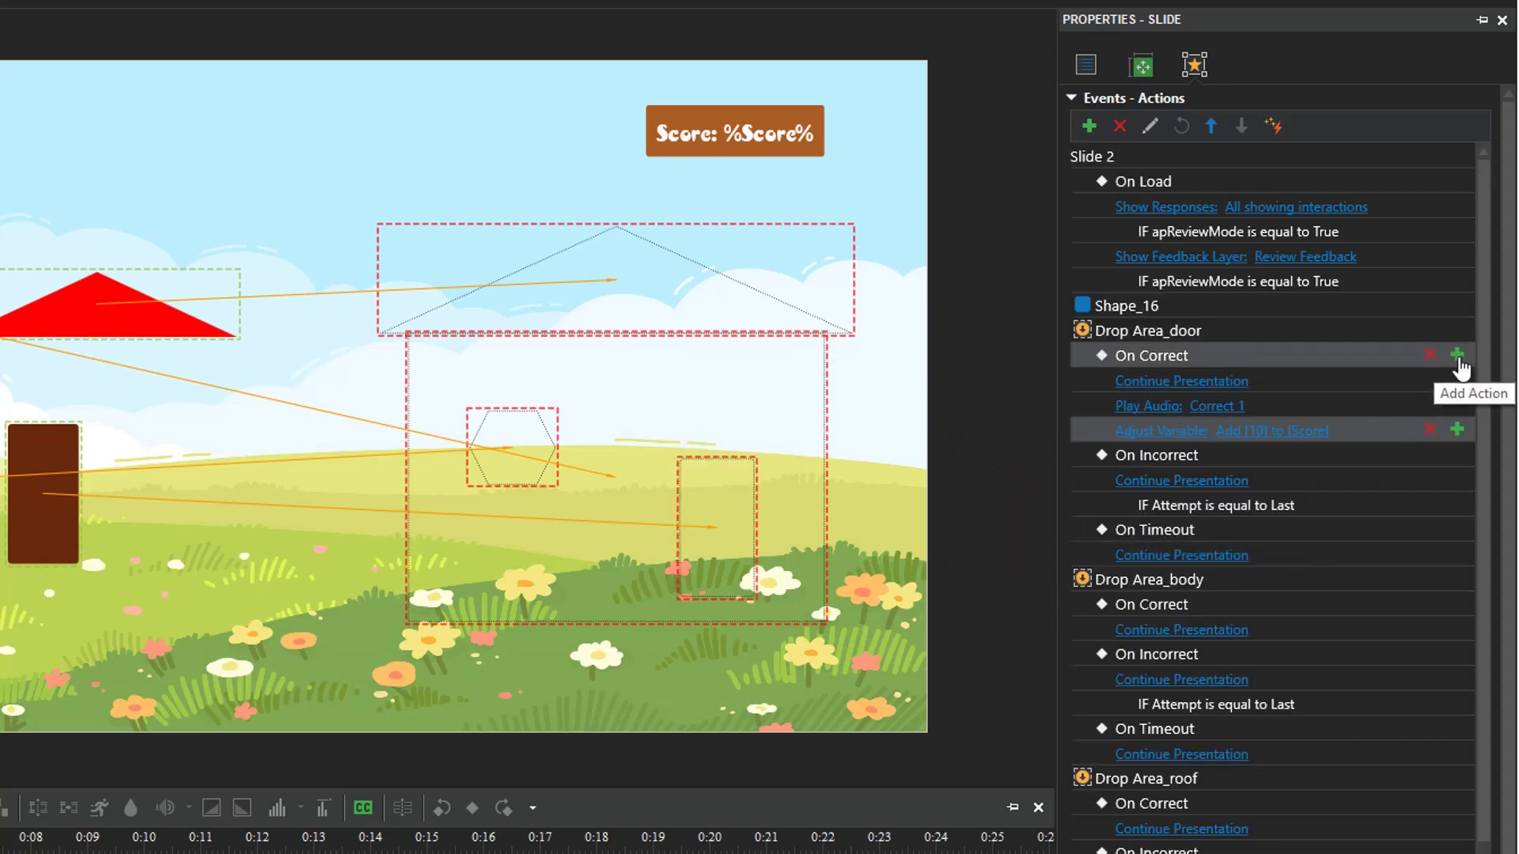
Add a non-blocking Hide Object action for Source_door.
left_click(1457, 359)
left_click(1138, 605)
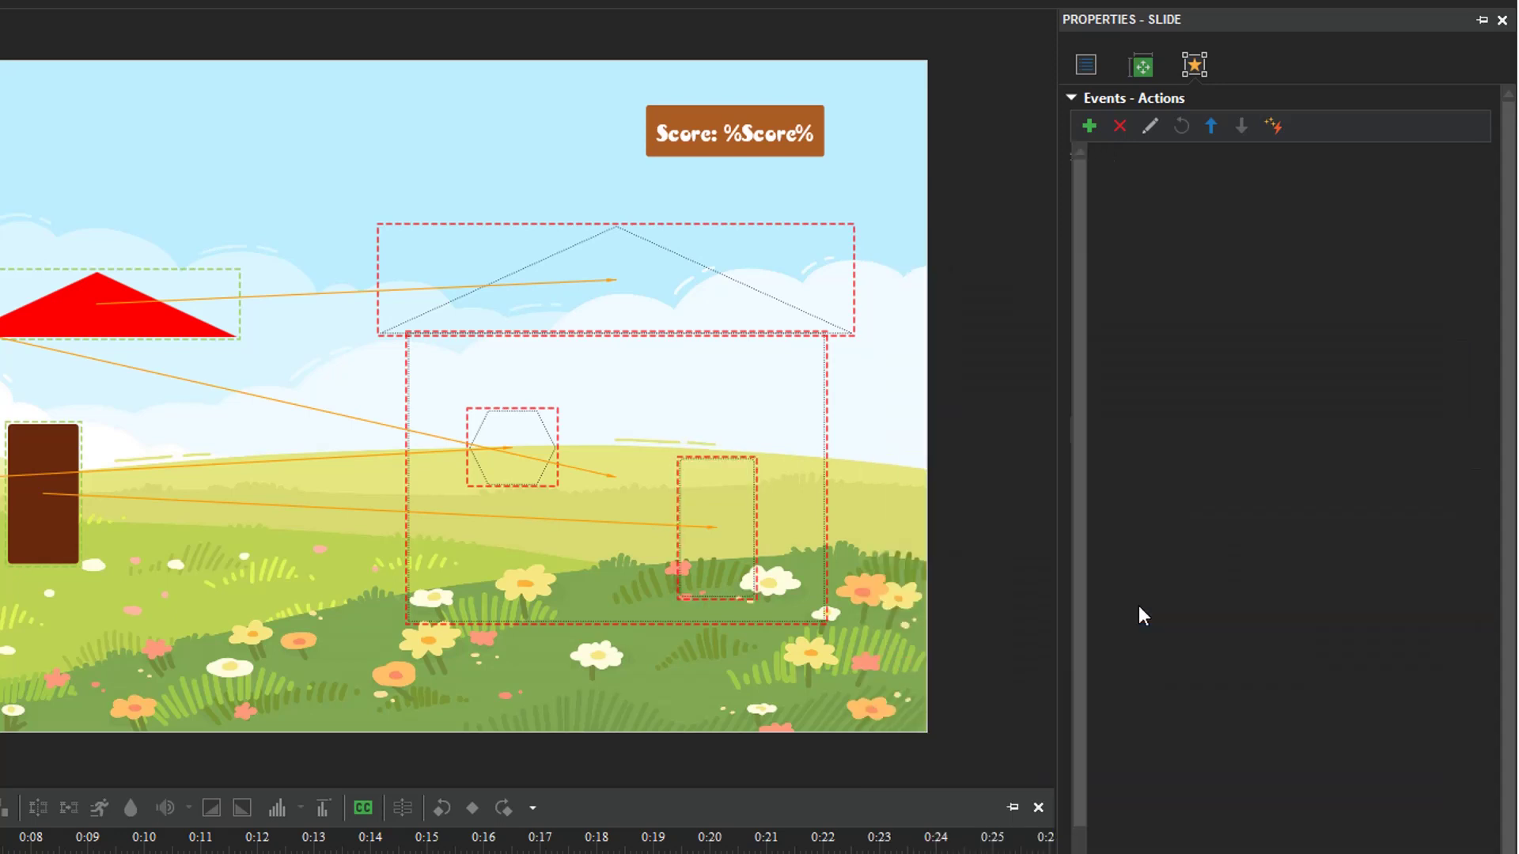
left_click(1316, 470)
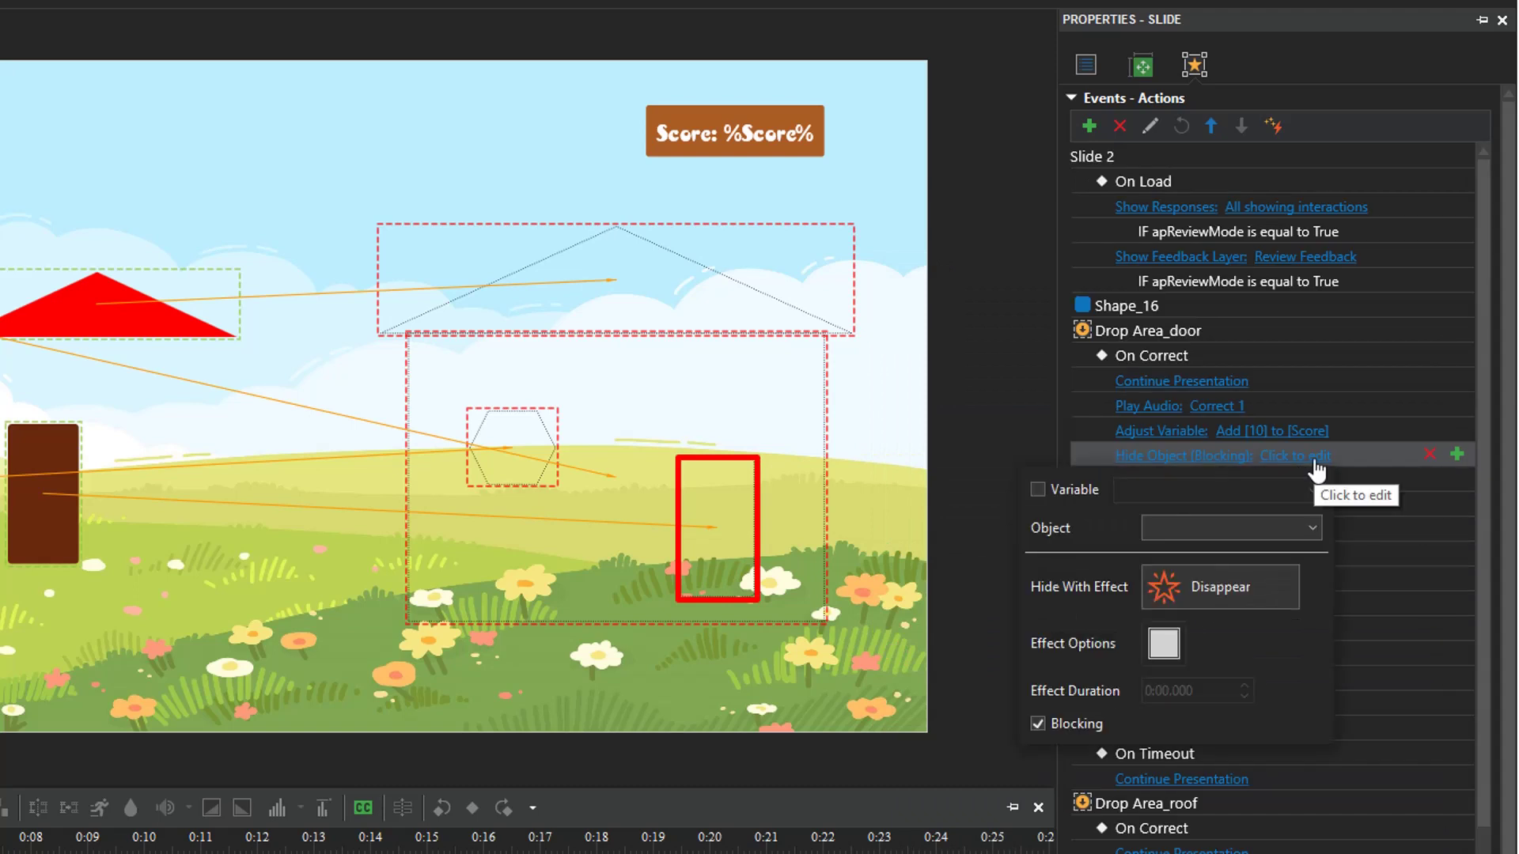
left_click(1293, 528)
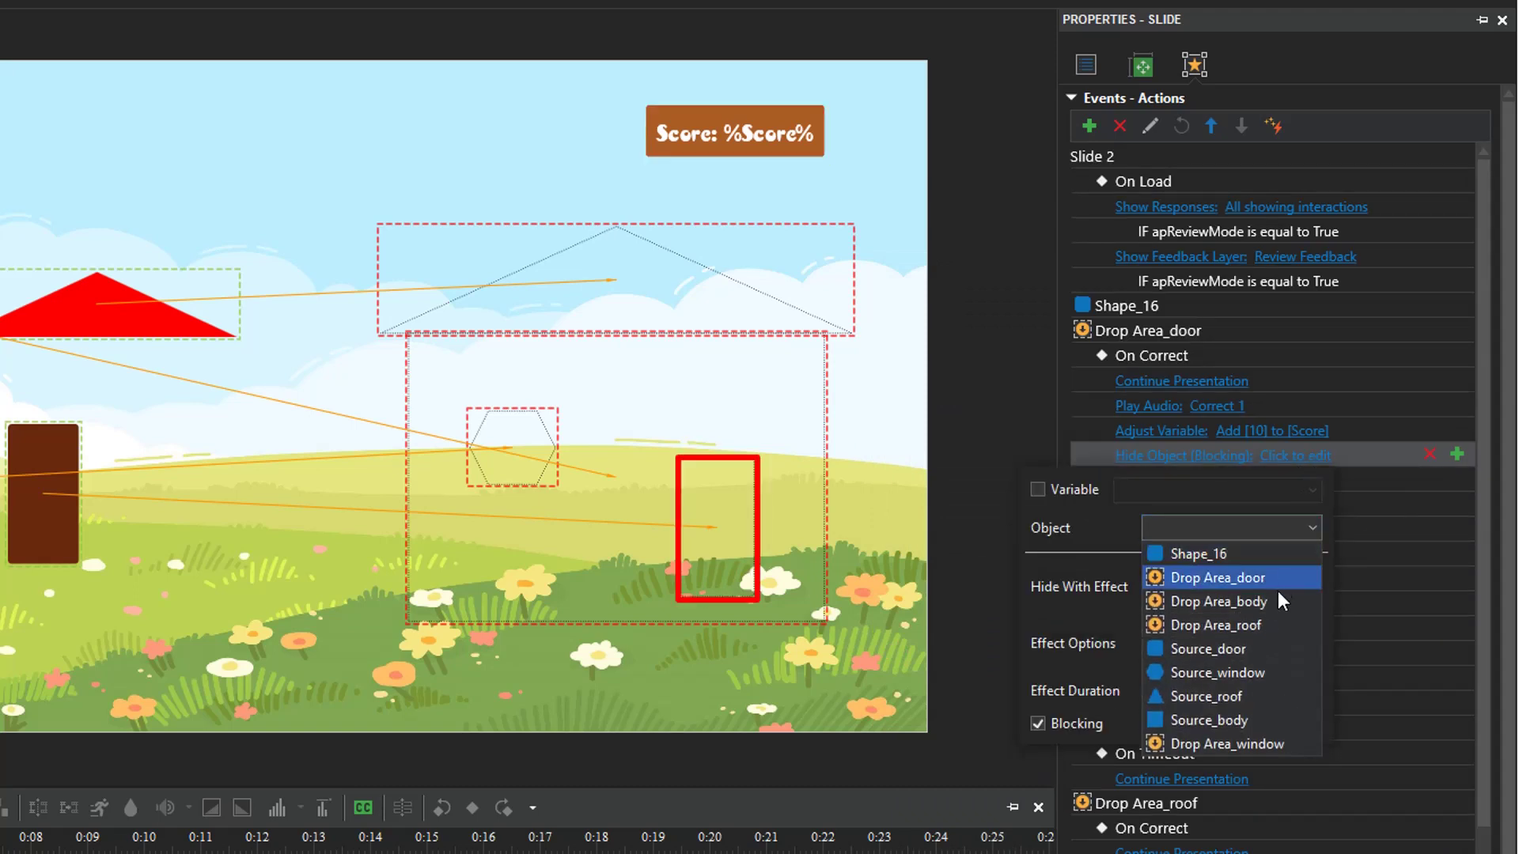
left_click(1267, 644)
left_click(1039, 725)
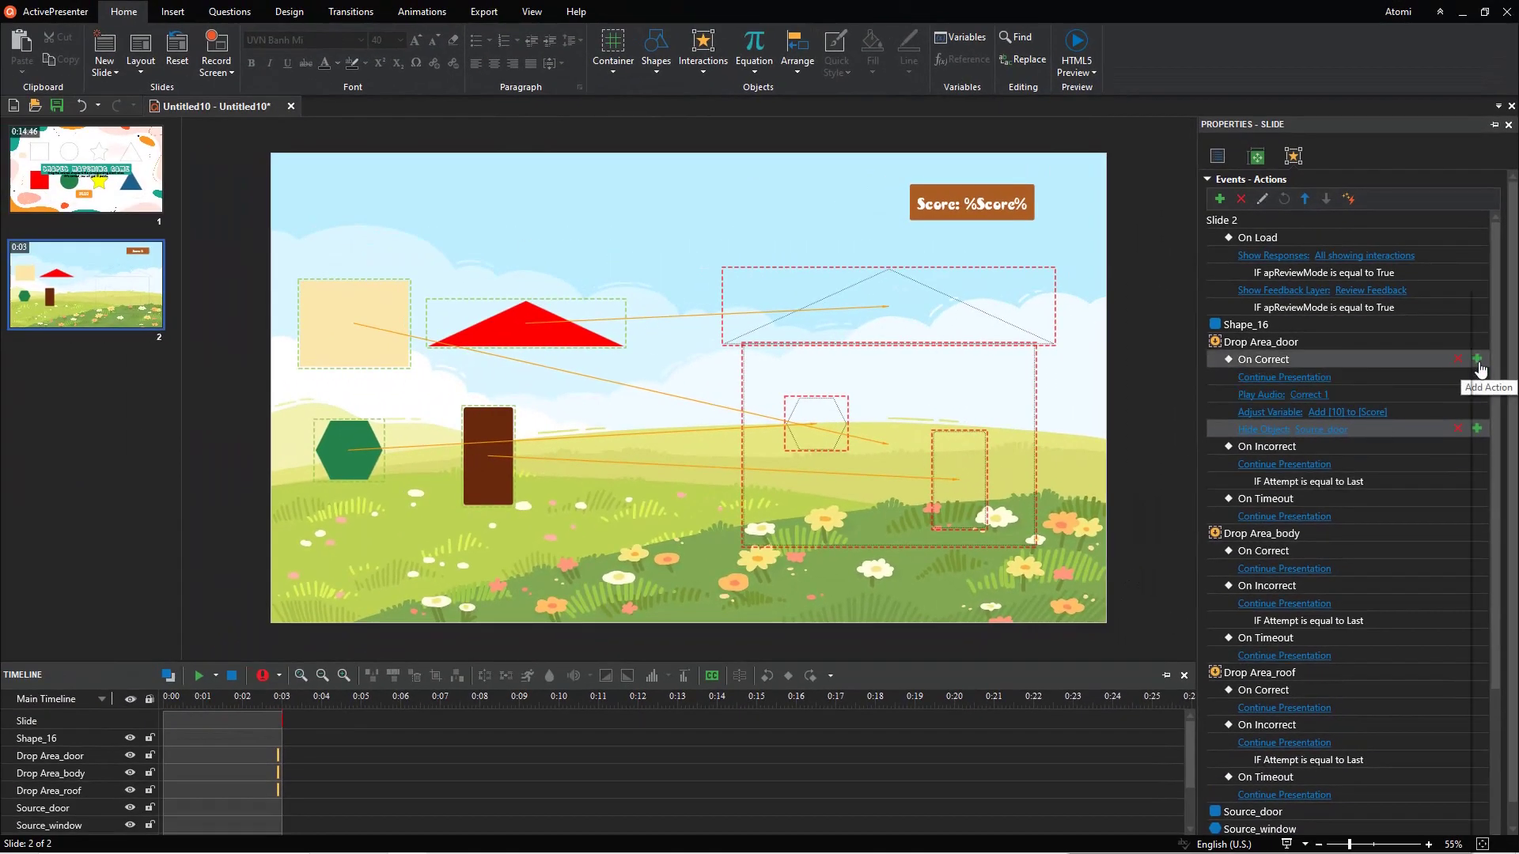
Add a blocking Play Audio action with Congratz.MP3 to the door's On Correct event.
left_click(1480, 375)
left_click(1148, 581)
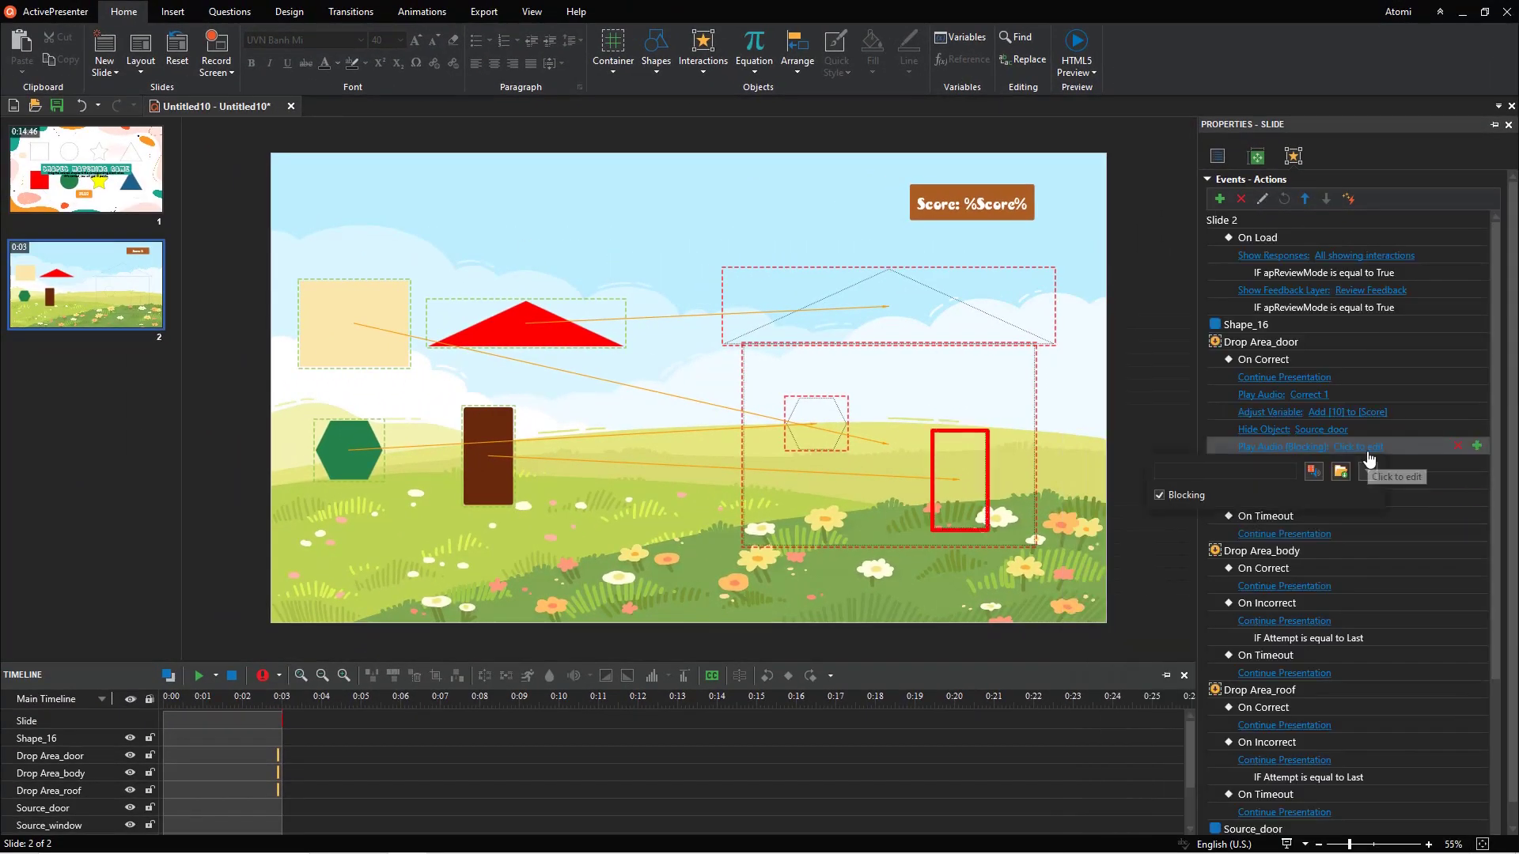
left_click(1346, 476)
left_click(196, 132)
left_click(1362, 832)
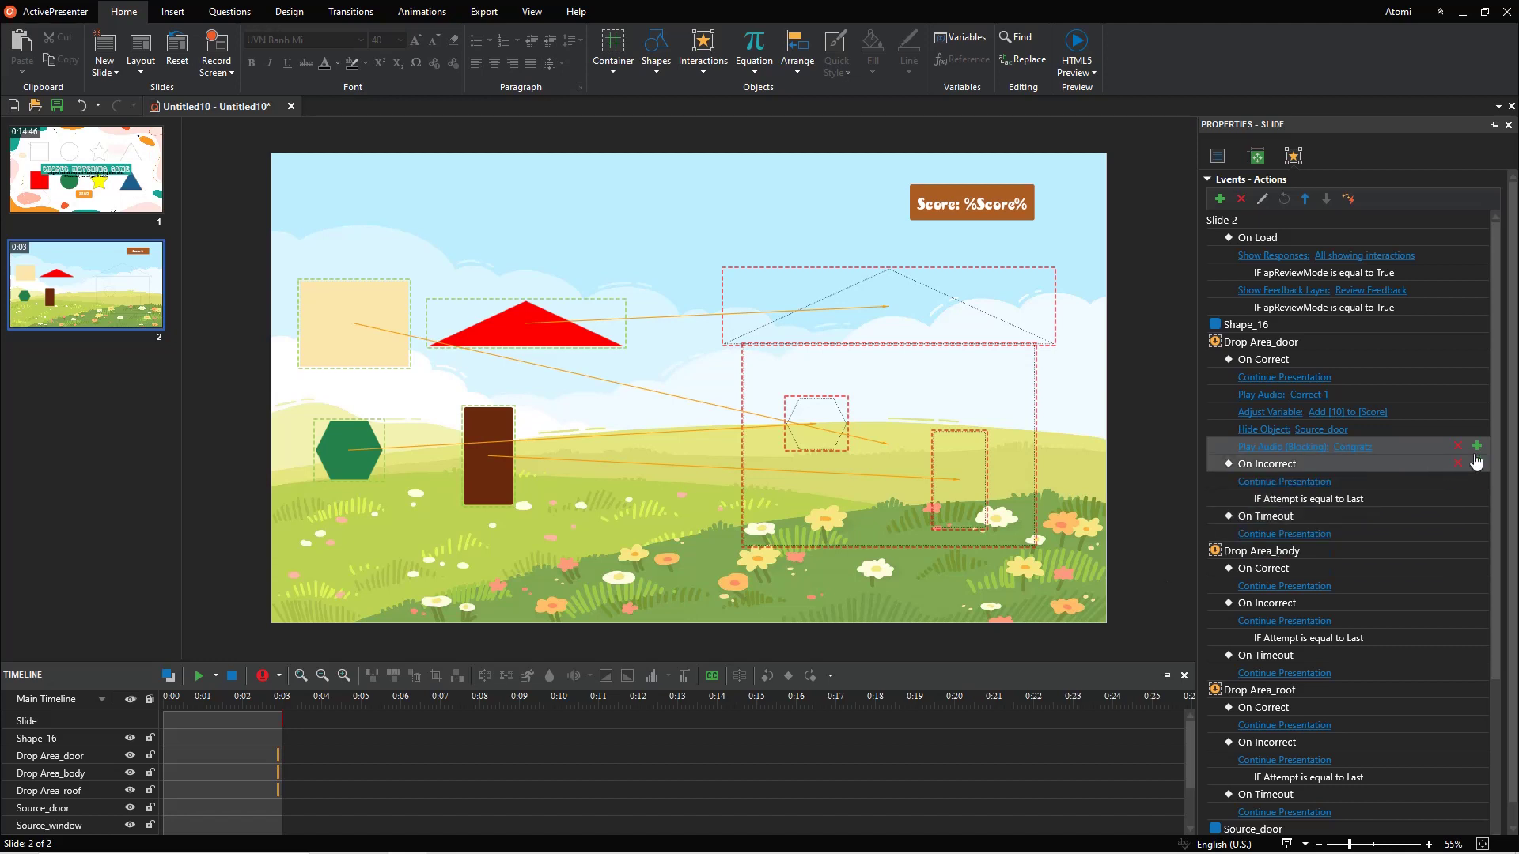
Add the condition IF Score is equal to 40 to the Congratz audio action.
left_click(1478, 449)
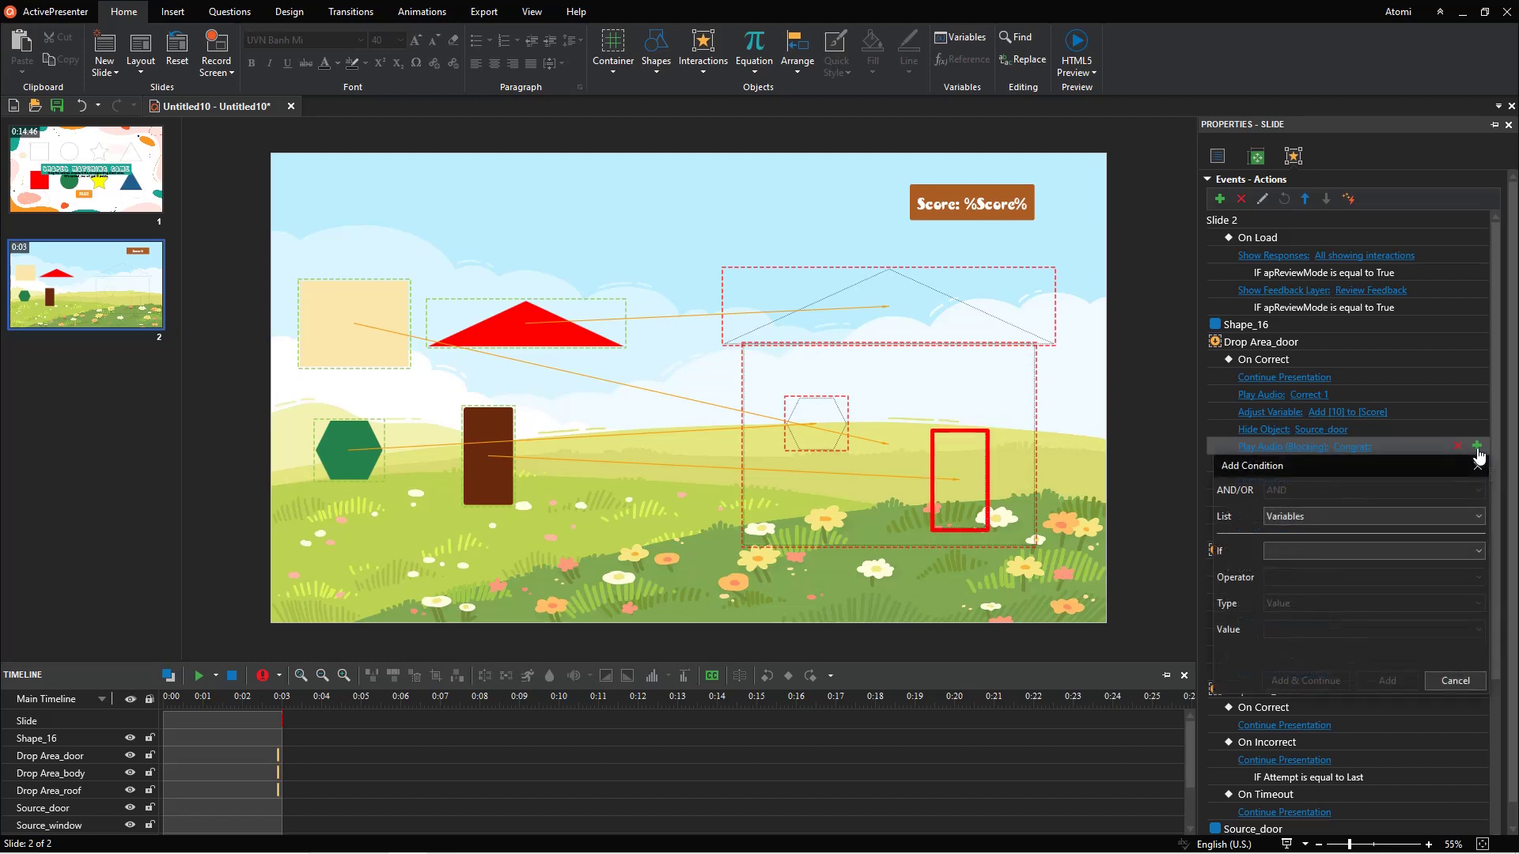
left_click(1463, 553)
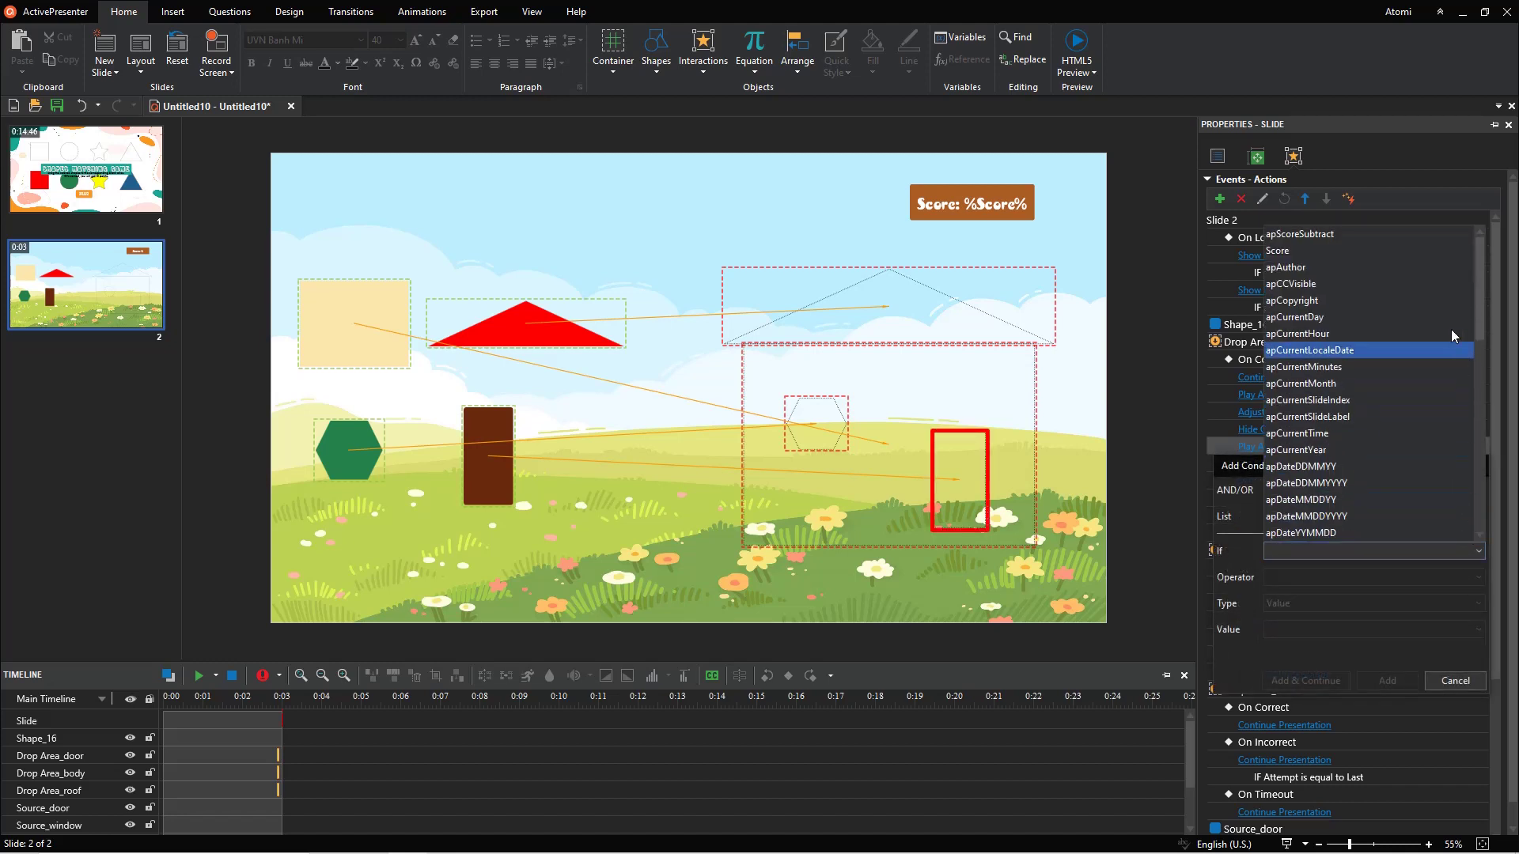
left_click(1447, 257)
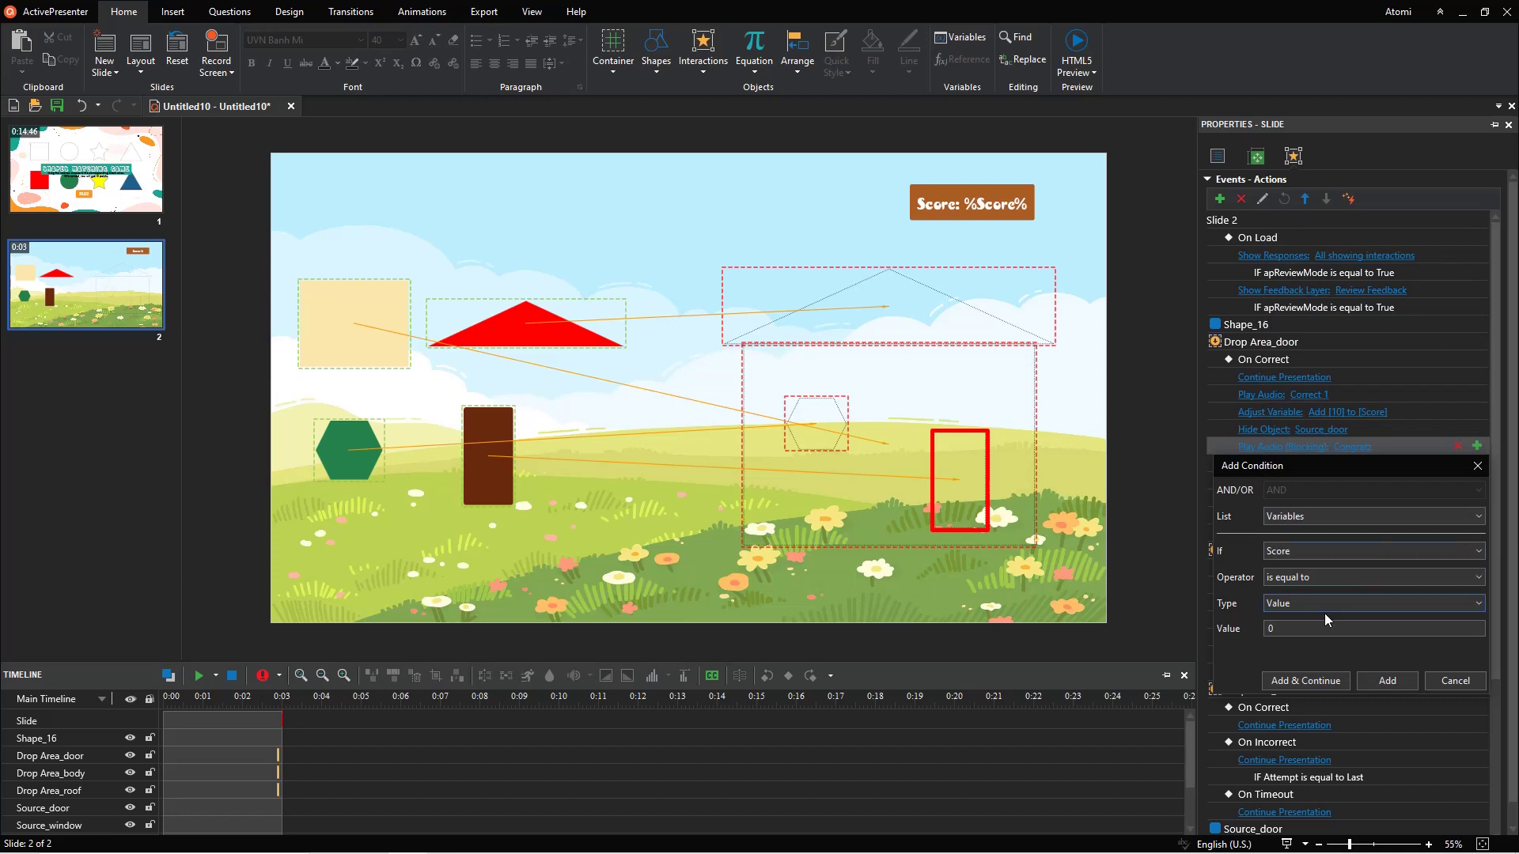
key("BackSpace")
type("10")
left_click(1399, 684)
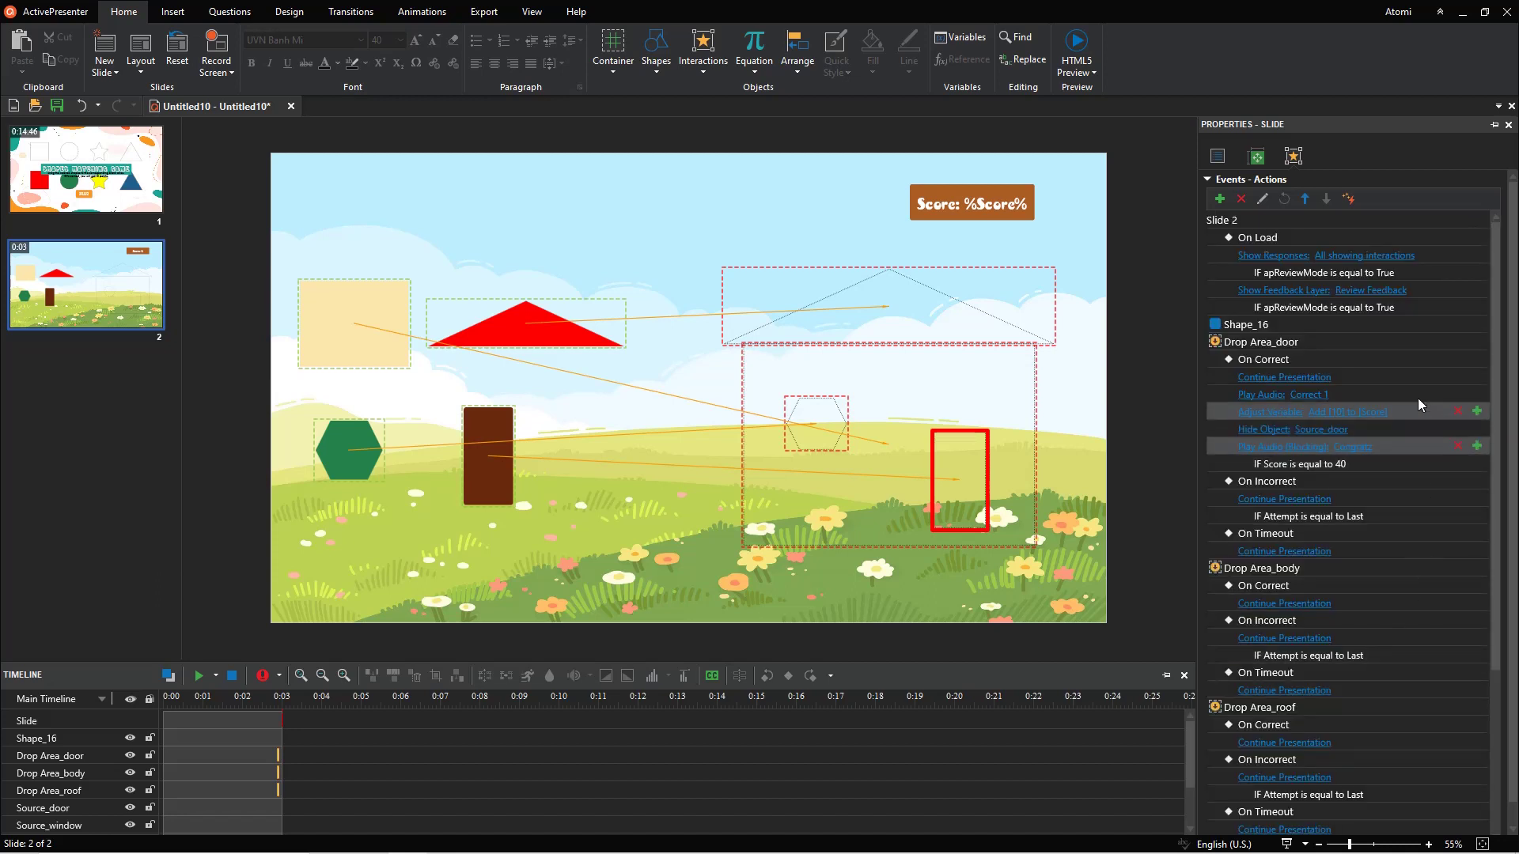
Move Continue Presentation down to the end of the On Correct actions.
left_click(1417, 381)
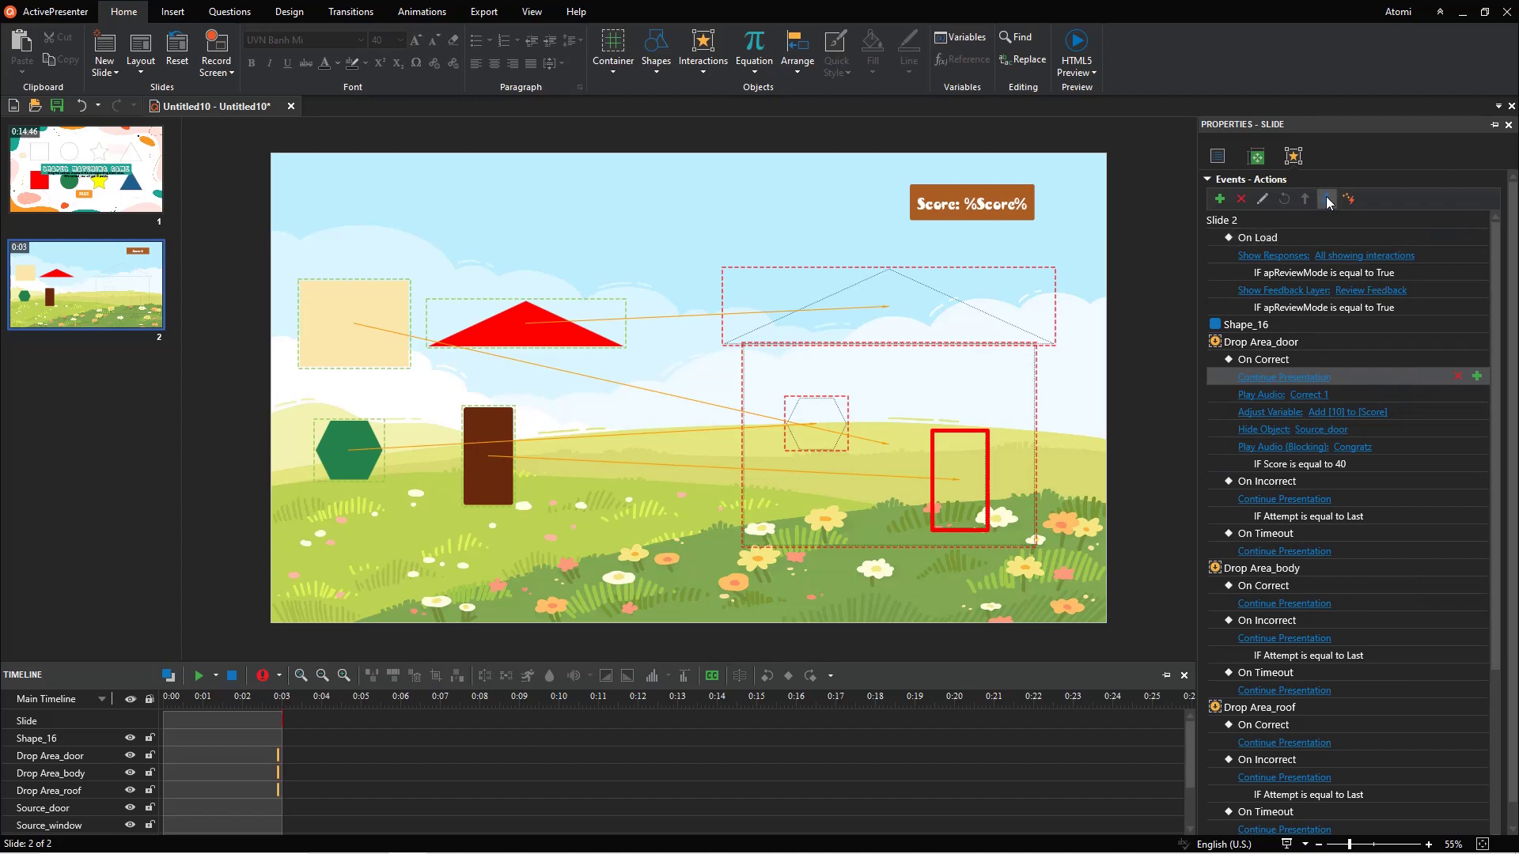
left_click(1327, 199)
left_click(1328, 200)
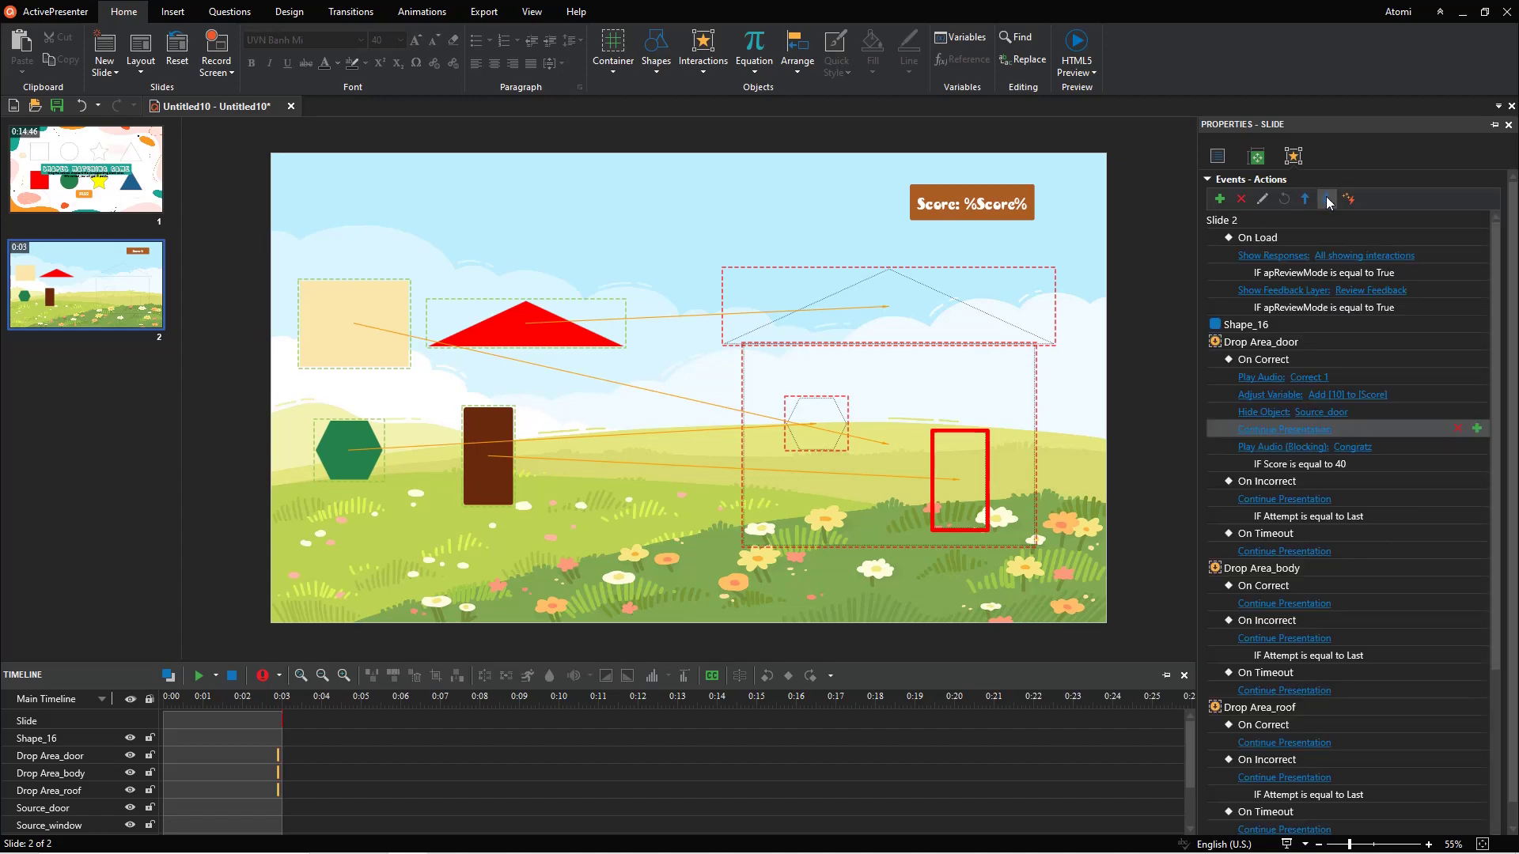
left_click(1327, 200)
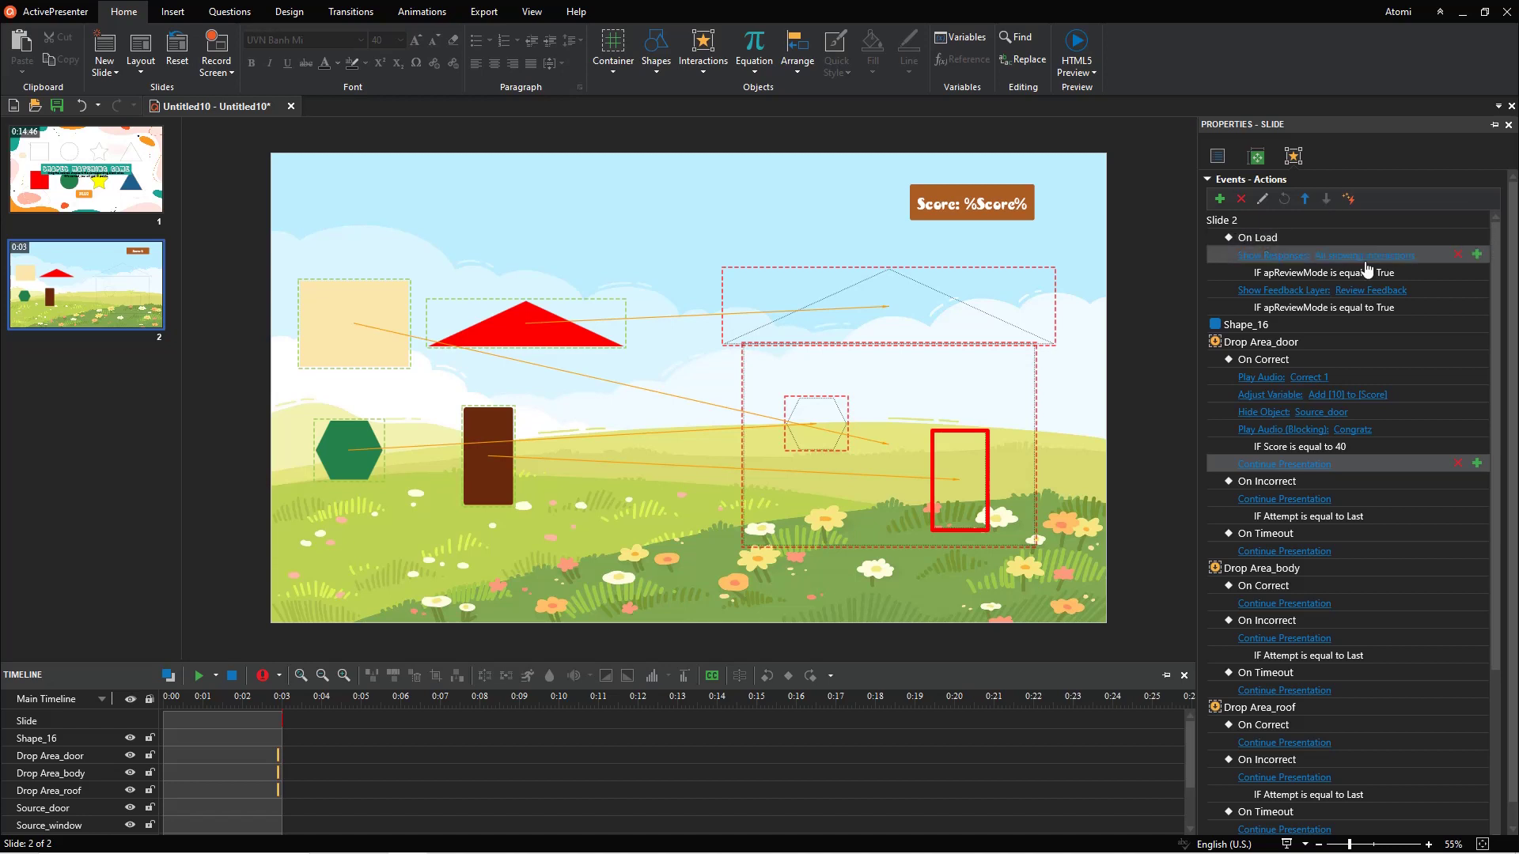
Replace On Incorrect's Continue Presentation with non-blocking Incorrect 1 audio, and delete On Timeout.
left_click(1459, 500)
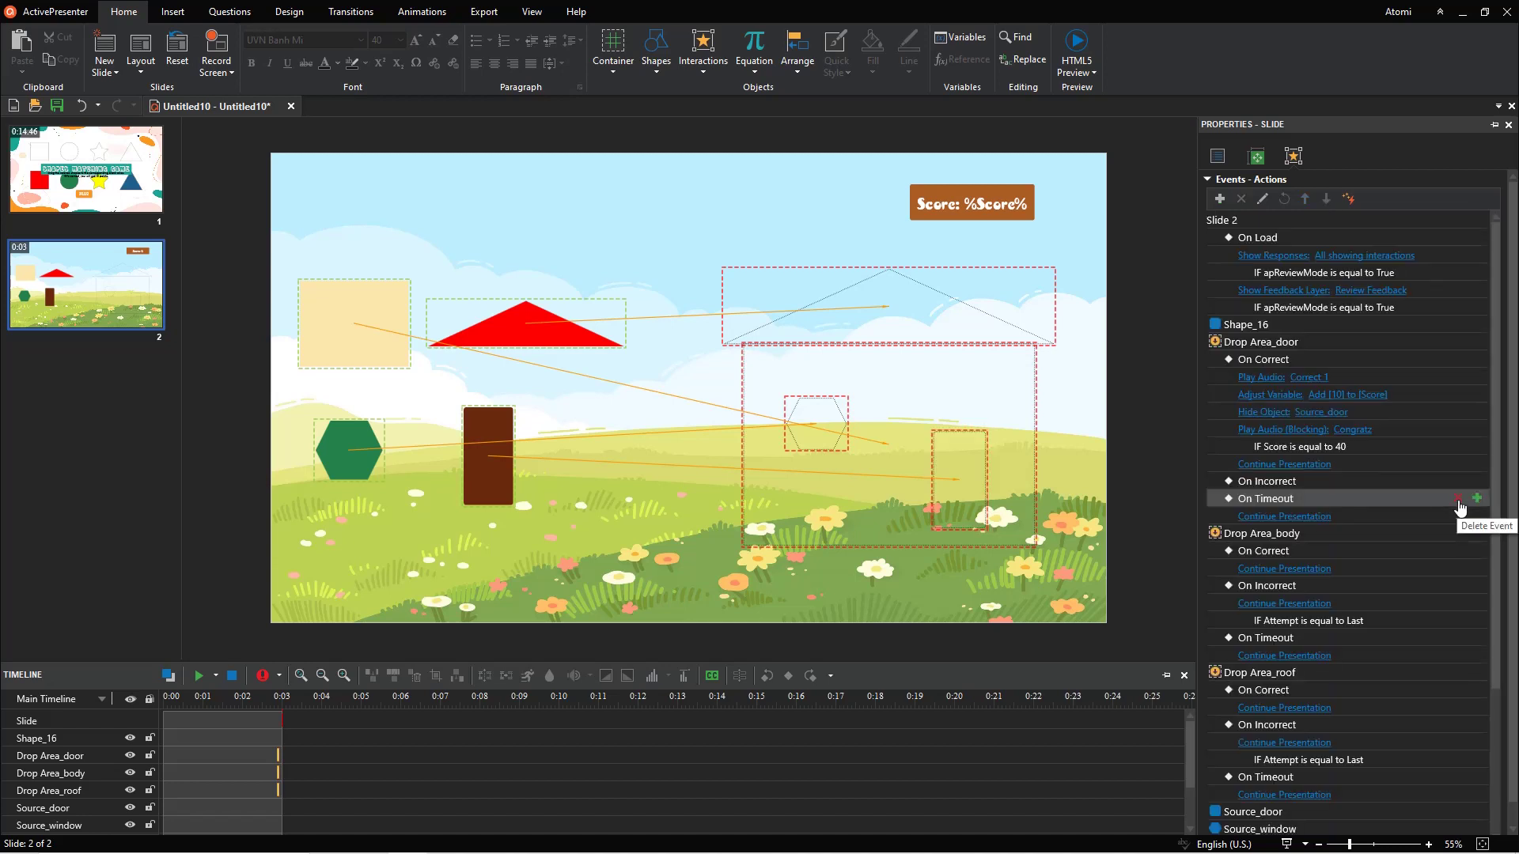
left_click(1479, 482)
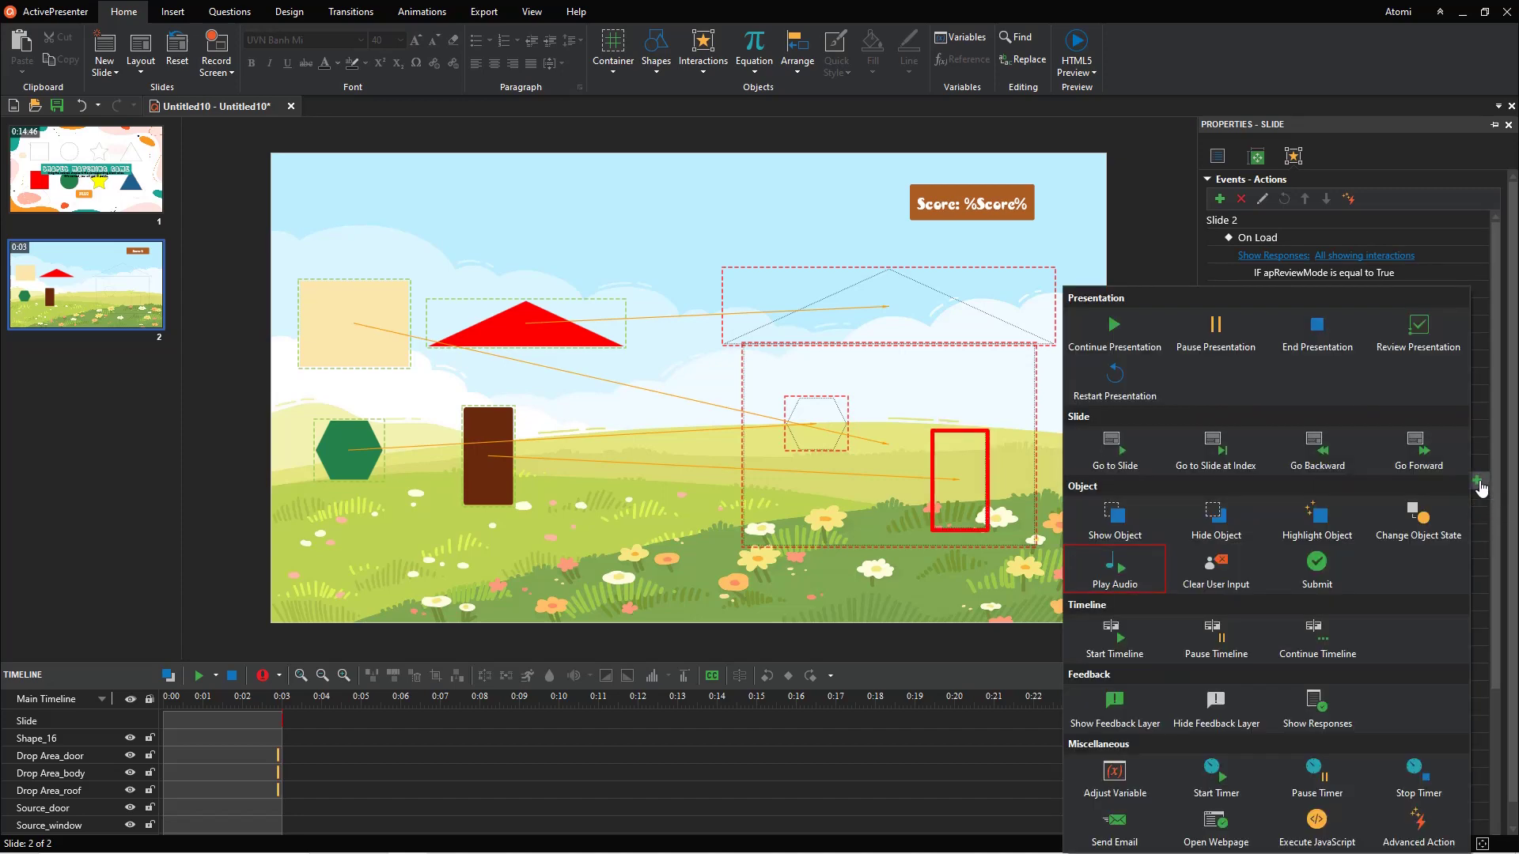
left_click(1151, 583)
left_click(1383, 503)
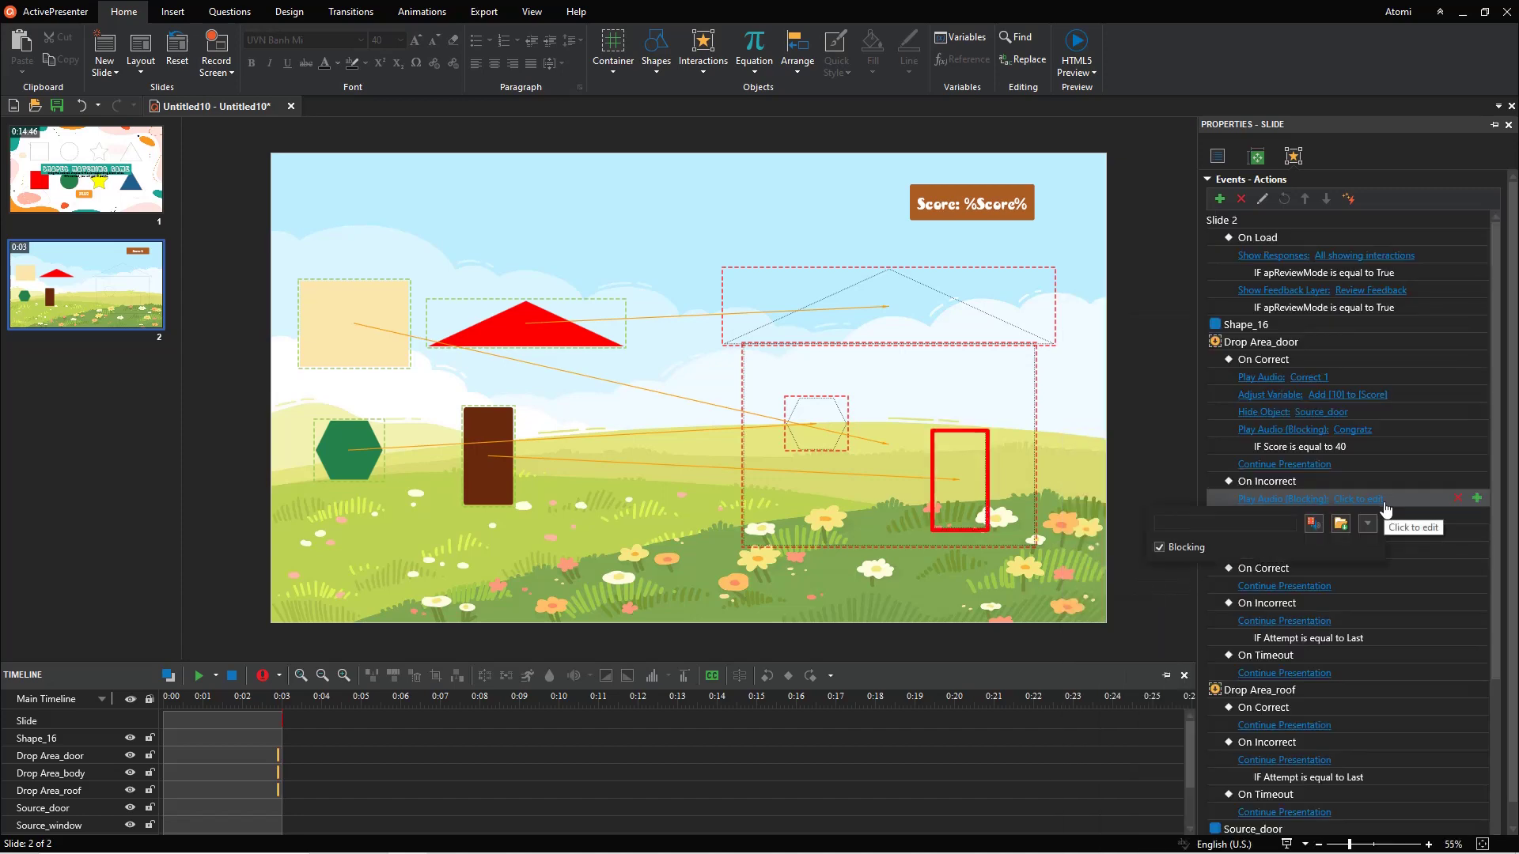
left_click(1388, 673)
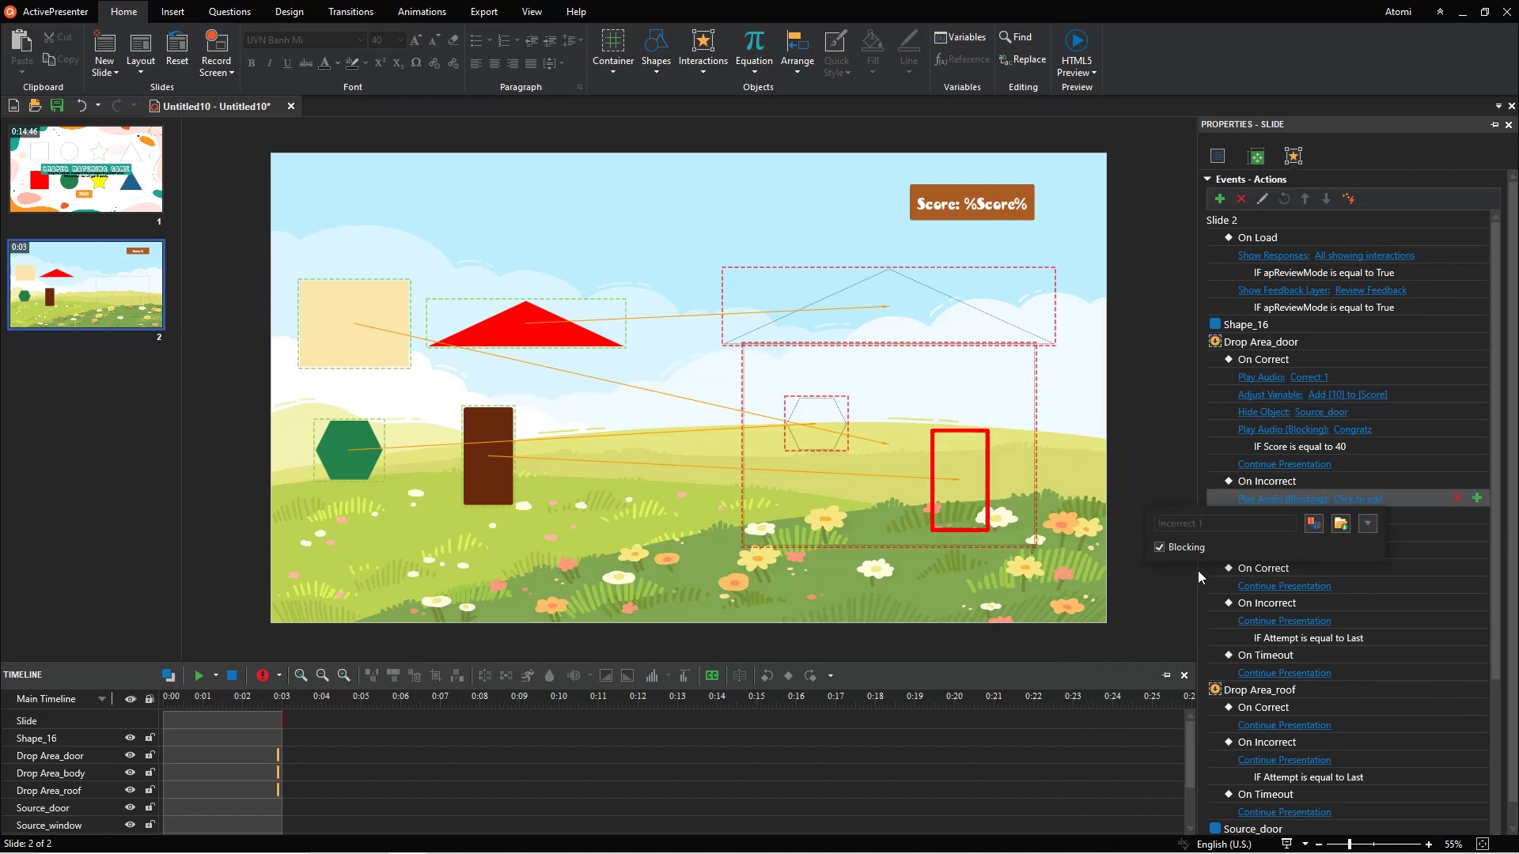
left_click(1159, 547)
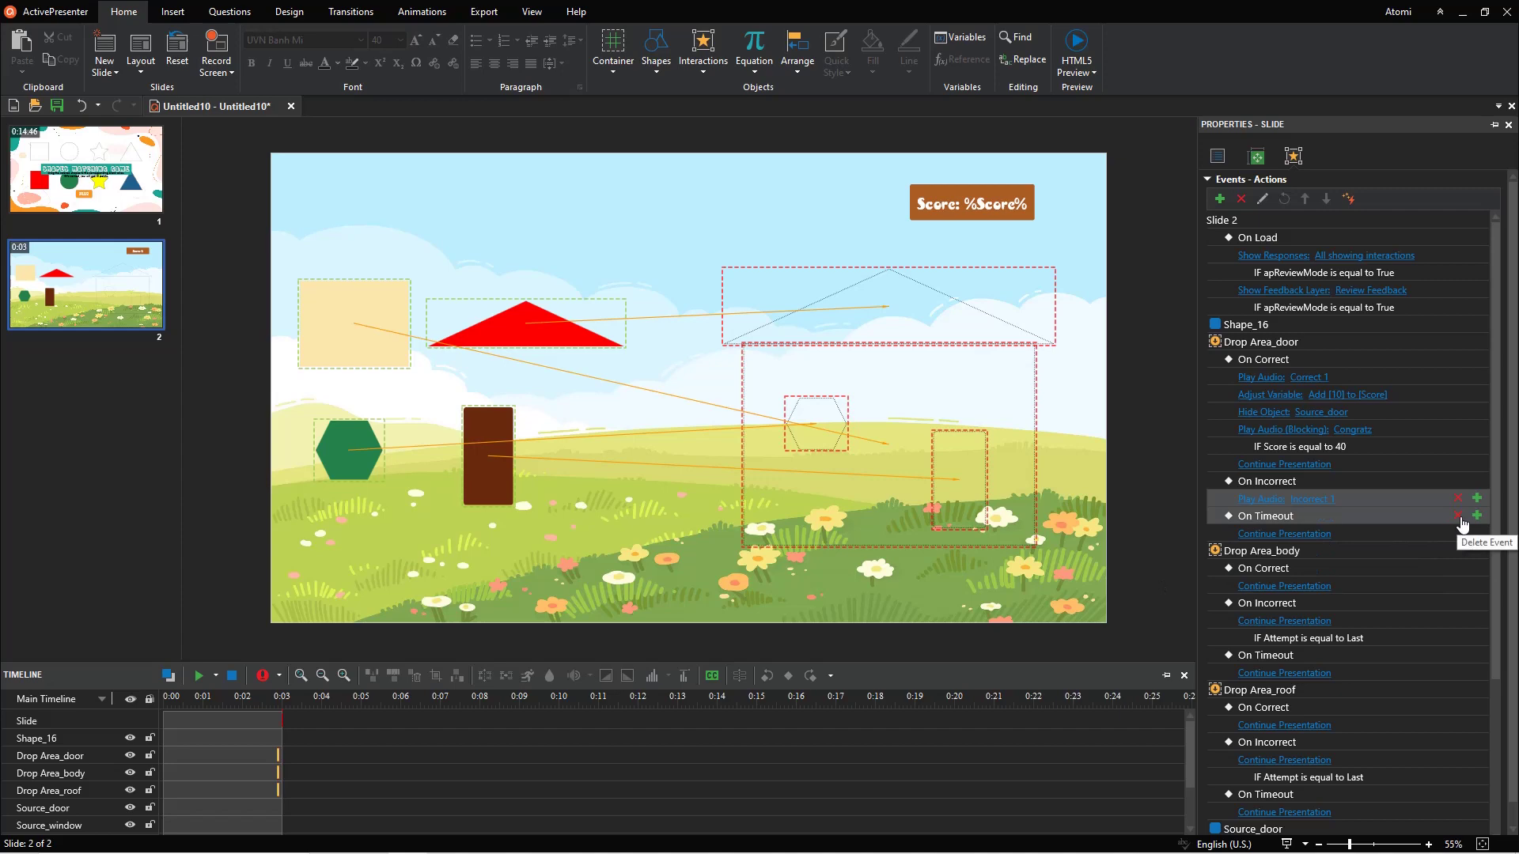
left_click(1461, 519)
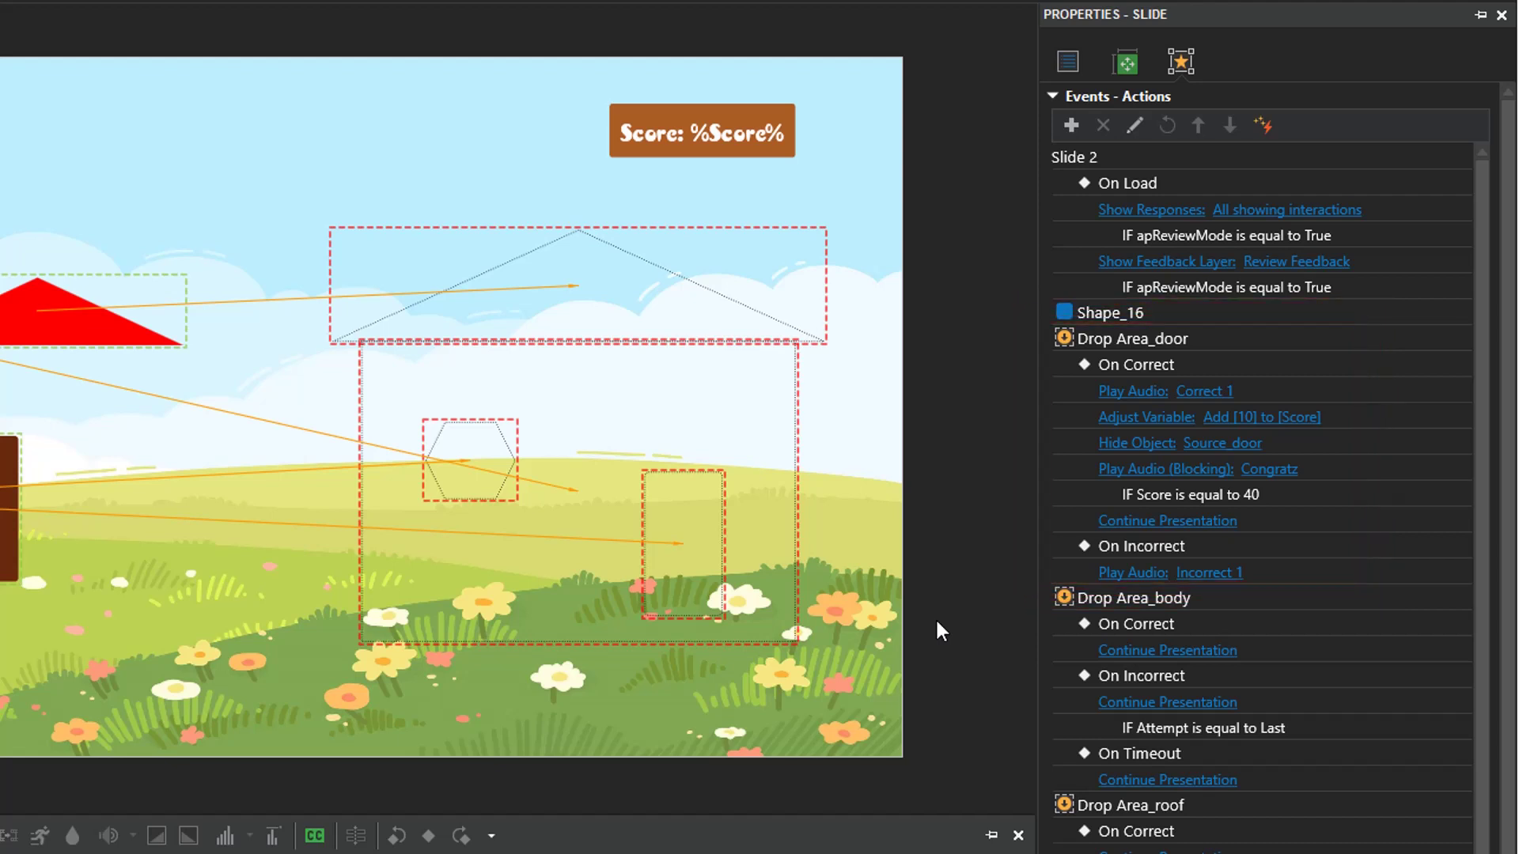
Copy the door's On Correct actions and paste them into the body's On Correct.
left_click(1353, 378)
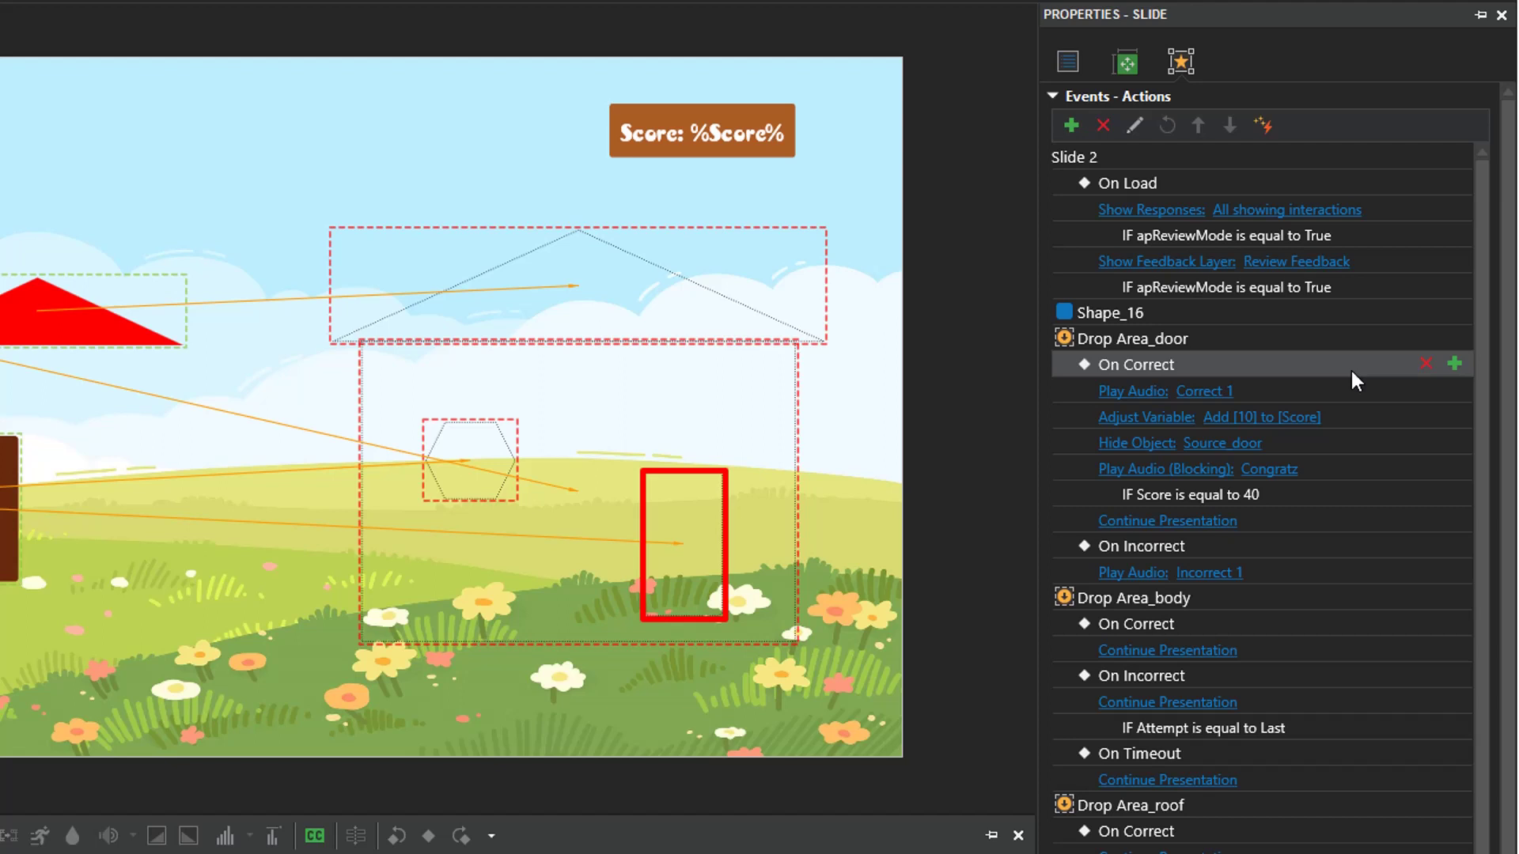
right_click(1352, 368)
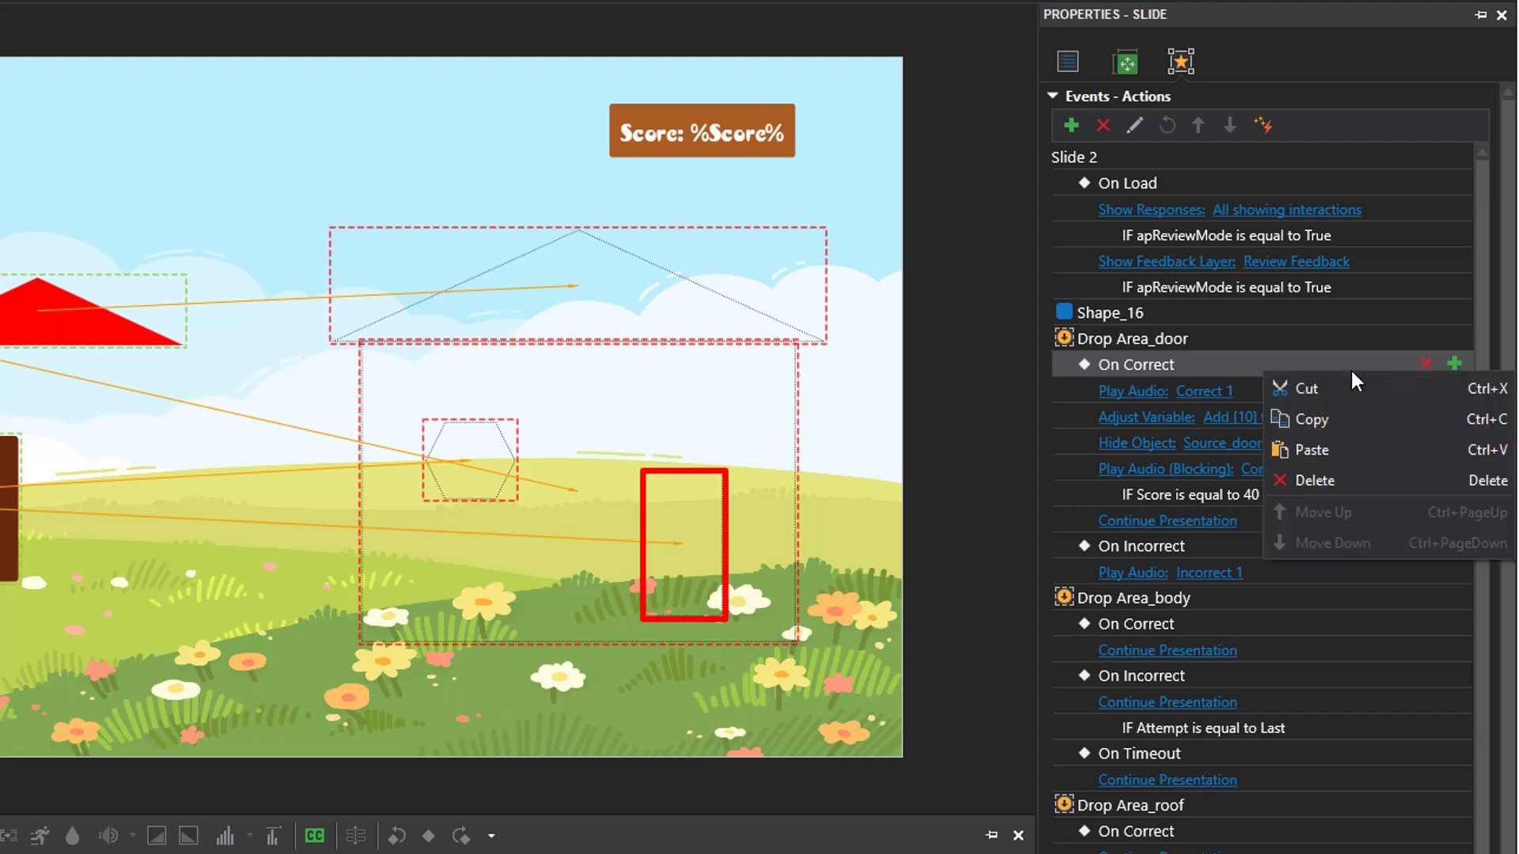
left_click(1366, 415)
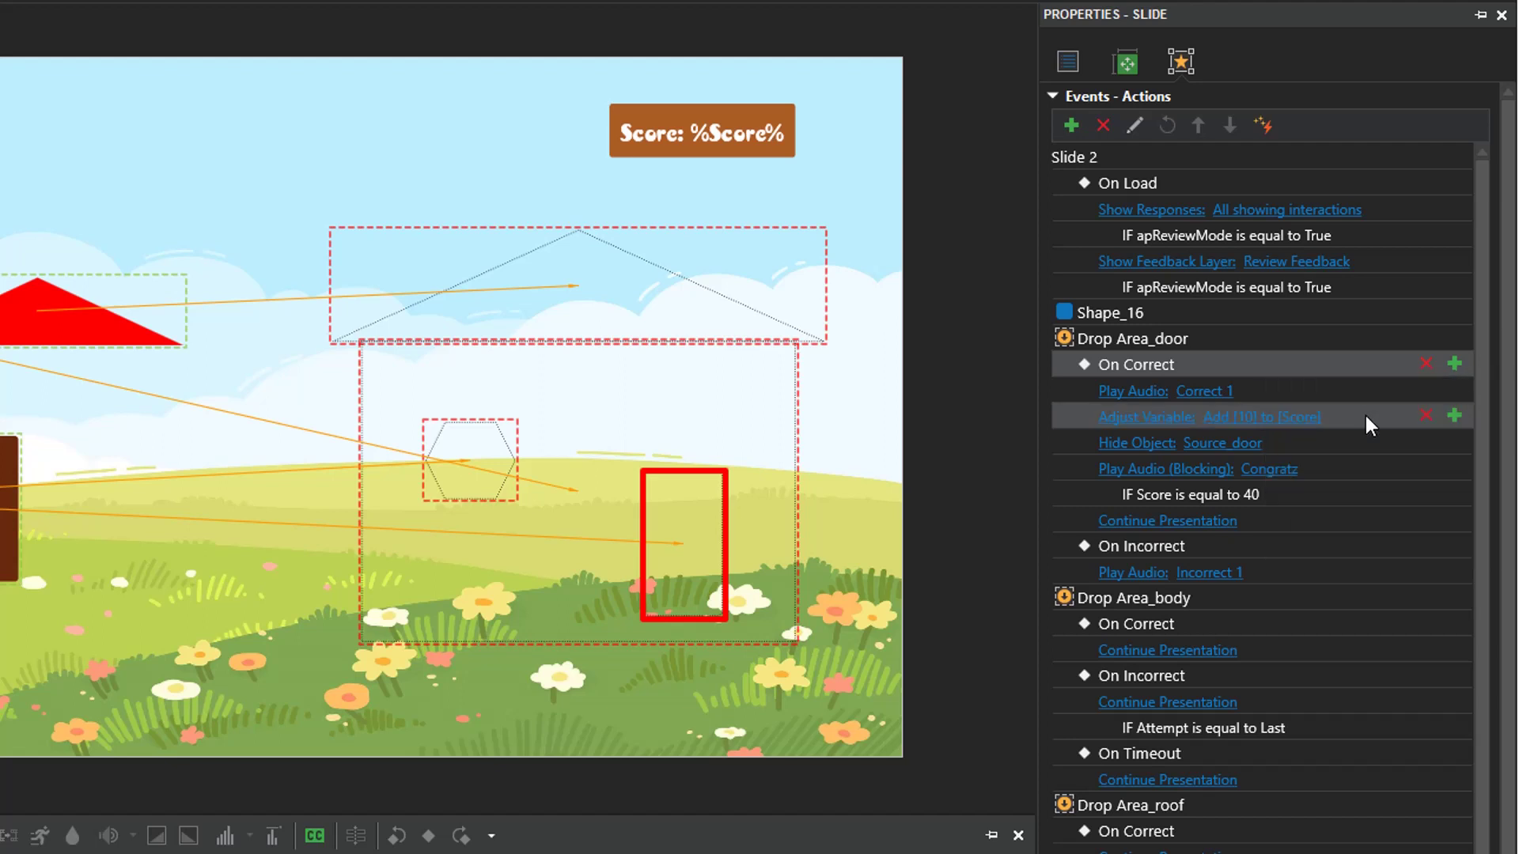
left_click(1383, 618)
right_click(1382, 618)
left_click(1383, 697)
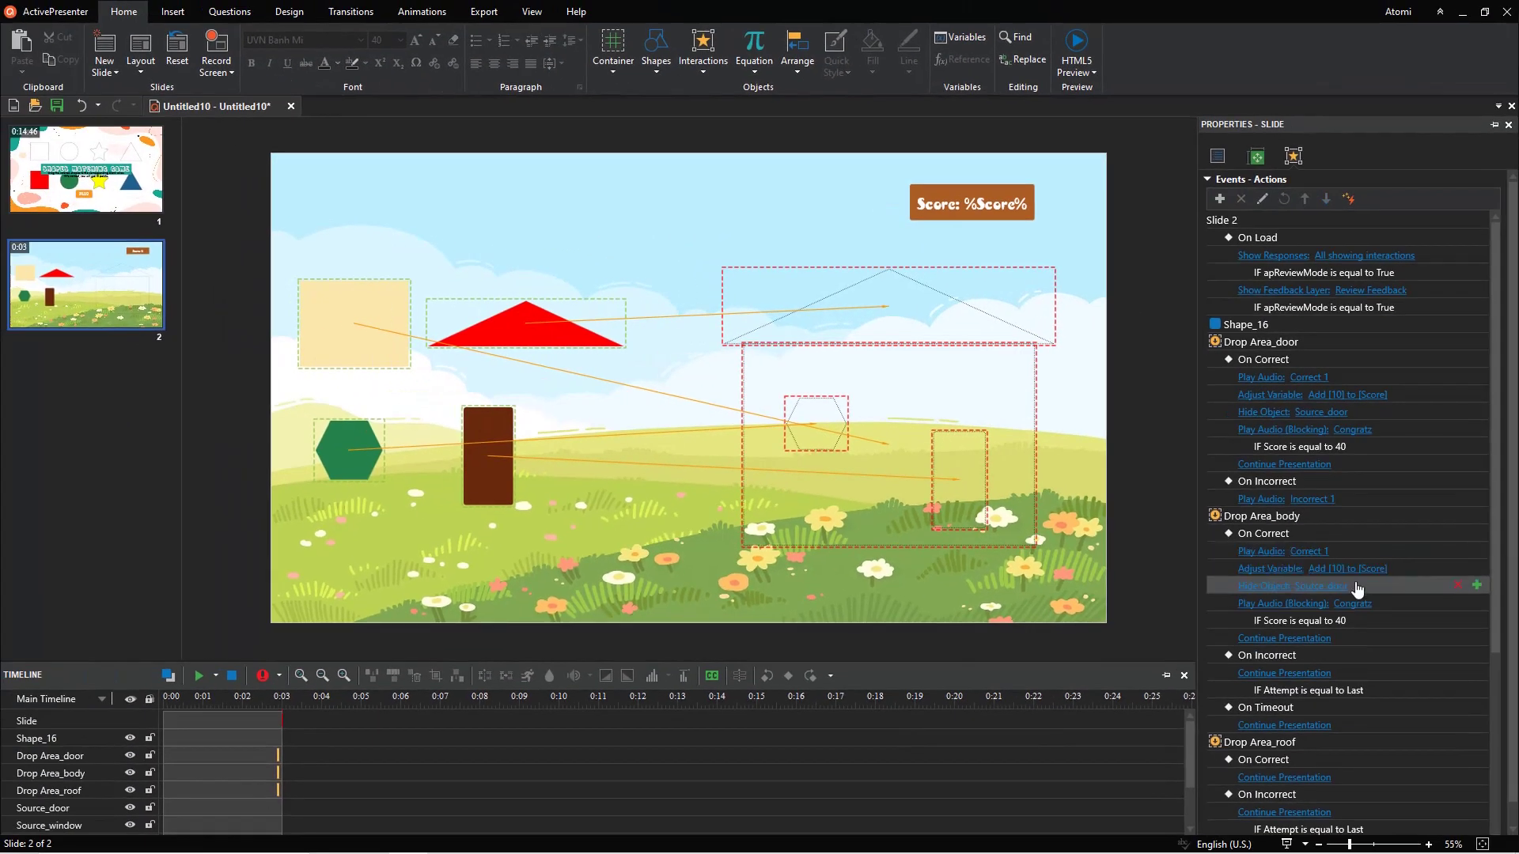
Change the body's pasted Hide Object action to hide Source_body.
left_click(1353, 586)
left_click(1431, 636)
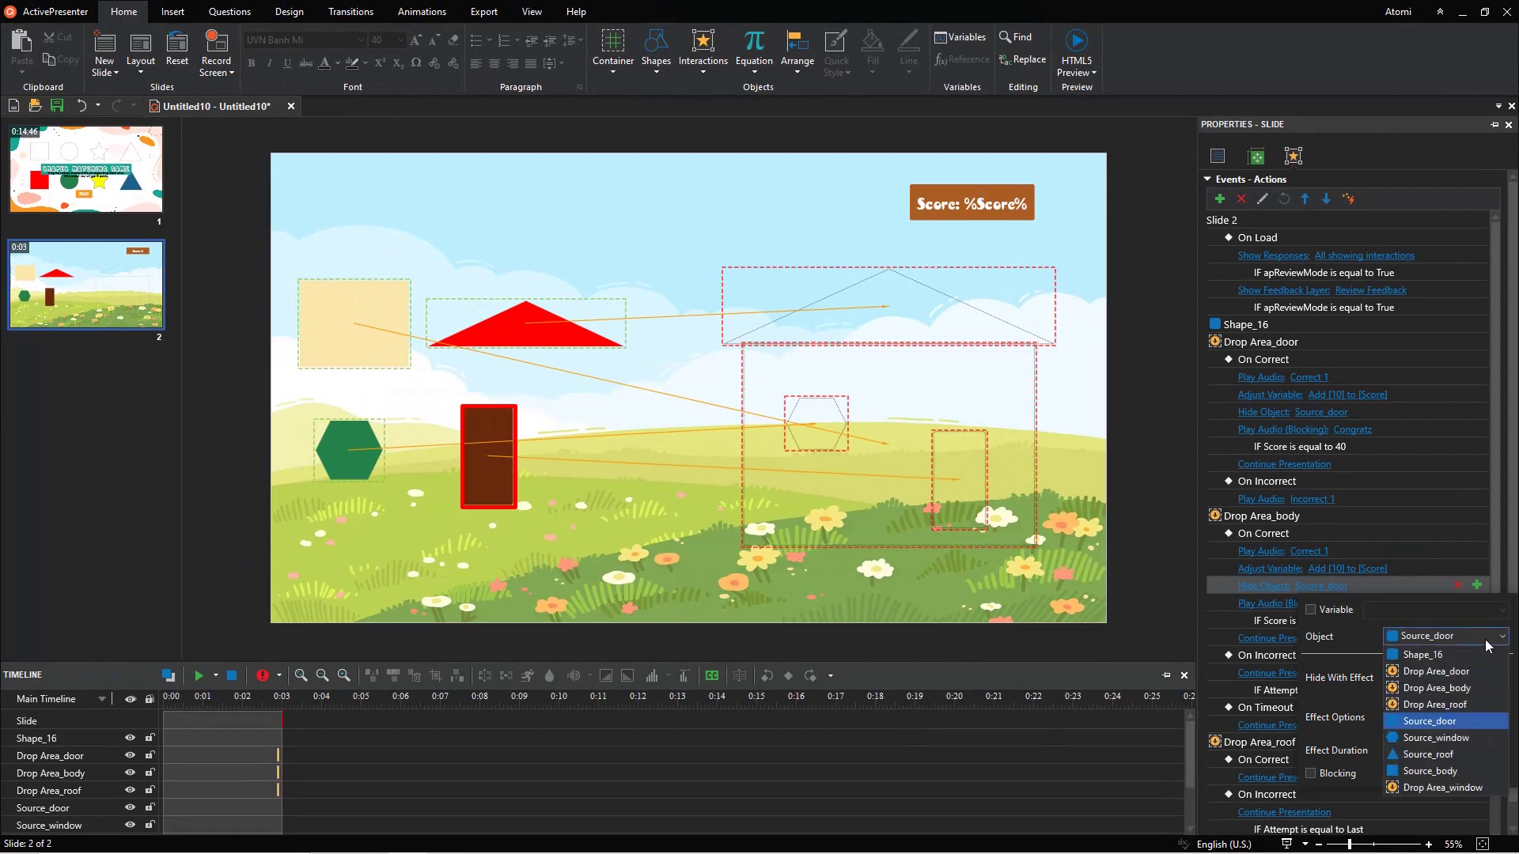
left_click(1479, 773)
left_click(1149, 610)
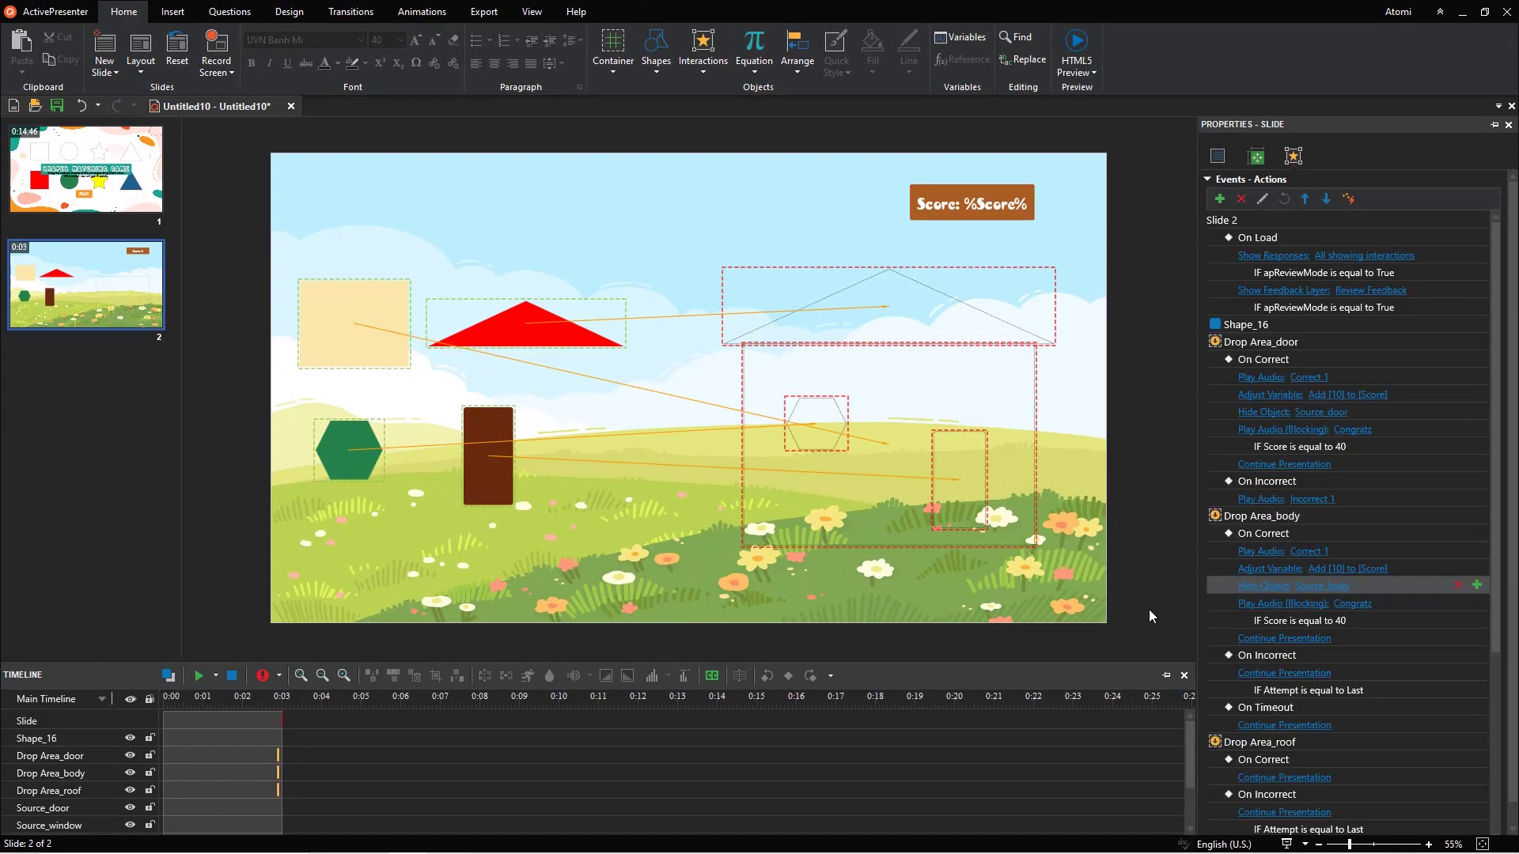
scroll(1461, 801, "down", 5)
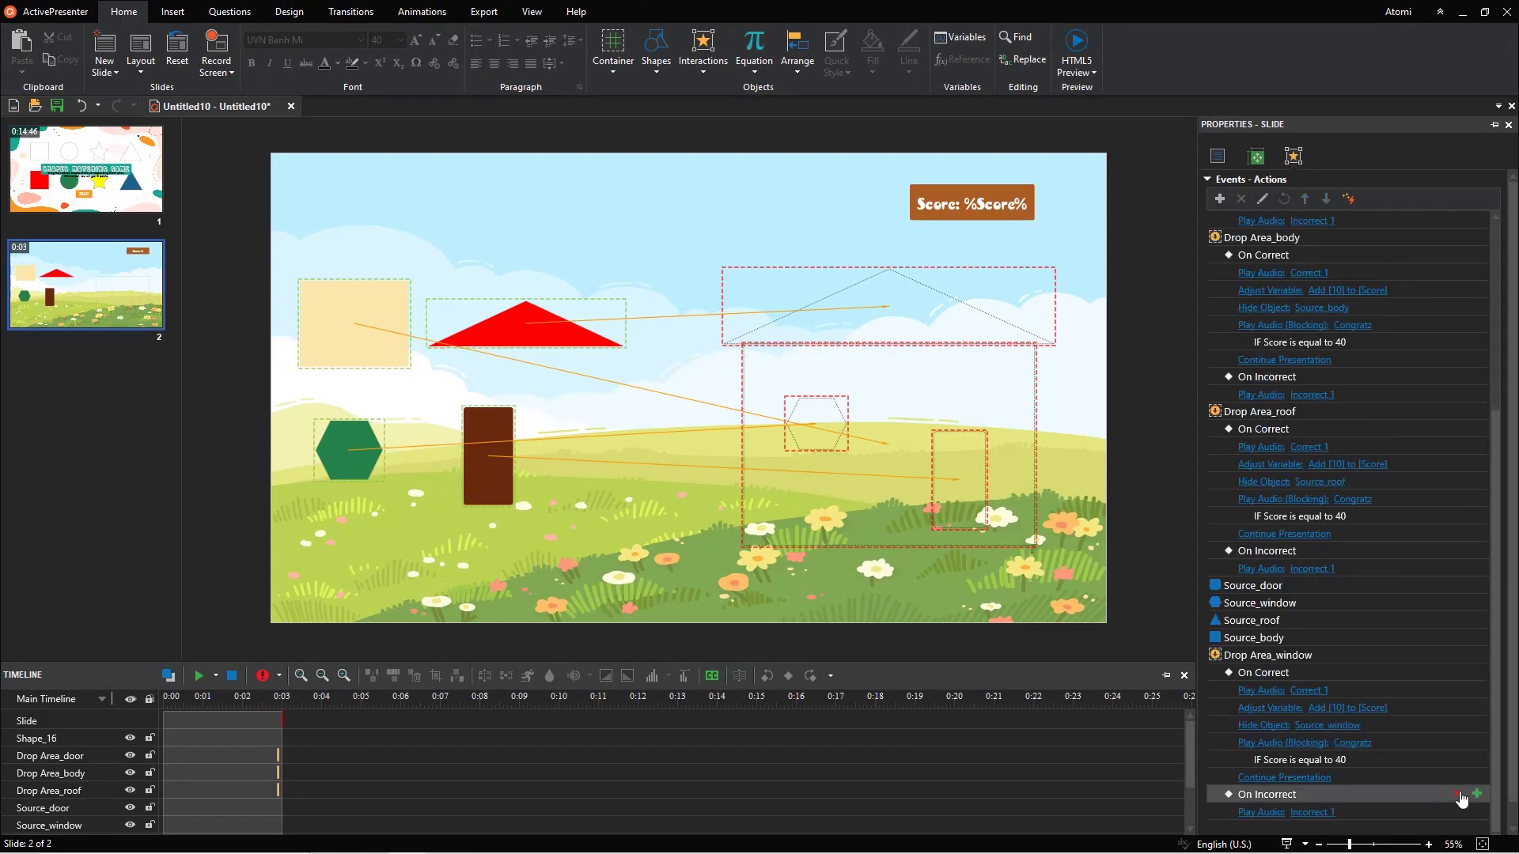
scroll(1483, 534, "up", 1)
scroll(1496, 498, "up", 1)
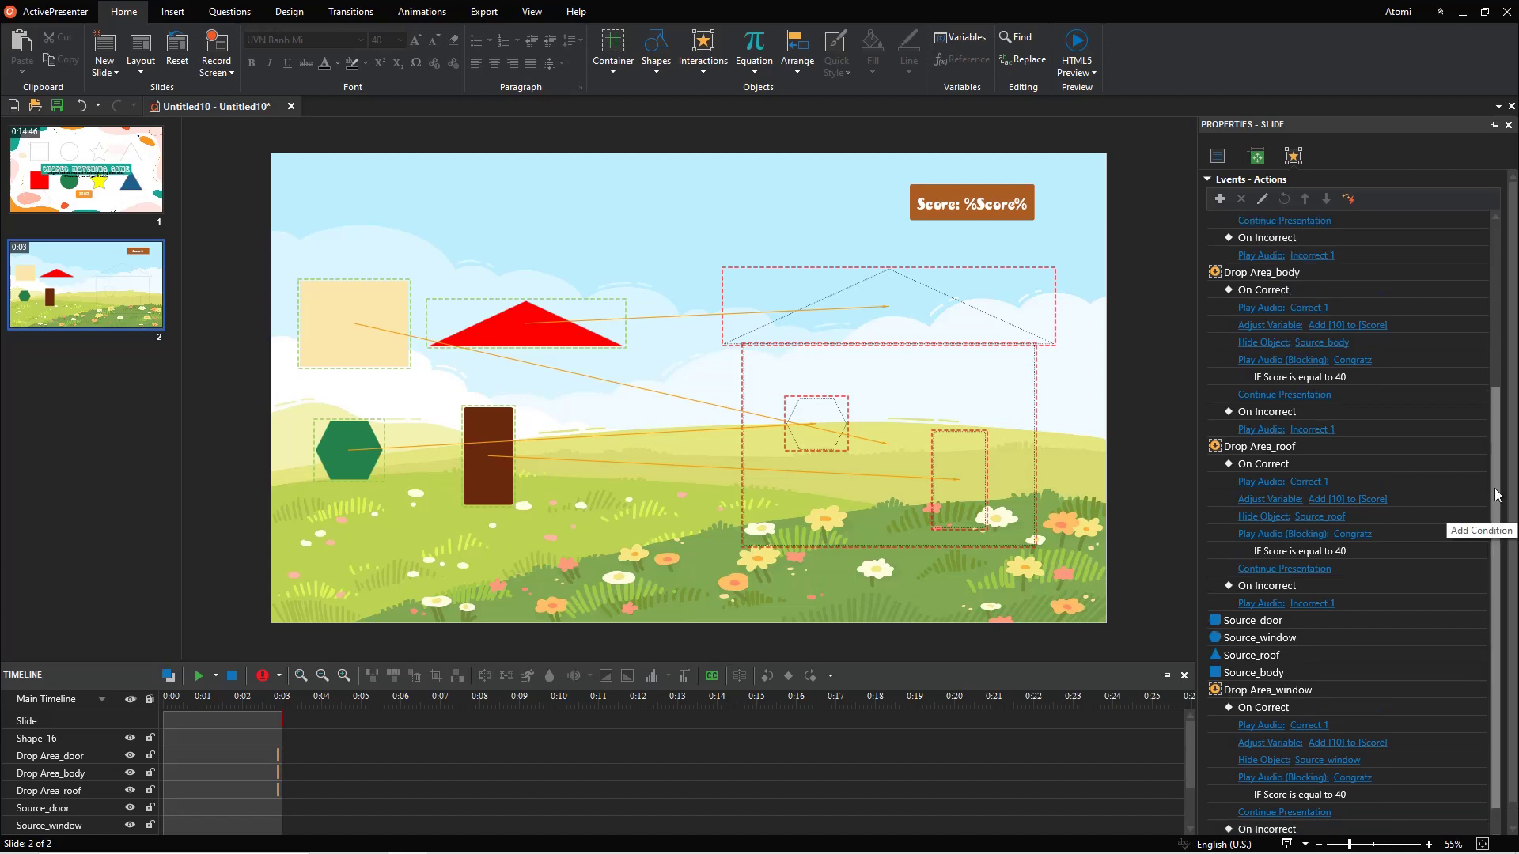
left_click_drag(1497, 496, 1505, 312)
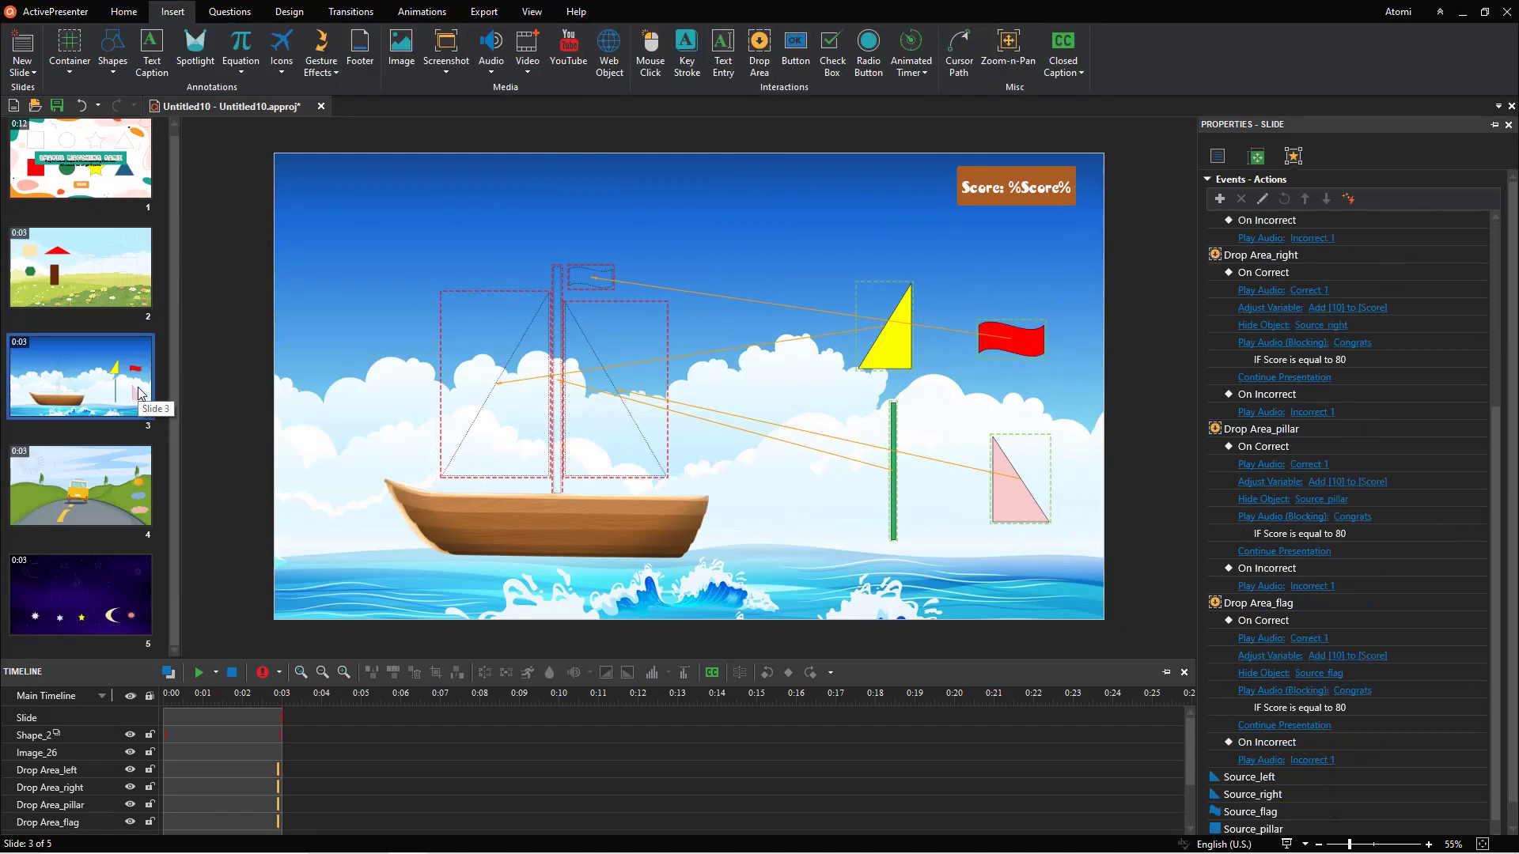
Review the drop-area actions on slide 4 (road) and slide 5 (night sky).
left_click(136, 484)
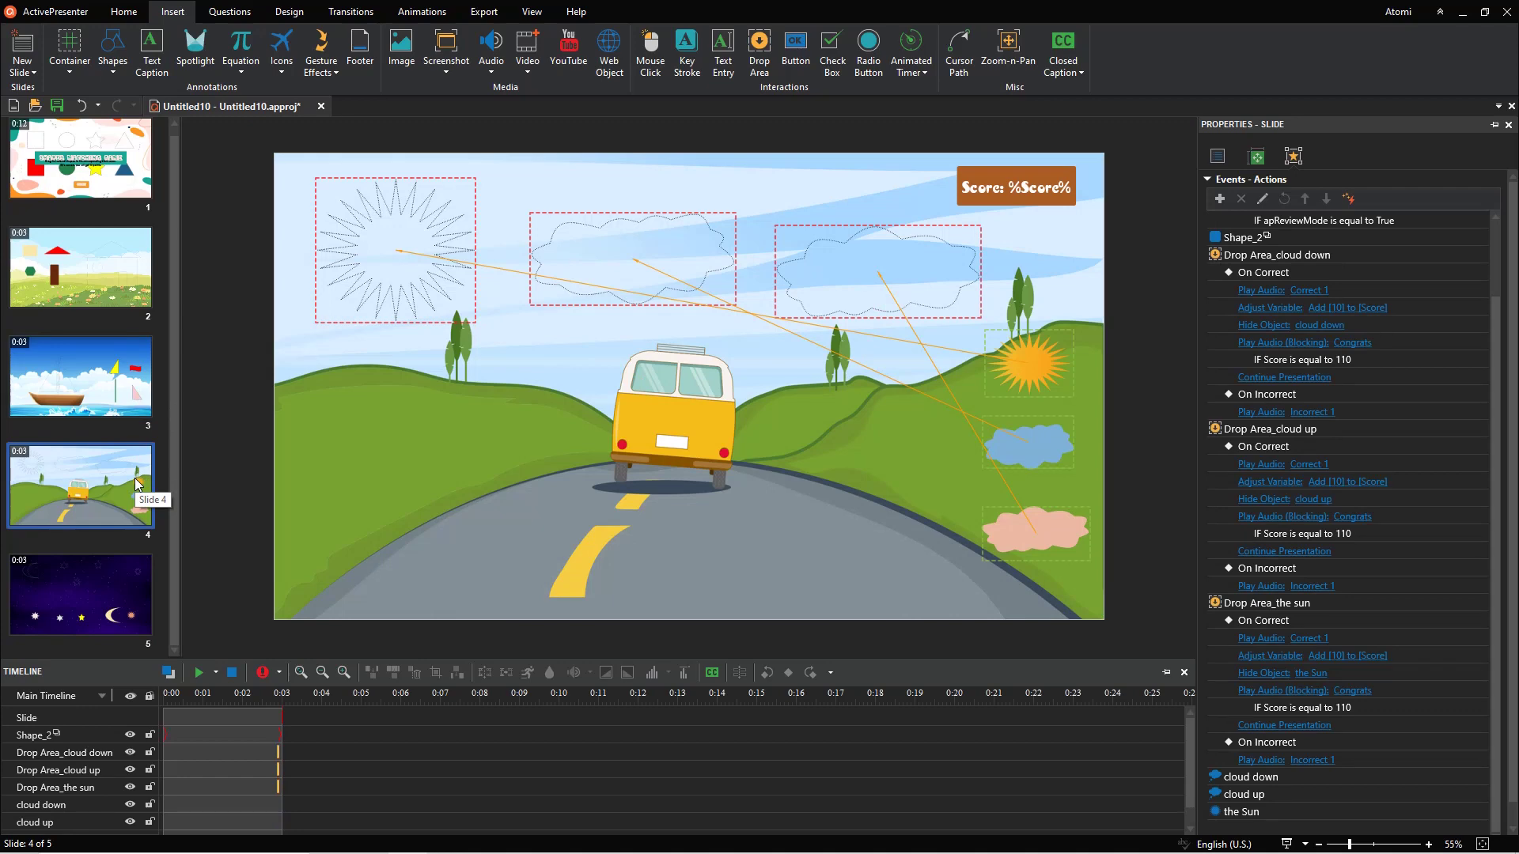
left_click(139, 586)
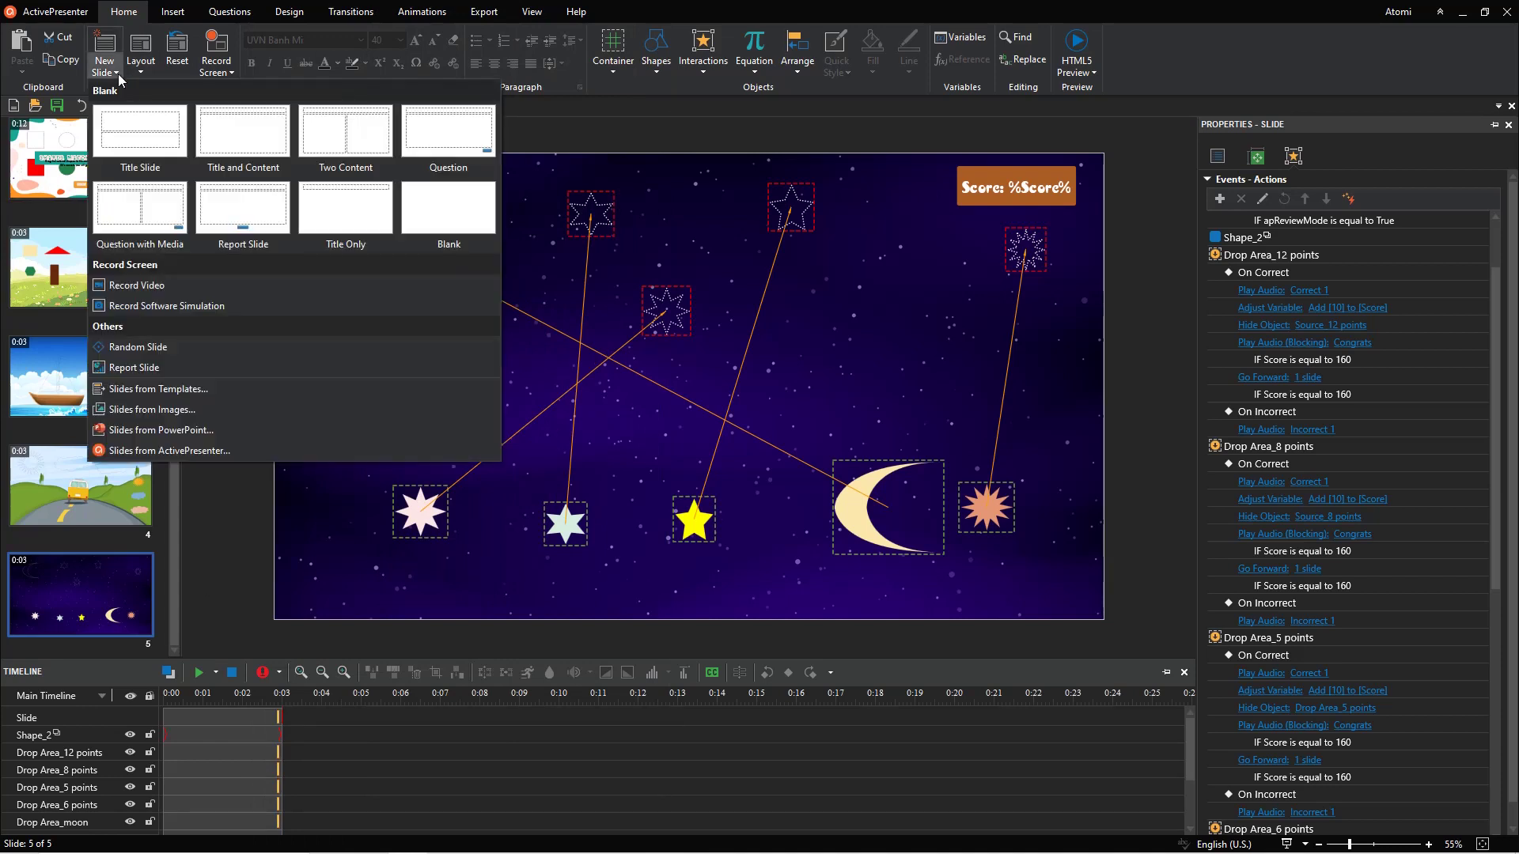
Add a blank sixth slide whose background is an image fill of background.jpg.
left_click(435, 217)
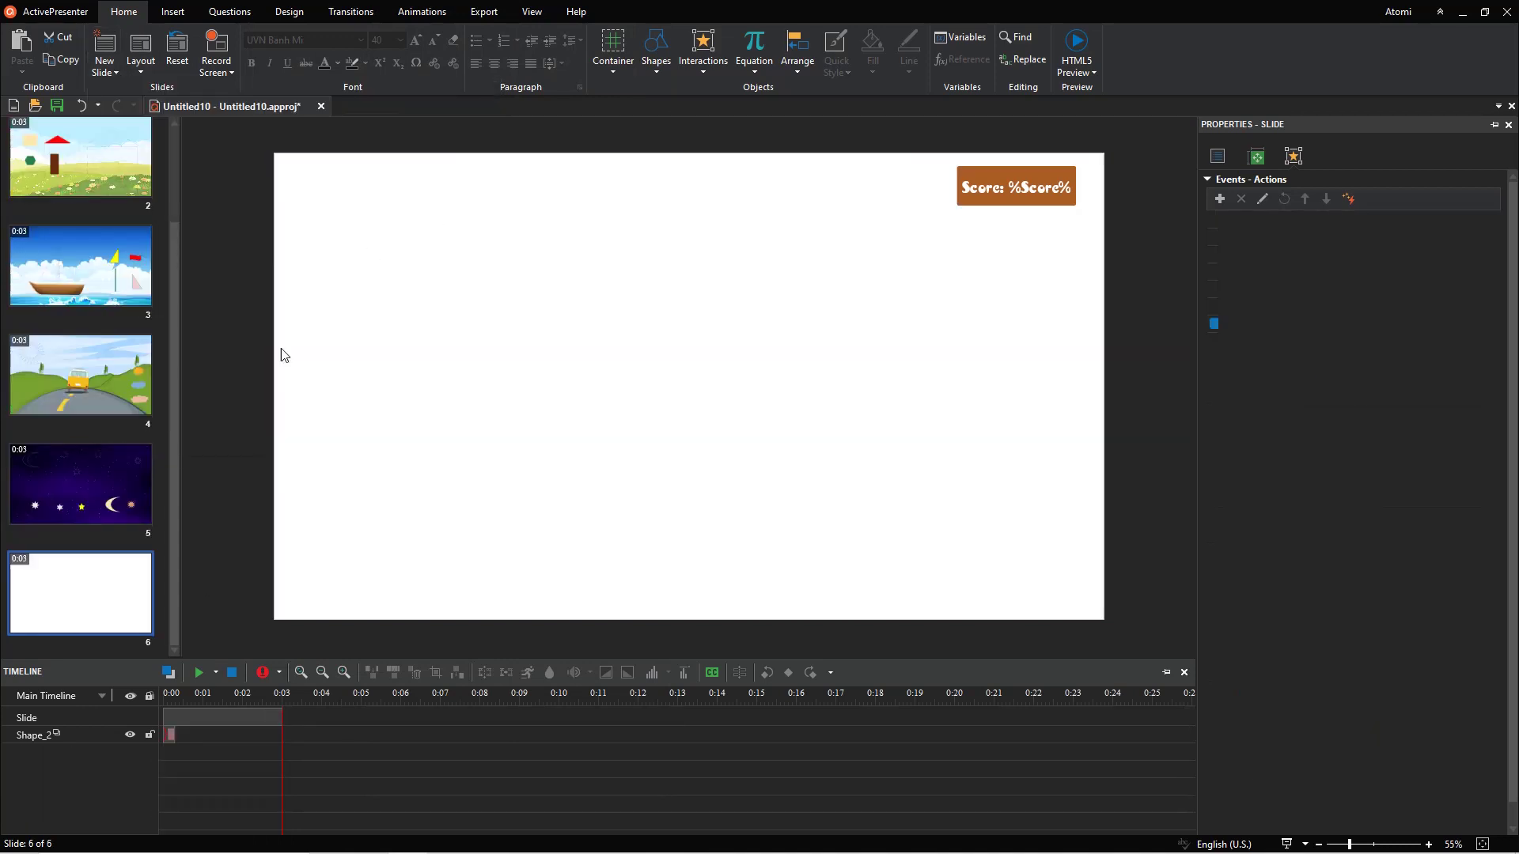
left_click(228, 492)
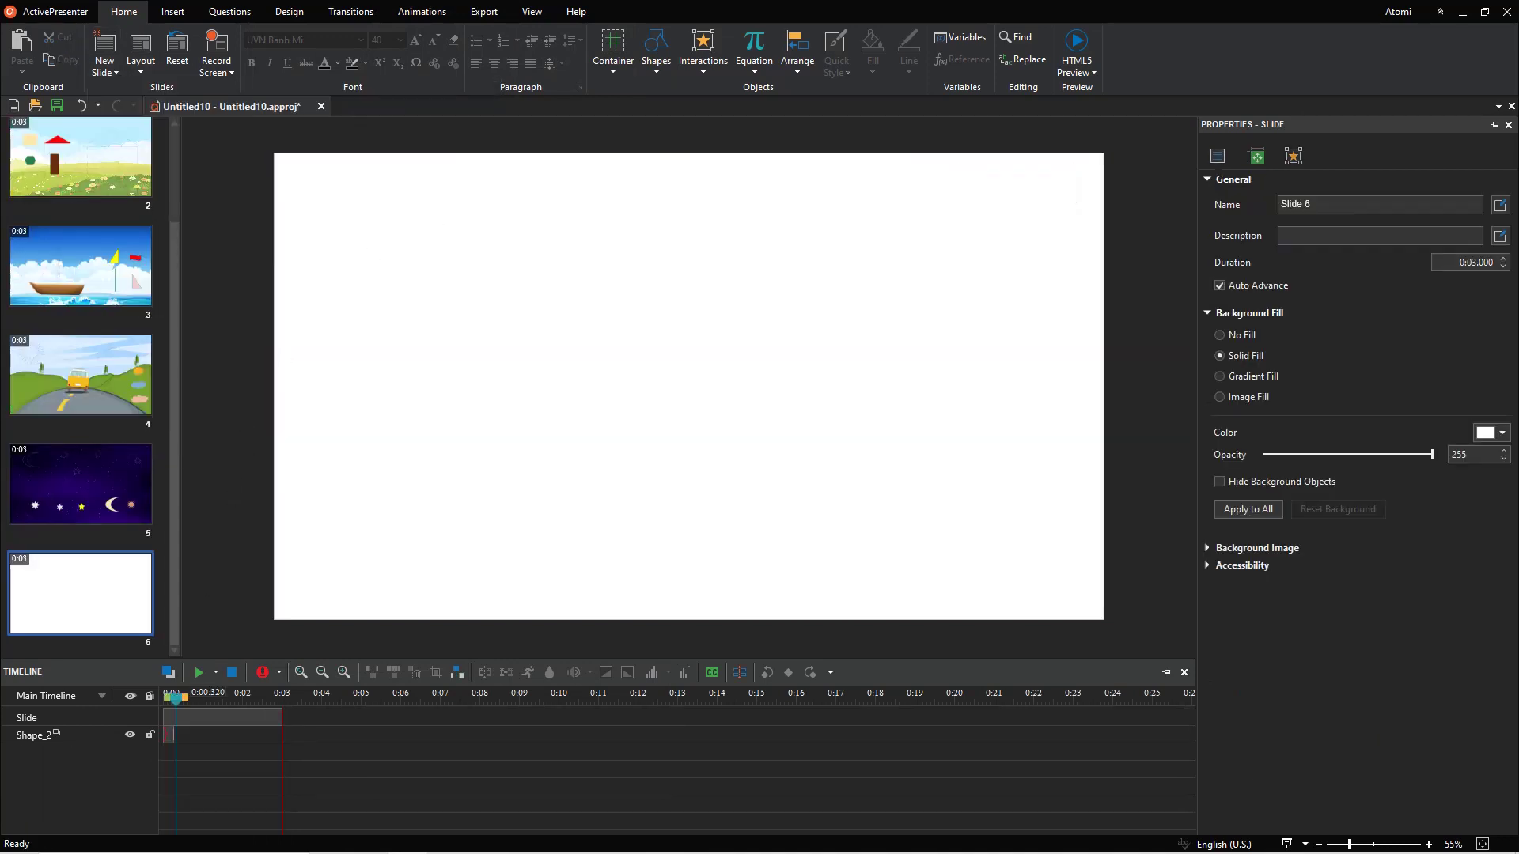
left_click(1219, 397)
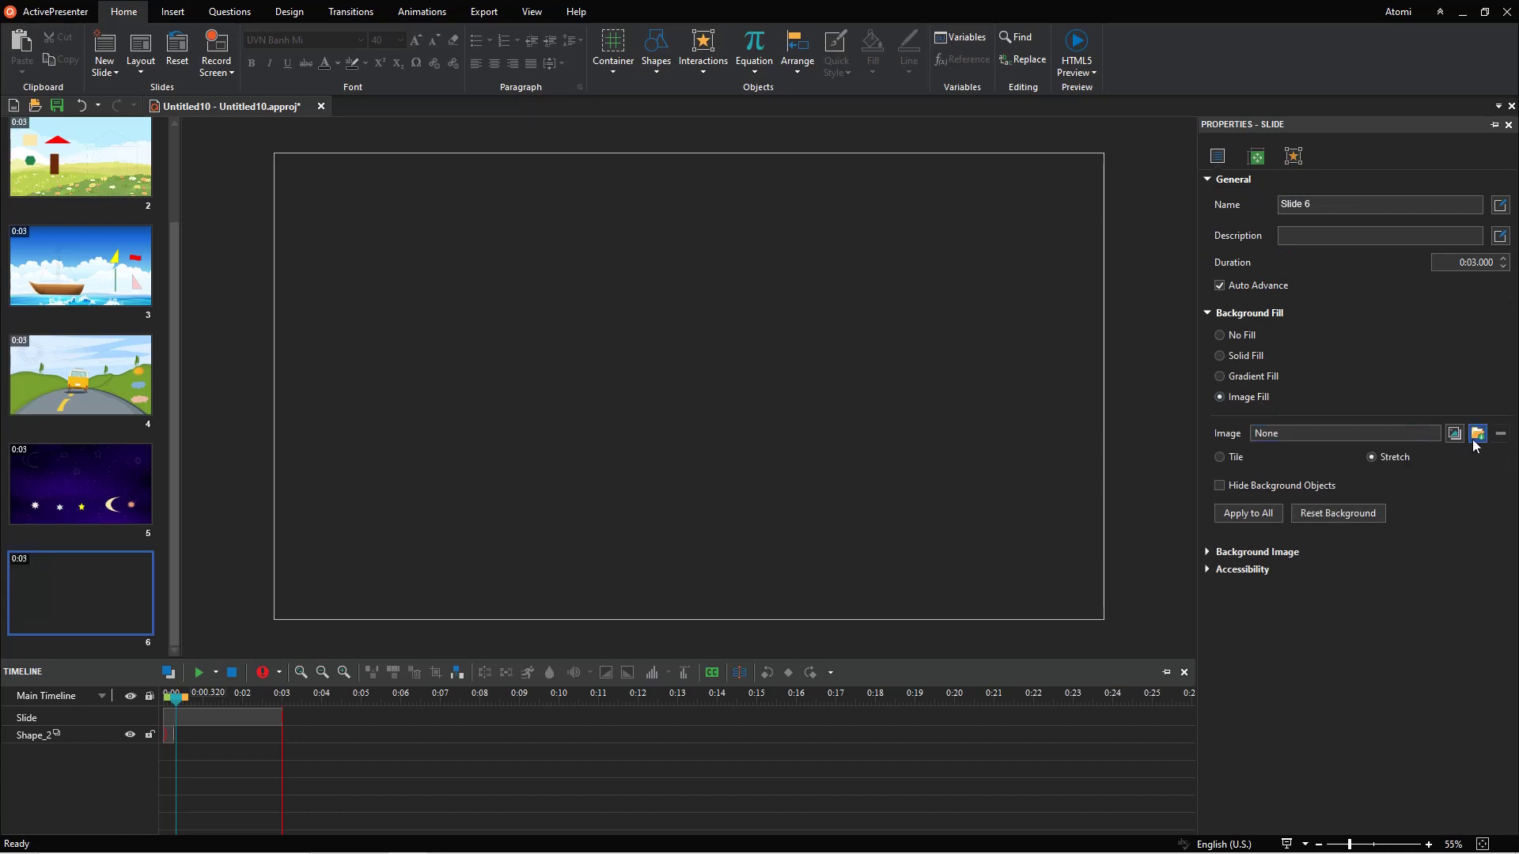
left_click(1474, 436)
left_click(208, 162)
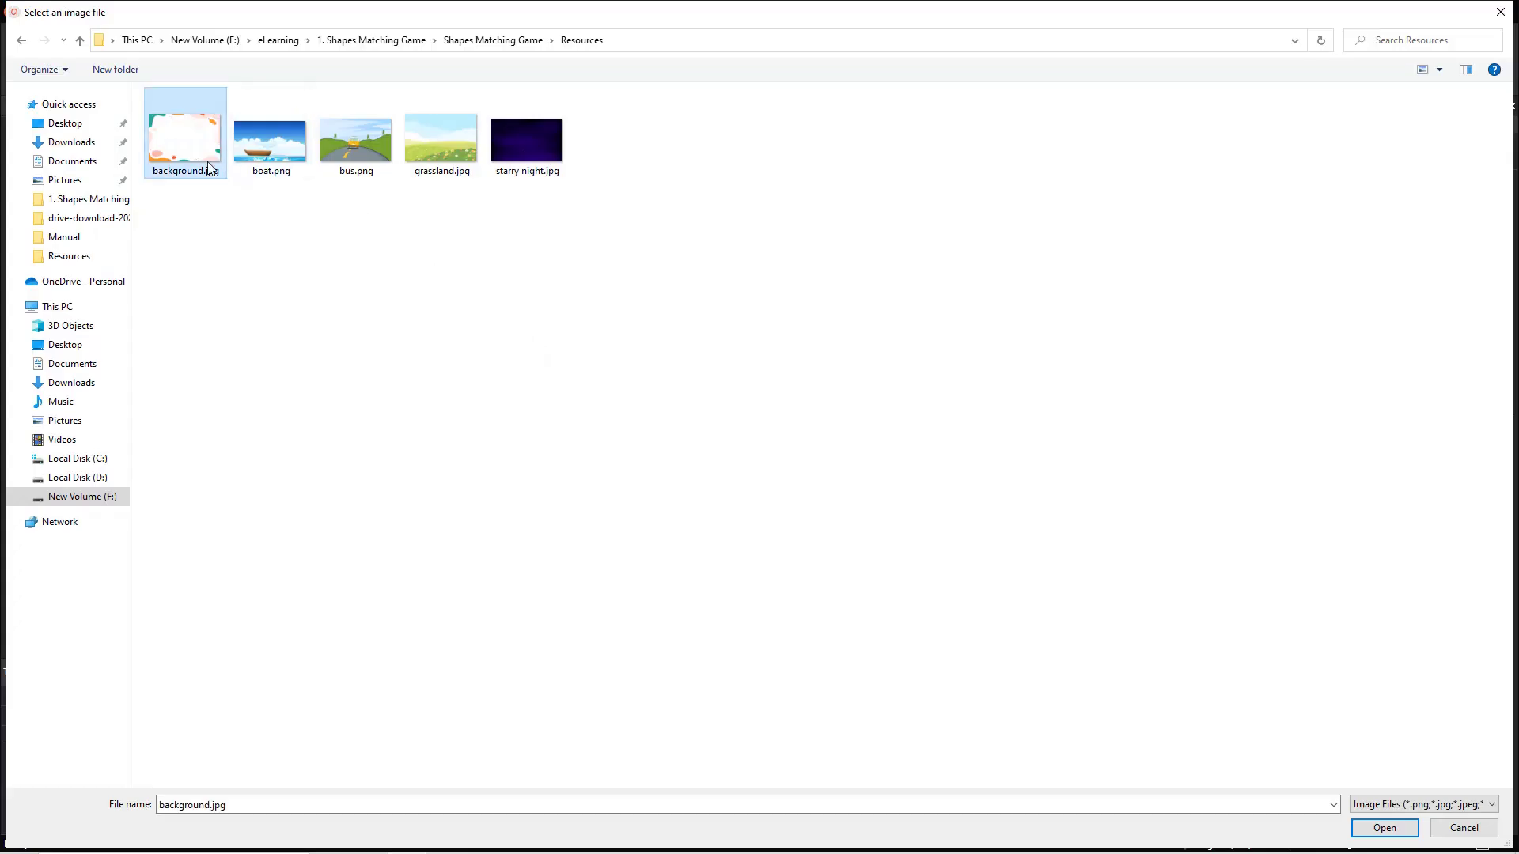
left_click(1415, 831)
left_click(187, 15)
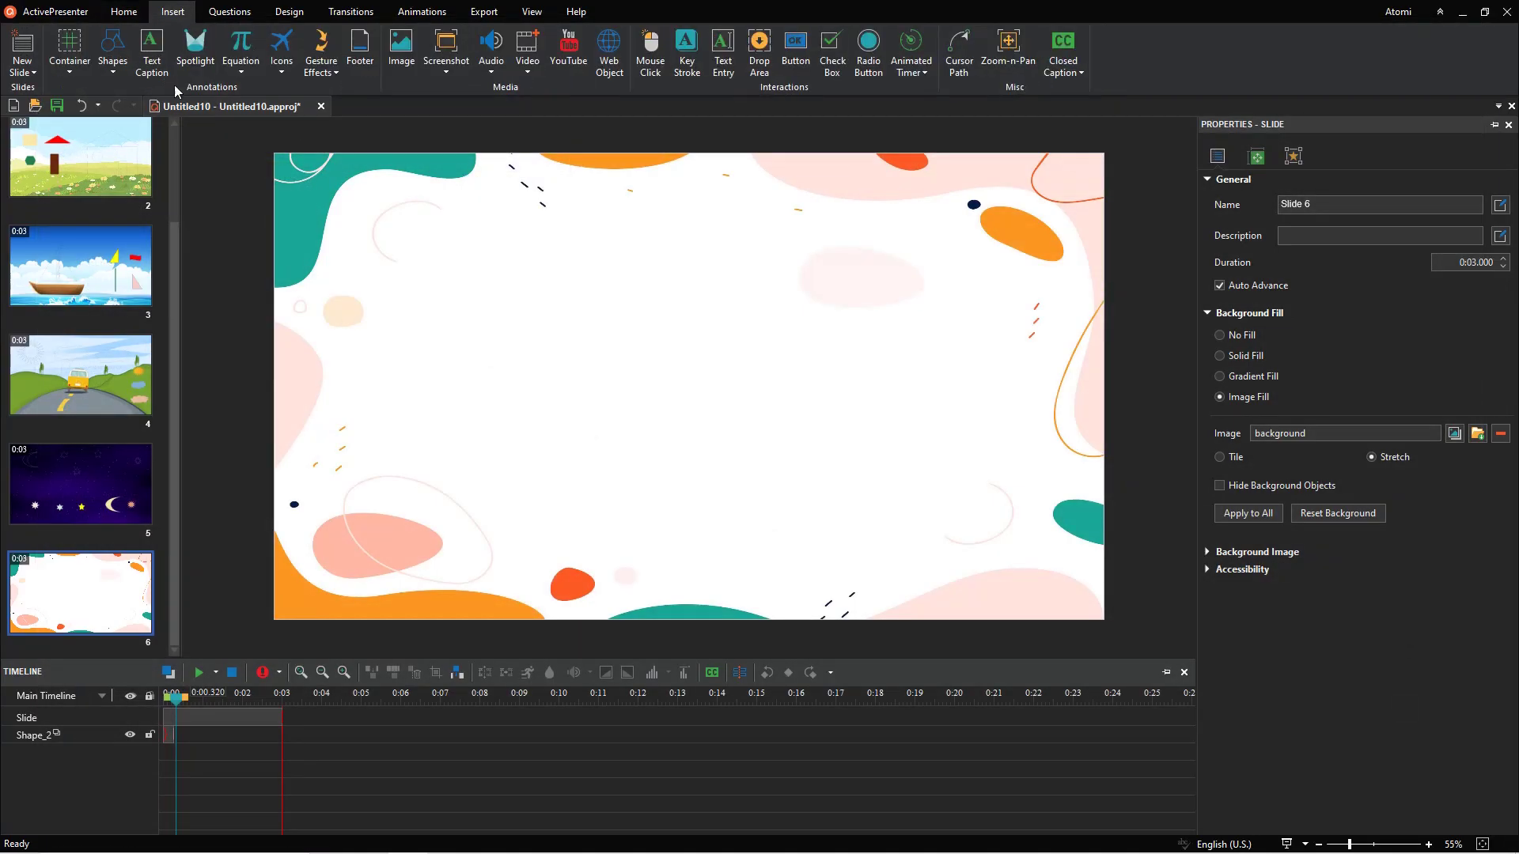
Add a centred two-line 'THANK YOU / HAVE A GOOD DAY!' caption lasting until 0:03.
left_click(167, 74)
mouse_move(486, 292)
left_mouse_down()
mouse_move(557, 357)
mouse_move(906, 383)
left_mouse_up()
double_click(762, 337)
type("Thank you")
key("Return")
type("Have a good day!")
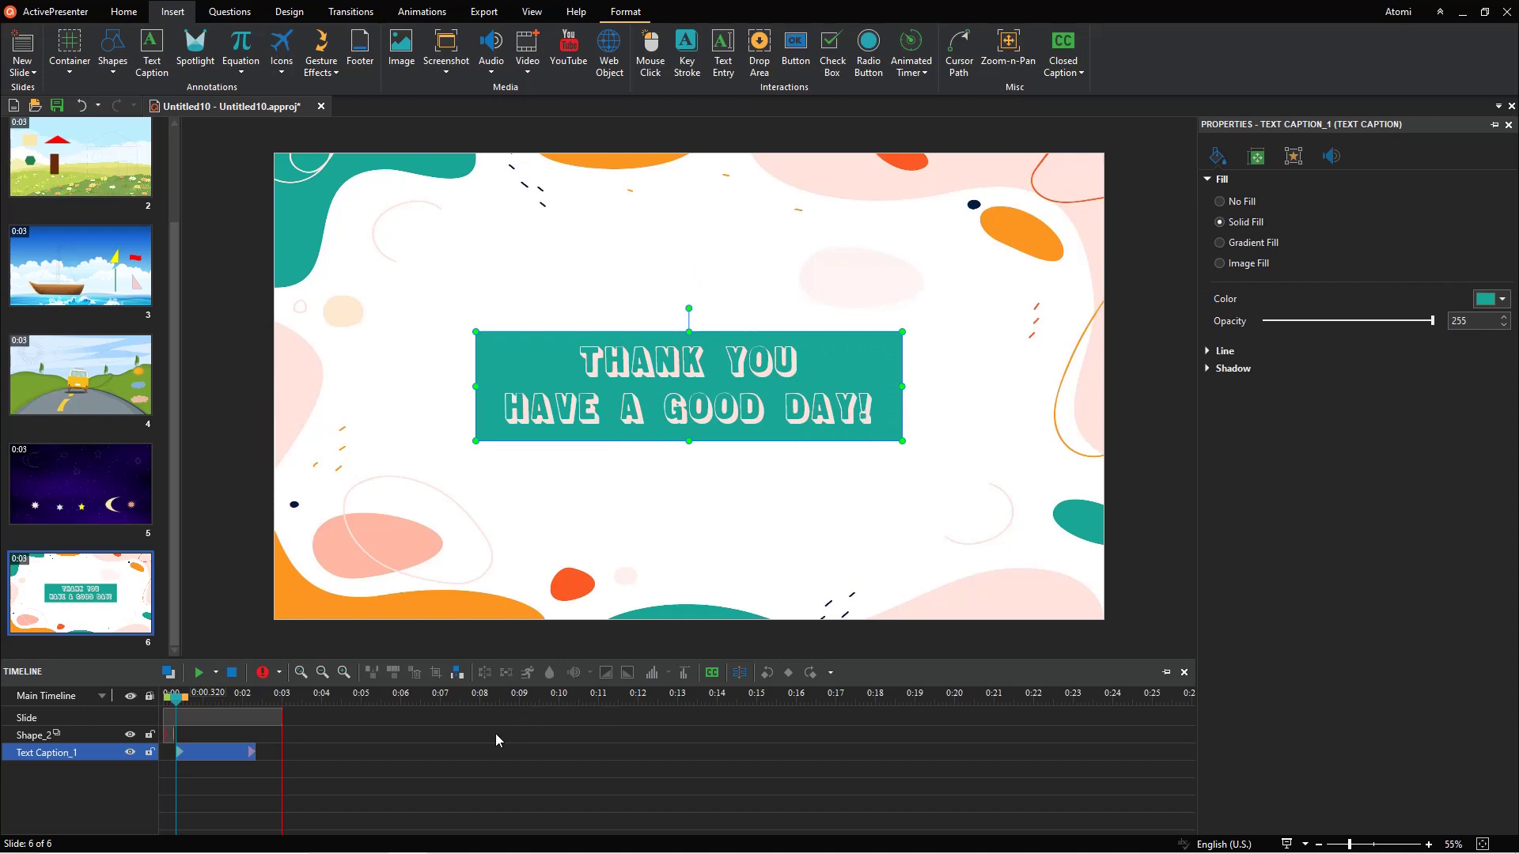
left_click_drag(254, 753, 281, 752)
Give the caption an entrance effect and set its exit effect to None.
left_click(421, 12)
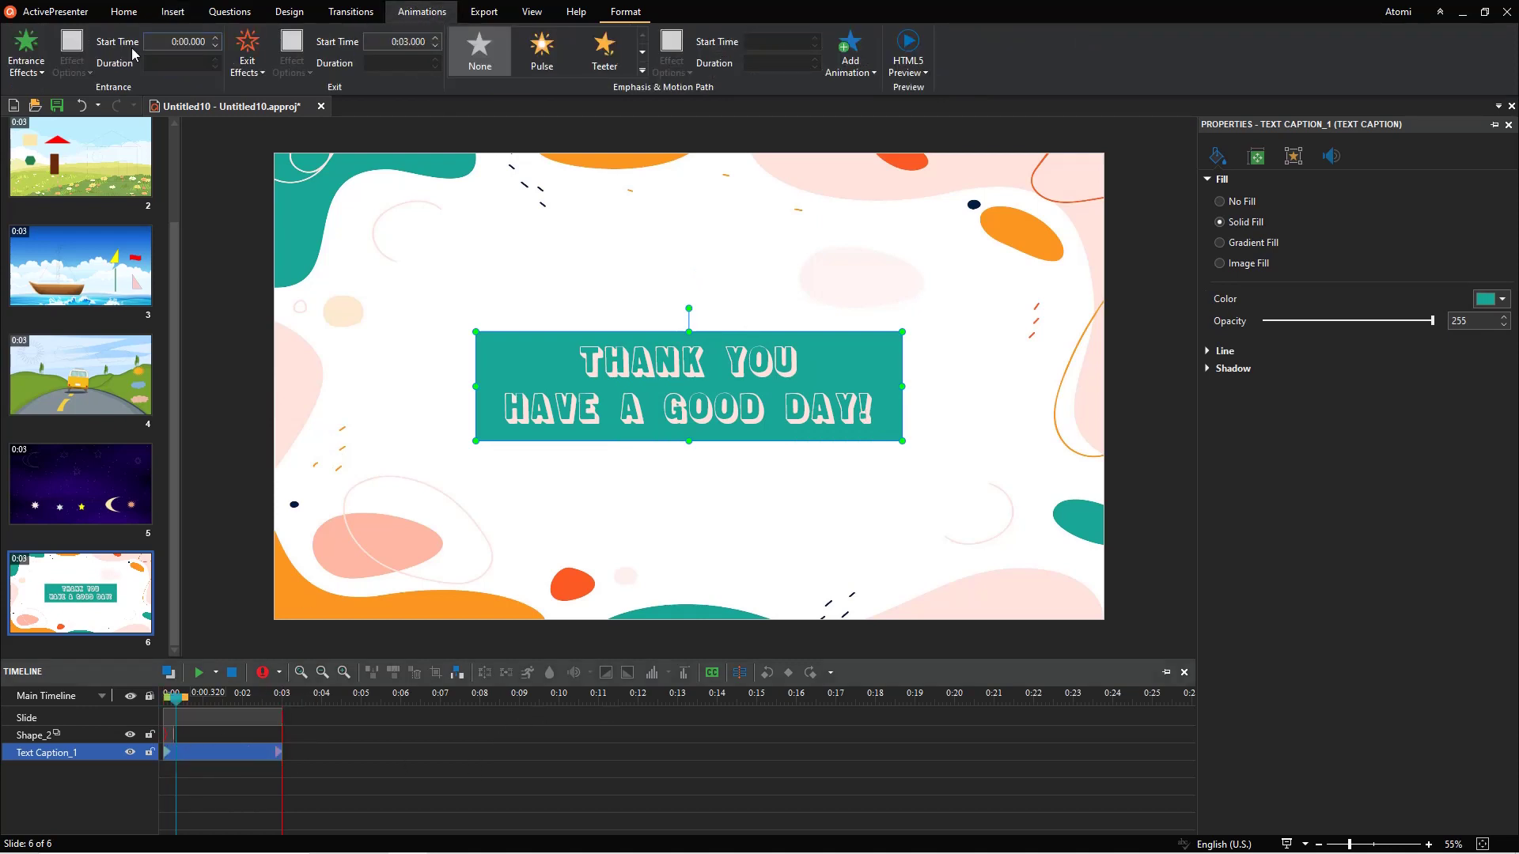
left_click(27, 65)
left_click(187, 210)
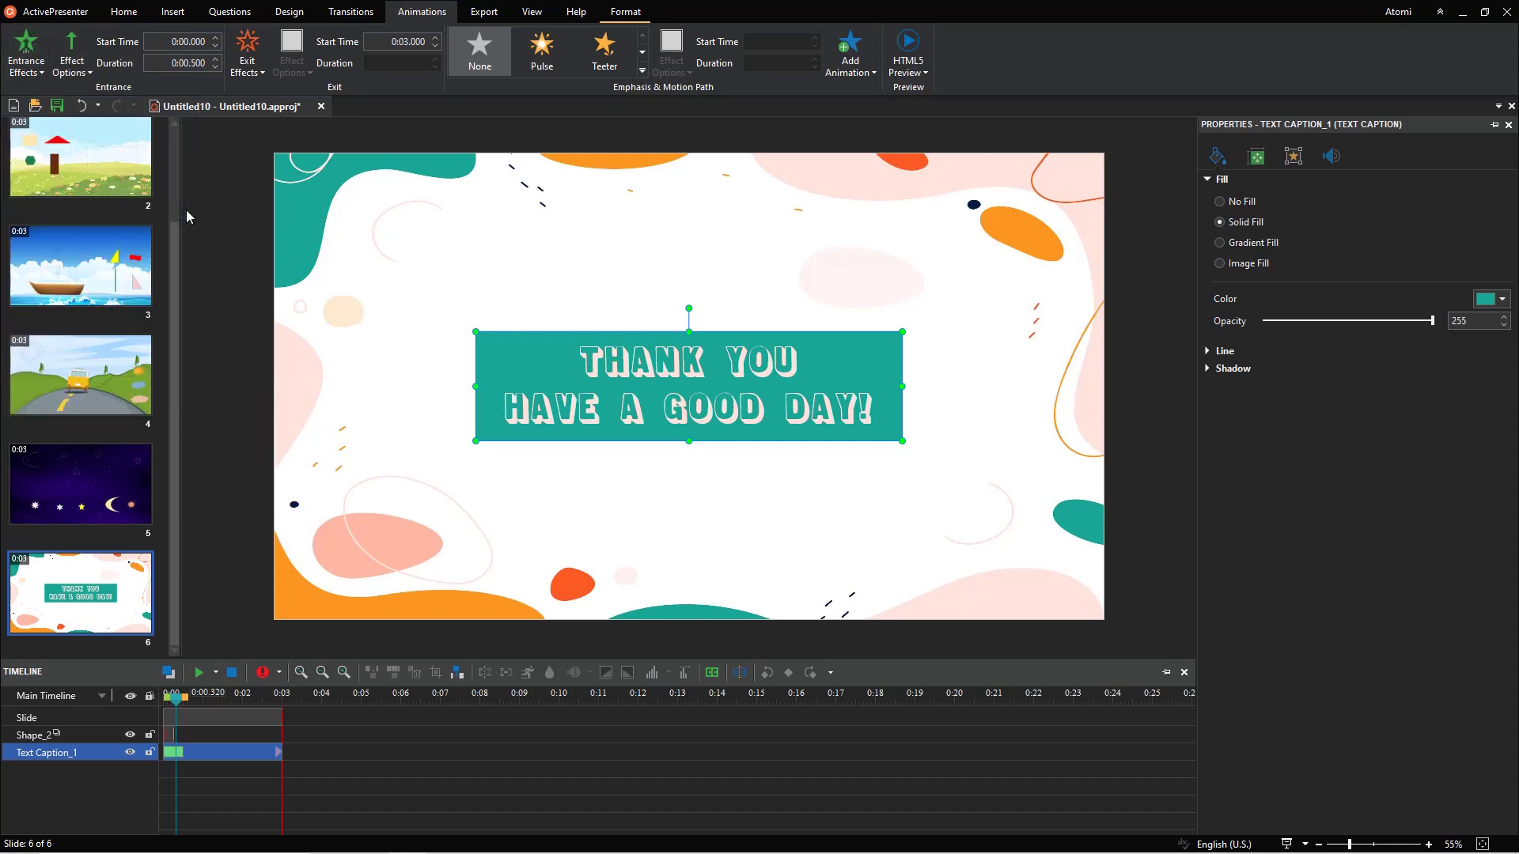
left_click(247, 54)
left_click(261, 123)
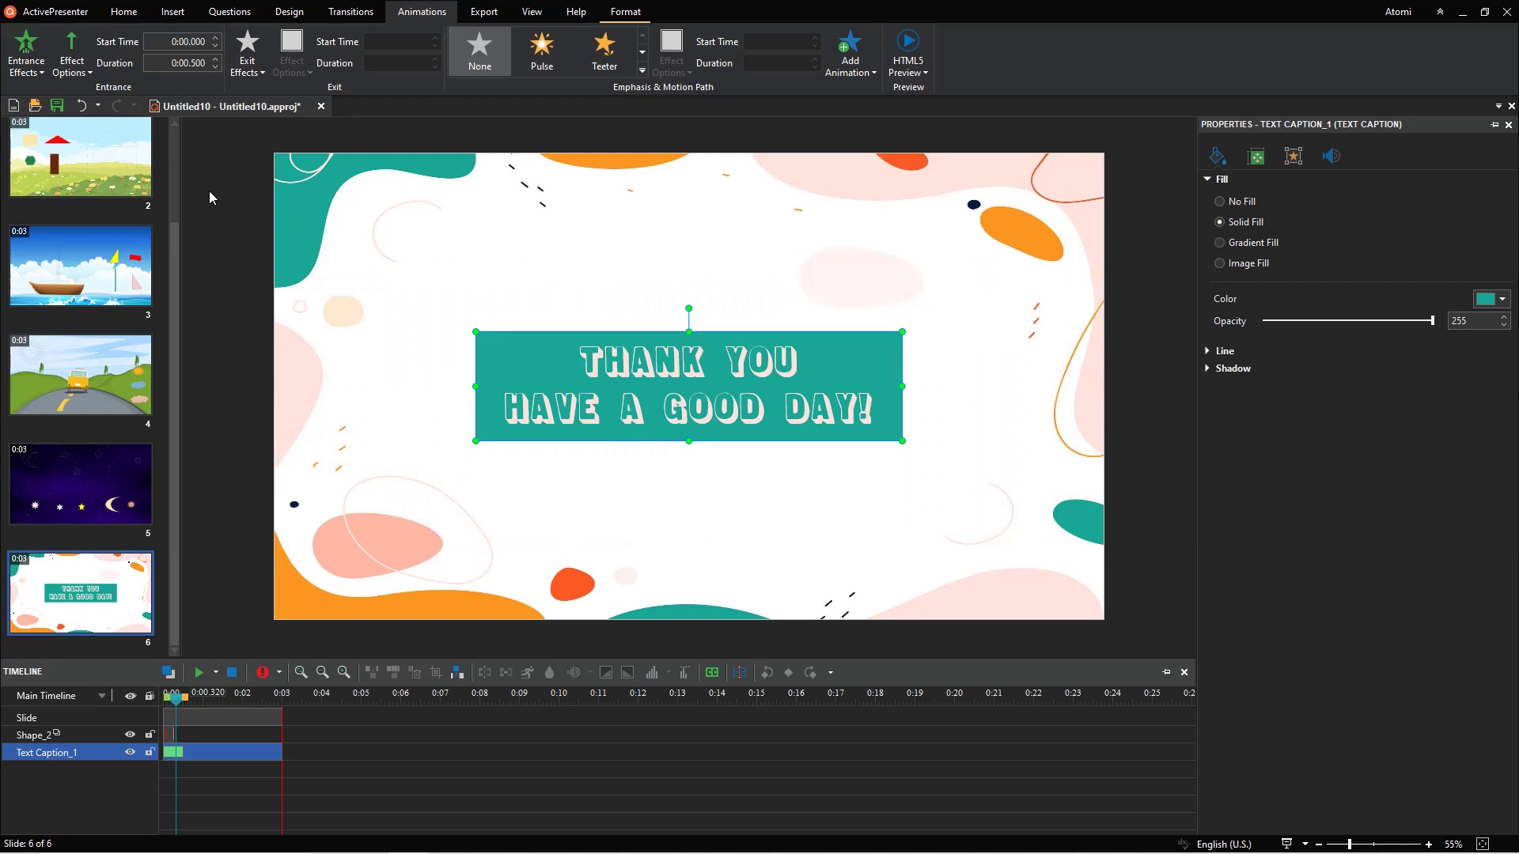
Show the Export ribbon options for the six-slide game.
left_click(504, 21)
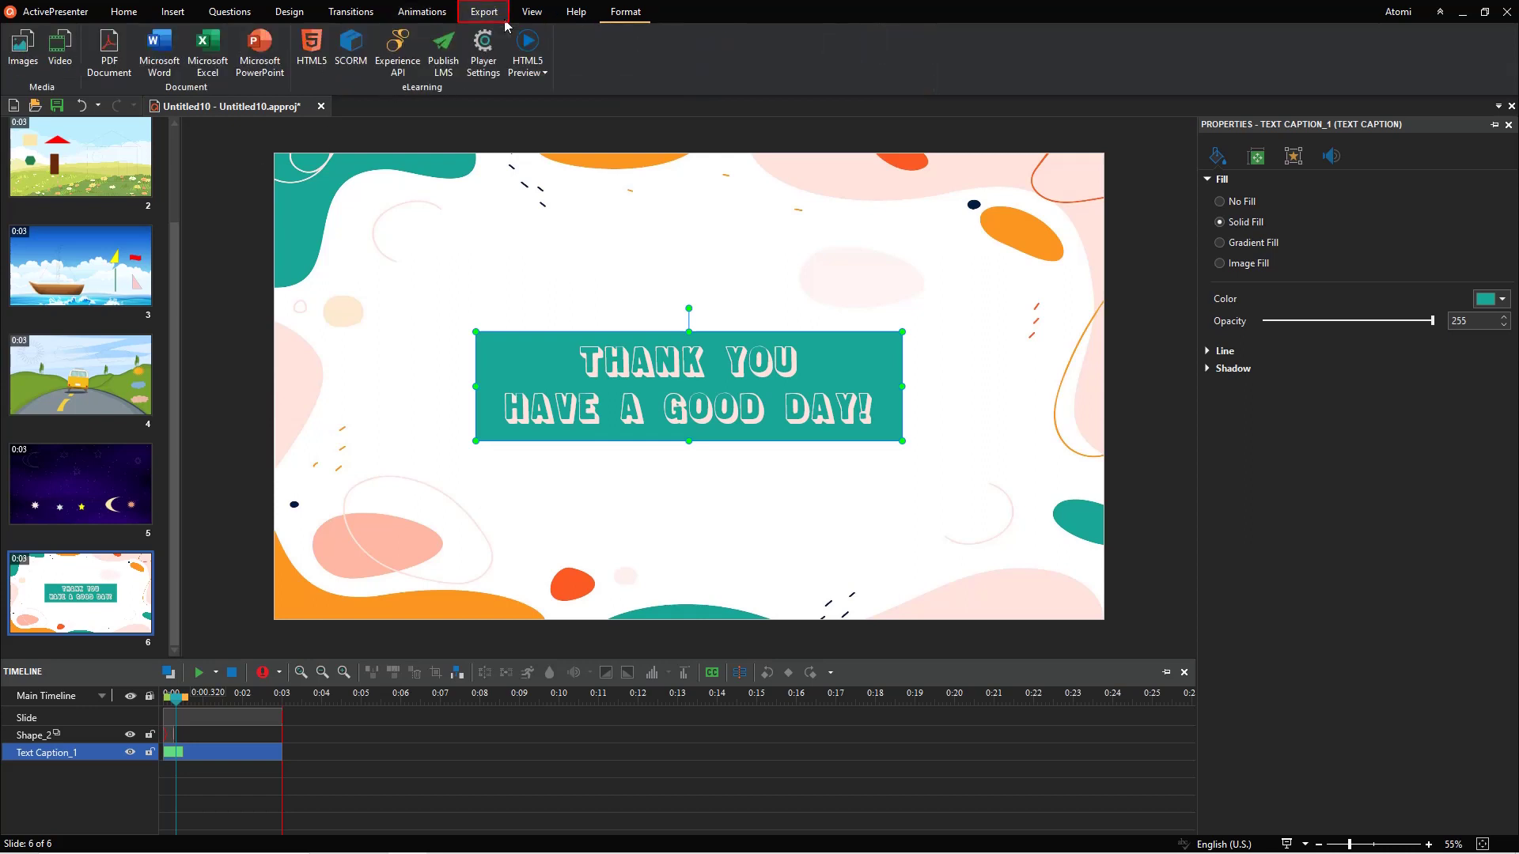